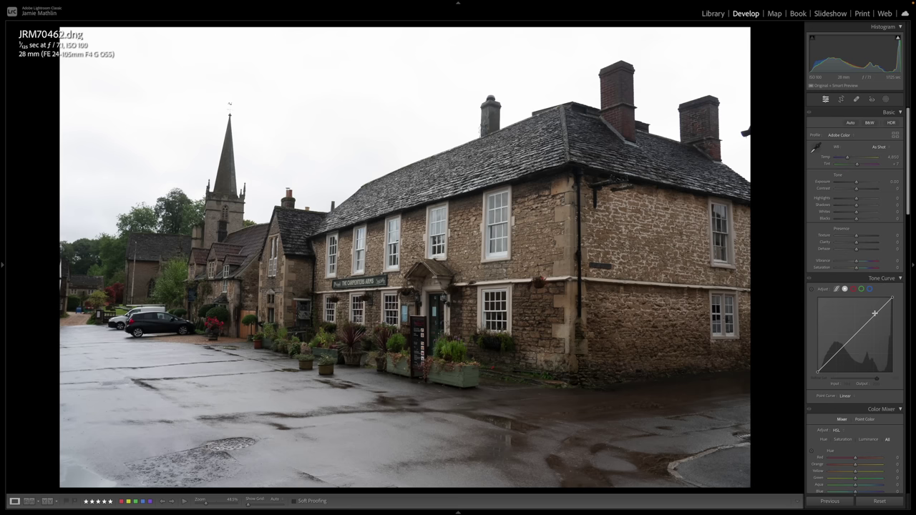
Scroll the Develop panel down to the Detail panel's Noise Reduction section.
scroll(850, 279, "down", 5)
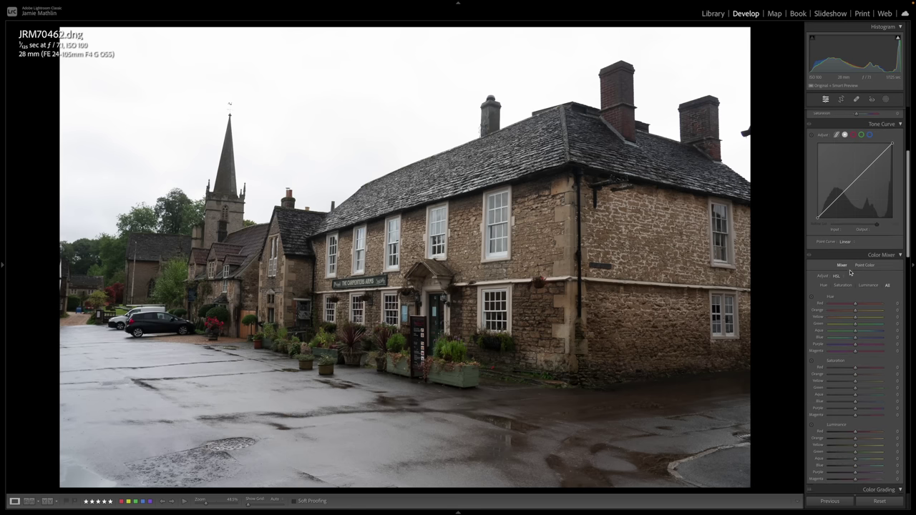
scroll(849, 275, "down", 8)
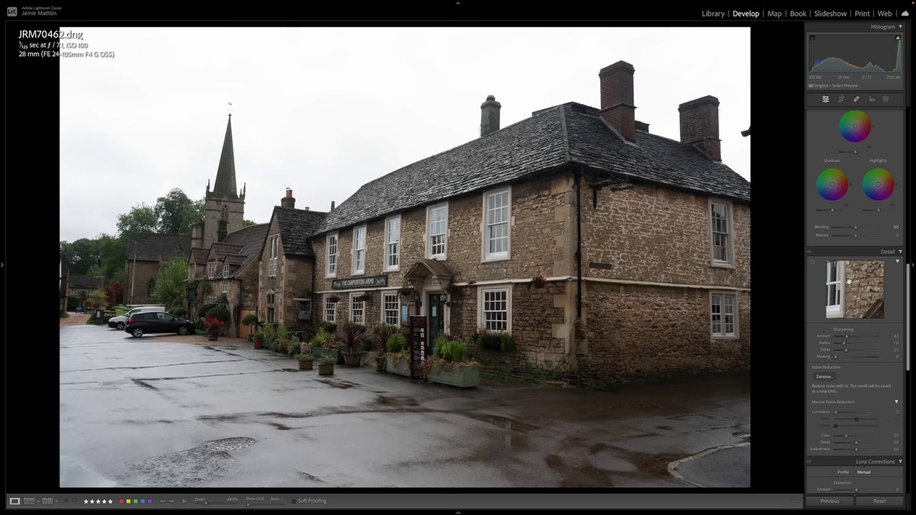
scroll(849, 282, "down", 3)
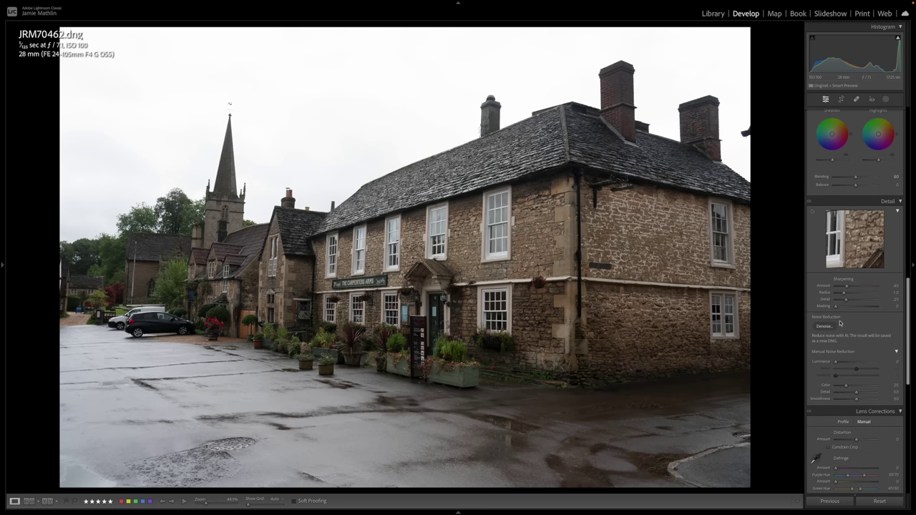
Run AI Denoise at Amount 50 after checking the roof, pub sign and black car in the preview.
left_click(815, 326)
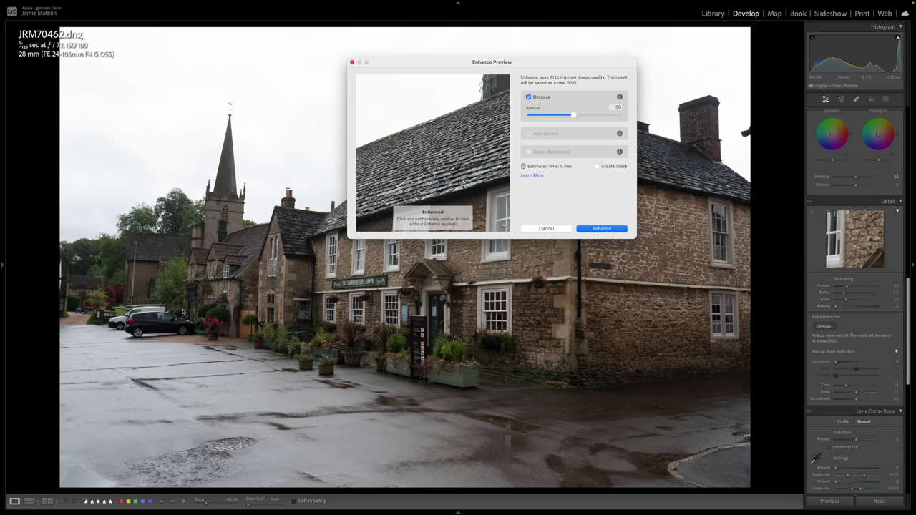
left_click_drag(409, 182, 409, 168)
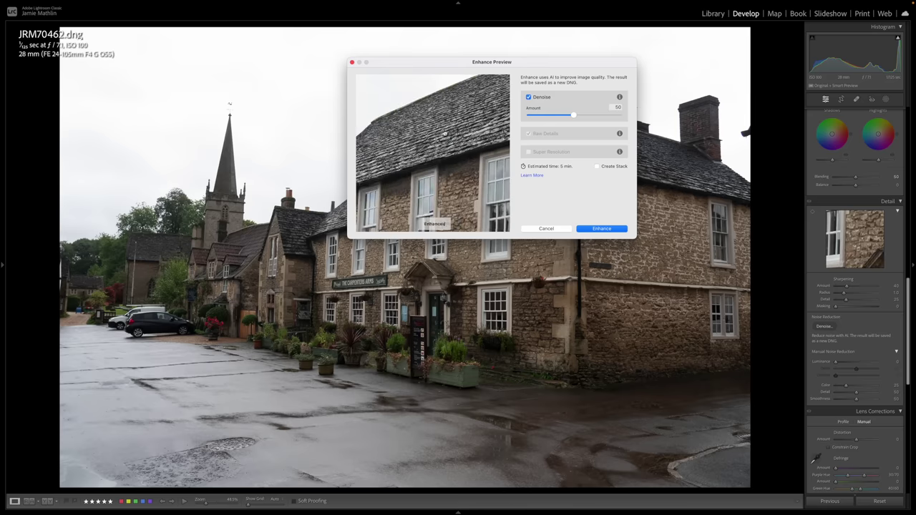
left_click_drag(458, 126, 501, 96)
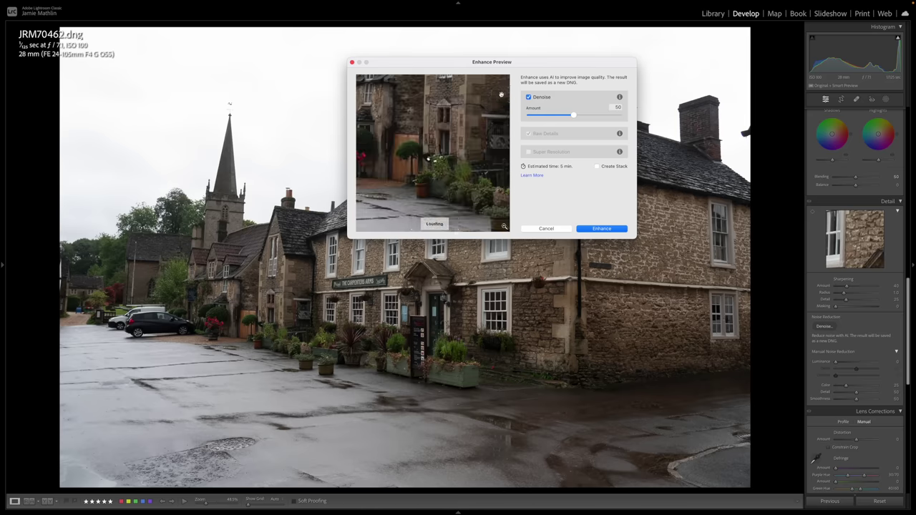
left_click_drag(382, 172, 500, 172)
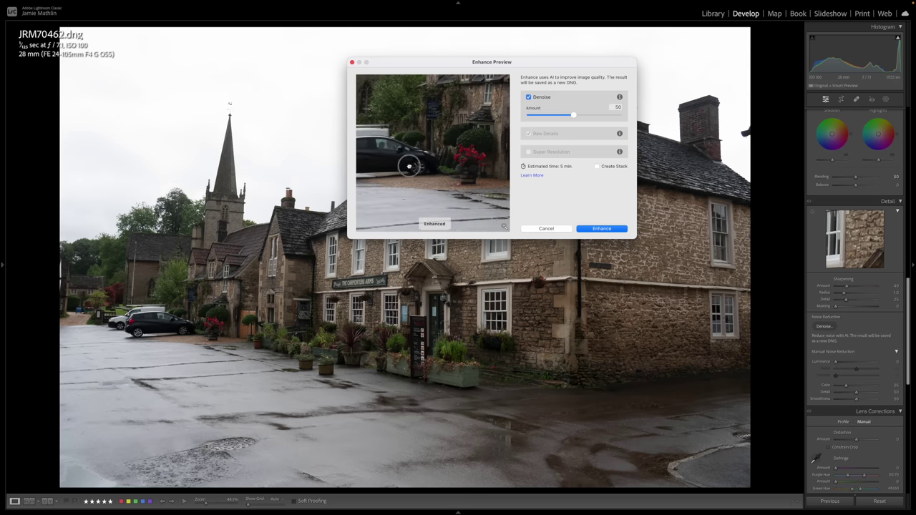
left_click_drag(401, 161, 444, 163)
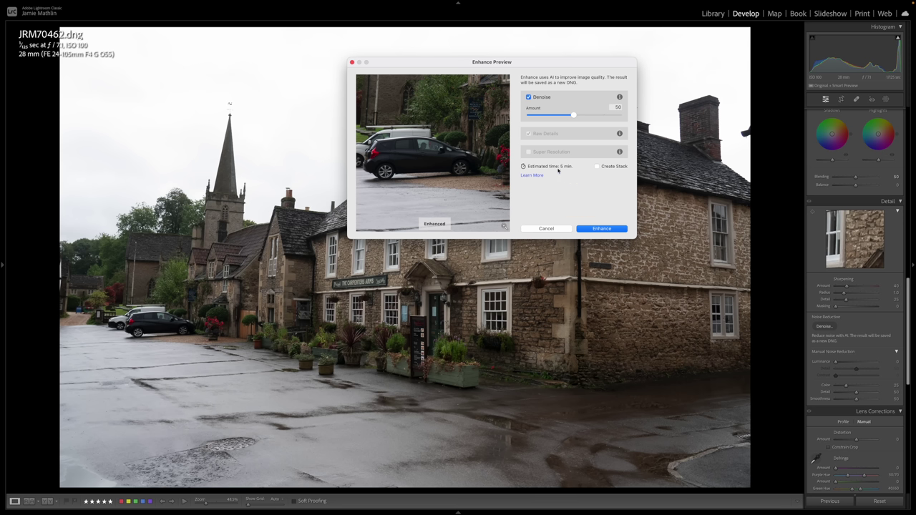
left_click(600, 229)
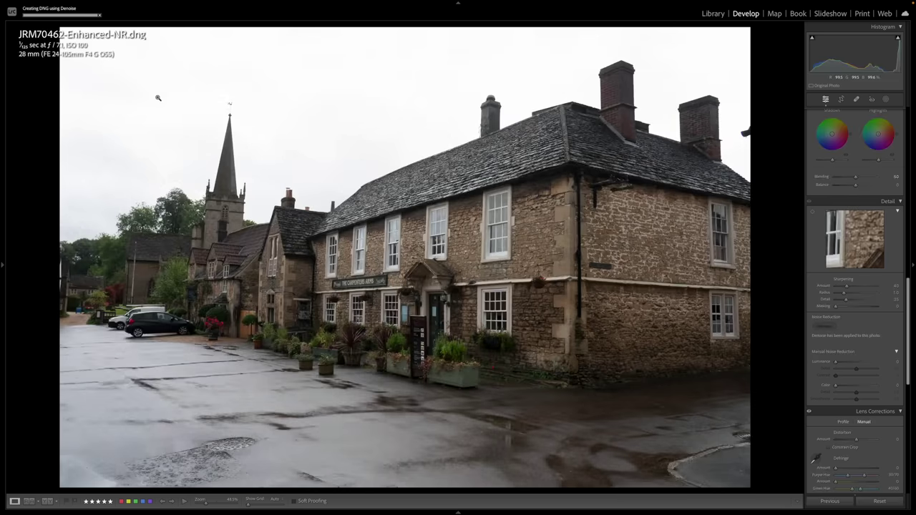
Zoom in closely on the black car and switch to the original photo for comparison.
left_click(151, 326)
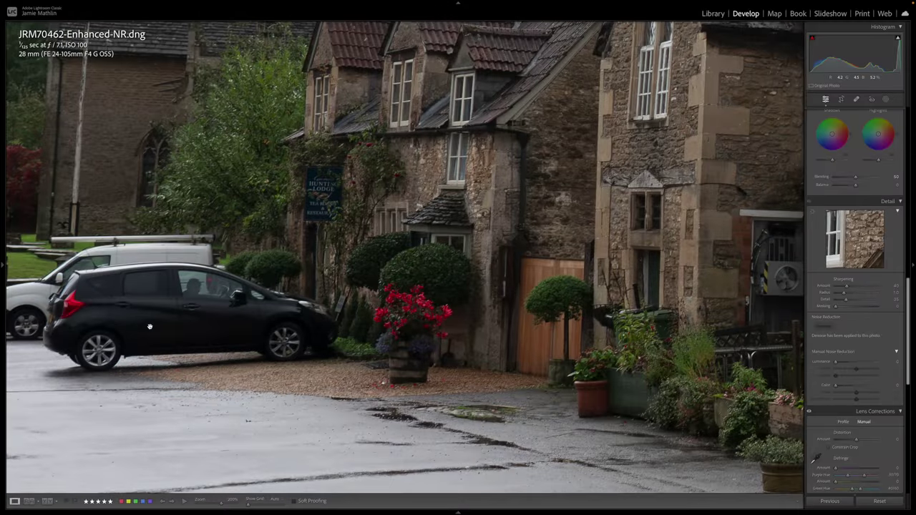
key("Left")
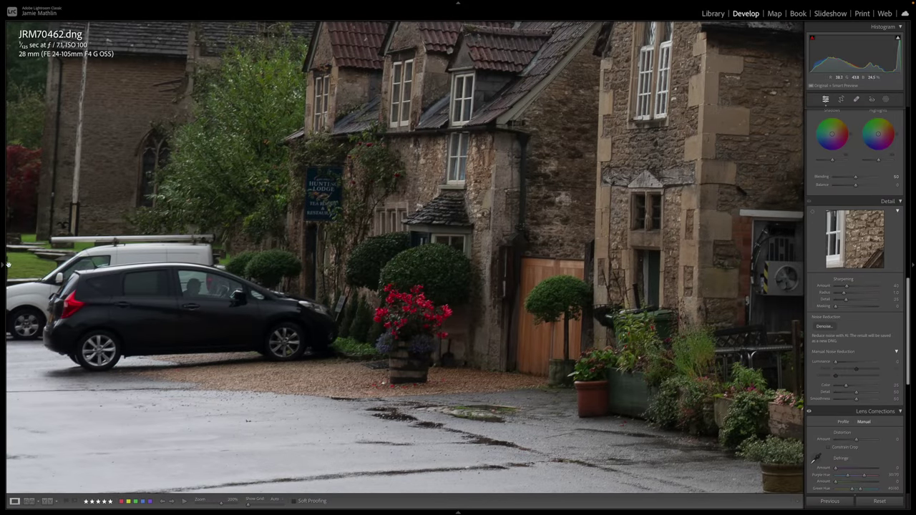
mouse_move(7, 253)
left_click(135, 31)
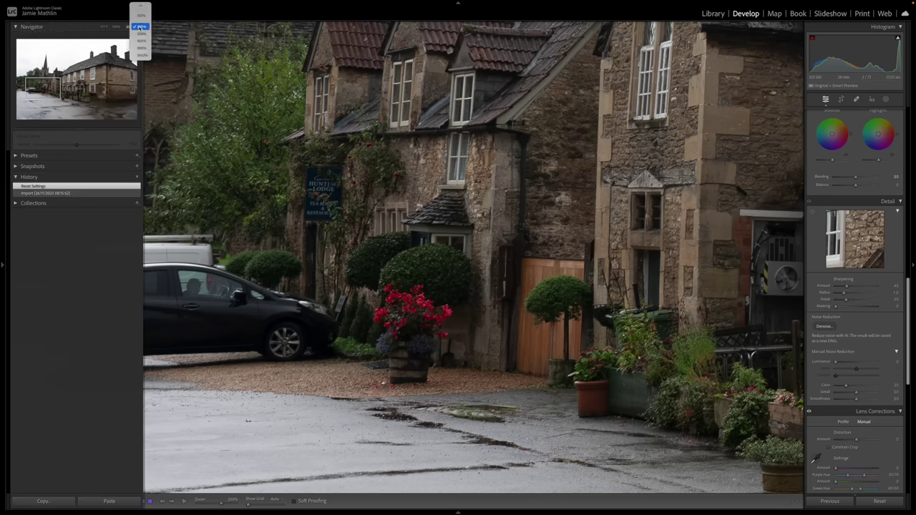
left_click(146, 41)
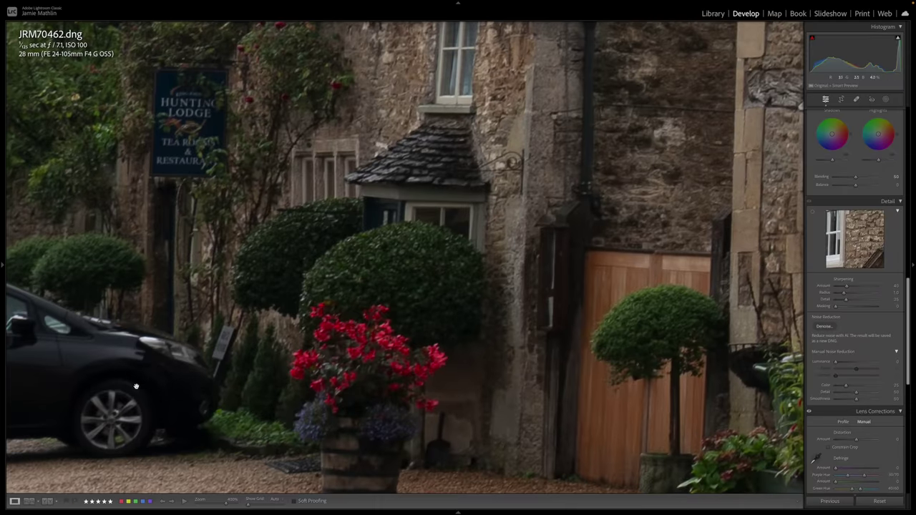
left_click_drag(137, 387, 537, 257)
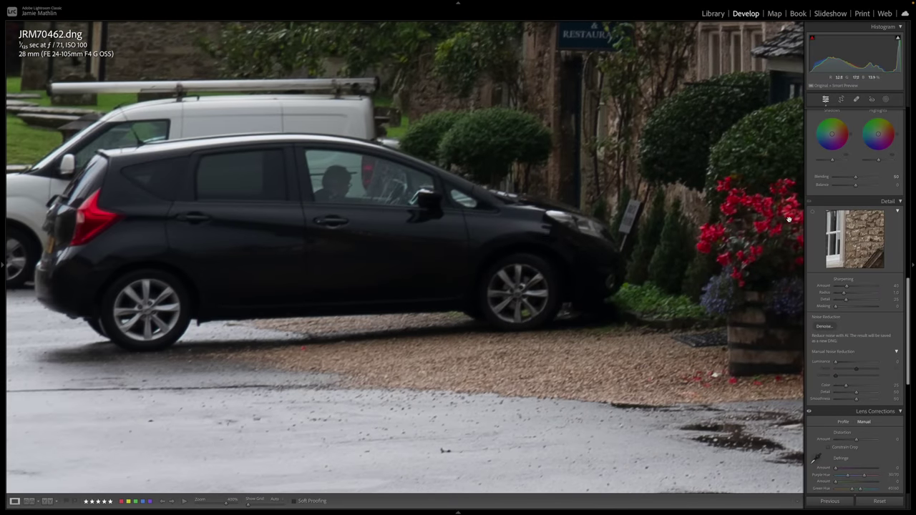
scroll(842, 293, "up", 5)
scroll(841, 293, "up", 4)
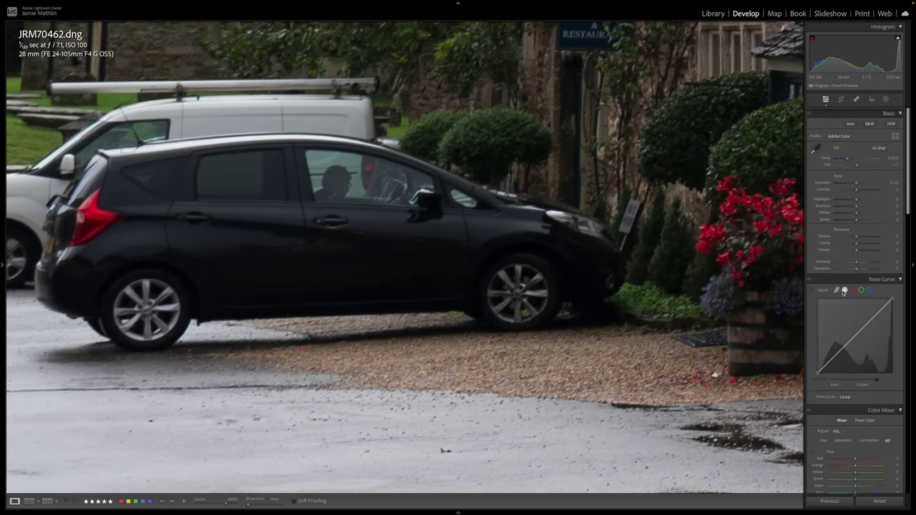
Compare Shadows lifts on original and denoised versions, then zoom out and undo to Shadows about +4.
left_click_drag(855, 206, 866, 206)
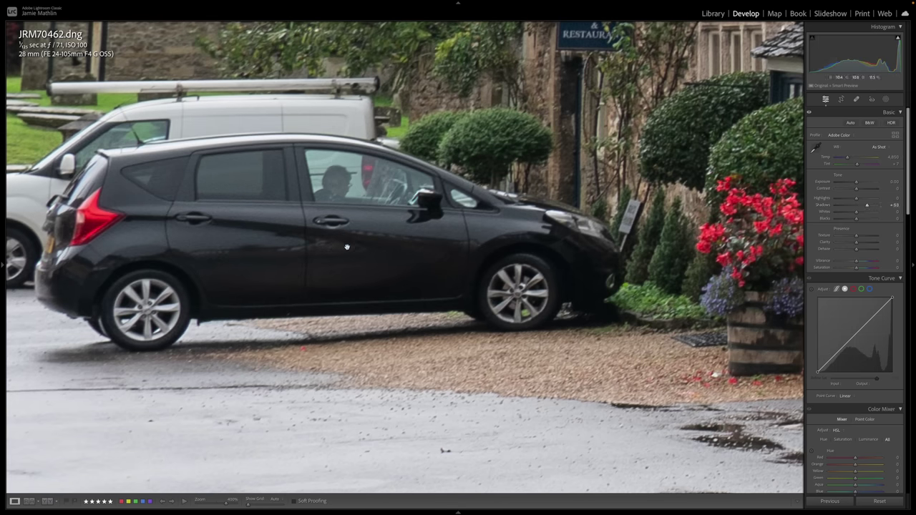
key("Right")
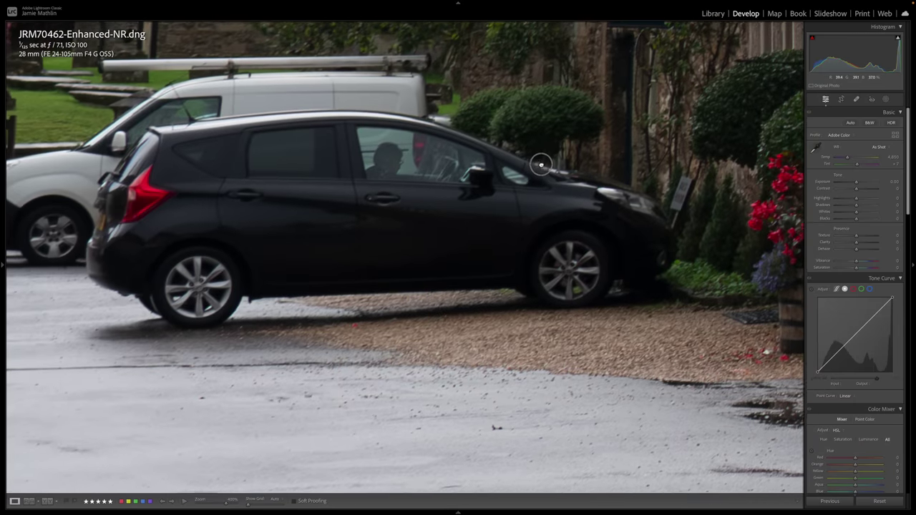
left_click_drag(855, 206, 870, 208)
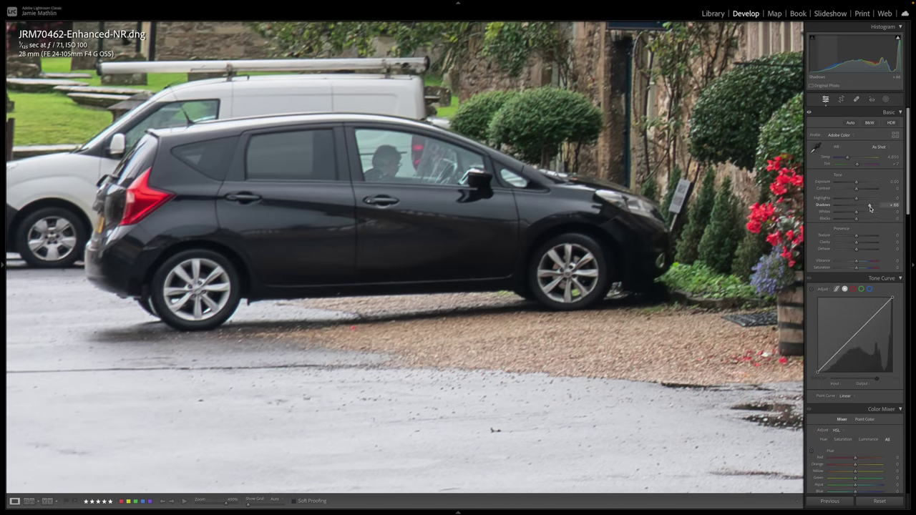
key("Left")
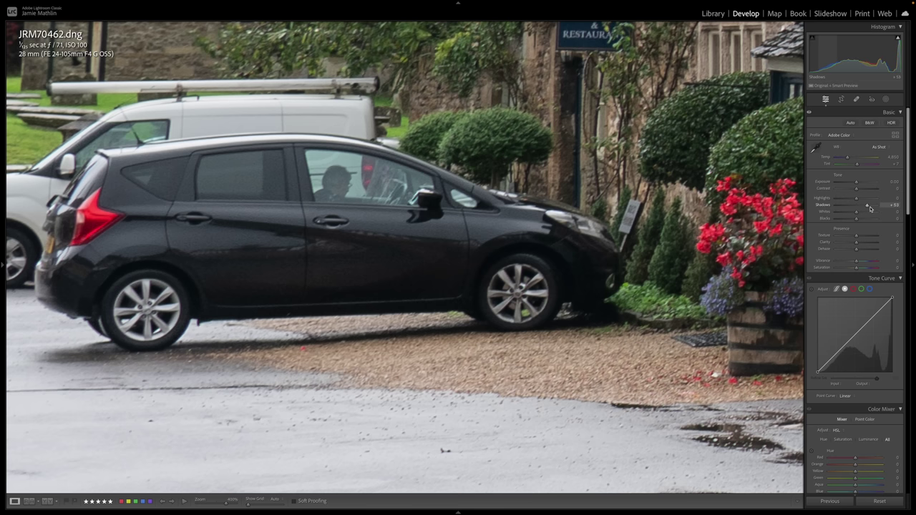
key("Right")
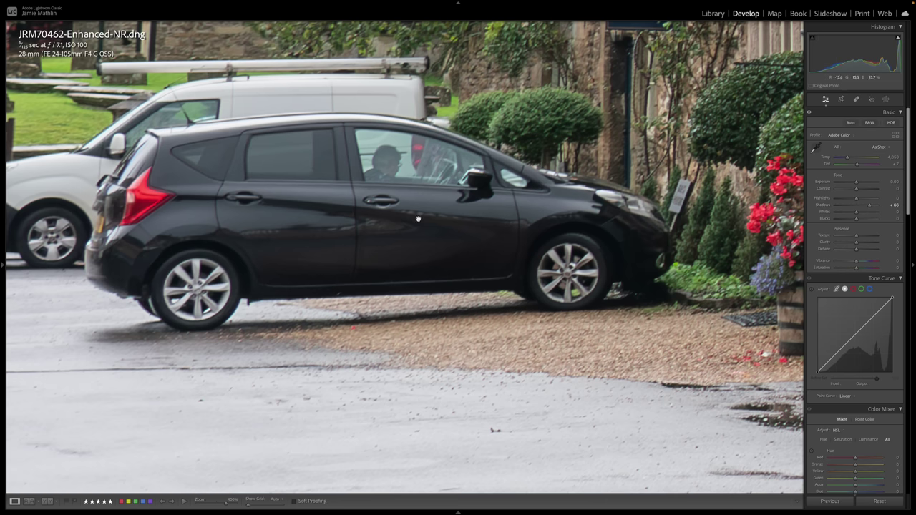
mouse_move(2, 192)
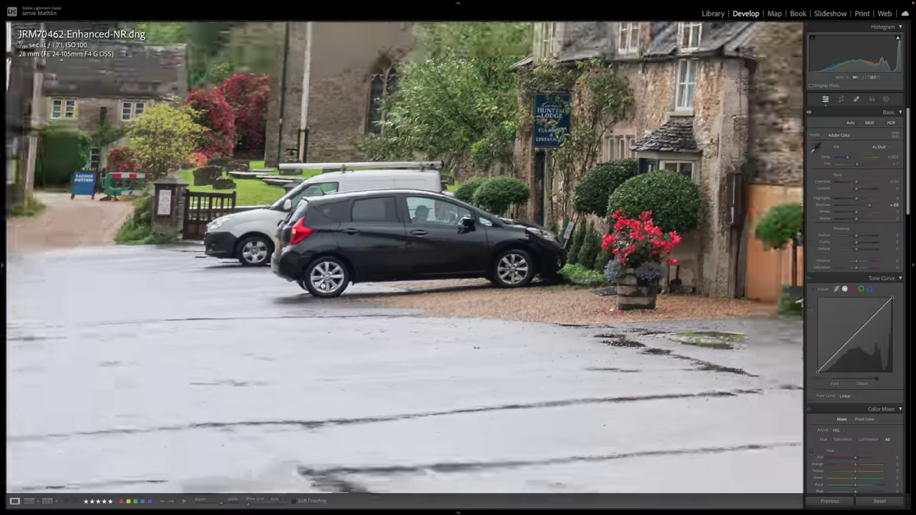
key("z")
key("ctrl+z")
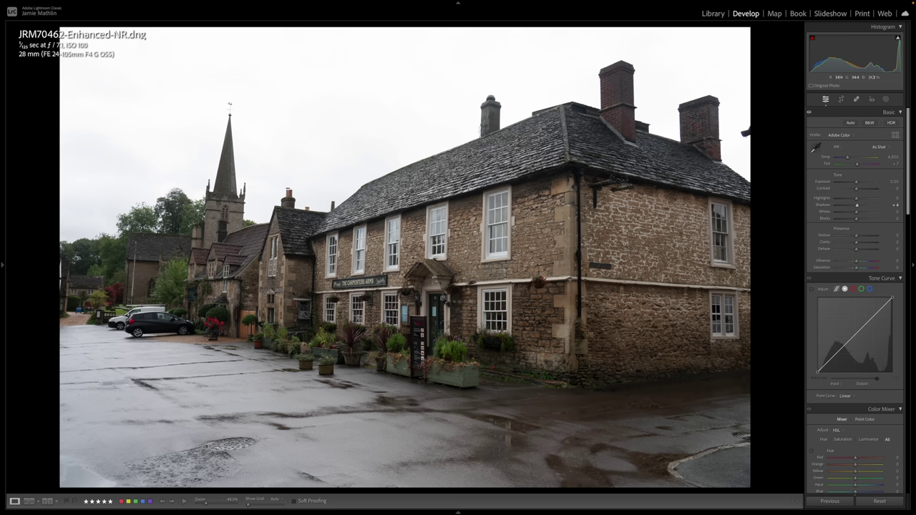
Pull Highlights down to about -42 to tame the bright overcast sky.
mouse_move(855, 198)
left_mouse_down()
mouse_move(846, 202)
mouse_move(863, 207)
left_mouse_up()
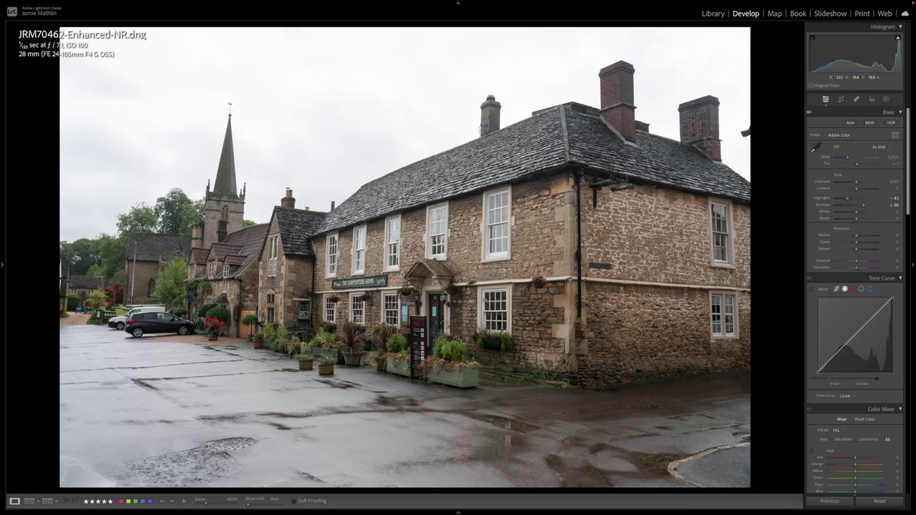
Scroll to the Transform panel and switch Upright from Auto to Guided.
scroll(852, 249, "down", 10)
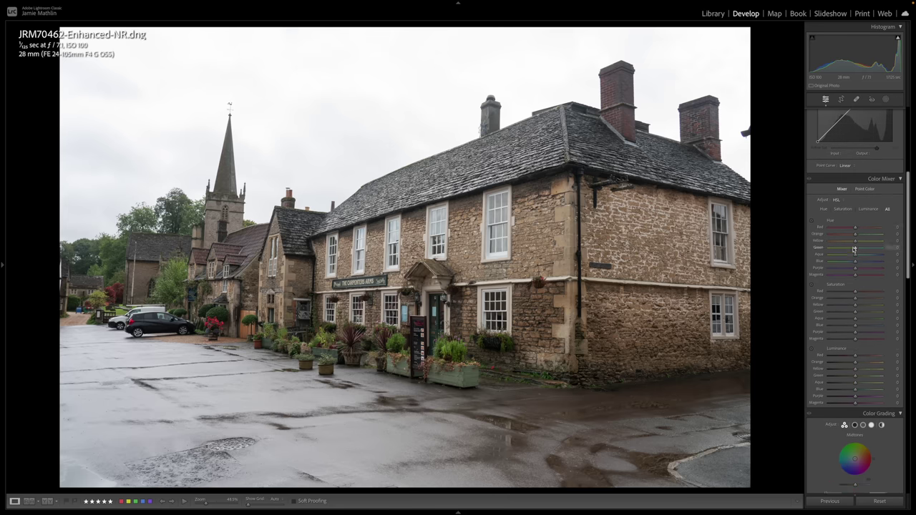
scroll(853, 249, "down", 12)
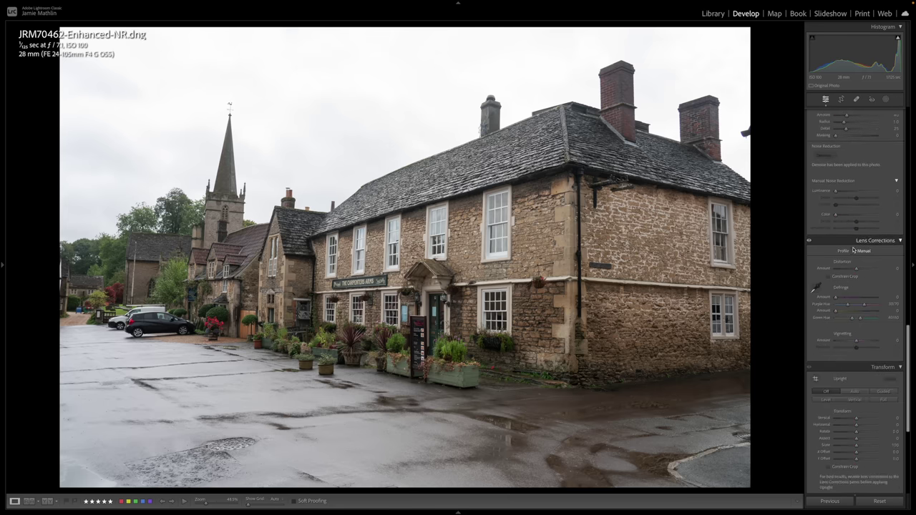
scroll(859, 247, "down", 3)
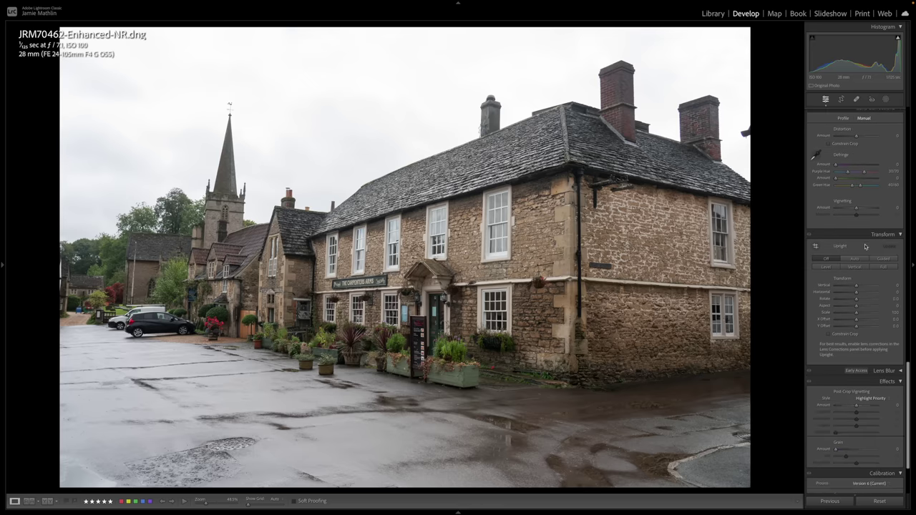
left_click(855, 259)
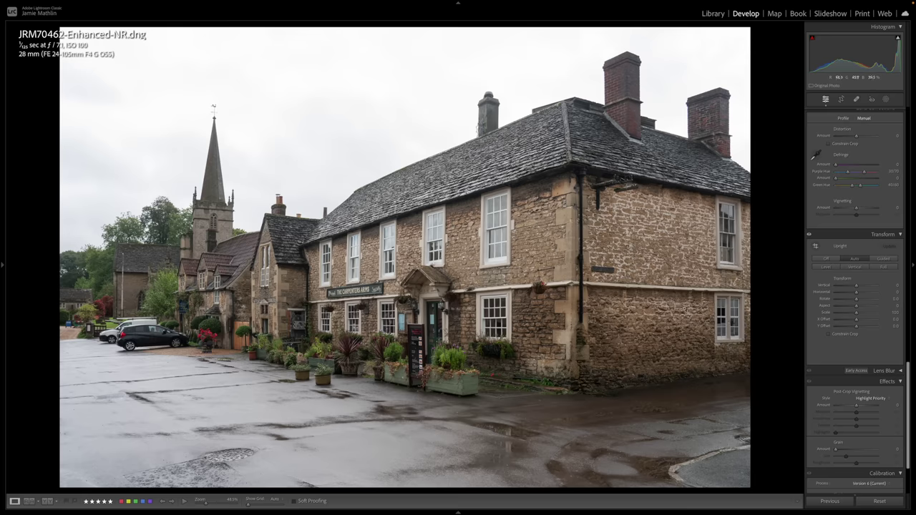
left_click(883, 258)
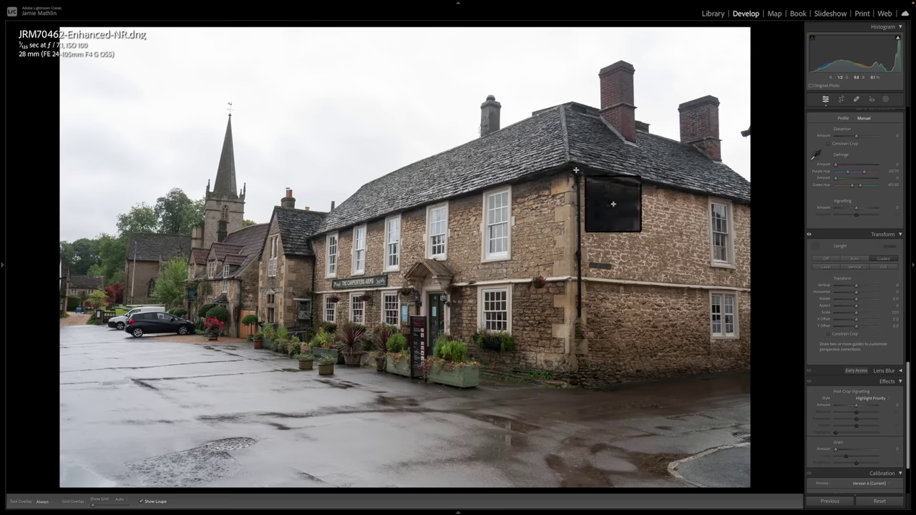
Draw vertical guides along the pub's corner and down the church spire.
left_click_drag(569, 176, 570, 375)
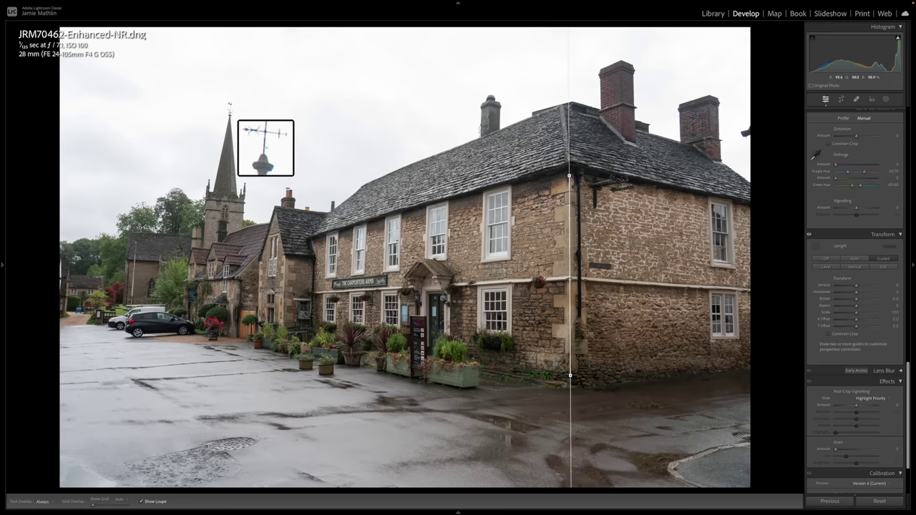
left_click_drag(229, 113, 223, 261)
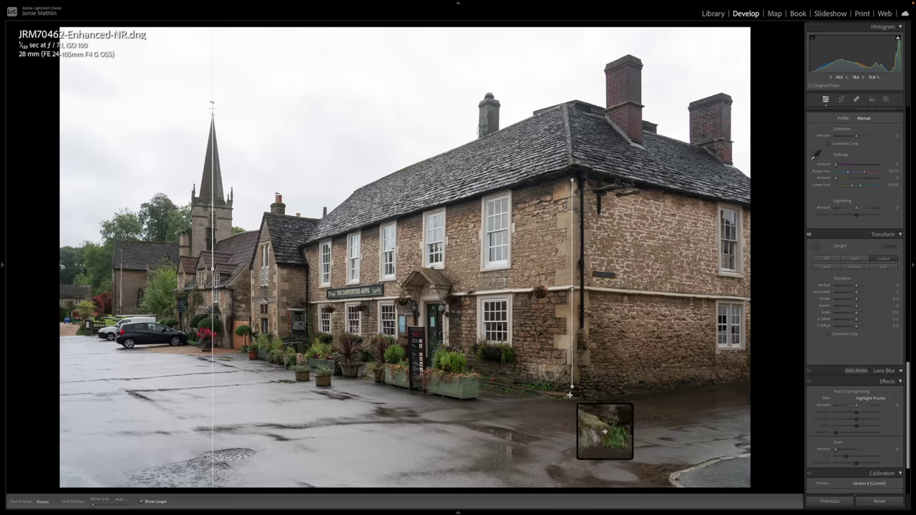
left_click_drag(570, 387, 568, 384)
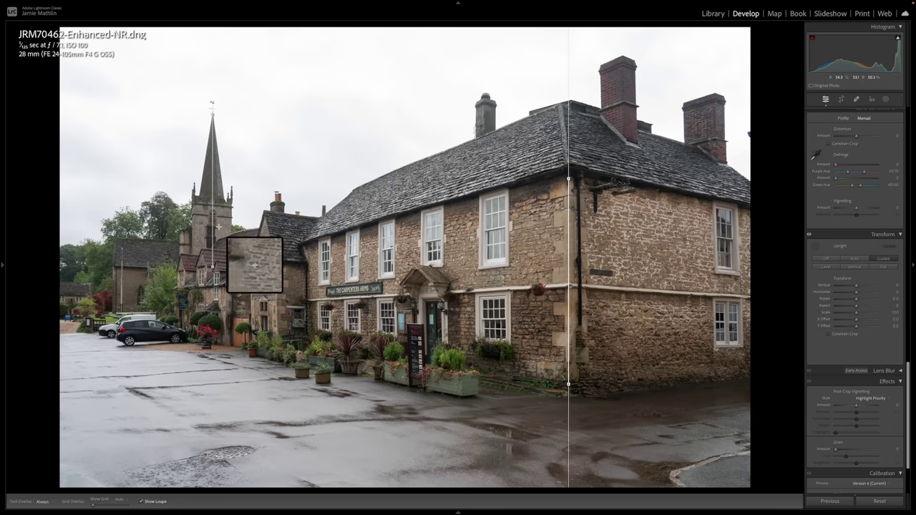
left_click_drag(215, 229, 214, 268)
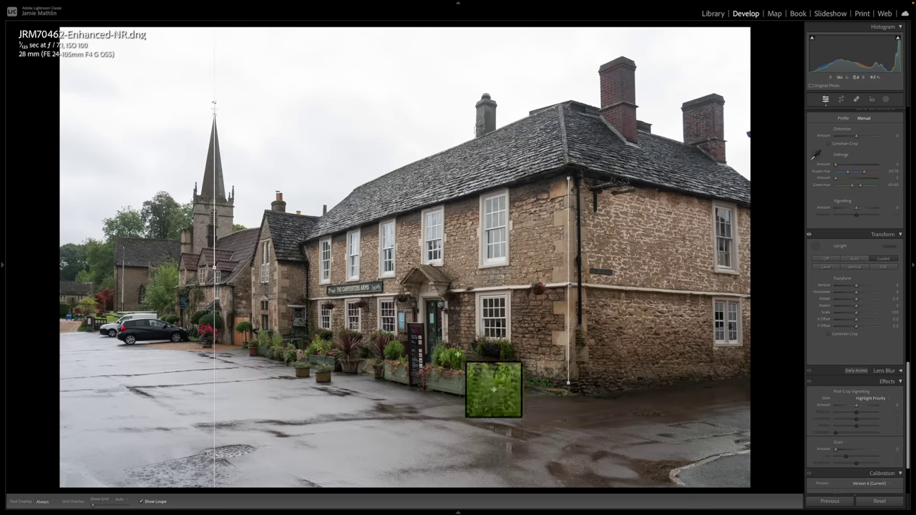
Start a crop, pulling in the bottom-left corner, bottom edge and right side.
left_click(841, 99)
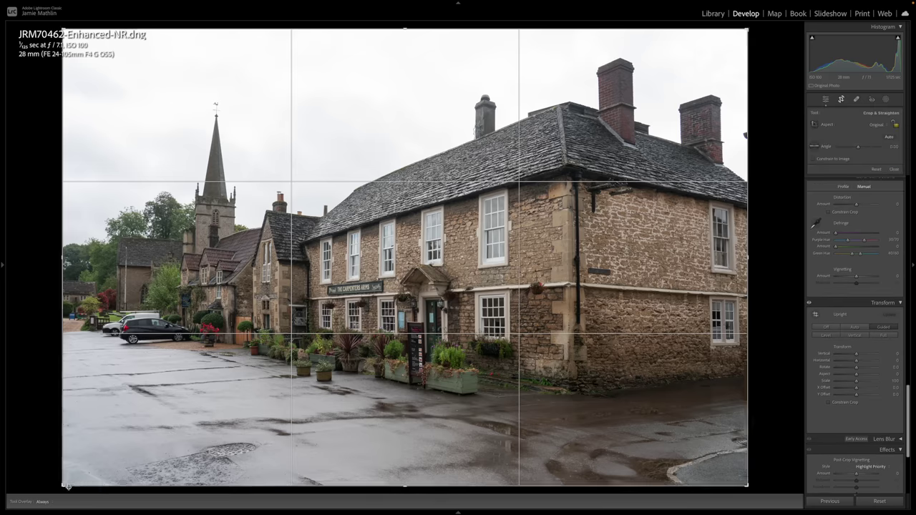
left_click_drag(62, 486, 60, 461)
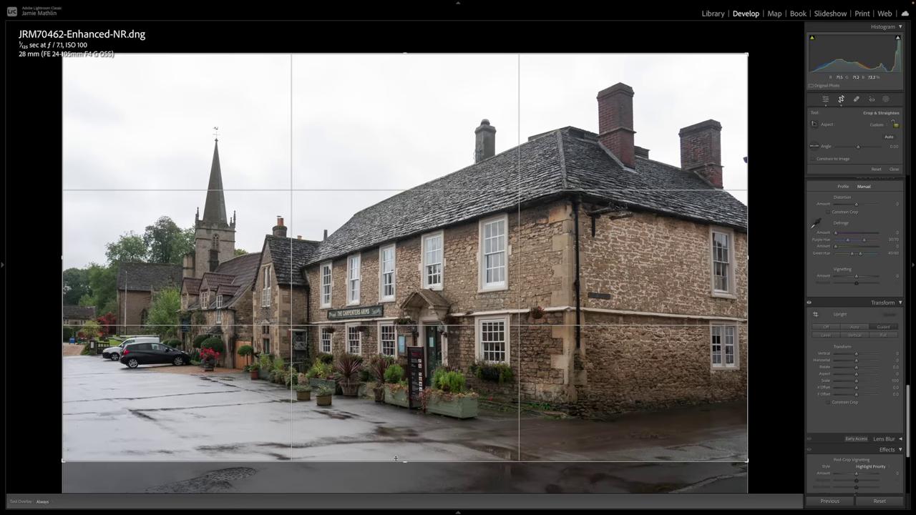
left_click_drag(405, 462, 405, 454)
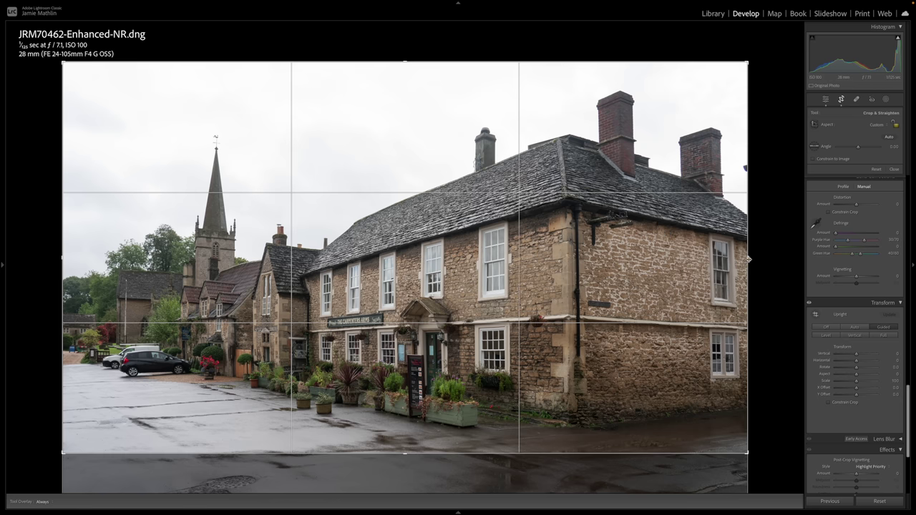
left_click_drag(748, 259, 703, 267)
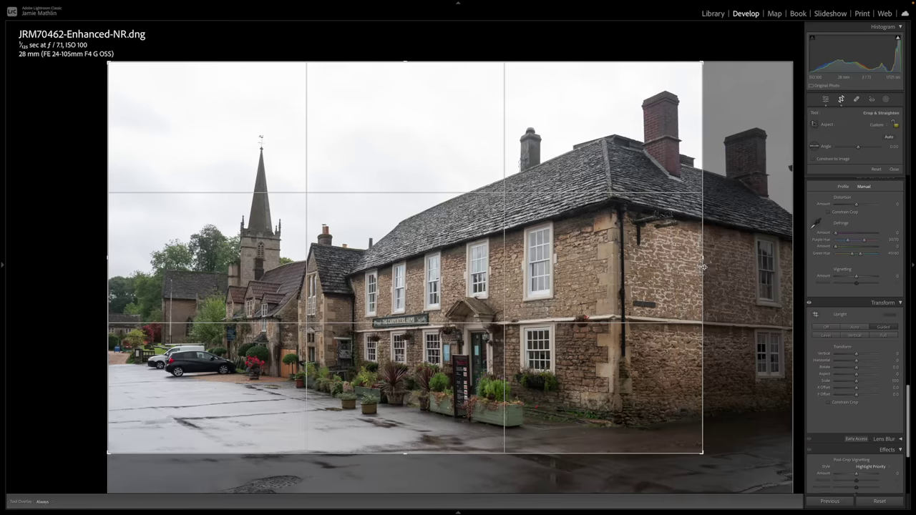
Set the crop aspect to 16 x 10, enlarge it toward both corners and apply.
left_click(876, 124)
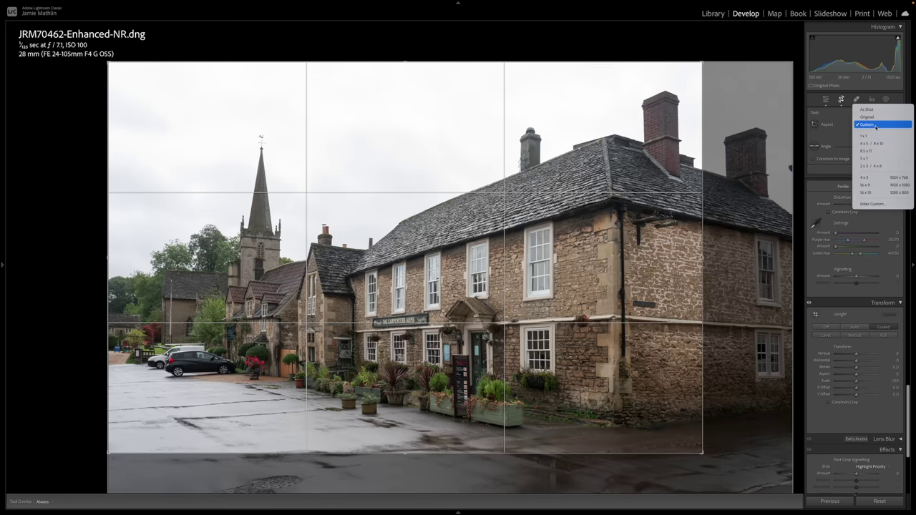
left_click(870, 185)
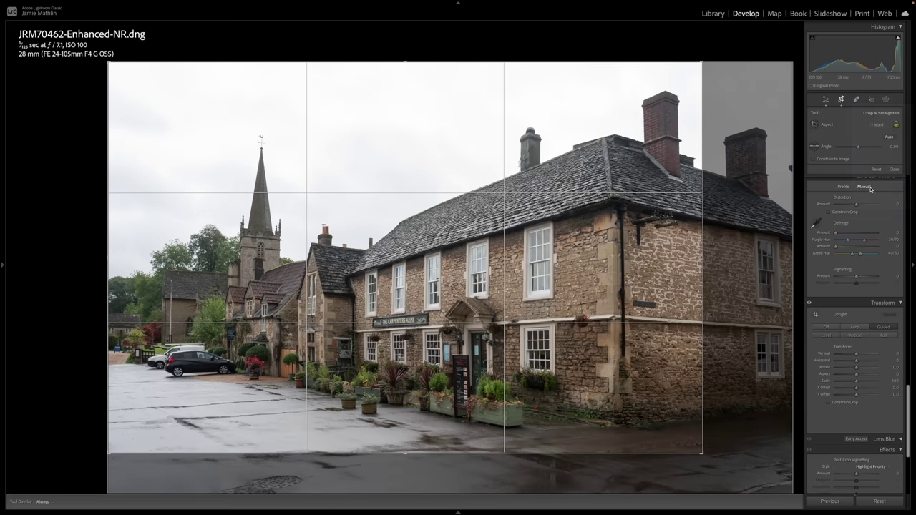
left_click(886, 126)
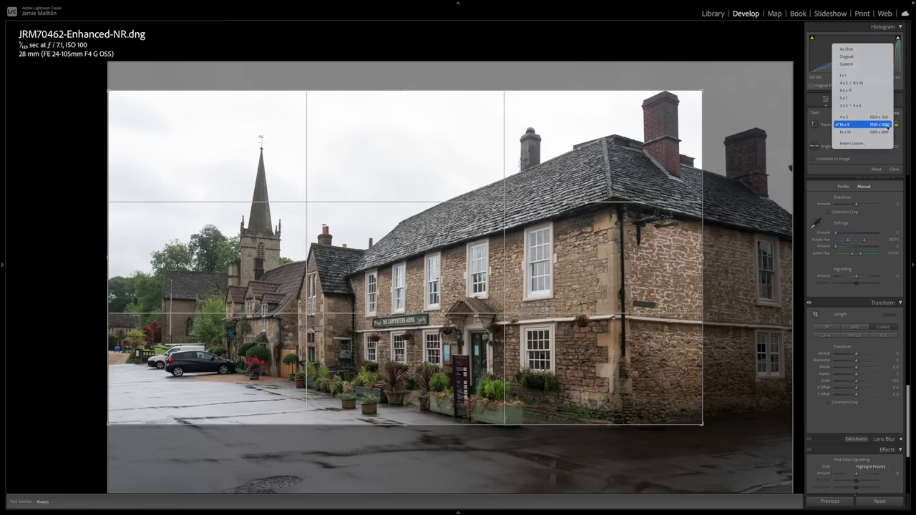
left_click(848, 132)
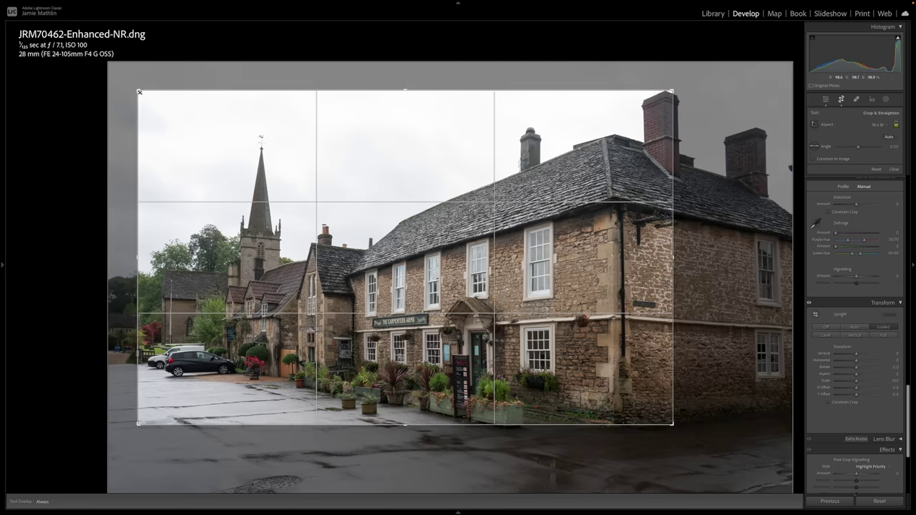
left_click_drag(138, 91, 113, 75)
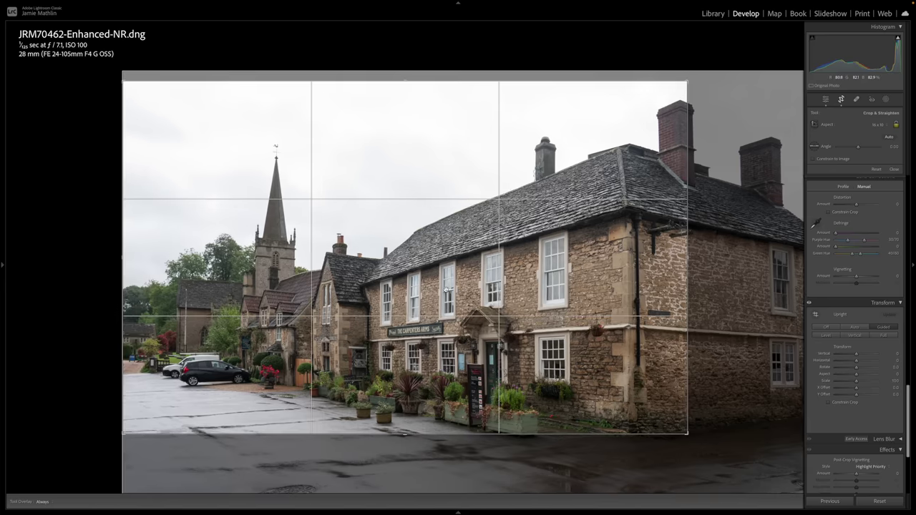
left_click_drag(687, 434, 701, 443)
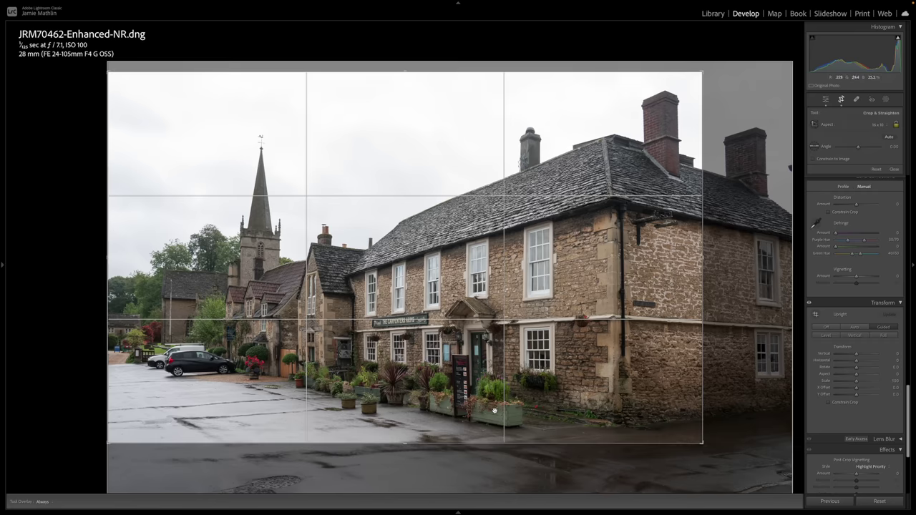
key("Return")
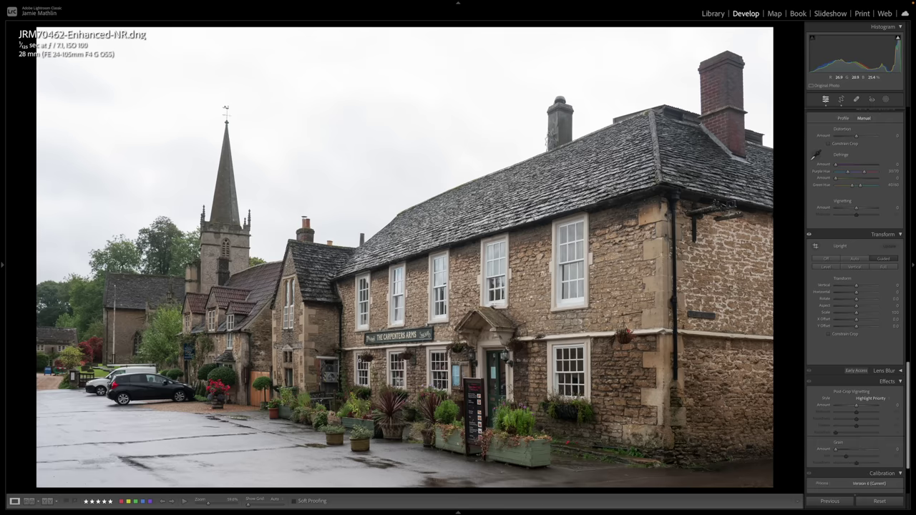
Reposition the photo inside the crop, enlarge it slightly from the bottom-right and reapply.
key("z")
key("z")
left_click(840, 98)
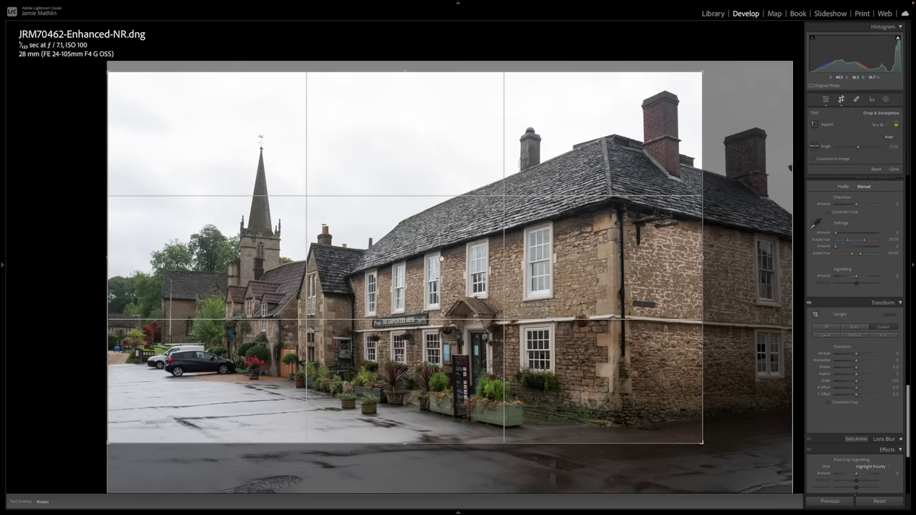
left_click_drag(441, 259, 441, 244)
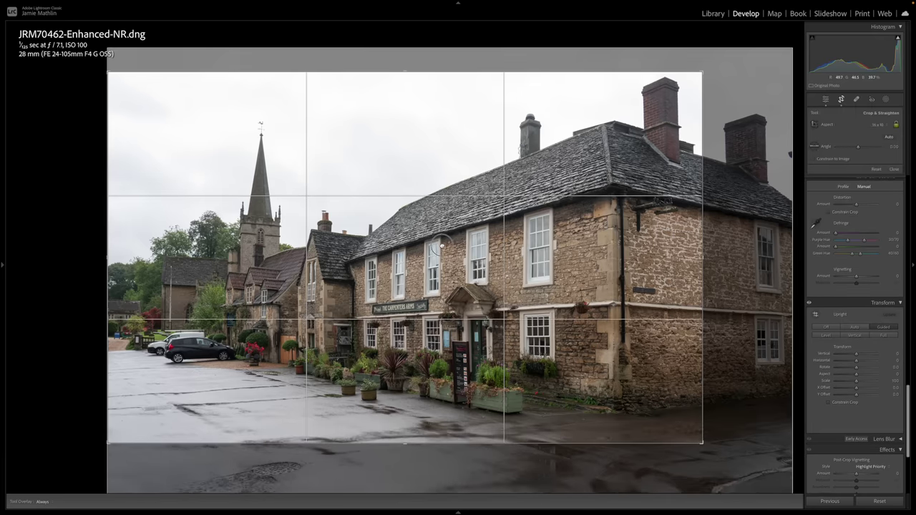
left_click_drag(702, 443, 707, 448)
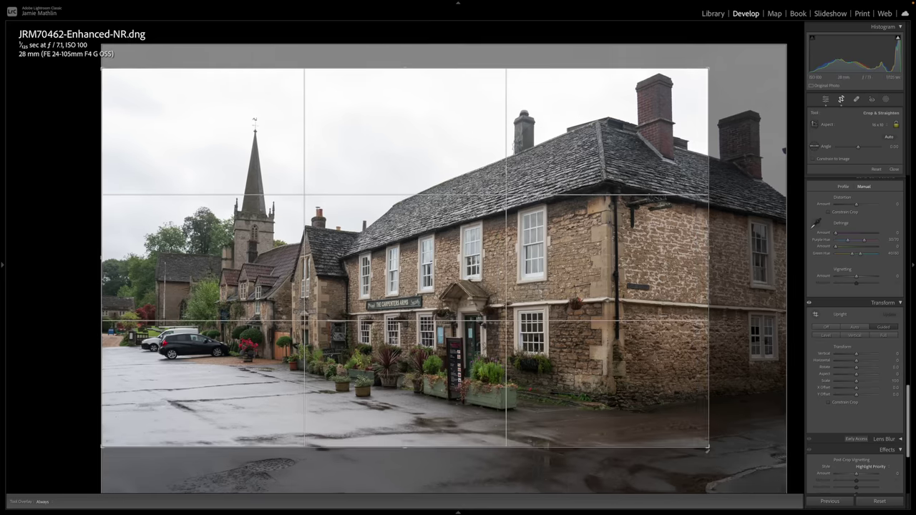
key("Return")
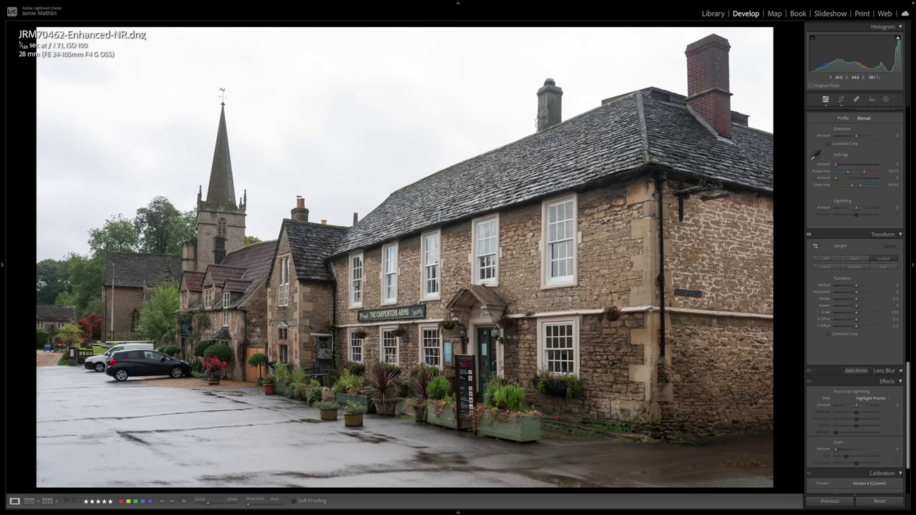
right_click(402, 218)
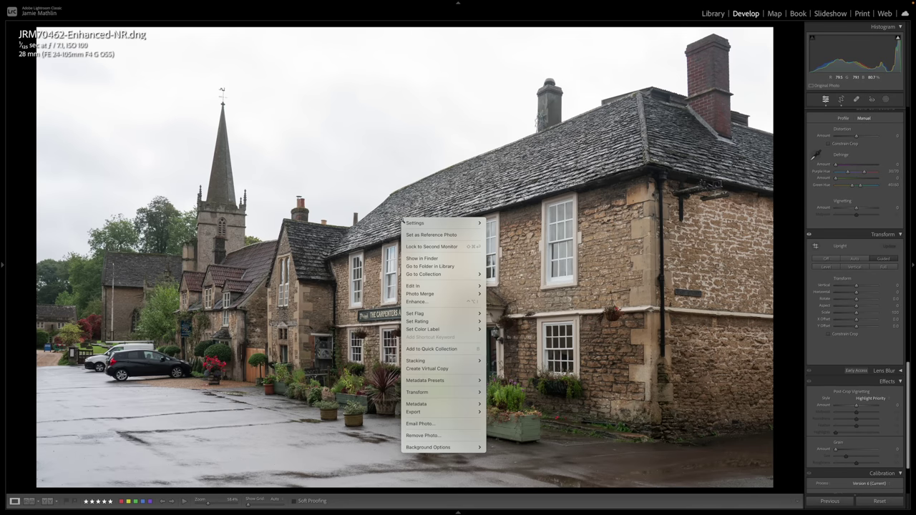
Send the photo to Photoshop (Beta) via Edit In.
mouse_move(433, 287)
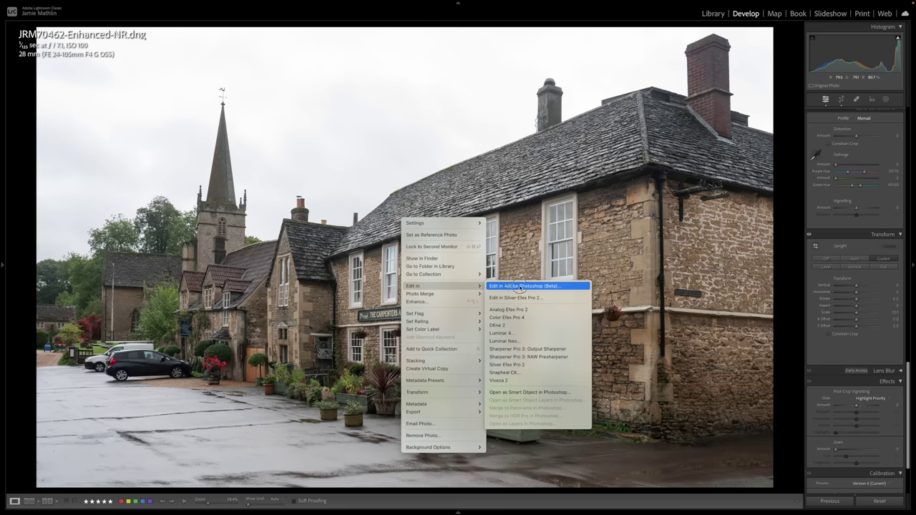
left_click(519, 287)
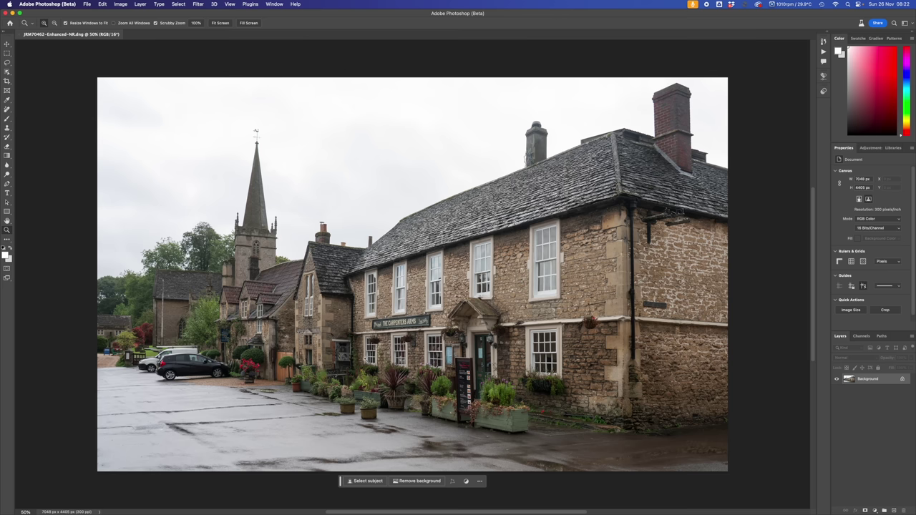
Zoom to 200% on the utility box beside the pub doorway.
left_click(342, 358)
left_click(342, 356)
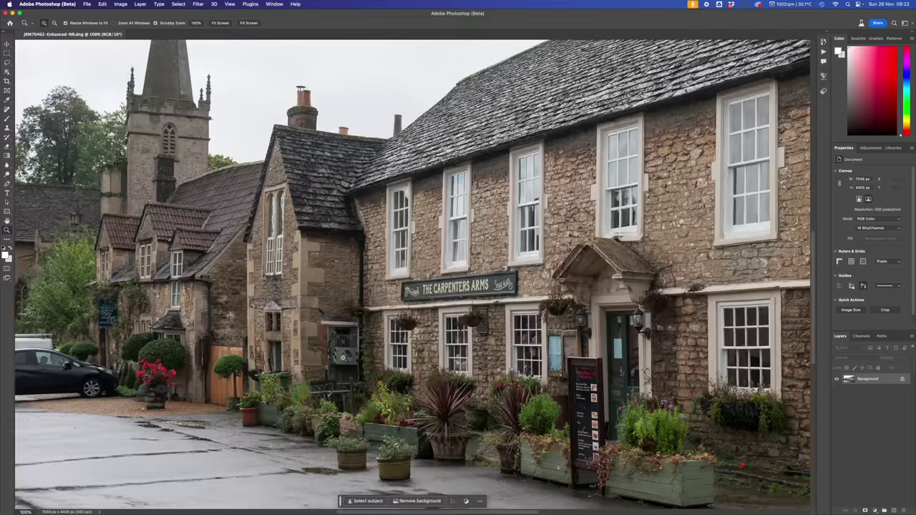
left_click(347, 362)
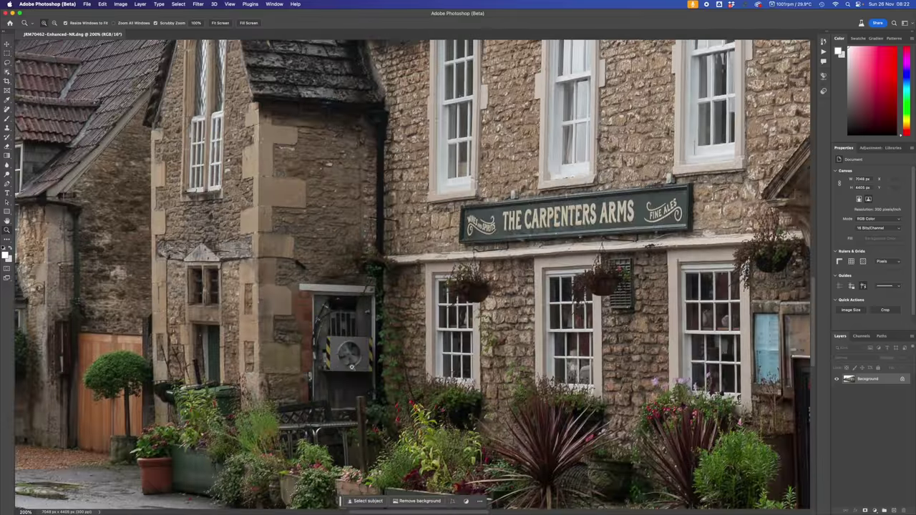
scroll(351, 361, "down", 3)
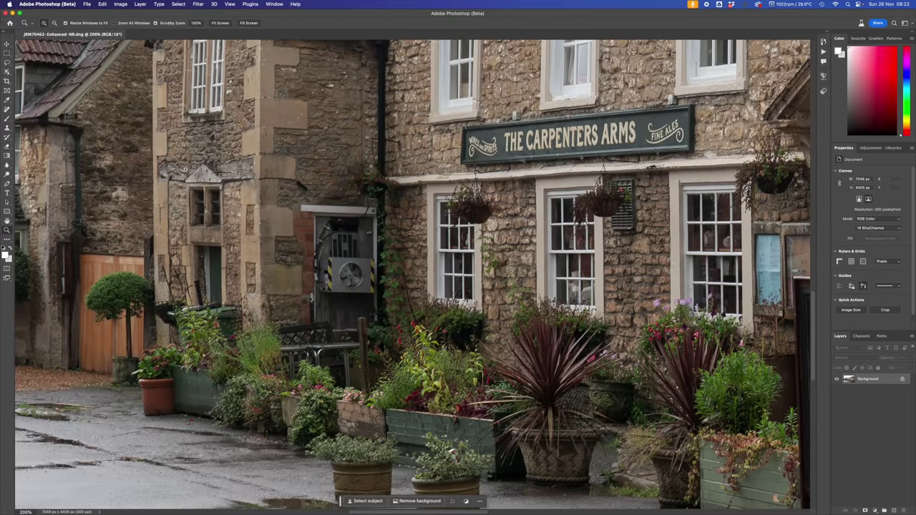
Outline the utility box's four corners with the Polygonal Lasso.
left_click(7, 63)
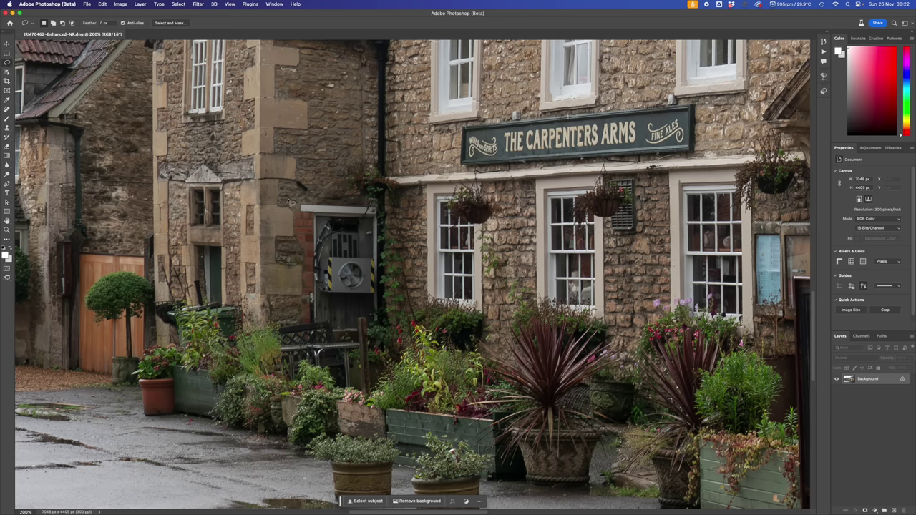
right_click(7, 63)
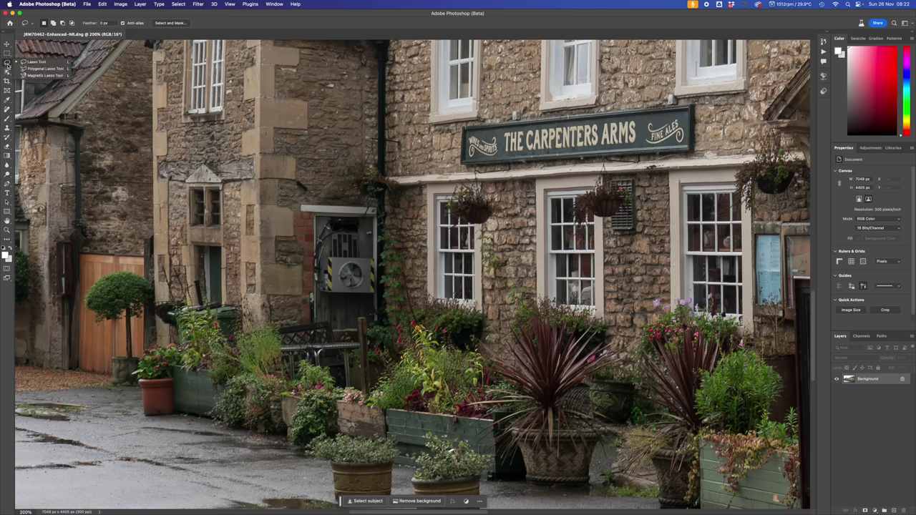
left_click(44, 68)
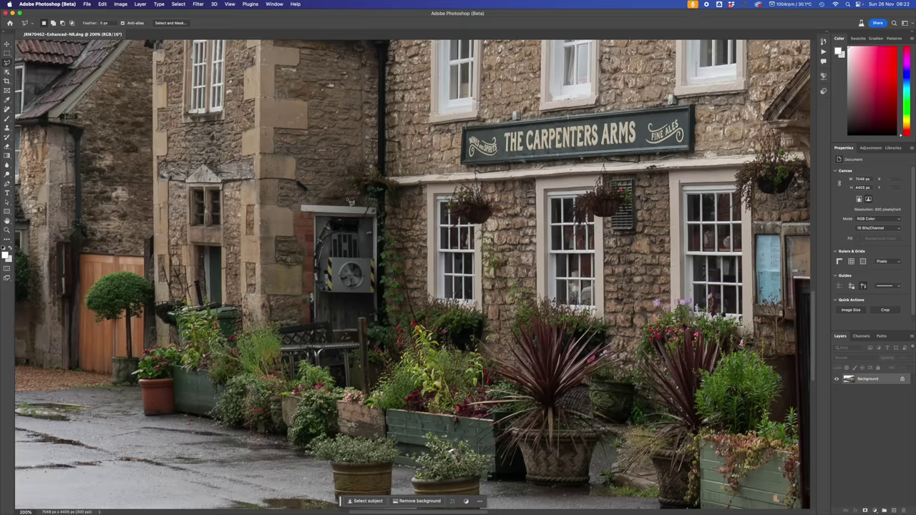
left_click(299, 205)
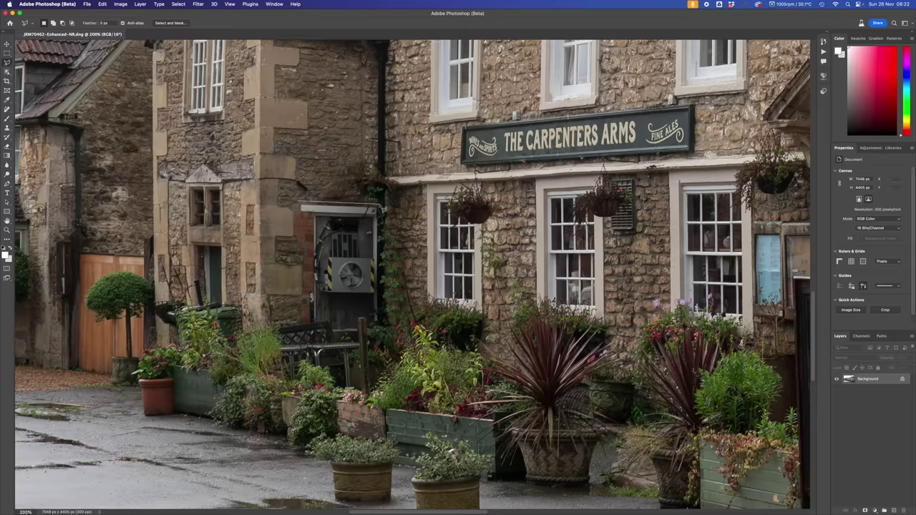
left_click(380, 206)
left_click(375, 331)
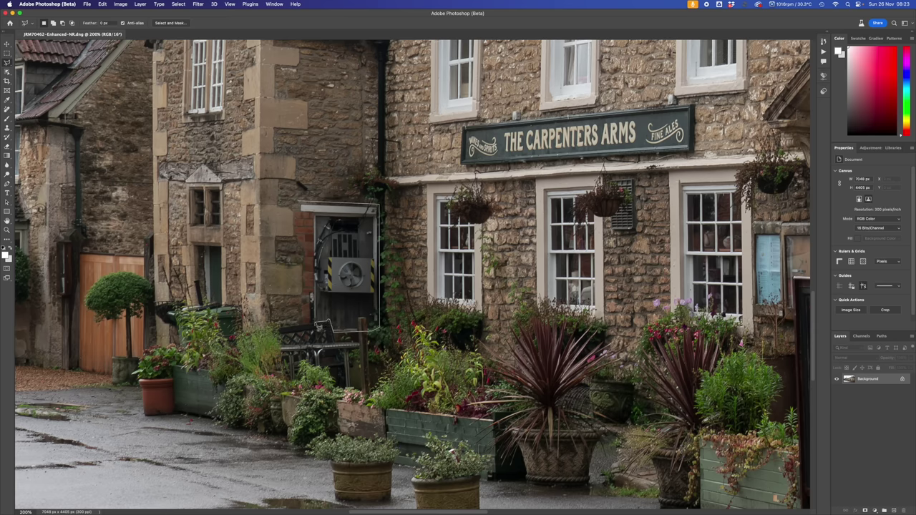
left_click(313, 326)
Close the selection, run Generative Fill with no prompt, and keep variation 1 of 3.
left_click(299, 203)
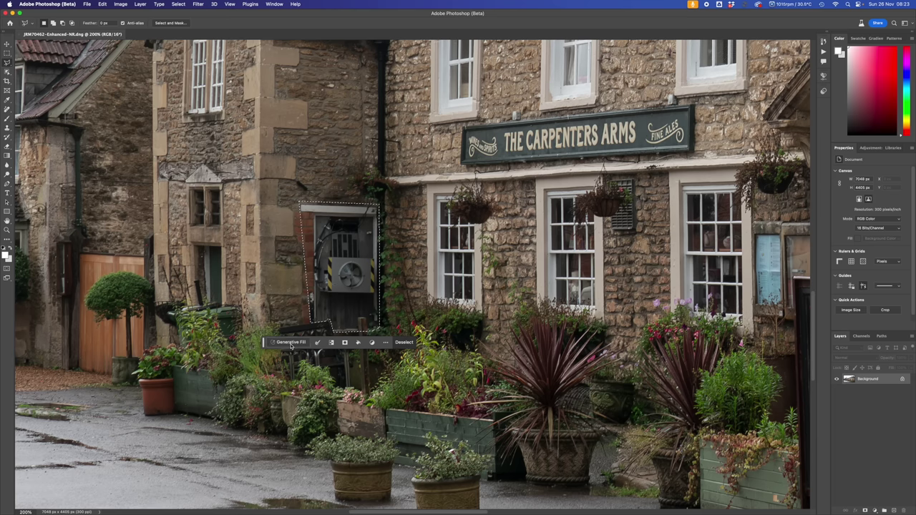
left_click(291, 343)
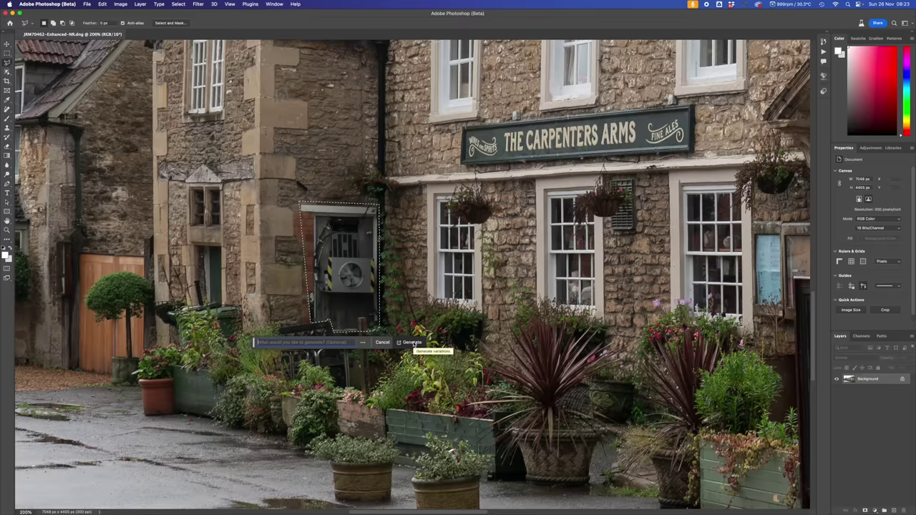
left_click(412, 343)
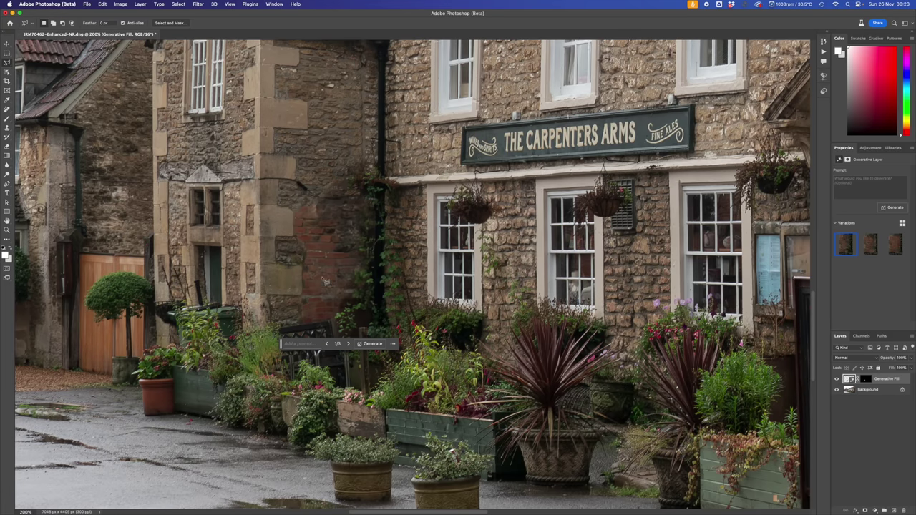
left_click(349, 344)
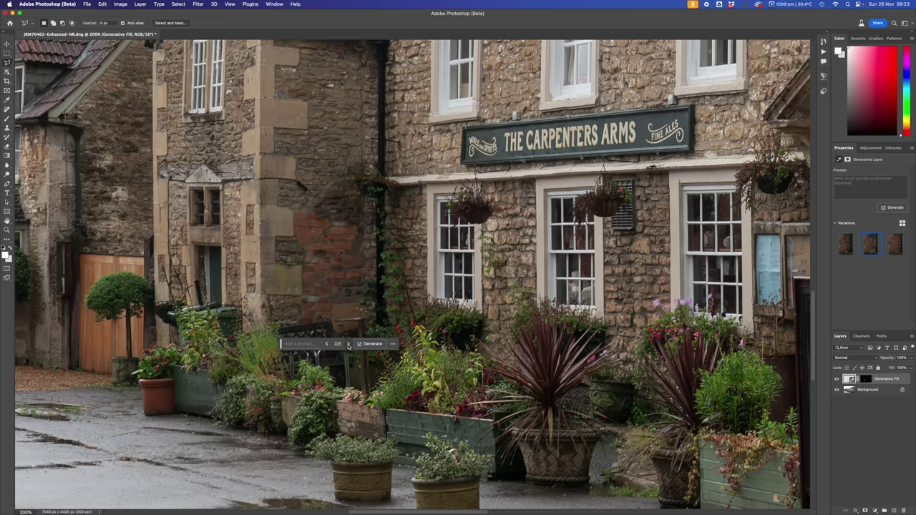
left_click(349, 344)
left_click(326, 344)
left_click(327, 344)
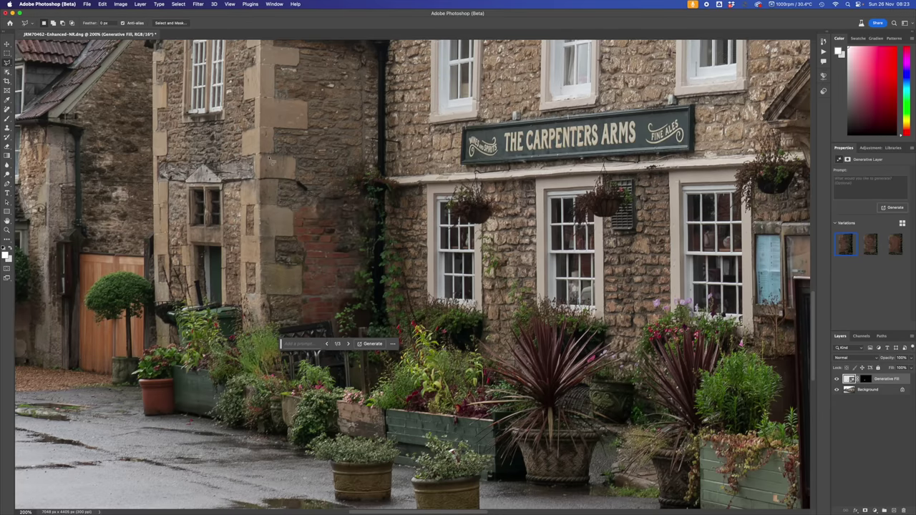
left_click(7, 110)
right_click(7, 109)
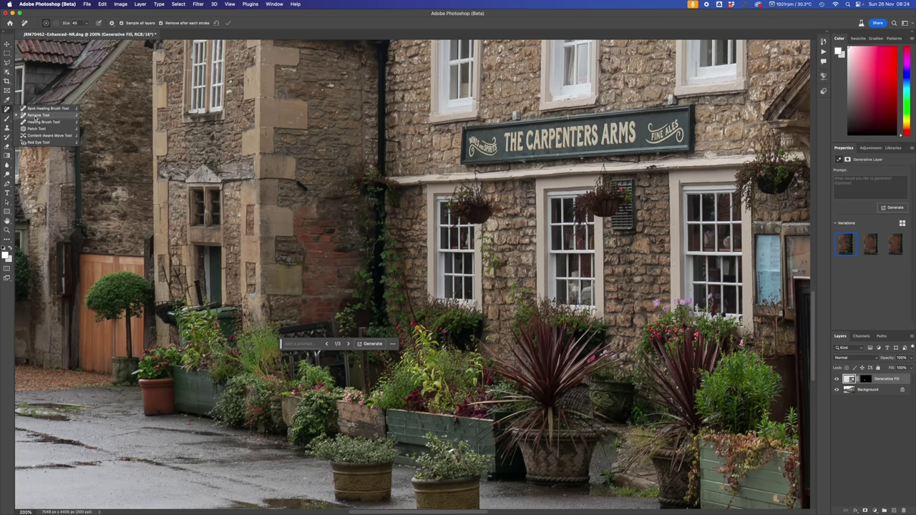
Switch to the Remove tool on the Background layer with a brush size of about 30.
left_click(32, 117)
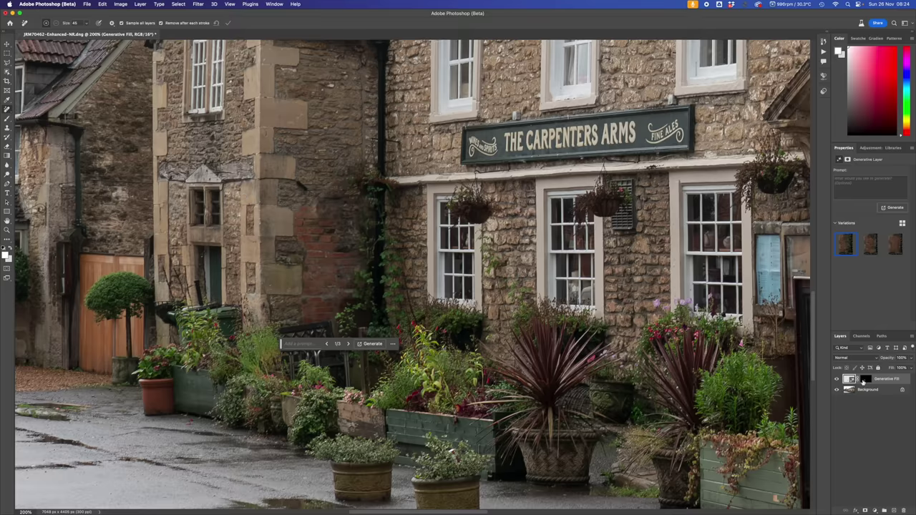
left_click(866, 392)
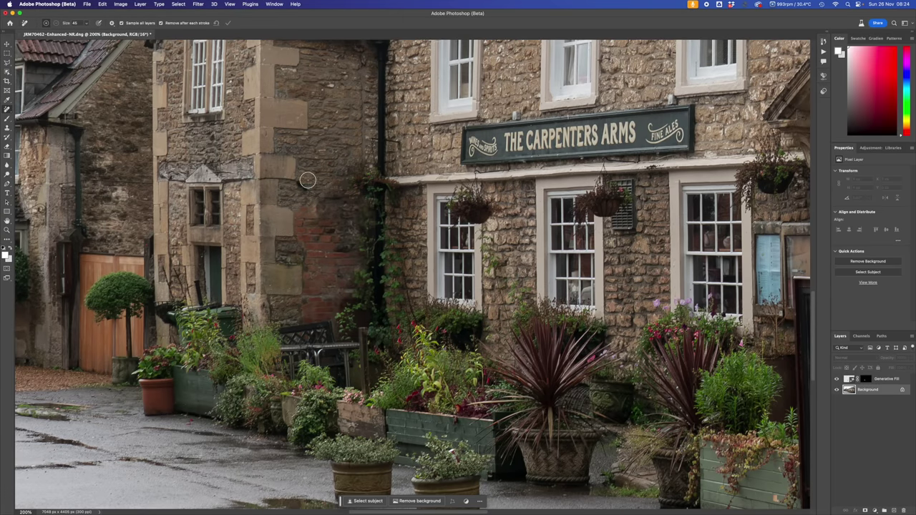
left_click_drag(307, 180, 312, 192)
Paint out a blemish on the pub's stone wall and two marks on the neighbouring house wall.
left_click_drag(264, 179, 358, 195)
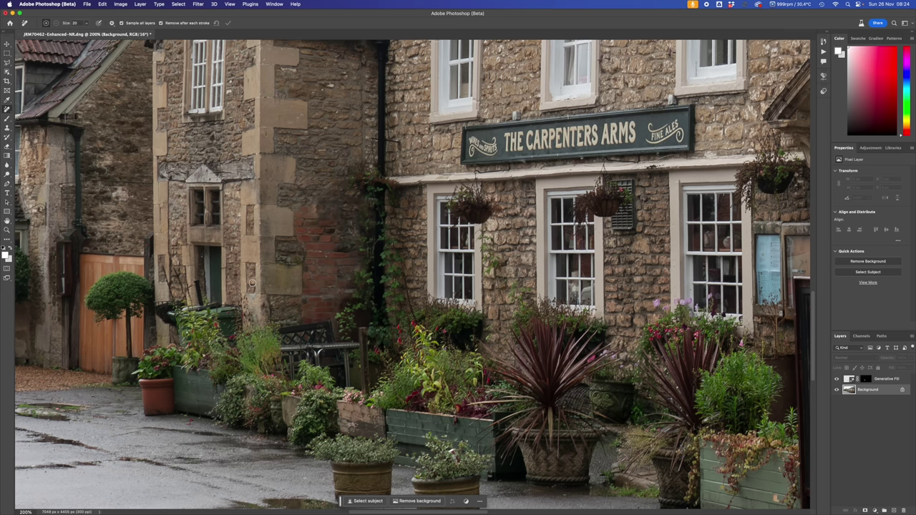
scroll(412, 258, "left", 5)
scroll(412, 258, "left", 2)
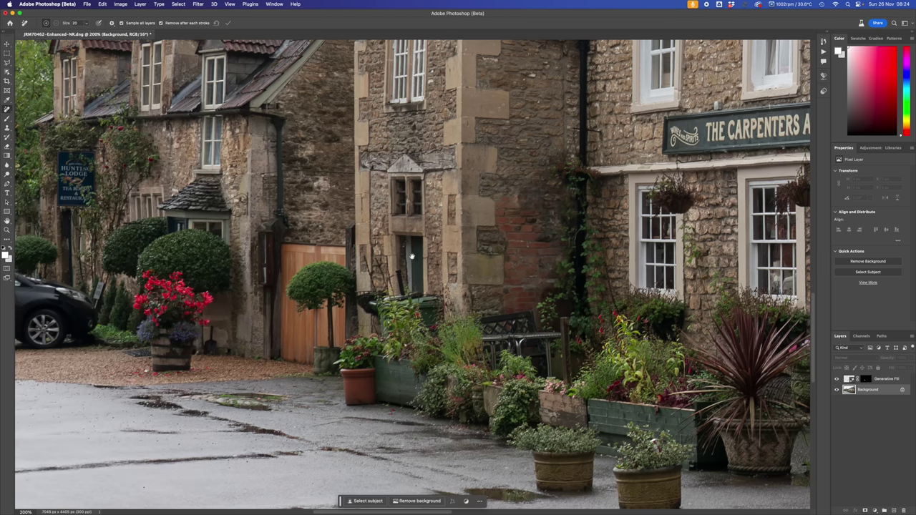
scroll(384, 210, "left", 6)
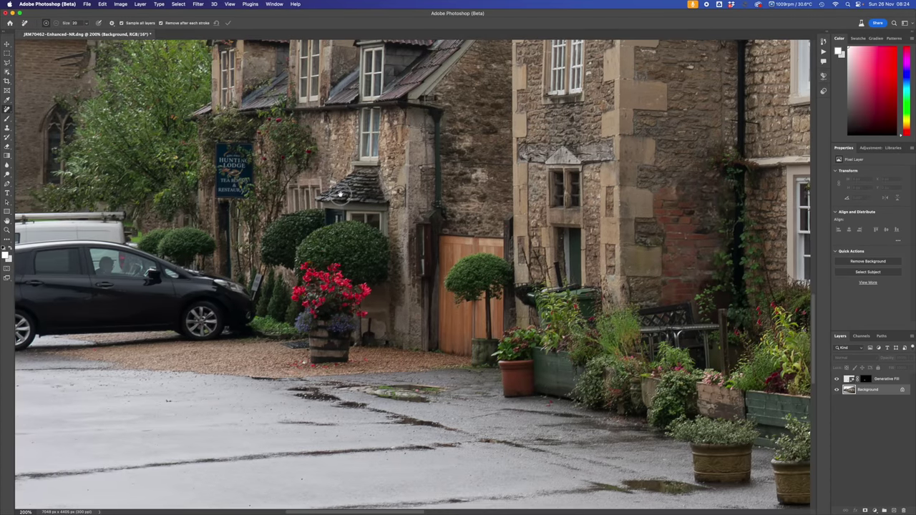
scroll(338, 194, "left", 2)
mouse_move(501, 171)
left_mouse_down()
mouse_move(472, 167)
mouse_move(544, 171)
left_mouse_up()
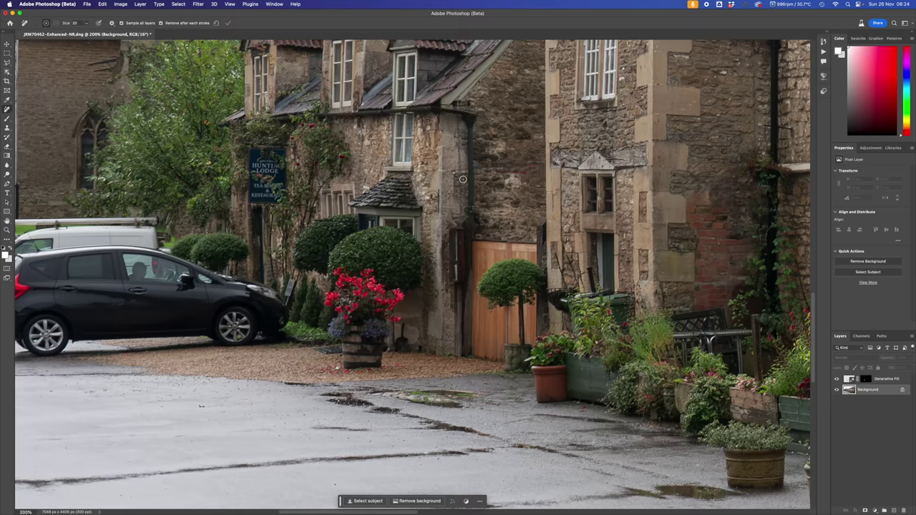
left_click_drag(465, 168, 454, 170)
scroll(348, 237, "down", 5)
scroll(349, 238, "right", 5)
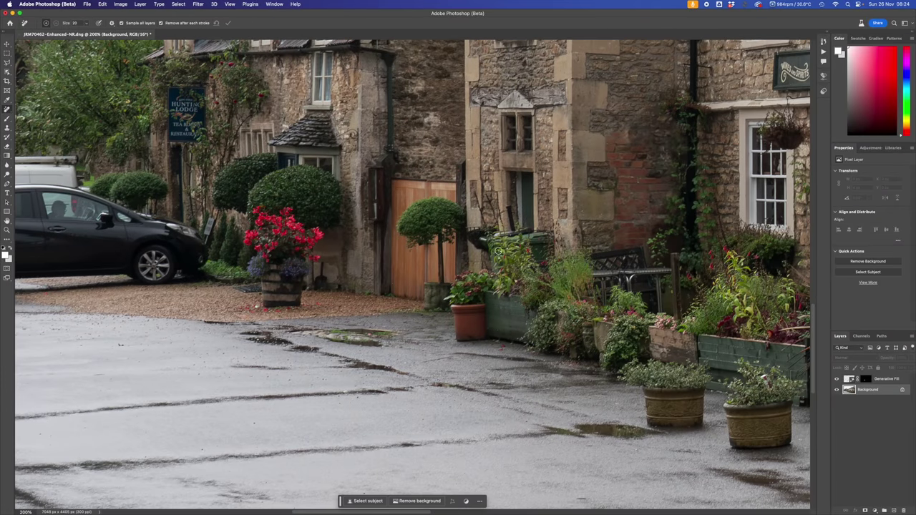
Lasso the green wheelie bin and Generative Fill it, keeping the first of three variations.
left_click(8, 63)
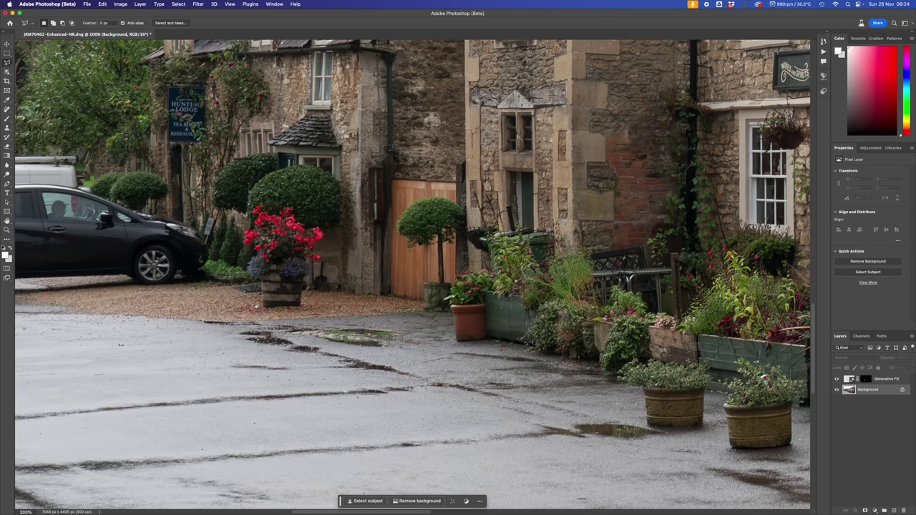
mouse_move(551, 233)
left_mouse_down()
mouse_move(483, 236)
mouse_move(497, 283)
mouse_move(508, 272)
mouse_move(505, 243)
mouse_move(528, 249)
mouse_move(538, 275)
mouse_move(557, 276)
mouse_move(556, 230)
left_mouse_up()
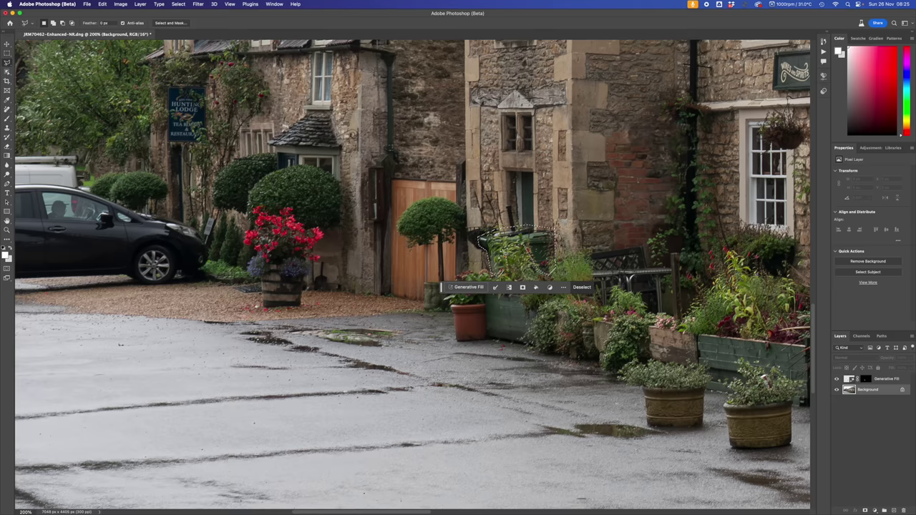
left_click(475, 288)
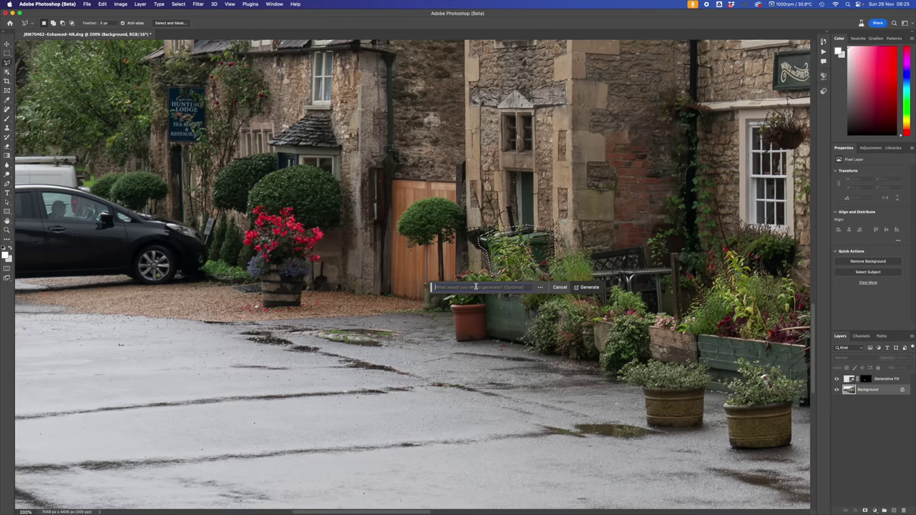
left_click(584, 288)
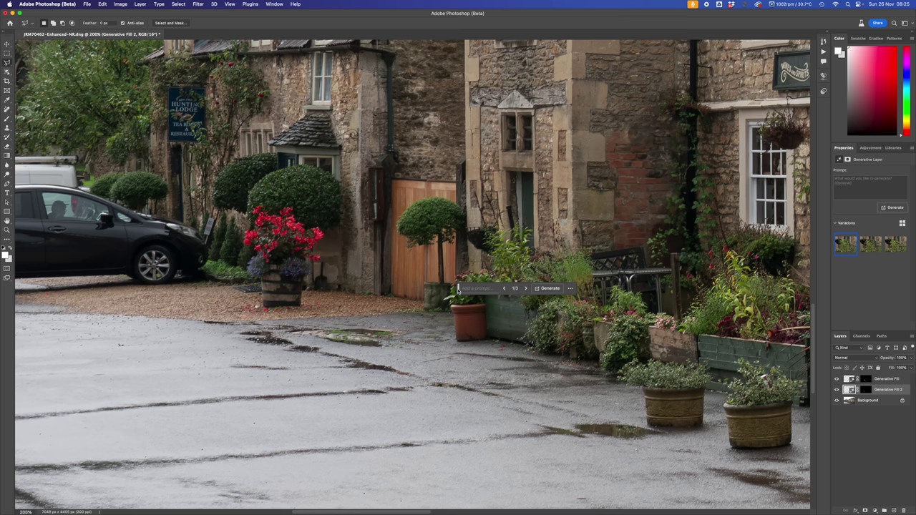
left_click_drag(459, 292, 438, 362)
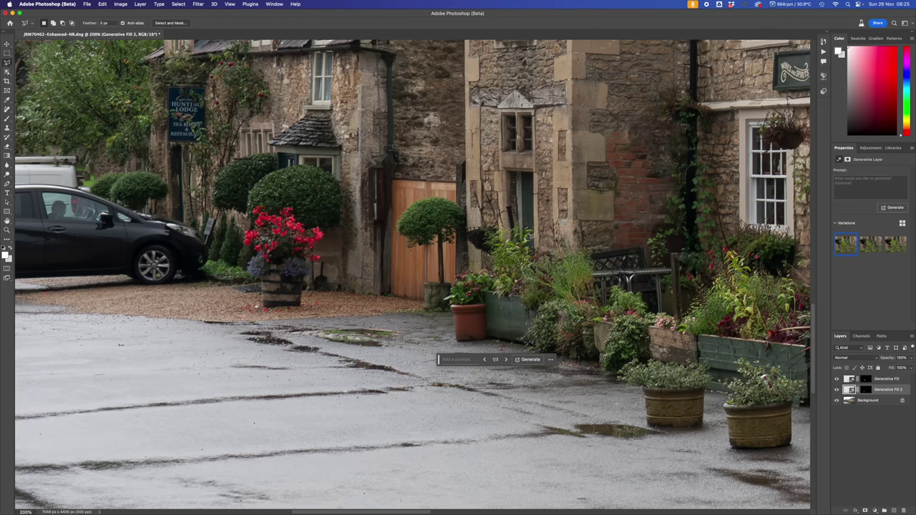
left_click(506, 359)
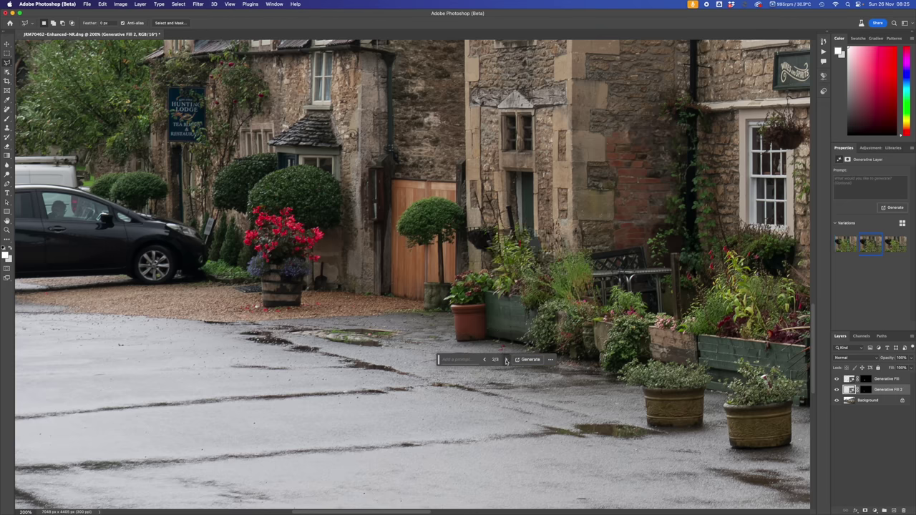
left_click(506, 359)
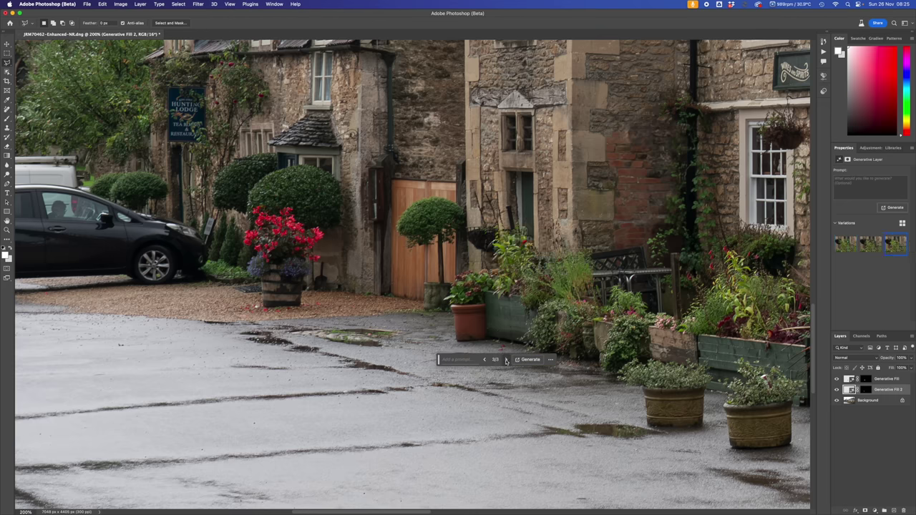
left_click(506, 360)
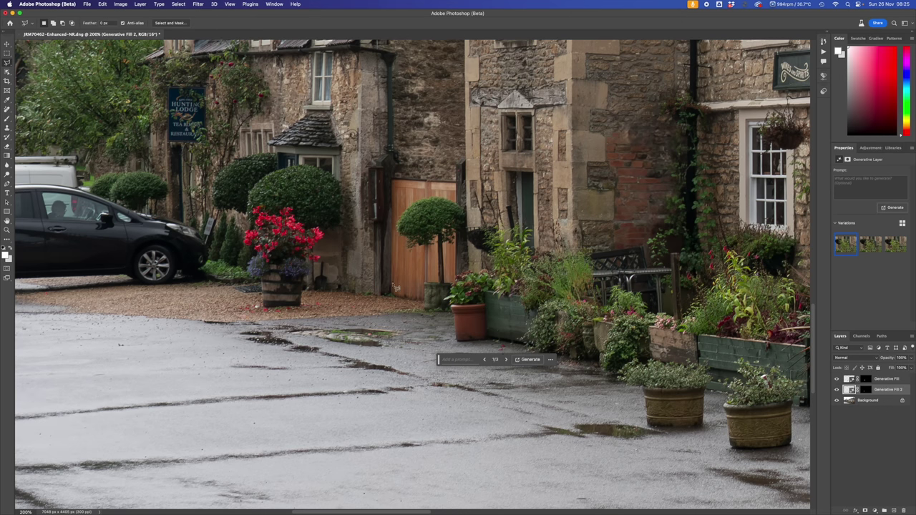
Pan to the car park and lasso around the parked black car and white van.
left_click_drag(298, 210, 534, 198)
left_click_drag(374, 145, 473, 217)
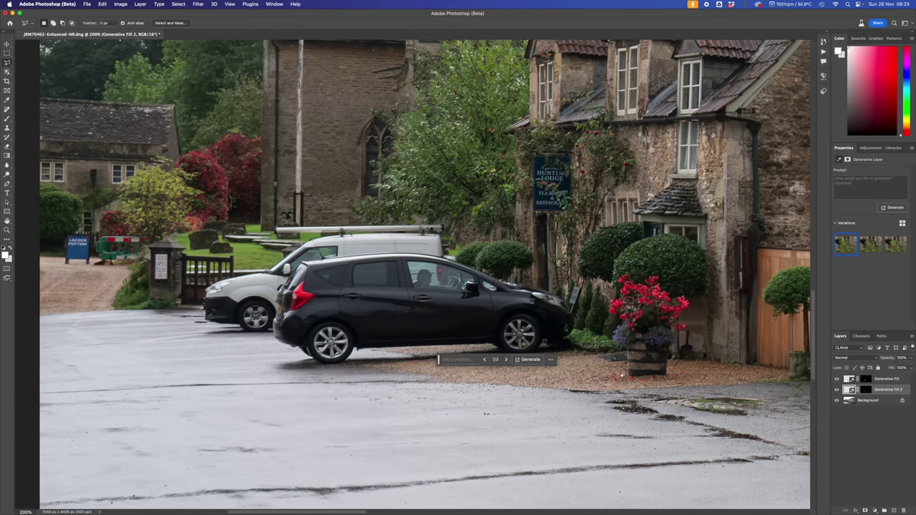
left_click(438, 359)
left_click_drag(438, 362, 322, 427)
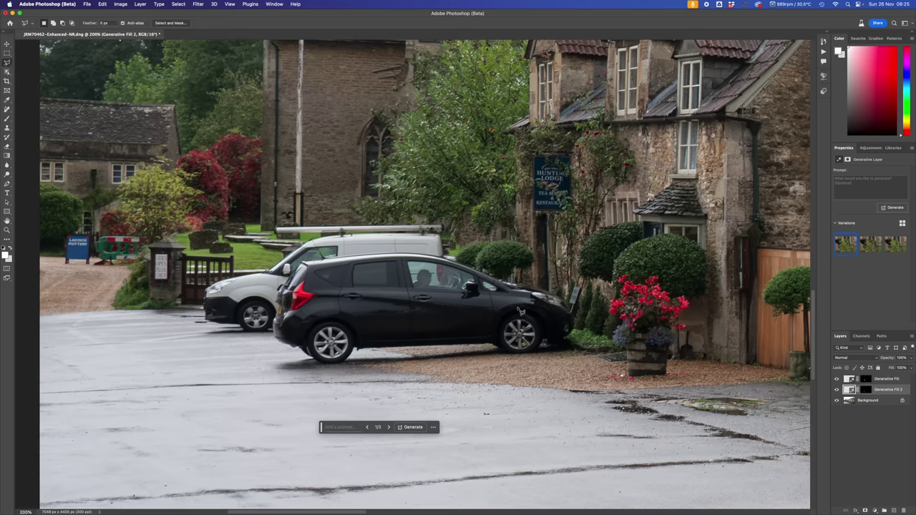
left_click(7, 63)
mouse_move(535, 288)
left_mouse_down()
mouse_move(446, 245)
mouse_move(447, 214)
mouse_move(420, 222)
mouse_move(272, 219)
mouse_move(299, 247)
mouse_move(204, 292)
mouse_move(202, 319)
mouse_move(215, 326)
mouse_move(188, 335)
mouse_move(272, 334)
mouse_move(297, 353)
mouse_move(266, 364)
mouse_move(266, 373)
mouse_move(294, 379)
mouse_move(433, 358)
mouse_move(386, 361)
mouse_move(565, 351)
mouse_move(581, 344)
mouse_move(581, 330)
mouse_move(535, 285)
left_mouse_up()
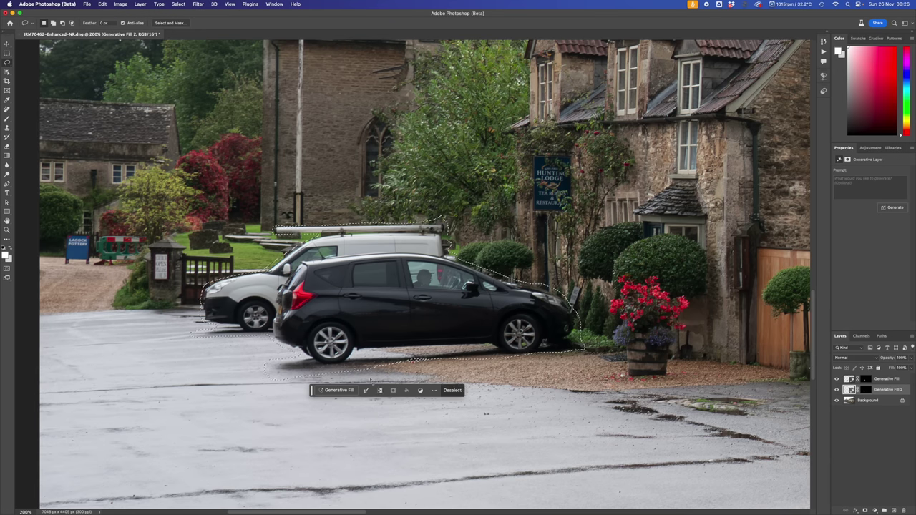
Generative Fill the parked cars area, regenerating for more variations and previewing them.
left_click(335, 390)
left_click(448, 389)
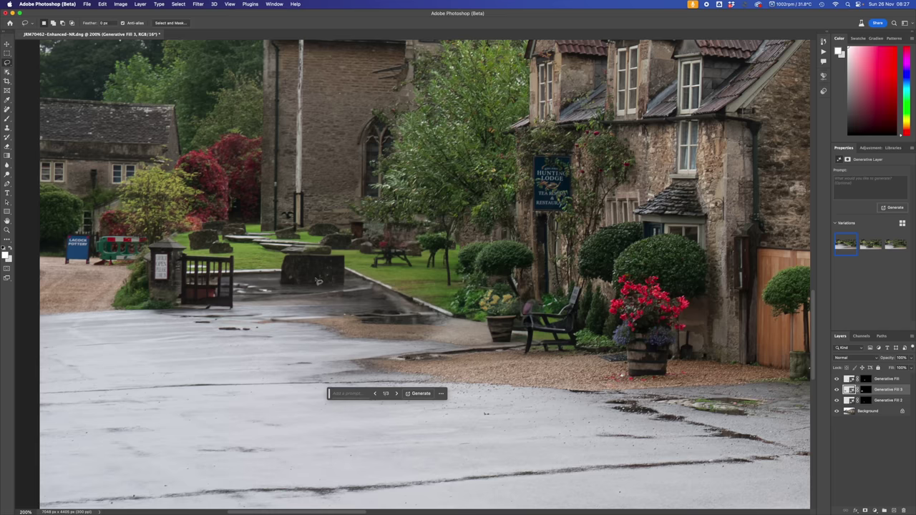
left_click(396, 394)
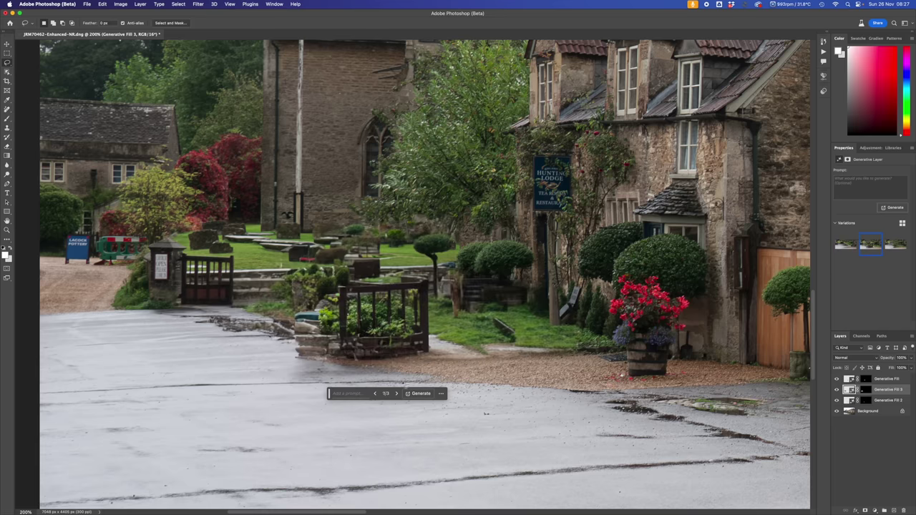
left_click(396, 394)
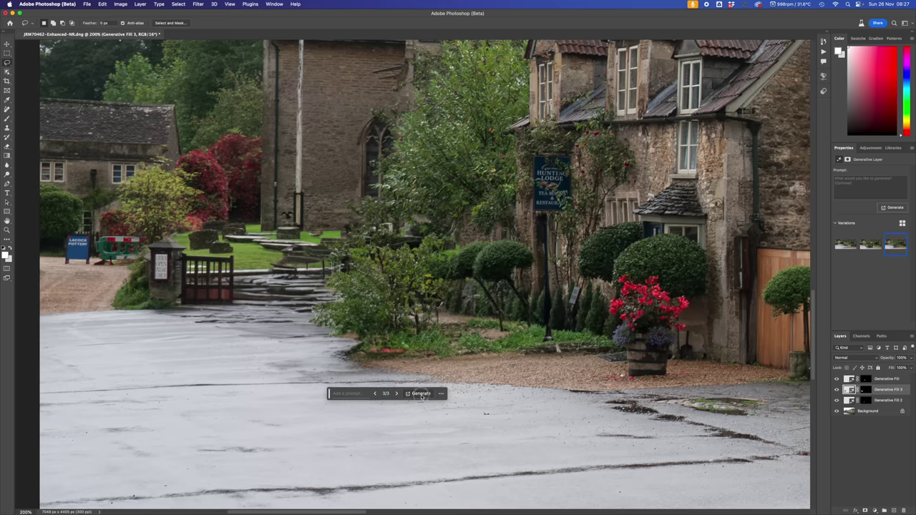
left_click(421, 394)
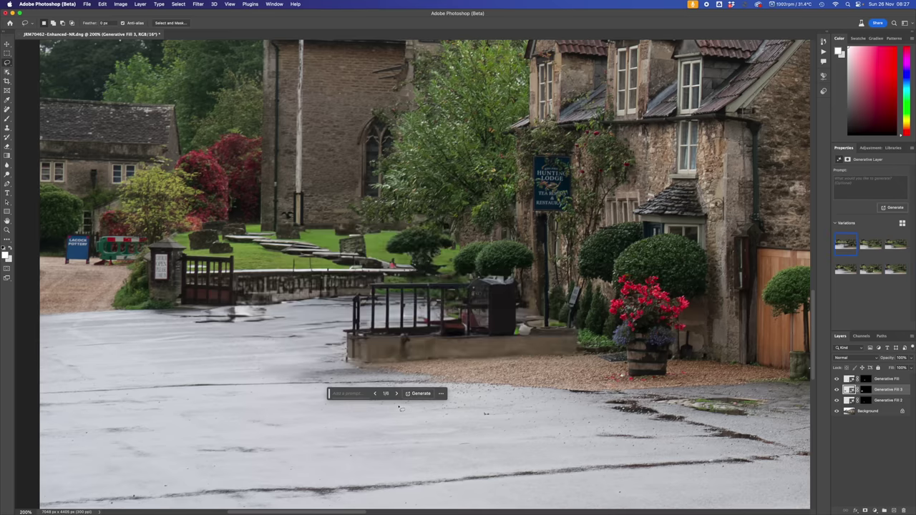
left_click(397, 394)
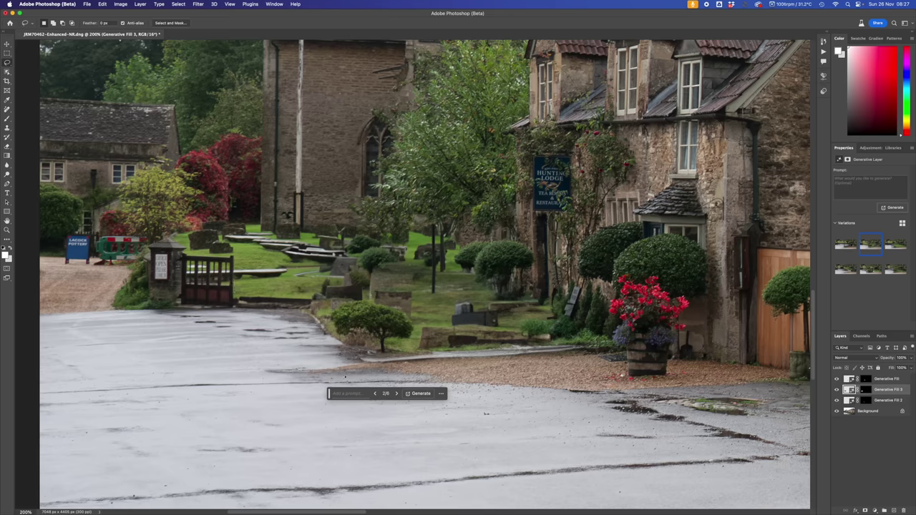
left_click(398, 393)
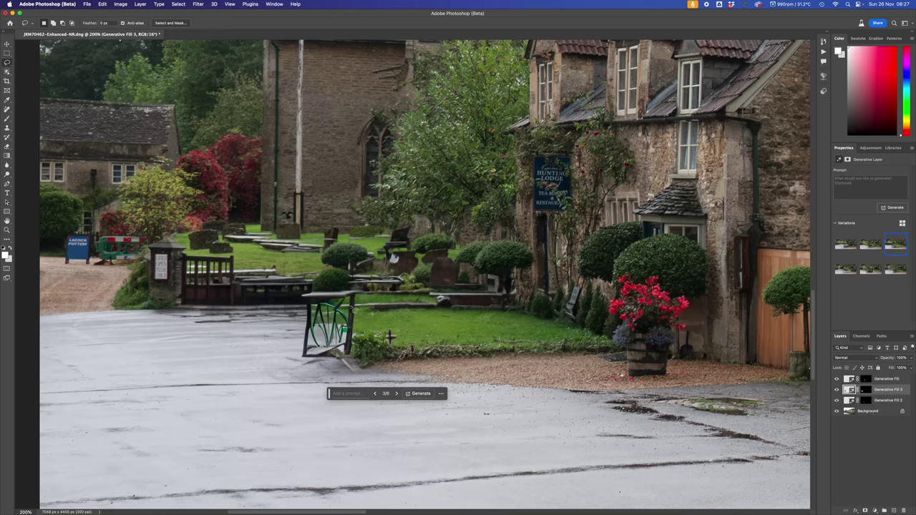
left_click(397, 393)
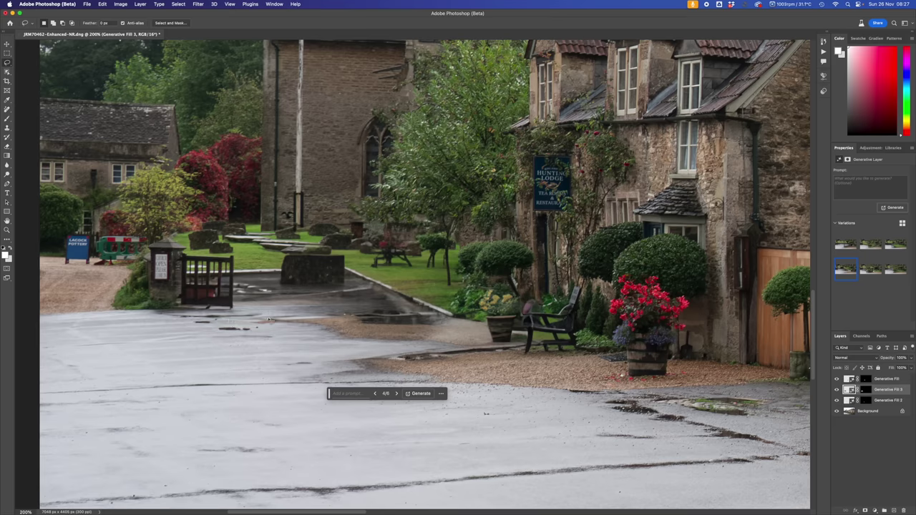
Settle on the bench-and-chair variation, then lasso the pottery sign and barrier.
left_click(394, 394)
left_click(394, 393)
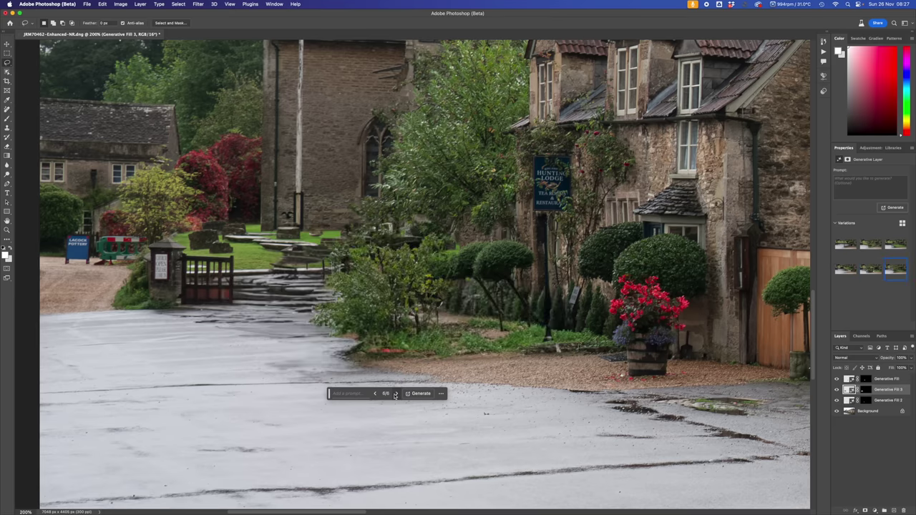
left_click(394, 394)
left_click(394, 393)
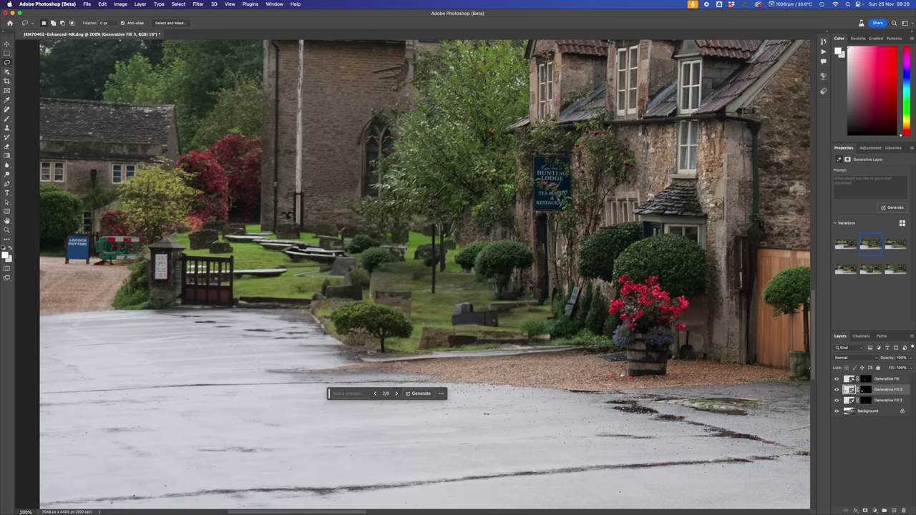
left_click(394, 394)
left_click(395, 394)
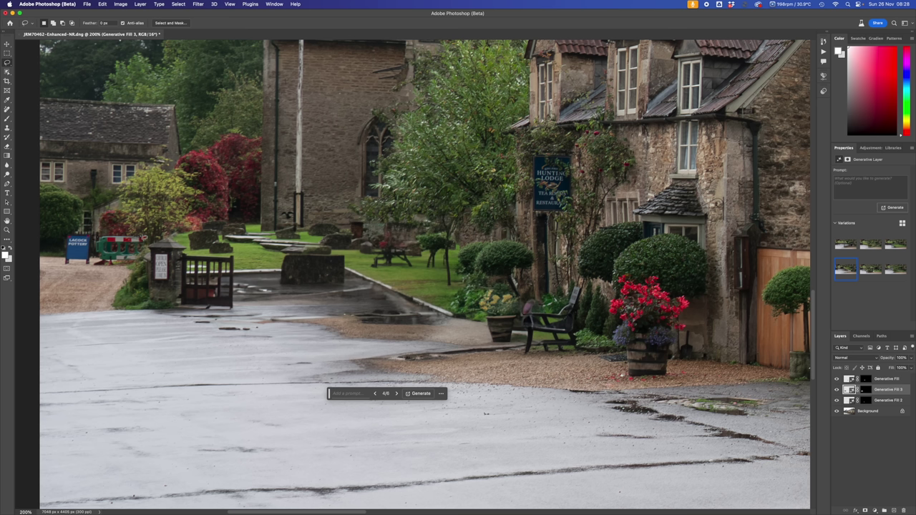
mouse_move(143, 233)
left_mouse_down()
mouse_move(72, 230)
mouse_move(63, 261)
mouse_move(76, 270)
mouse_move(139, 268)
mouse_move(145, 232)
left_mouse_up()
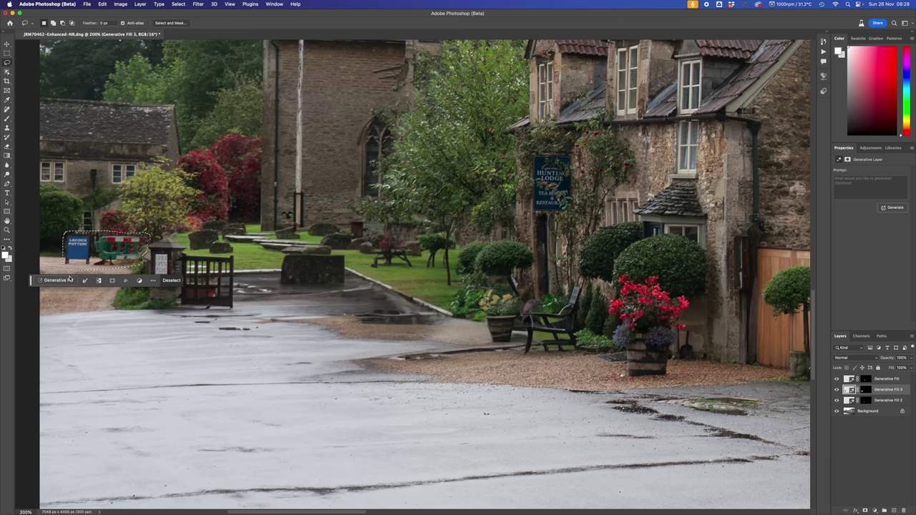
Generative Fill the sign and barrier with plain road, keeping variation 2 of 3.
left_click(67, 280)
left_click(179, 284)
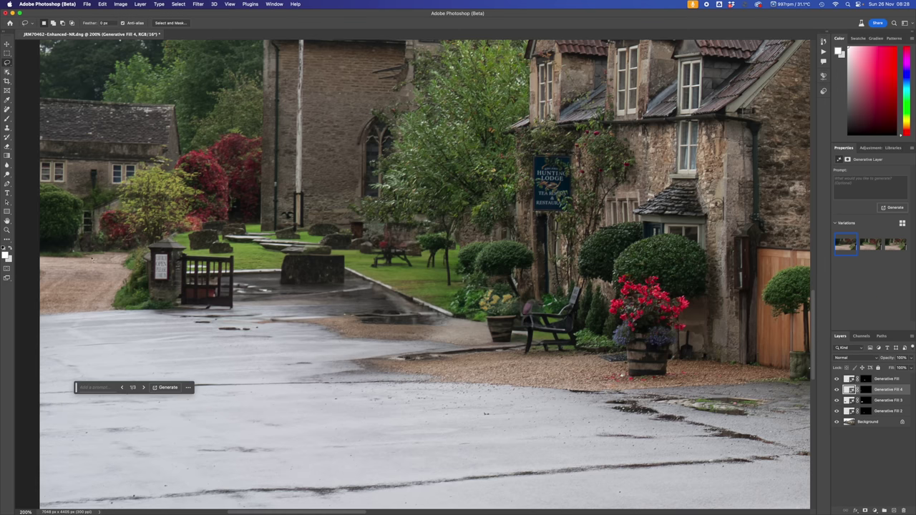
left_click(143, 388)
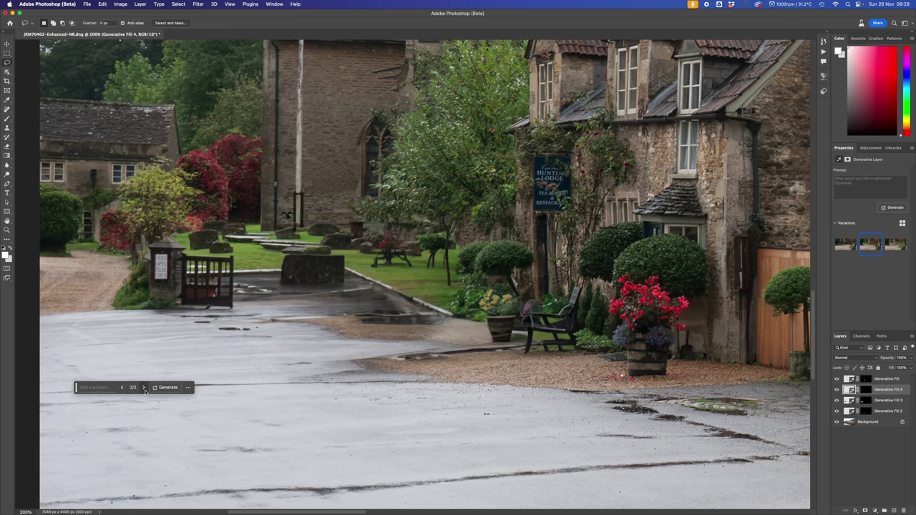
left_click(144, 388)
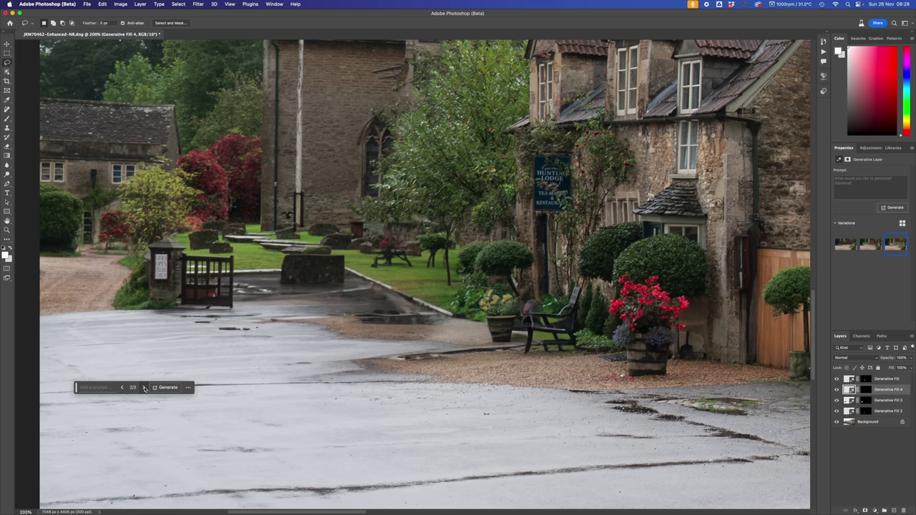
left_click(122, 387)
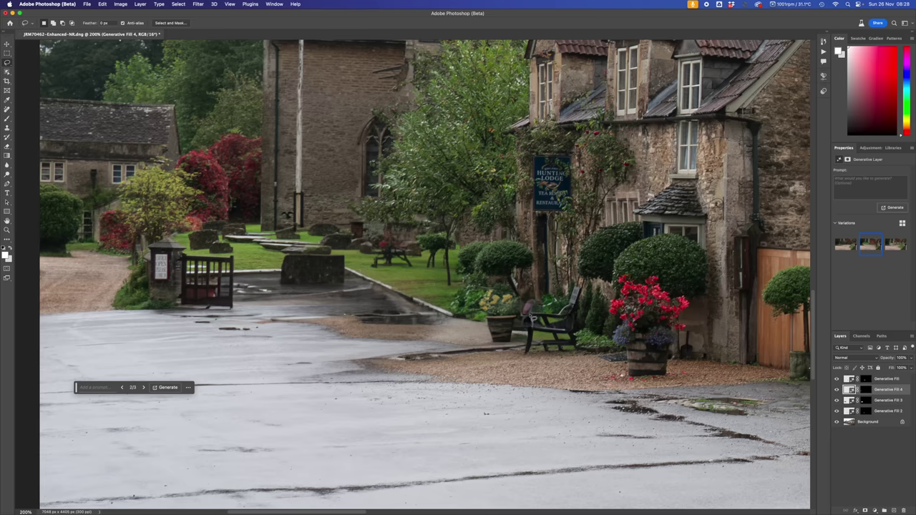
left_click(888, 379)
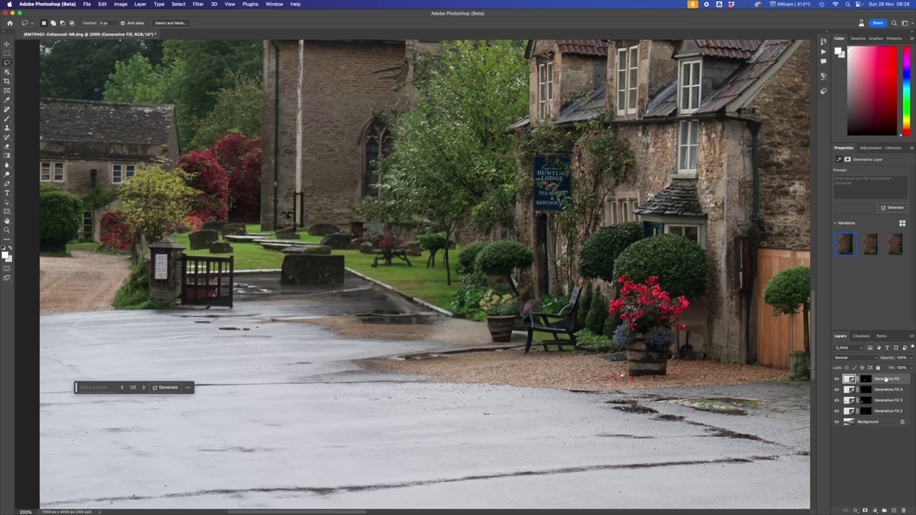
Merge Visible all layers into Background, then lasso the small wooden gate by the signpost.
right_click(887, 380)
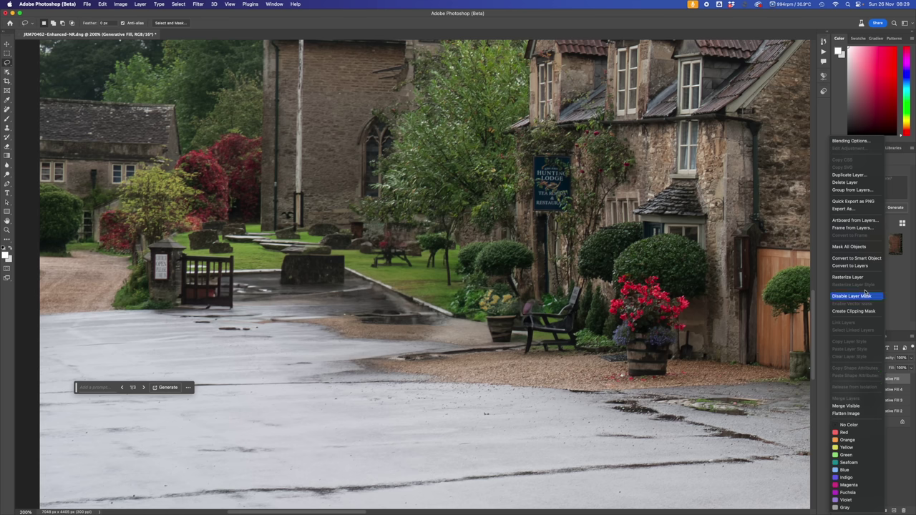
left_click(851, 406)
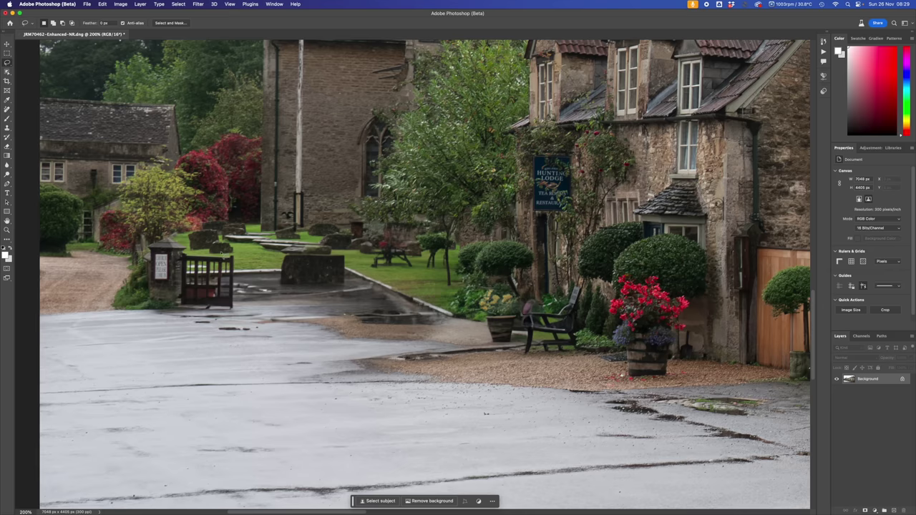
mouse_move(185, 255)
left_mouse_down()
mouse_move(189, 247)
mouse_move(172, 257)
mouse_move(178, 302)
mouse_move(235, 309)
mouse_move(231, 254)
mouse_move(201, 247)
mouse_move(180, 255)
left_mouse_up()
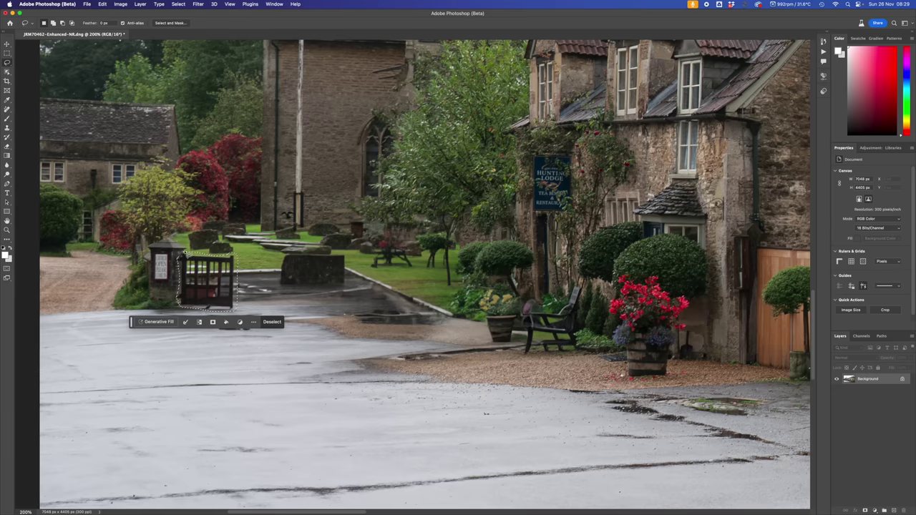
Generative Fill the gate with the stone-wall variation 3/3, then lasso the driveway stone block.
left_click(158, 321)
left_click(280, 326)
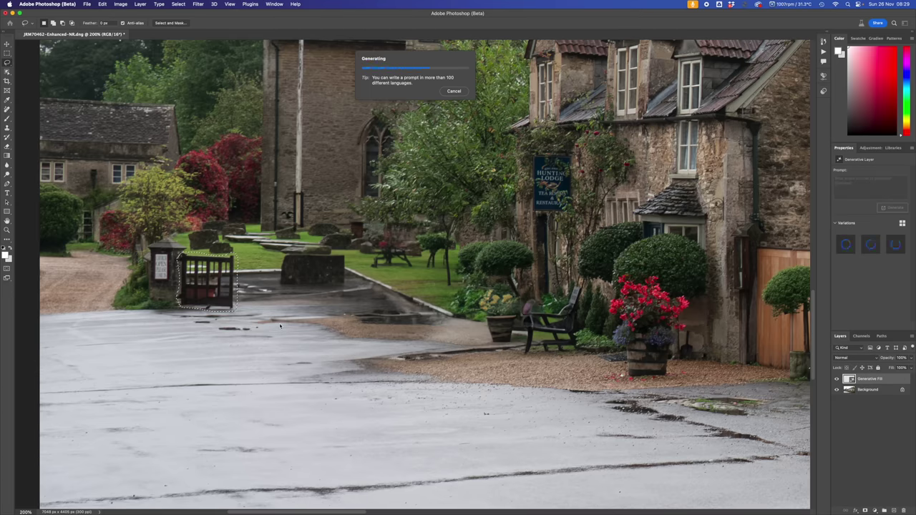
left_click(216, 322)
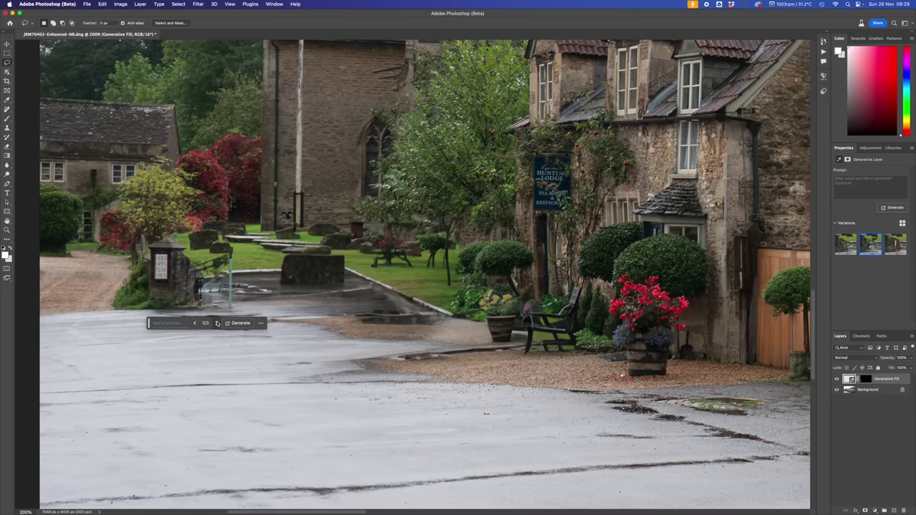
left_click(217, 322)
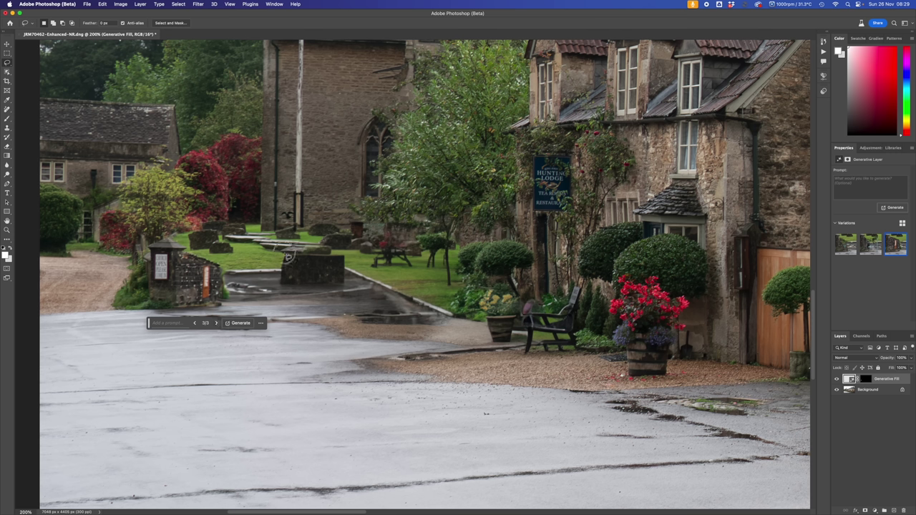
mouse_move(286, 254)
left_mouse_down()
mouse_move(294, 286)
mouse_move(347, 284)
mouse_move(343, 245)
mouse_move(286, 254)
left_mouse_up()
Replace the driveway stone block with a generated wet-road fill, comparing variations, and begin flattening.
left_click(261, 297)
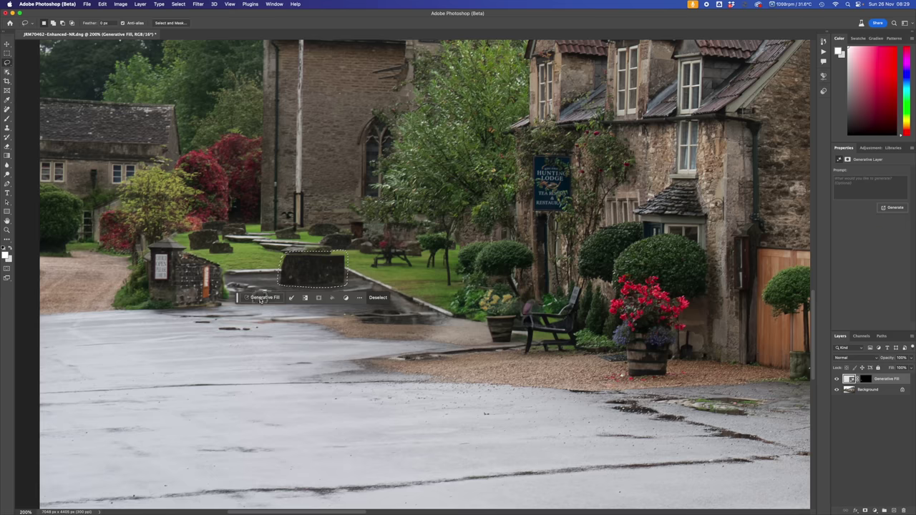
left_click(385, 299)
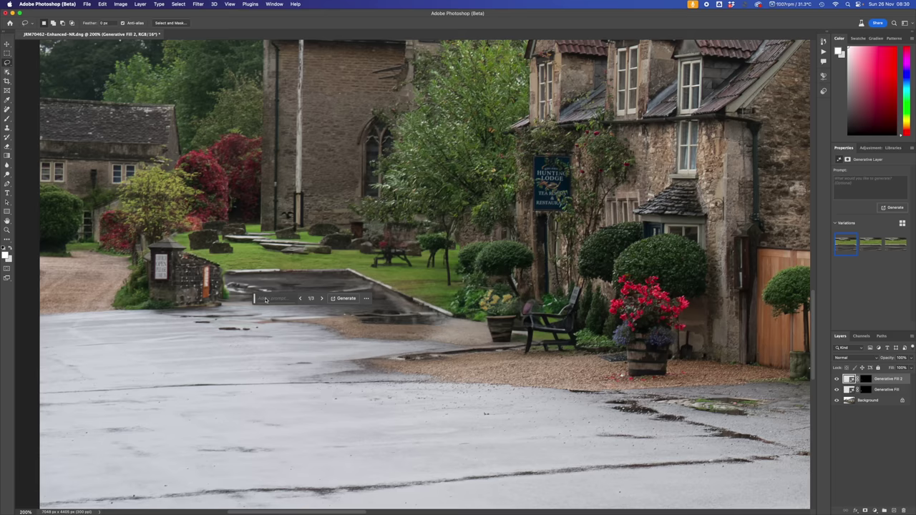
left_click_drag(254, 299, 251, 361)
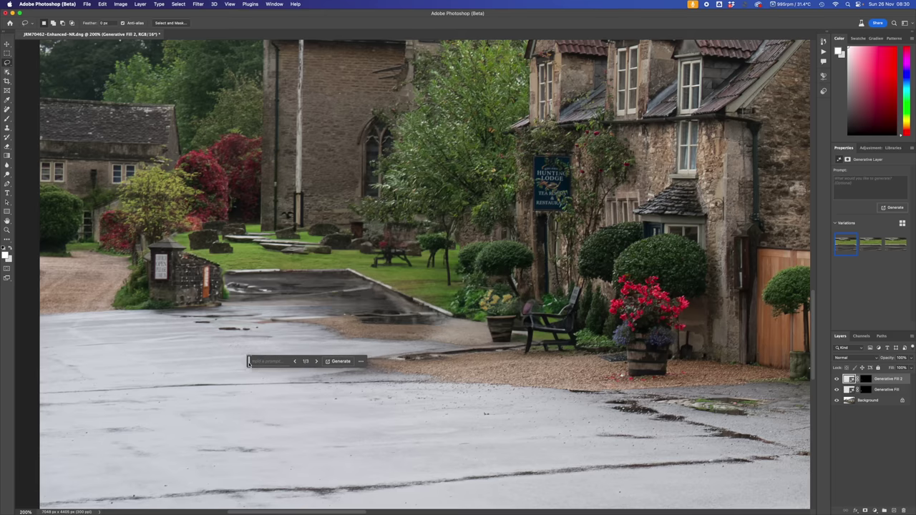
left_click(315, 361)
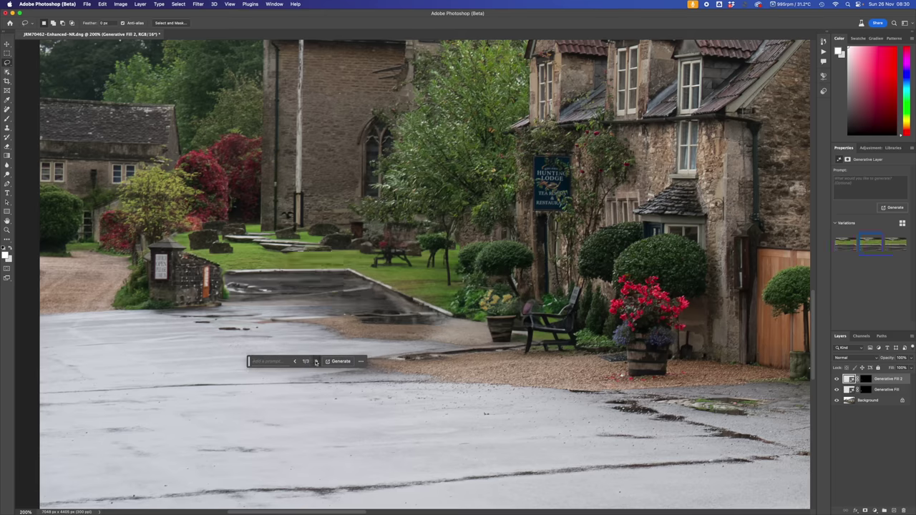
left_click(316, 361)
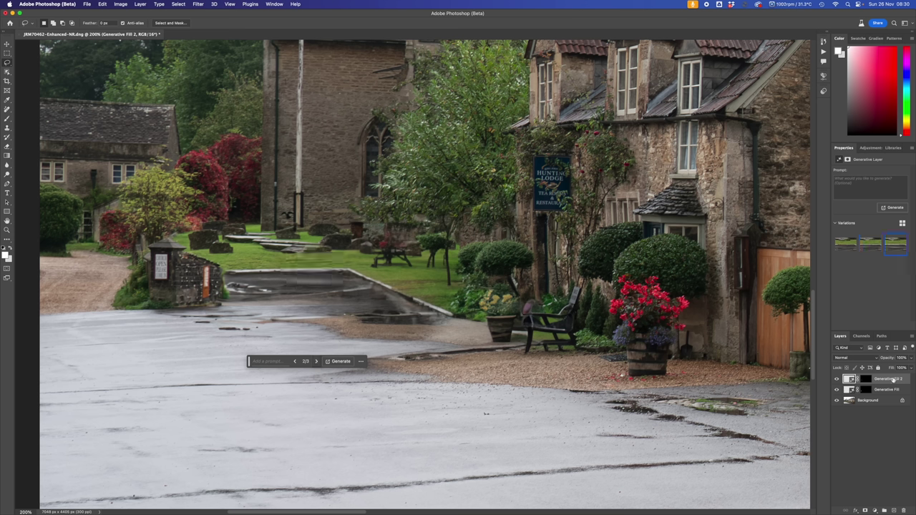
right_click(892, 380)
Flatten the image, then paint out small marks along the driveway with the Remove tool.
left_click(859, 407)
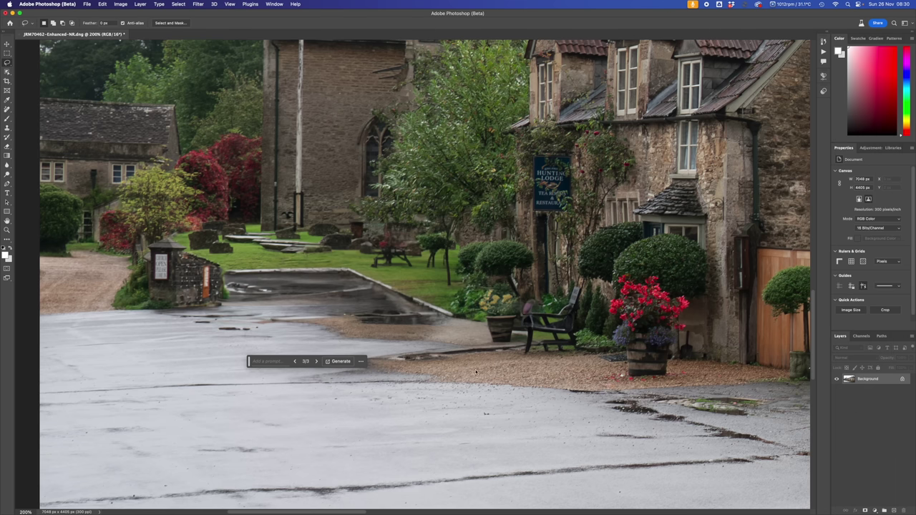
left_click(8, 108)
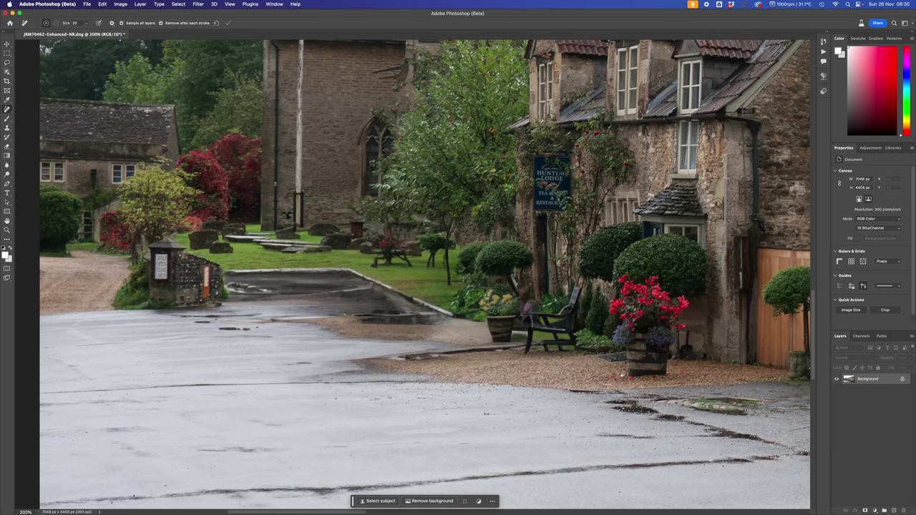
left_click_drag(229, 286, 283, 289)
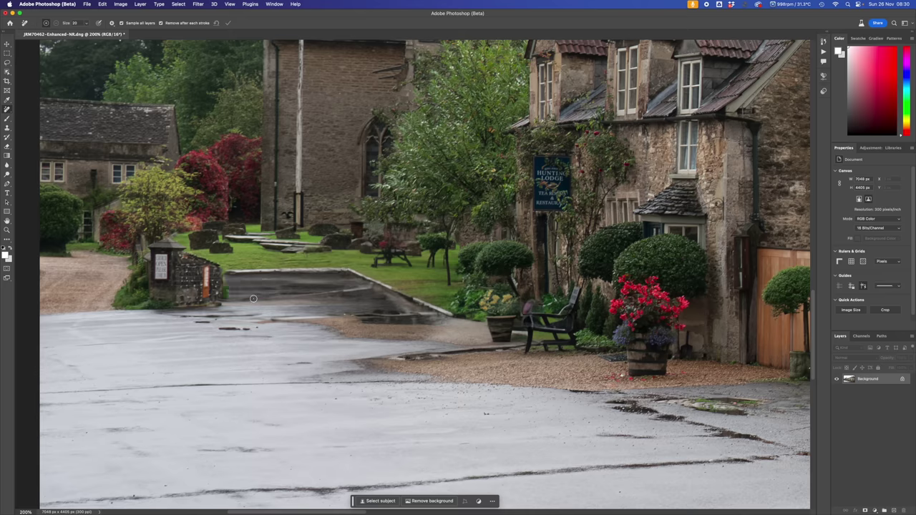
left_click_drag(370, 286, 281, 296)
Scroll the 200% view past the church and cottages to the Carpenters Arms menu board and planters.
scroll(343, 155, "up", 10)
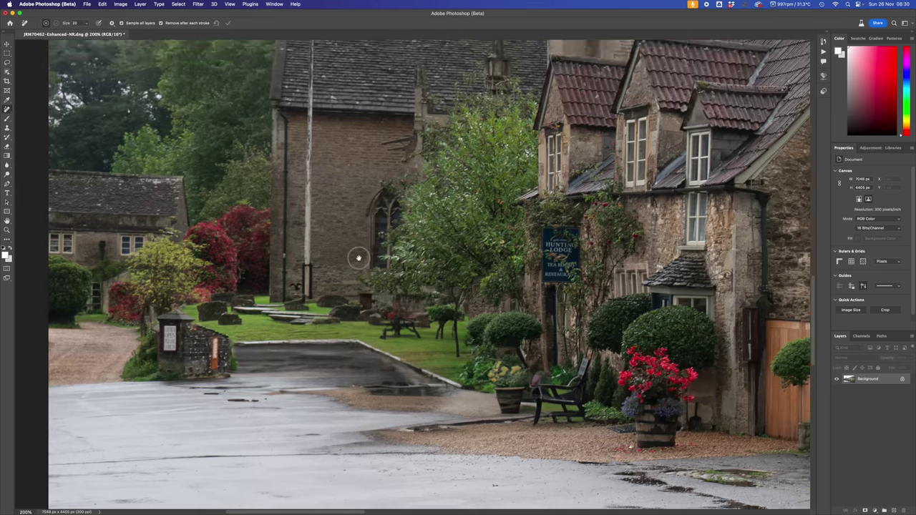
scroll(261, 228, "up", 6)
scroll(260, 228, "right", 3)
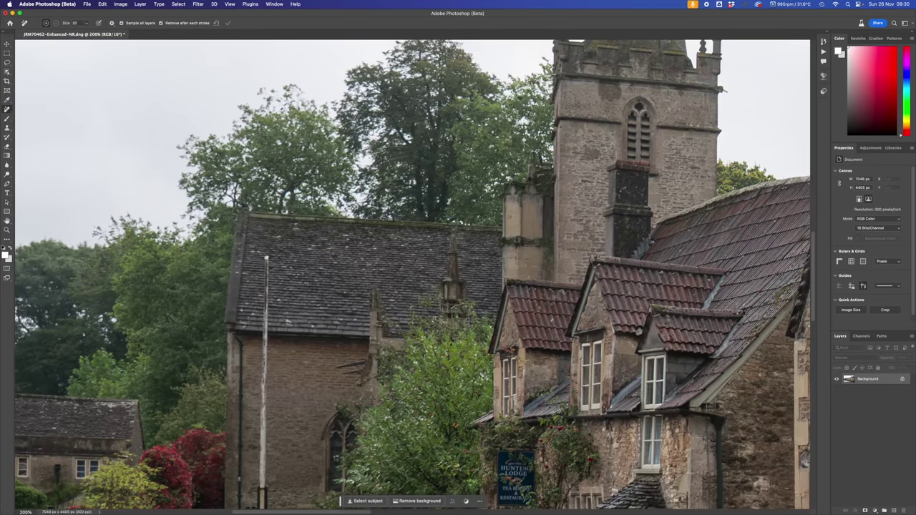
scroll(274, 177, "down", 7)
scroll(274, 177, "right", 8)
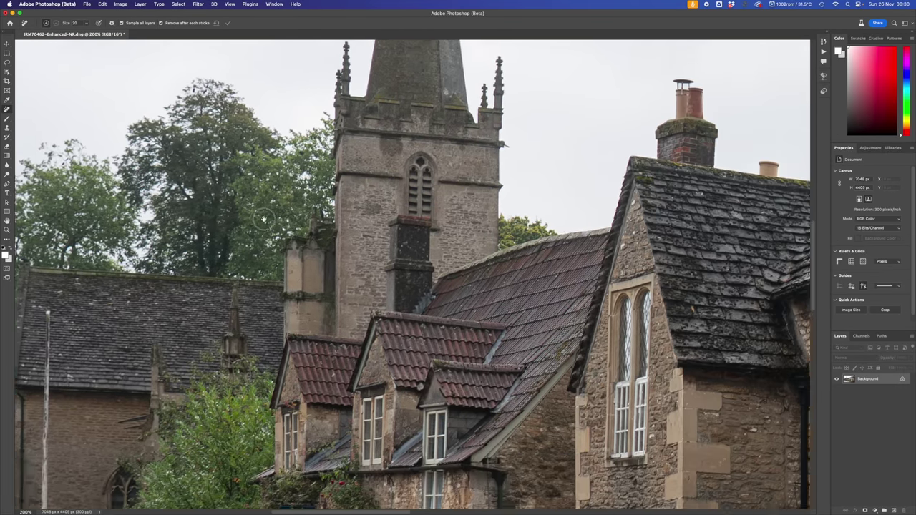
scroll(274, 177, "down", 8)
scroll(274, 176, "right", 10)
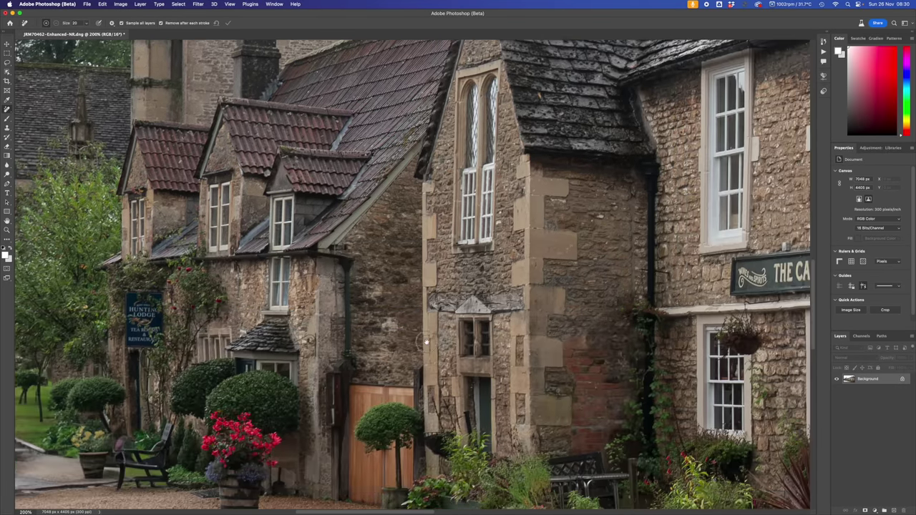
scroll(309, 190, "down", 3)
scroll(308, 190, "right", 3)
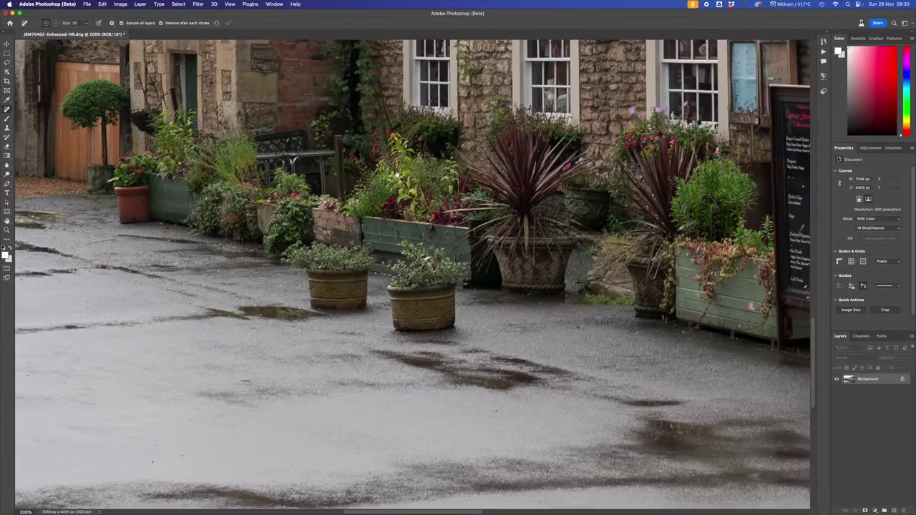
scroll(435, 133, "up", 5)
scroll(435, 133, "right", 10)
scroll(382, 138, "up", 5)
scroll(382, 138, "right", 10)
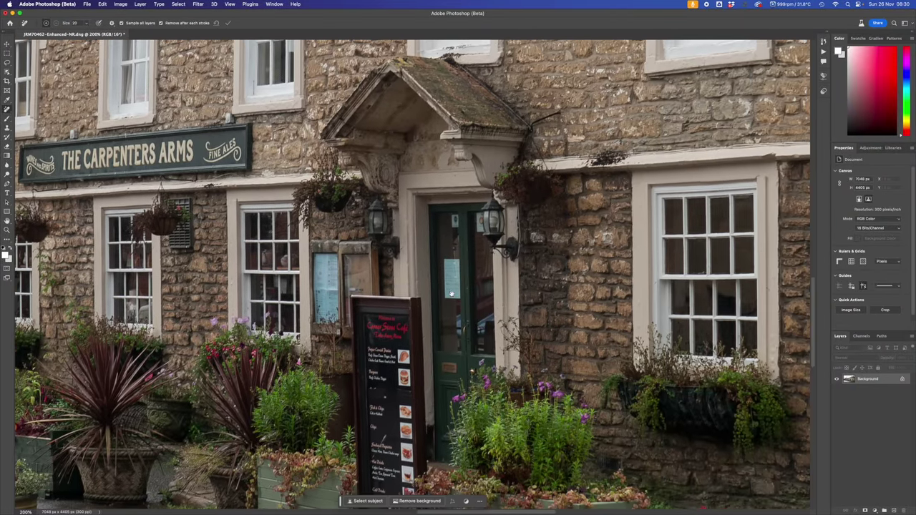
scroll(434, 323, "down", 5)
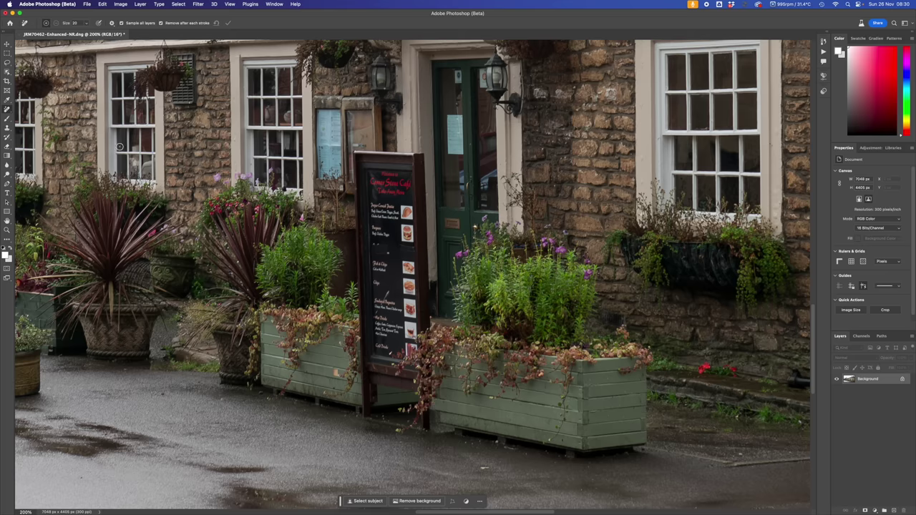
Lasso around the café menu board and run Generative Fill with no prompt.
left_click(7, 63)
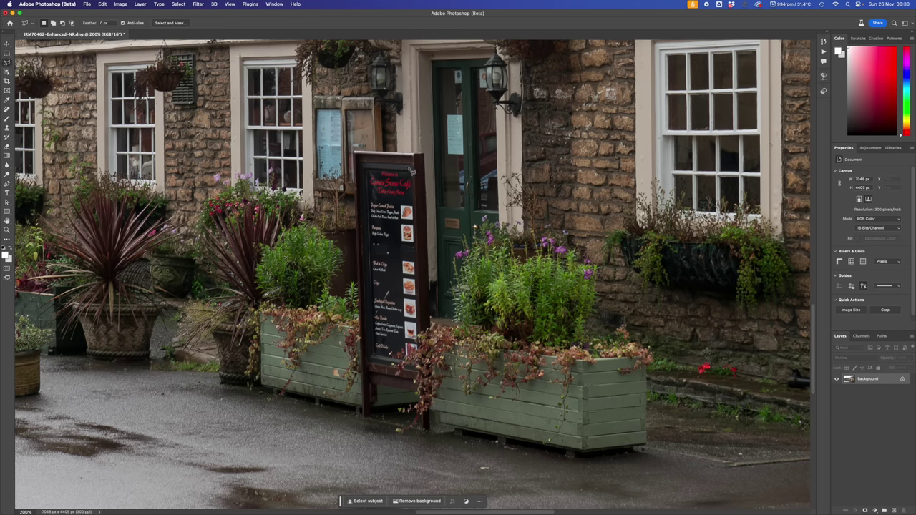
mouse_move(428, 154)
left_mouse_down()
mouse_move(355, 151)
mouse_move(346, 287)
mouse_move(353, 153)
mouse_move(356, 430)
mouse_move(435, 439)
mouse_move(445, 276)
mouse_move(427, 151)
left_mouse_up()
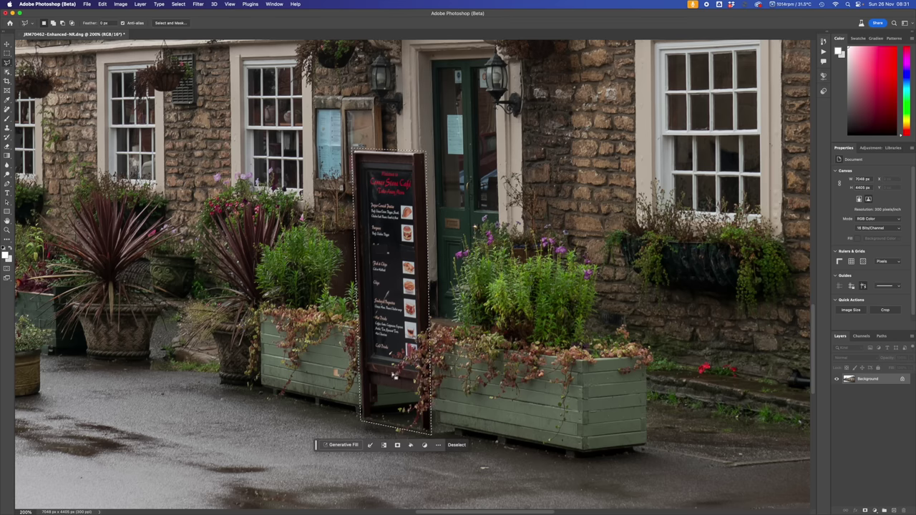
left_click(341, 444)
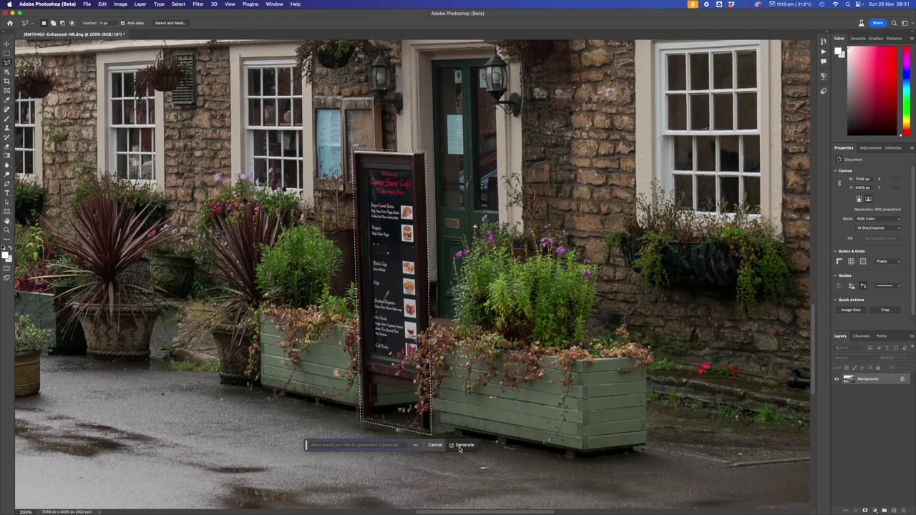
left_click(460, 445)
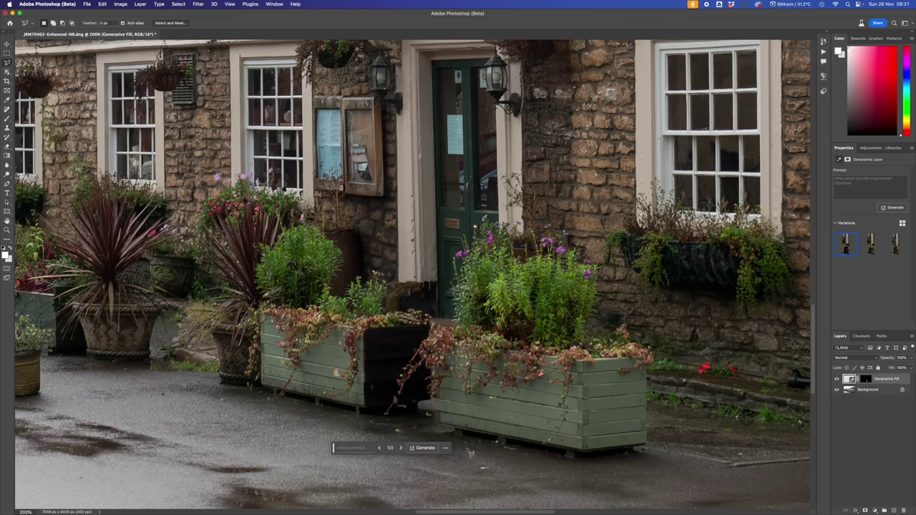
Compare the generated variations and keep the second one, with trailing plants.
left_click(401, 449)
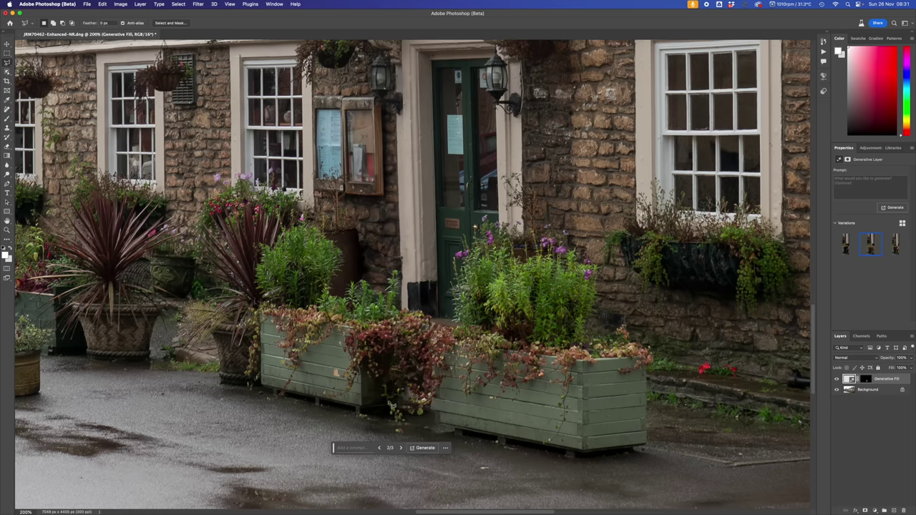
left_click(401, 449)
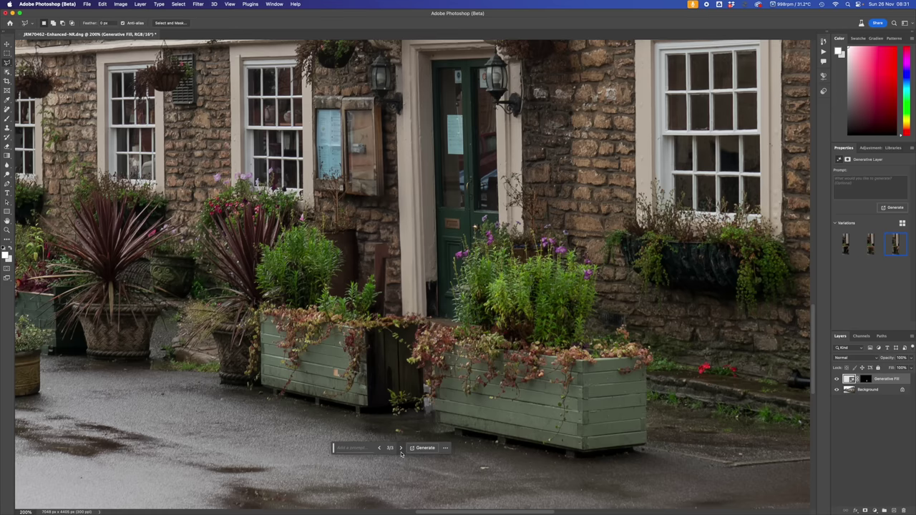
left_click(401, 447)
left_click(401, 448)
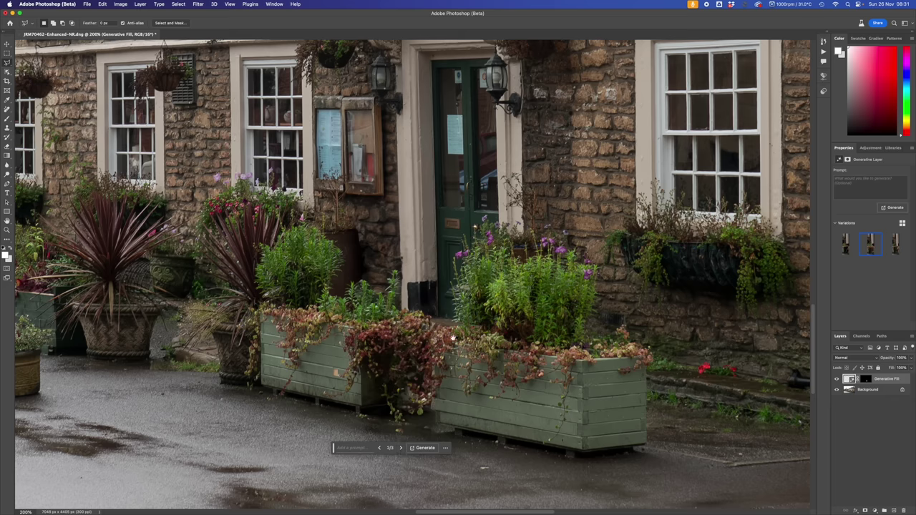
On the Background layer, use the Remove tool to erase two small pavement specks.
left_click_drag(452, 337, 132, 147)
left_click_drag(486, 291, 213, 247)
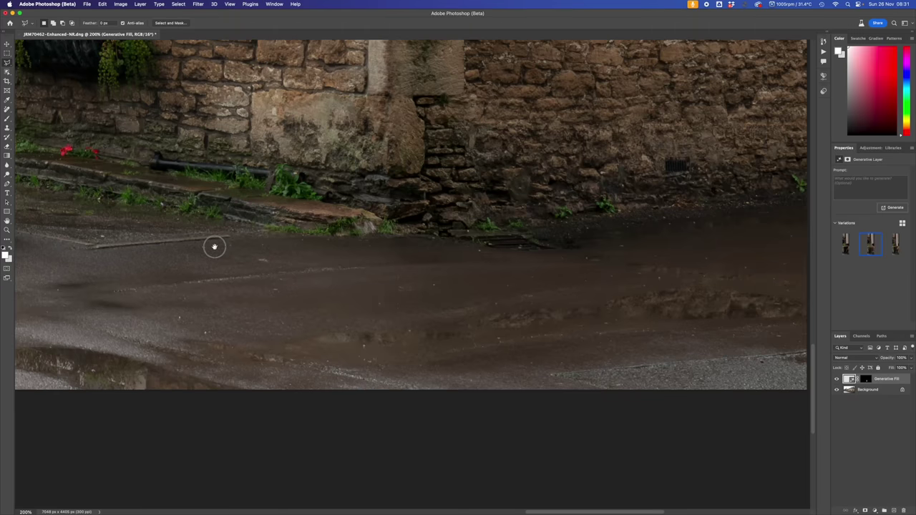
left_click_drag(429, 256, 660, 256)
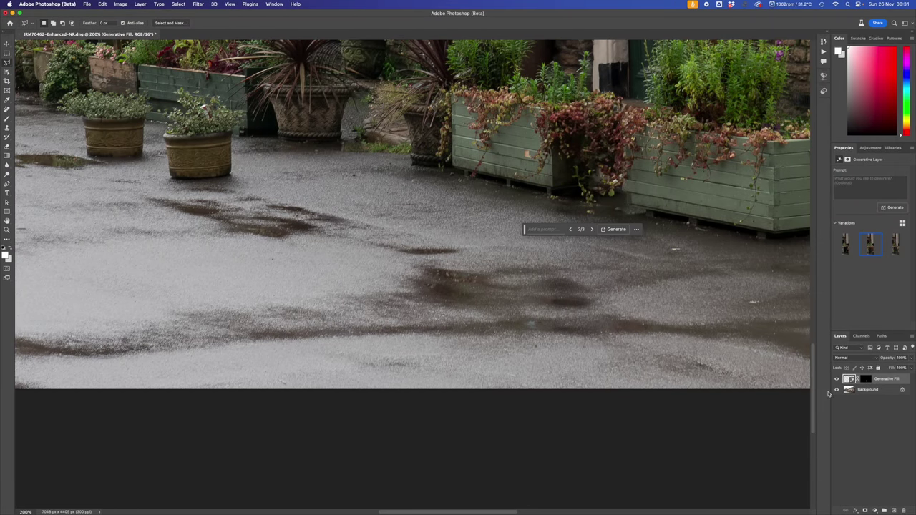
left_click(867, 390)
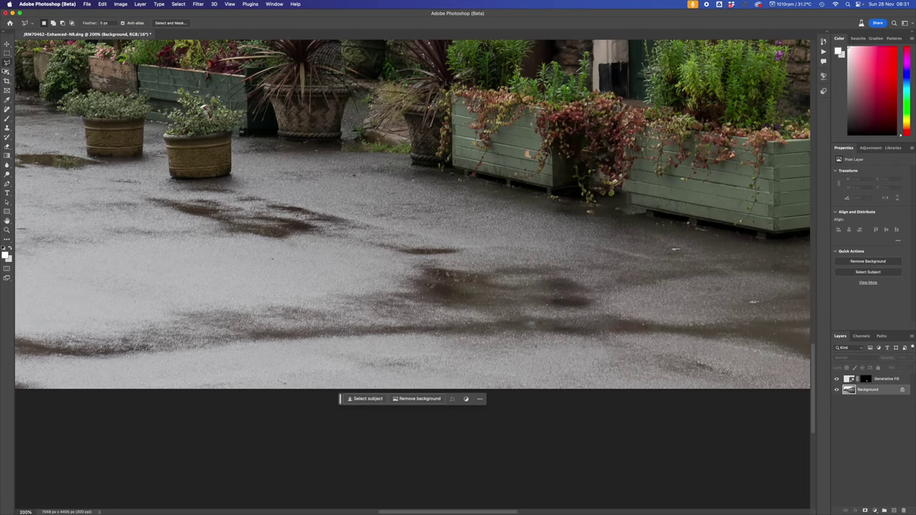
left_click(7, 109)
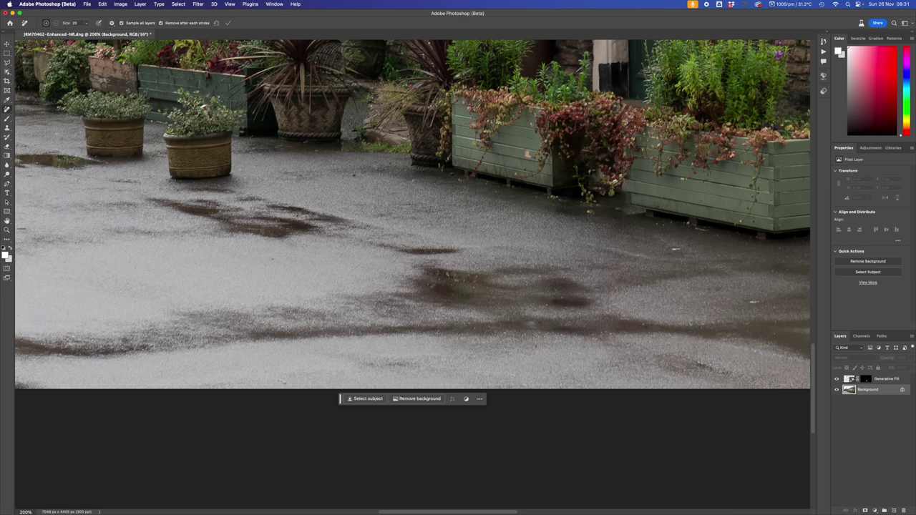
left_click_drag(764, 302, 747, 301)
left_click_drag(678, 248, 667, 248)
Raise the Remove brush to size 60 and wipe out the dark puddle patches and road streak.
key("bracketright")
key("bracketright")
key("bracketright")
key("bracketright")
left_click_drag(481, 277, 421, 268)
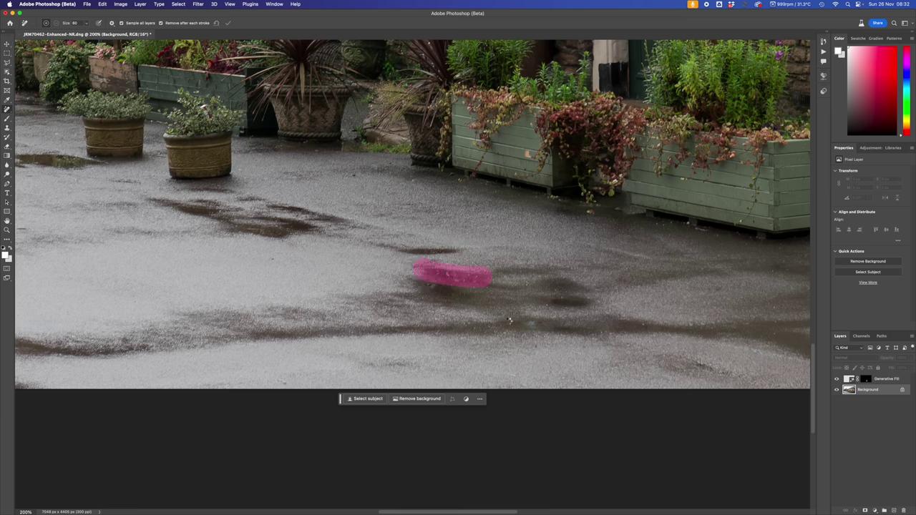
scroll(530, 334, "left", 10)
scroll(529, 335, "up", 5)
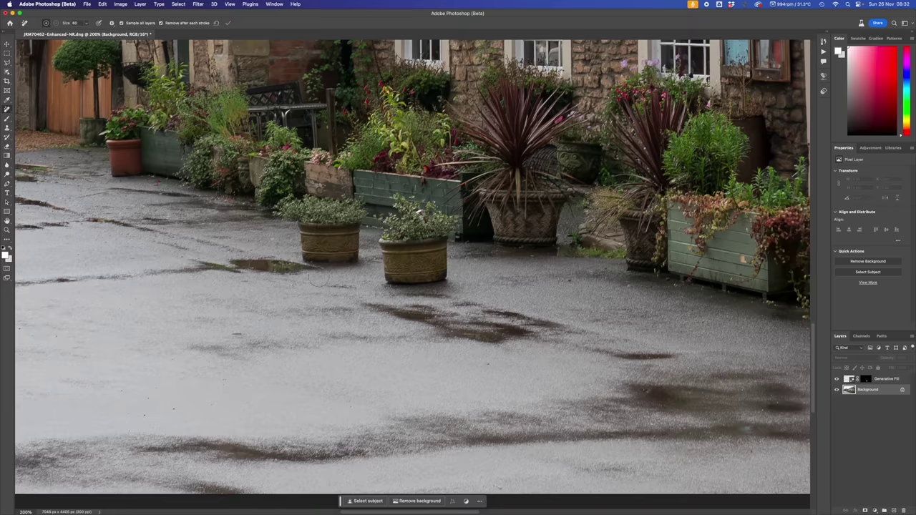
left_click_drag(319, 276, 192, 268)
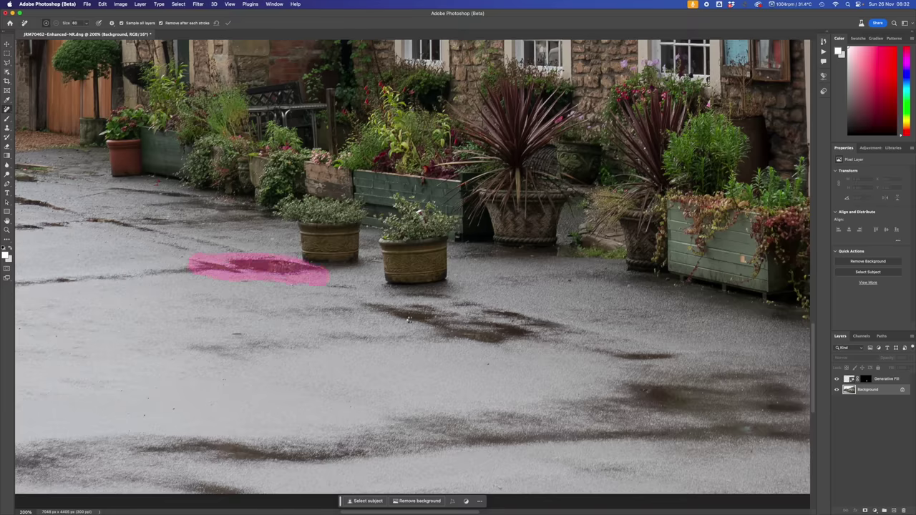
left_click_drag(194, 290, 545, 309)
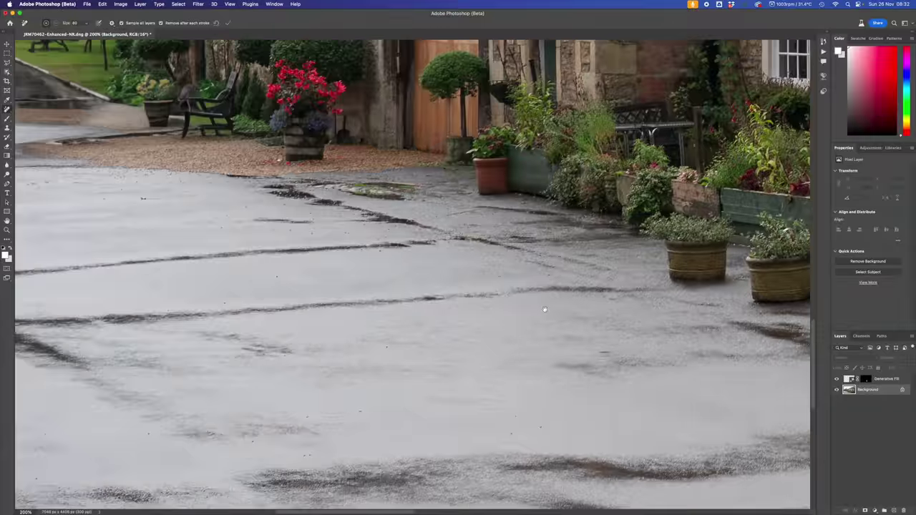
scroll(544, 309, "up", 5)
scroll(544, 309, "left", 3)
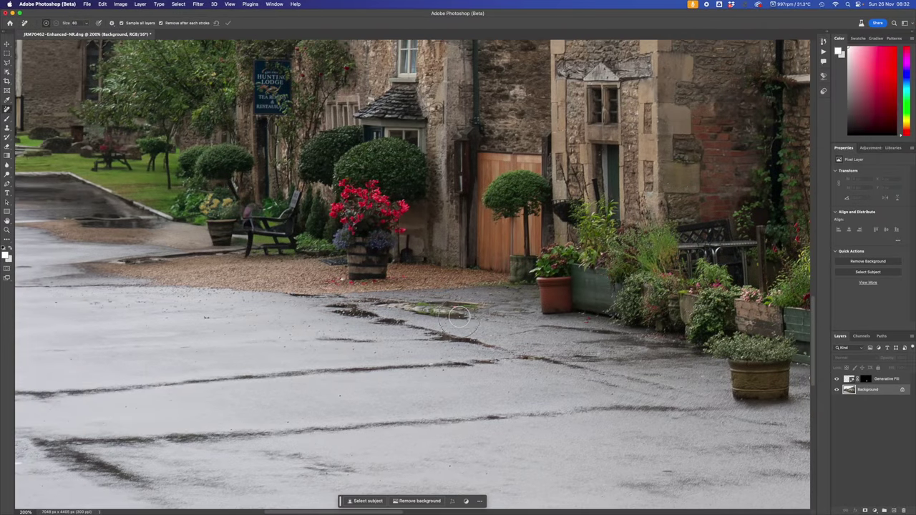
mouse_move(459, 315)
left_mouse_down()
mouse_move(465, 307)
mouse_move(379, 303)
mouse_move(376, 318)
mouse_move(464, 314)
left_mouse_up()
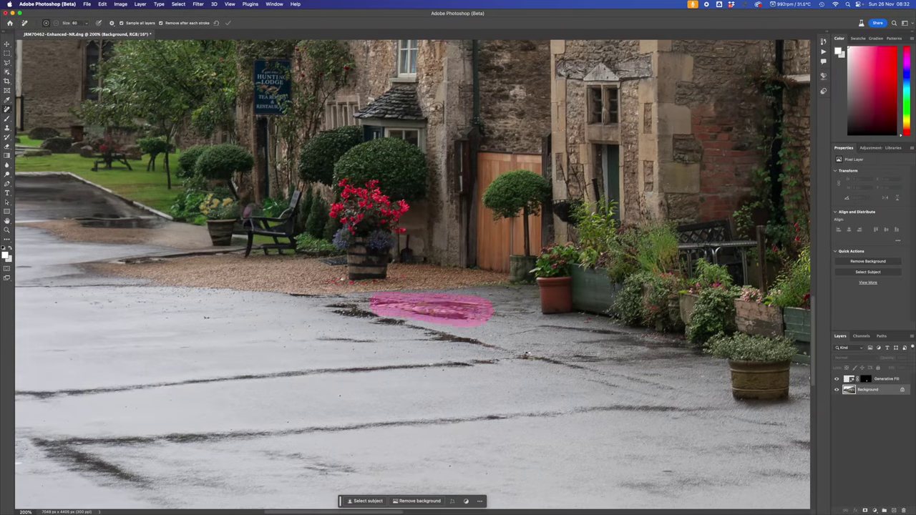
left_click_drag(329, 304, 485, 345)
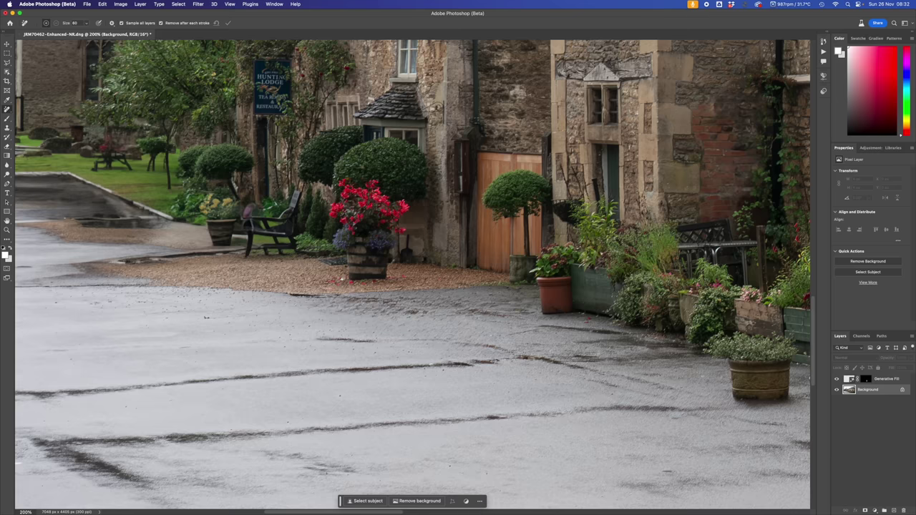
left_click_drag(357, 327, 477, 161)
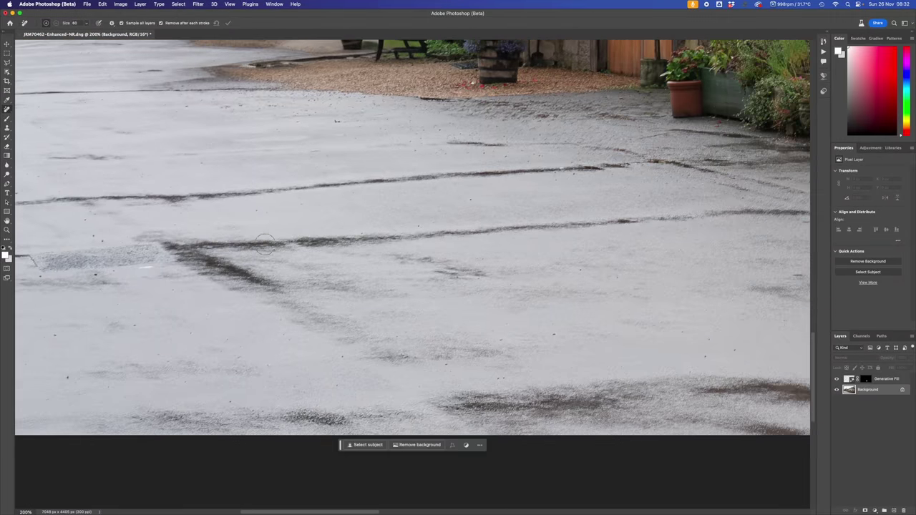
Remove the dark streaks, edge patch and crack line from the road.
mouse_move(159, 246)
left_mouse_down()
mouse_move(221, 246)
mouse_move(162, 263)
mouse_move(221, 261)
mouse_move(216, 267)
mouse_move(236, 277)
mouse_move(289, 286)
mouse_move(242, 279)
mouse_move(218, 256)
mouse_move(250, 249)
mouse_move(229, 244)
mouse_move(586, 232)
mouse_move(603, 222)
mouse_move(696, 218)
left_mouse_up()
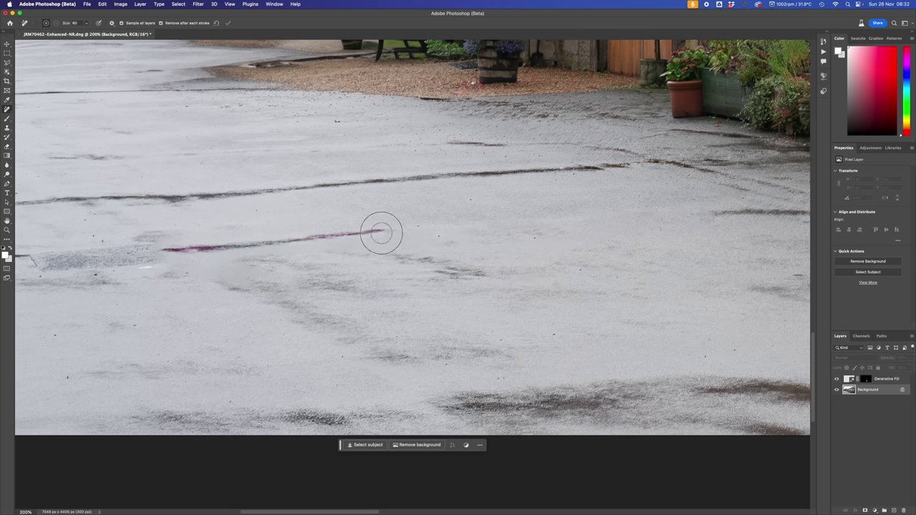
left_click_drag(377, 233, 156, 252)
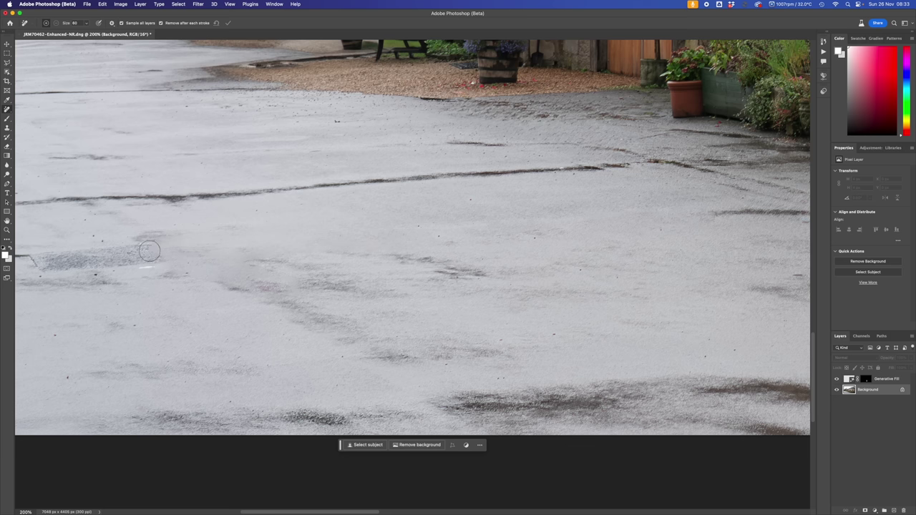
mouse_move(156, 250)
left_mouse_down()
mouse_move(16, 263)
mouse_move(173, 257)
left_mouse_up()
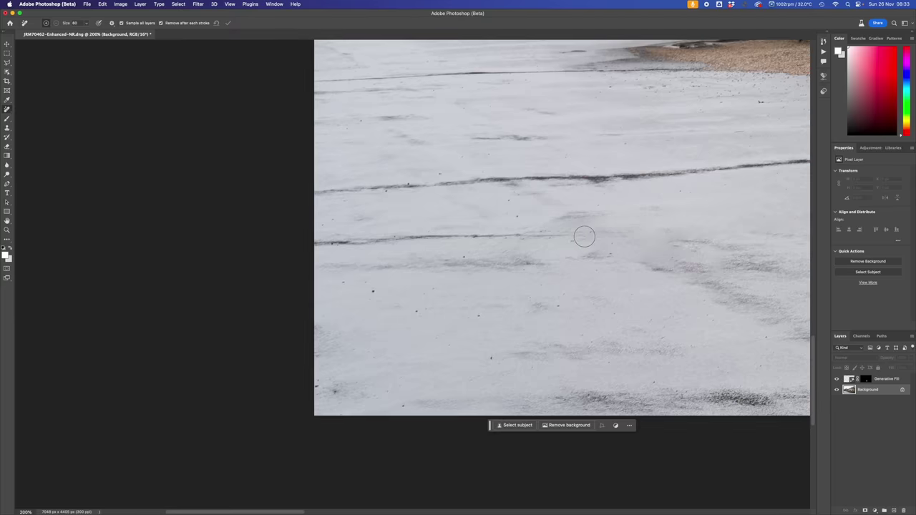
mouse_move(576, 237)
left_mouse_down()
mouse_move(318, 244)
mouse_move(463, 235)
left_mouse_up()
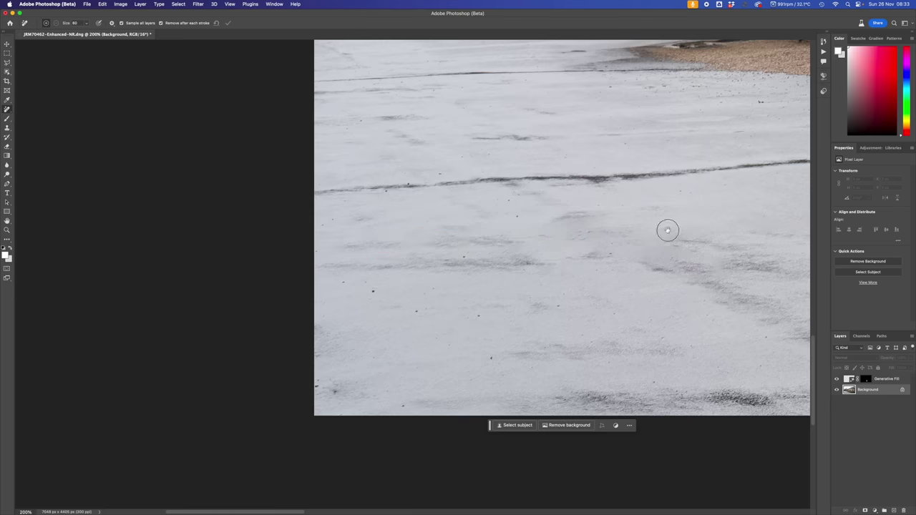
left_click_drag(666, 229, 329, 384)
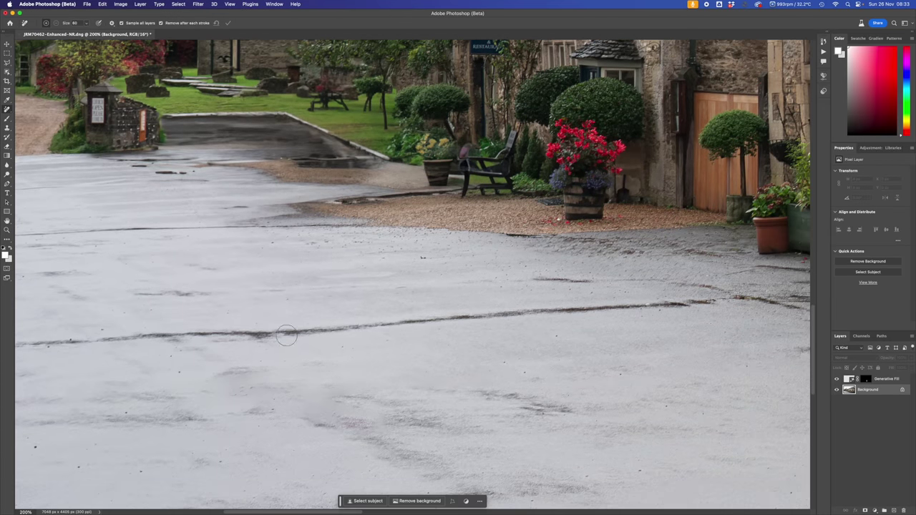
Drop the Remove brush to size 25 and clear the small marks on the road.
key("[")
key("[")
key("[")
key("[")
mouse_move(132, 169)
left_mouse_down()
mouse_move(195, 172)
mouse_move(169, 168)
left_mouse_up()
left_click(151, 165)
left_click_drag(223, 207, 255, 207)
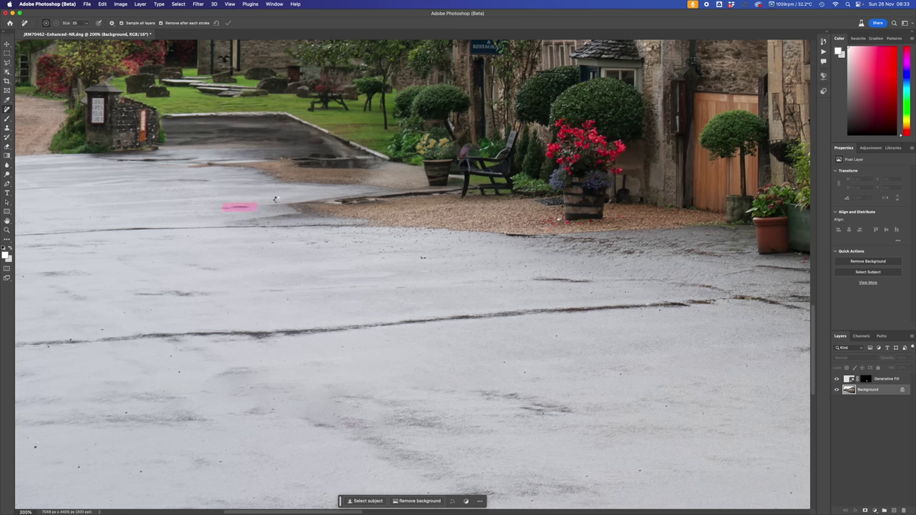
Brush away the small spots on the wall beside and above the Carpenters Arms sign.
scroll(579, 222, "right", 6)
scroll(580, 222, "up", 3)
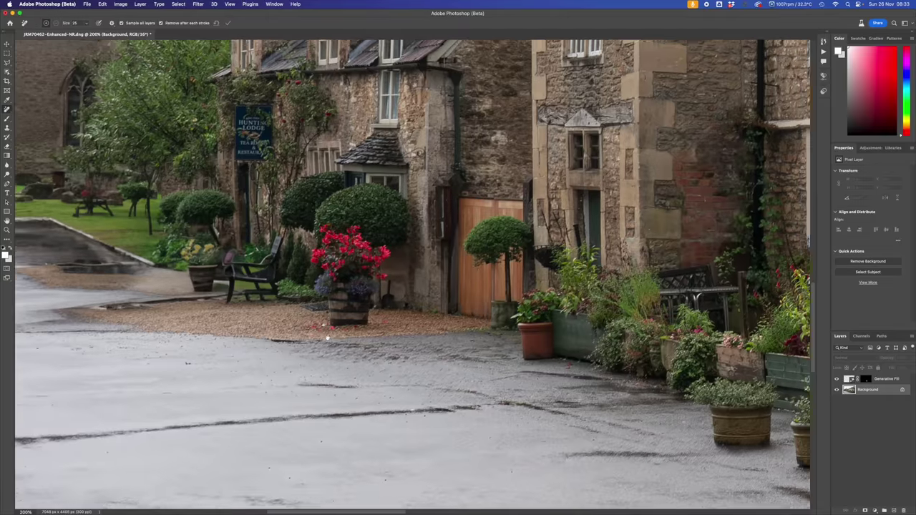
scroll(327, 337, "right", 2)
scroll(327, 336, "up", 1)
scroll(487, 236, "right", 8)
scroll(487, 237, "up", 2)
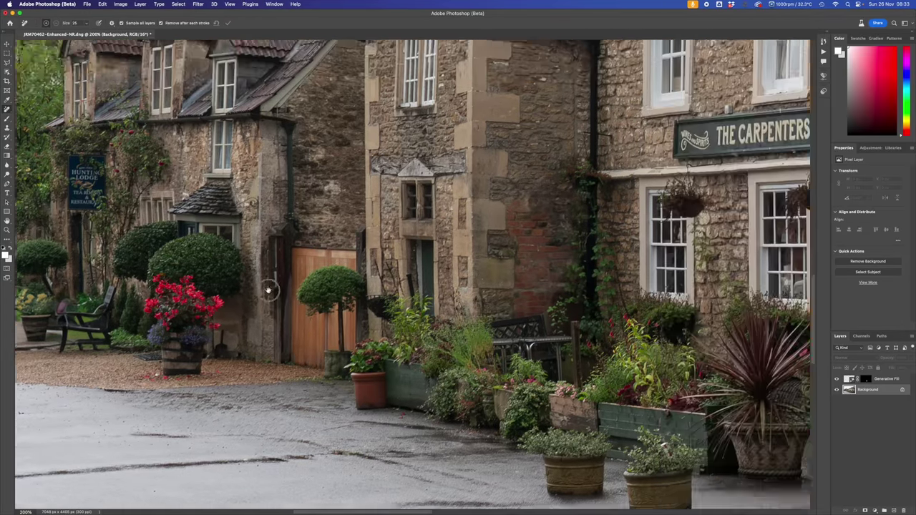
scroll(399, 254, "right", 6)
scroll(399, 255, "up", 3)
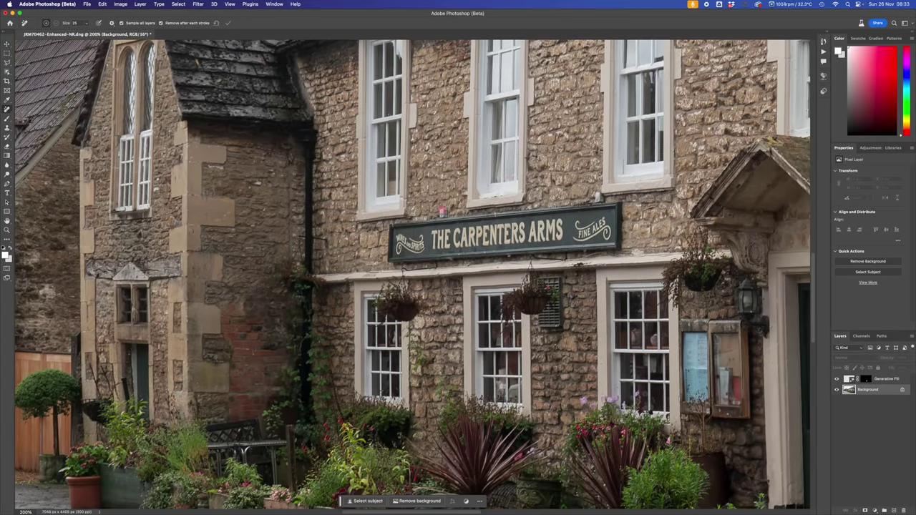
left_click_drag(441, 211, 443, 211)
left_click_drag(598, 198, 598, 198)
Move to the green pub door and remove the notice from it.
scroll(564, 184, "up", 5)
scroll(564, 183, "right", 10)
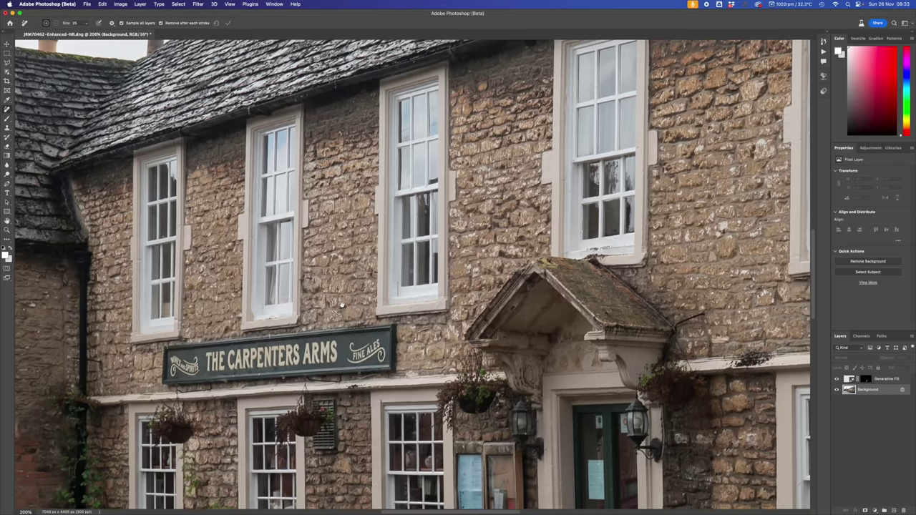
scroll(429, 200, "right", 8)
scroll(336, 217, "right", 10)
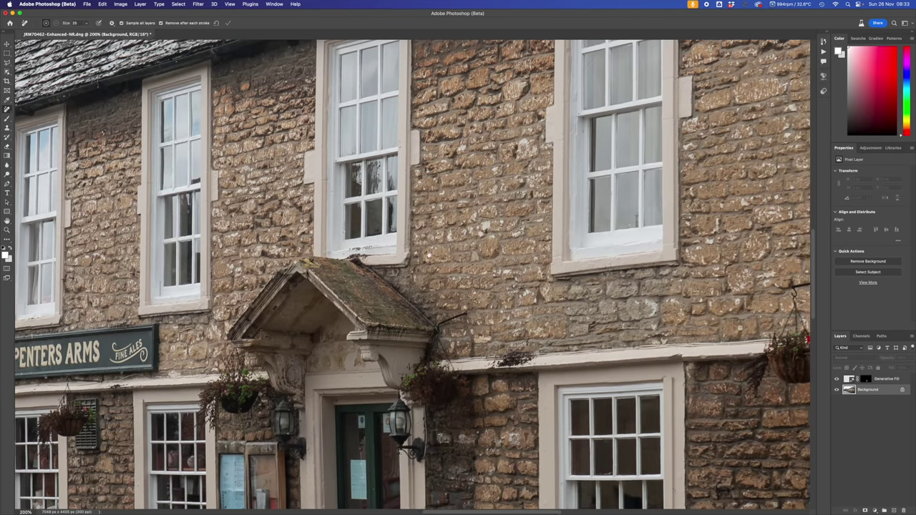
scroll(489, 213, "right", 8)
scroll(489, 213, "up", 2)
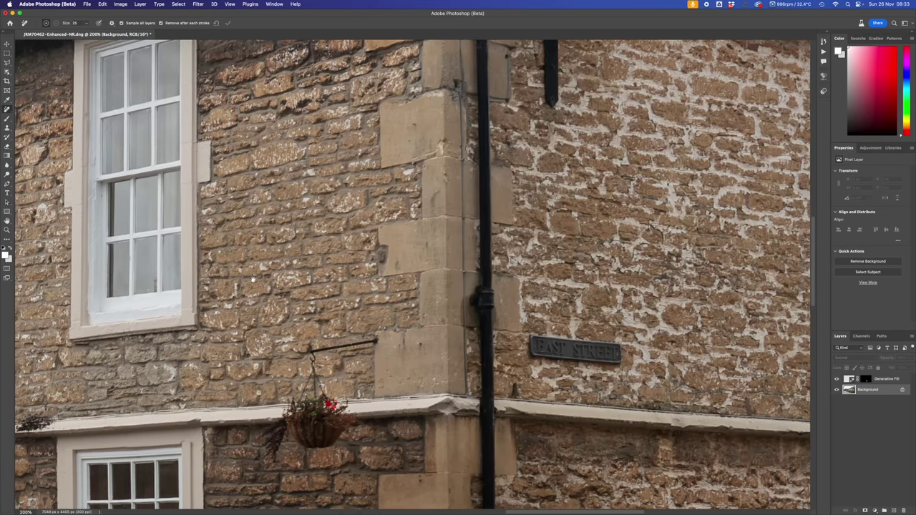
scroll(489, 214, "up", 4)
scroll(485, 209, "down", 10)
scroll(485, 210, "left", 10)
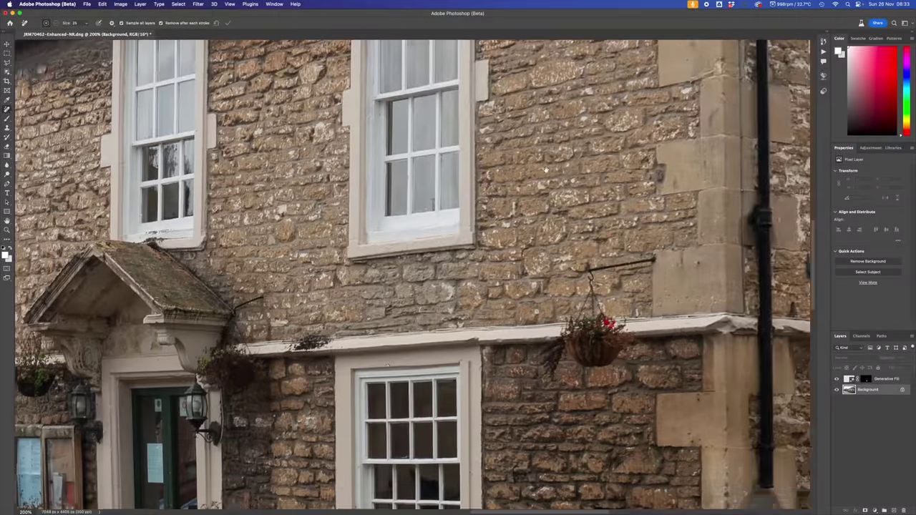
scroll(437, 328, "down", 5)
scroll(436, 328, "left", 8)
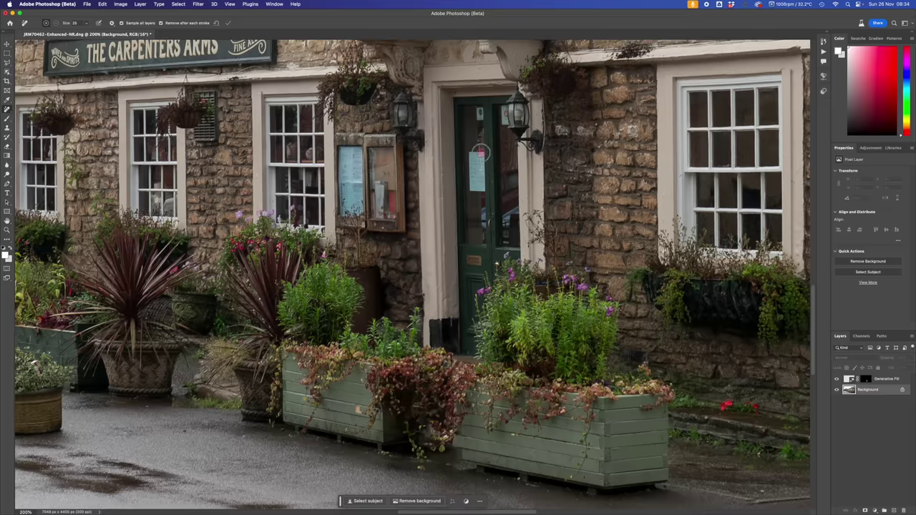
mouse_move(482, 152)
left_mouse_down()
mouse_move(470, 153)
mouse_move(469, 182)
mouse_move(473, 194)
mouse_move(486, 192)
mouse_move(476, 153)
mouse_move(469, 178)
mouse_move(476, 188)
left_mouse_up()
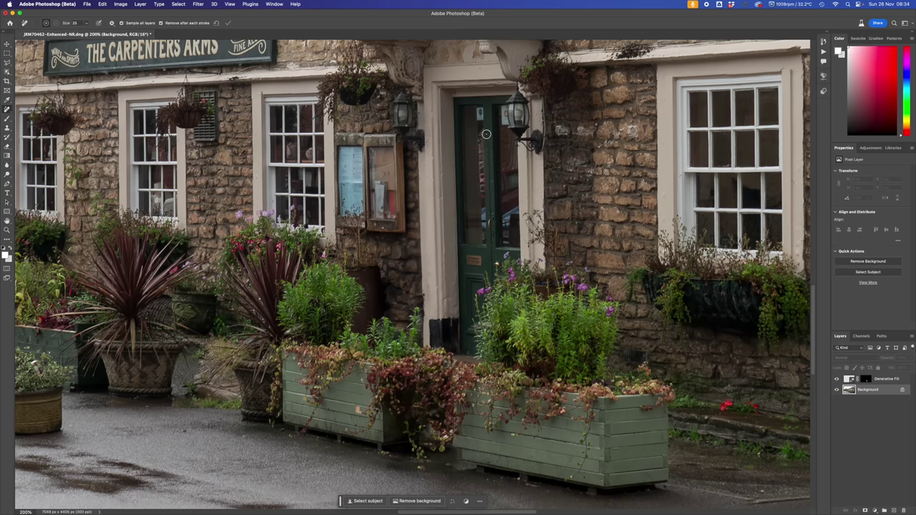
Clean the marks off the door glass and the lamp beside the door.
left_click_drag(478, 109, 479, 117)
left_click_drag(504, 109, 505, 120)
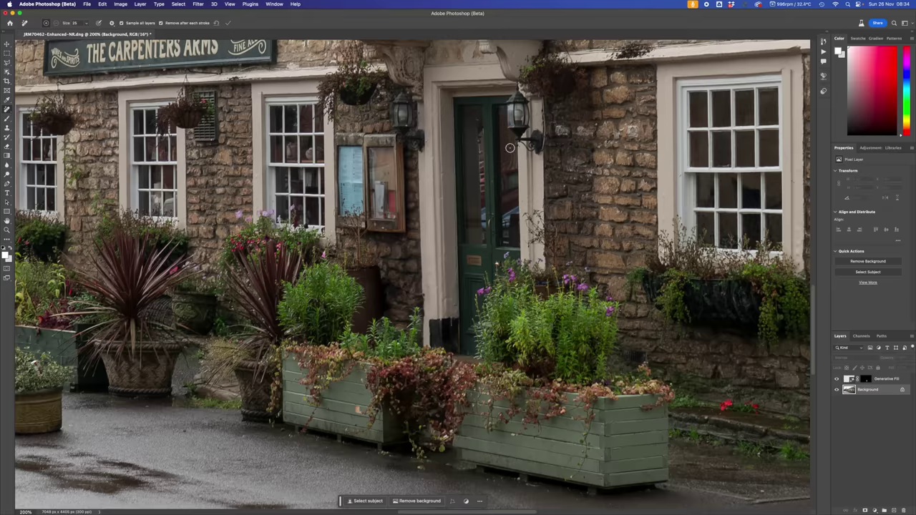
left_click(512, 154)
left_click_drag(503, 107, 505, 126)
left_click(7, 231)
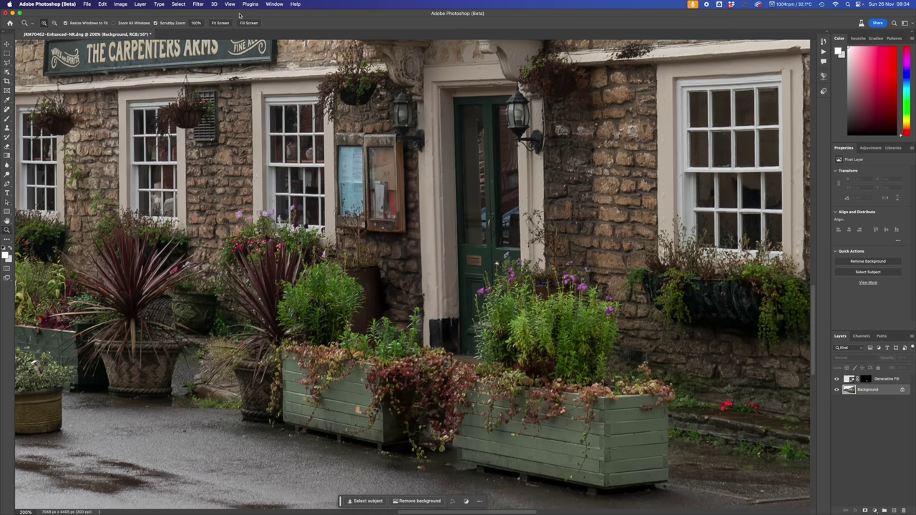
Fit the photo to screen, Flatten Image from the Generative Fill layer, and start Edit > Sky Replacement.
left_click(220, 22)
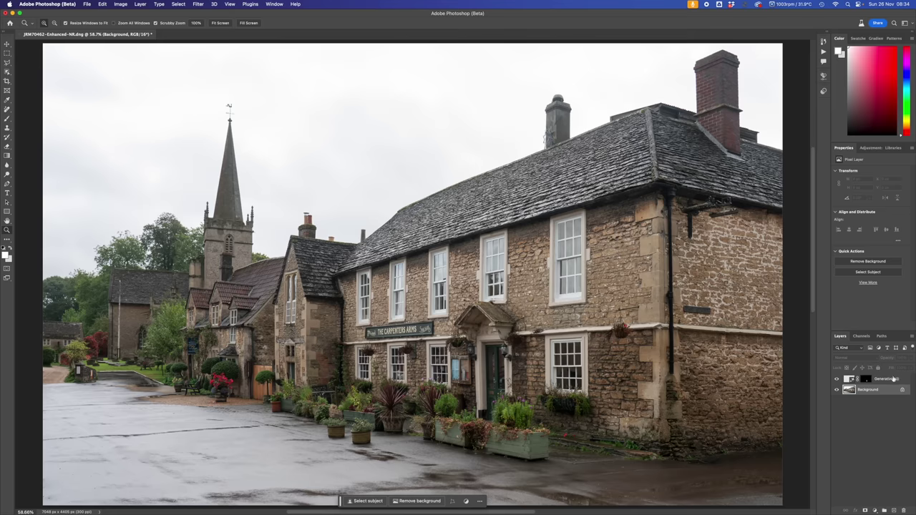
right_click(894, 378)
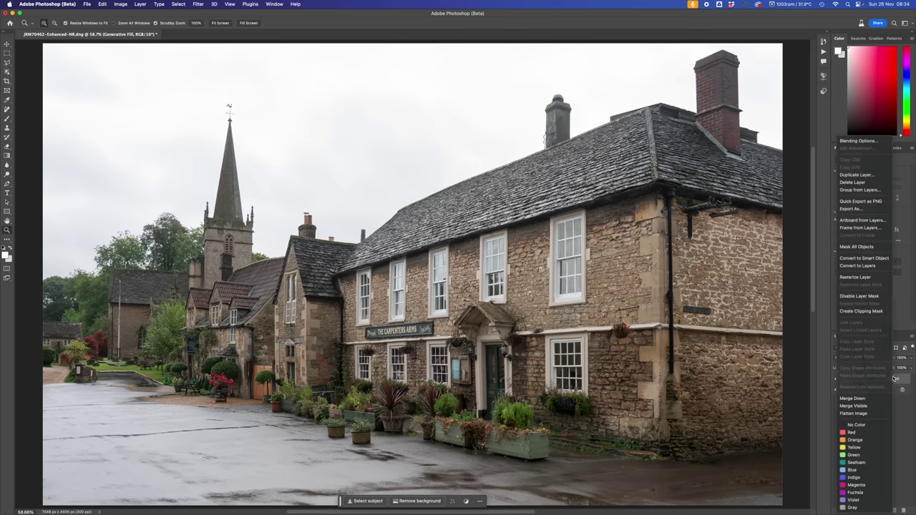
left_click(865, 406)
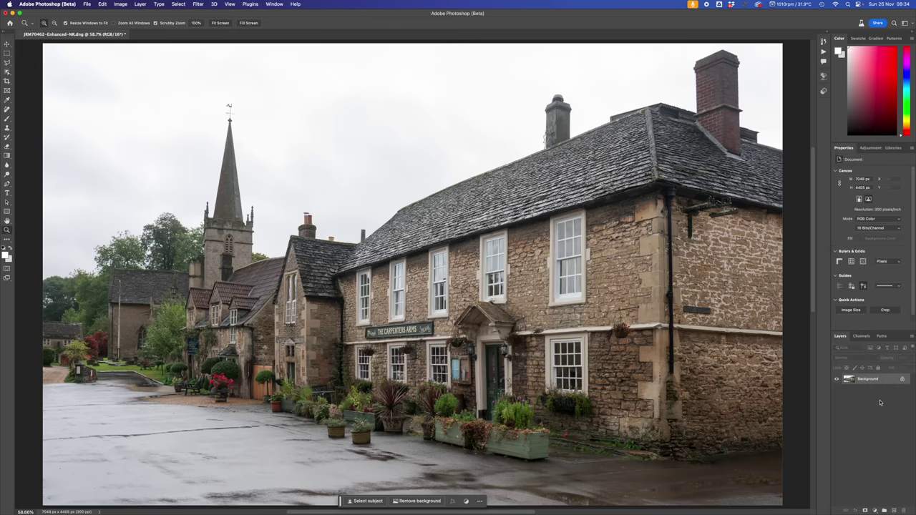
left_click(103, 4)
left_click(150, 203)
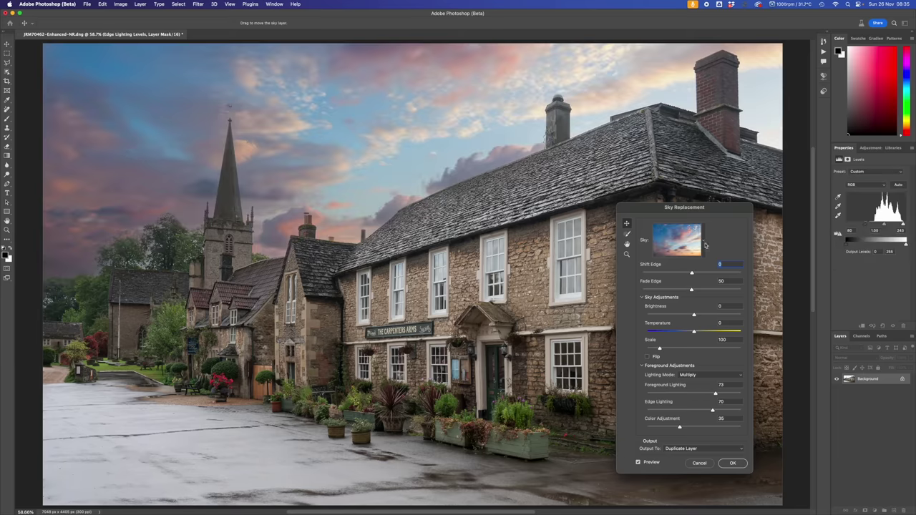
Browse the sky preset thumbnails and pick the purple-red sunset sky.
left_click(704, 245)
left_click(687, 275)
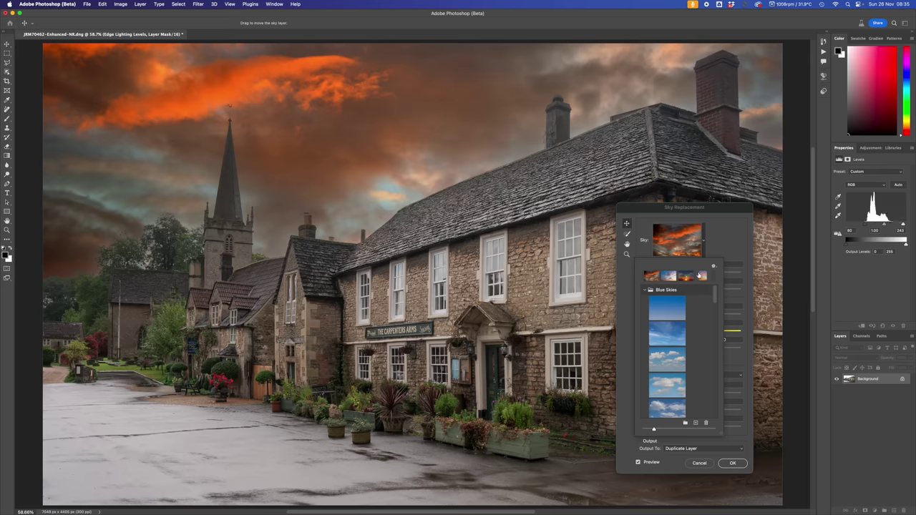
scroll(674, 351, "down", 15)
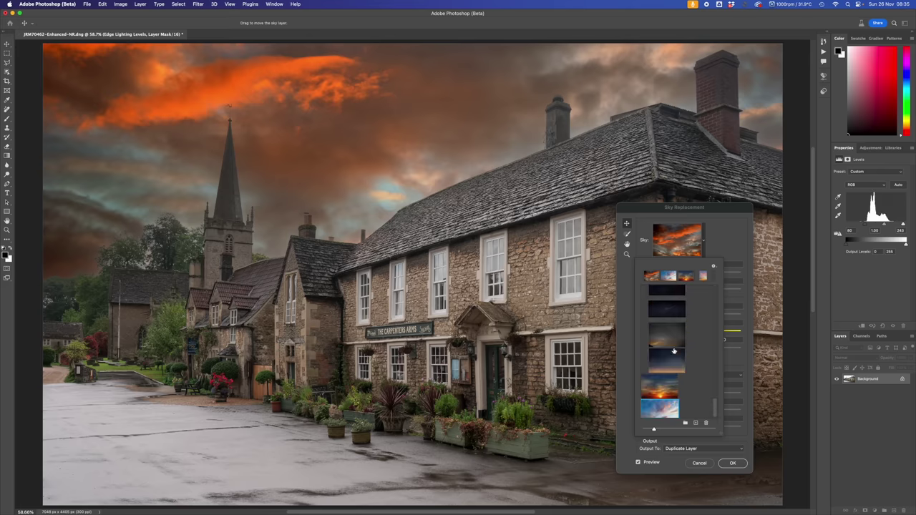
scroll(674, 351, "up", 5)
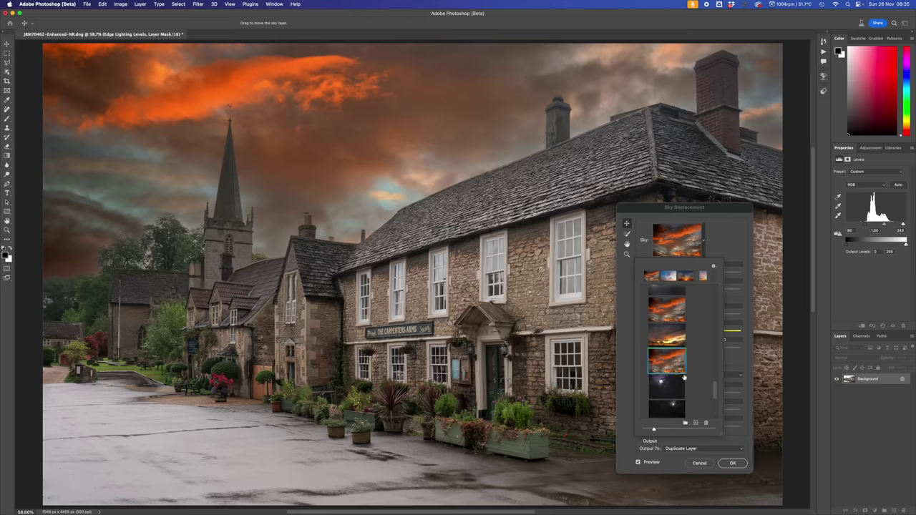
scroll(684, 335, "down", 5)
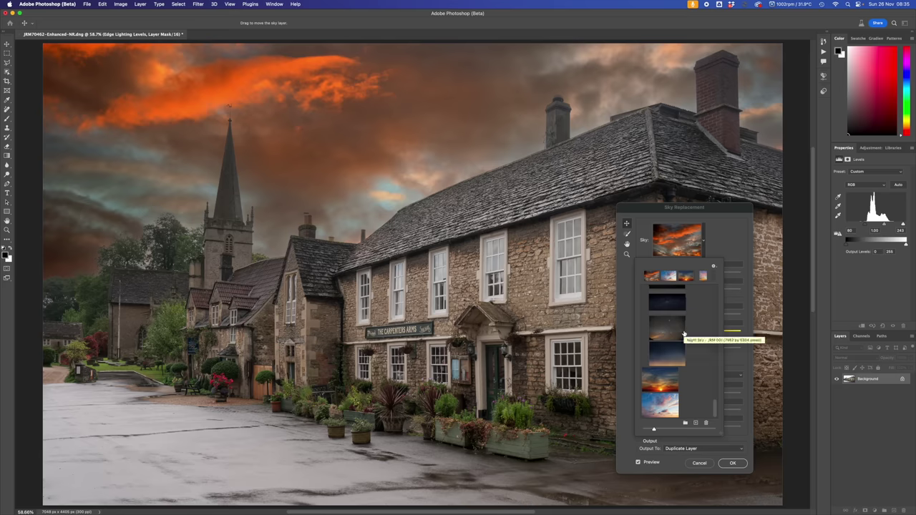
scroll(679, 380, "up", 2)
scroll(679, 379, "down", 3)
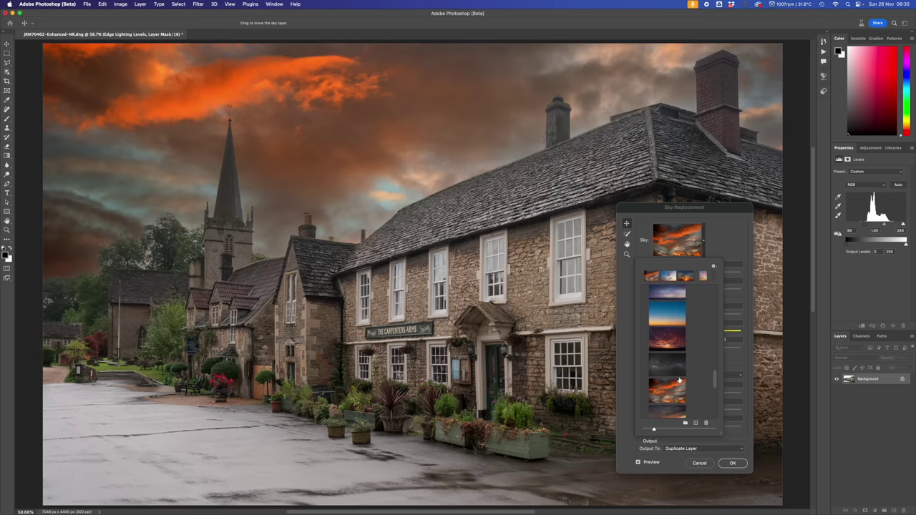
left_click(671, 342)
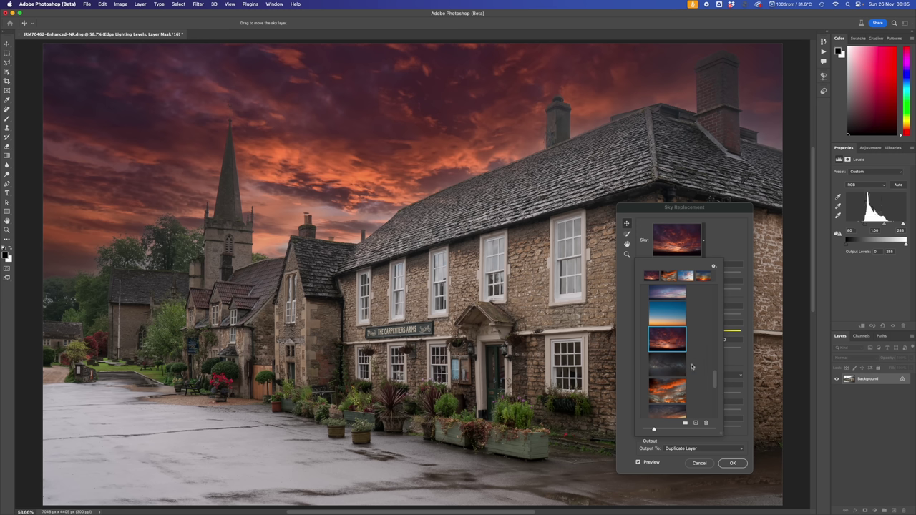
Add JRM_9689.dng from Skies > JRM Skies as a new sky via Create New Sky.
left_click(695, 423)
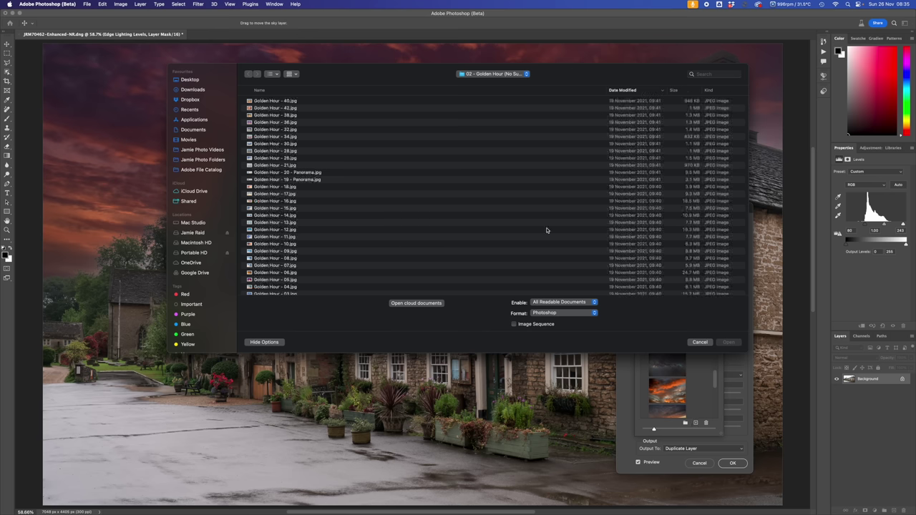
left_click(490, 74)
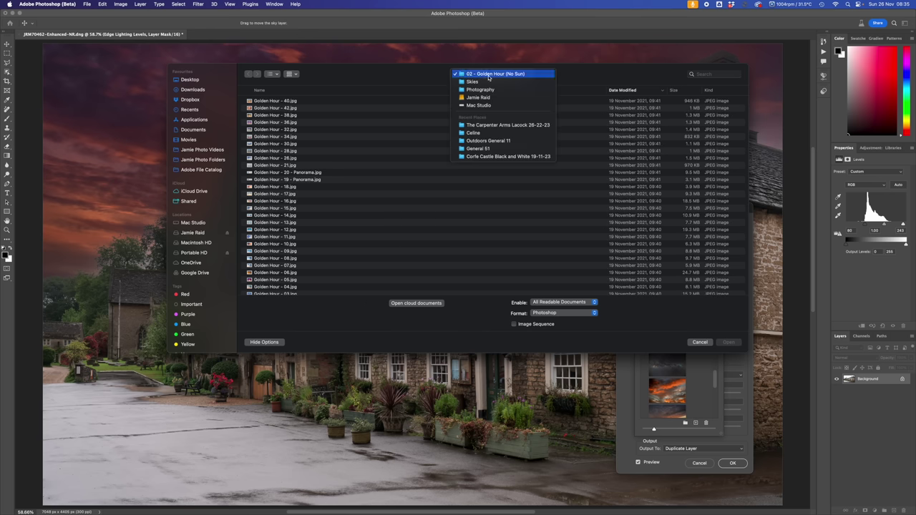
left_click(482, 81)
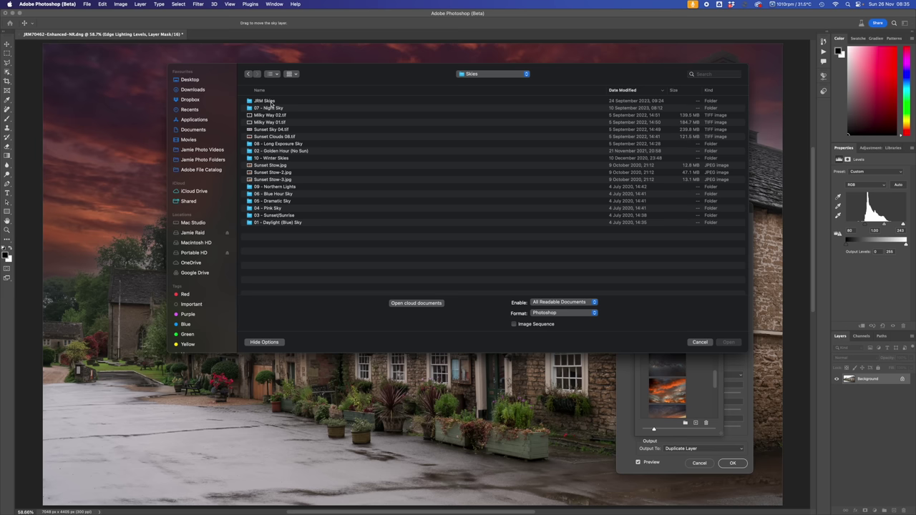
double_click(269, 101)
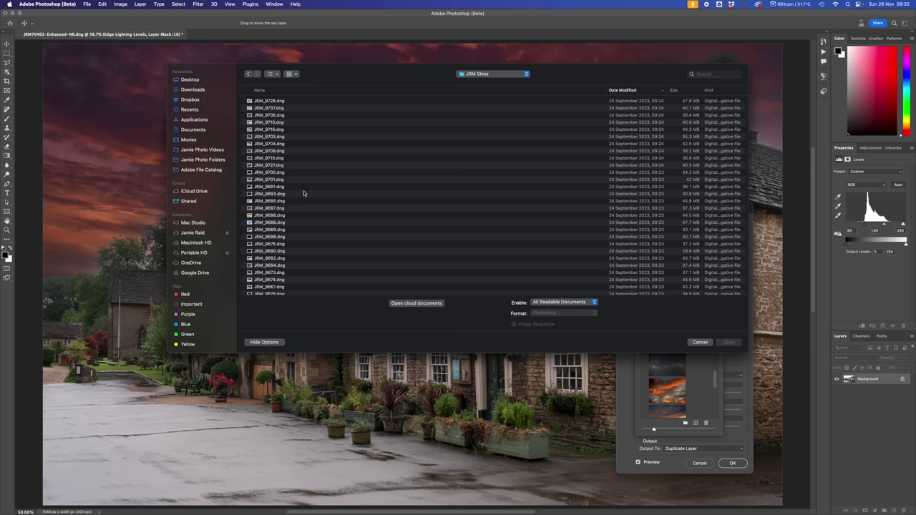
scroll(317, 156, "down", 3)
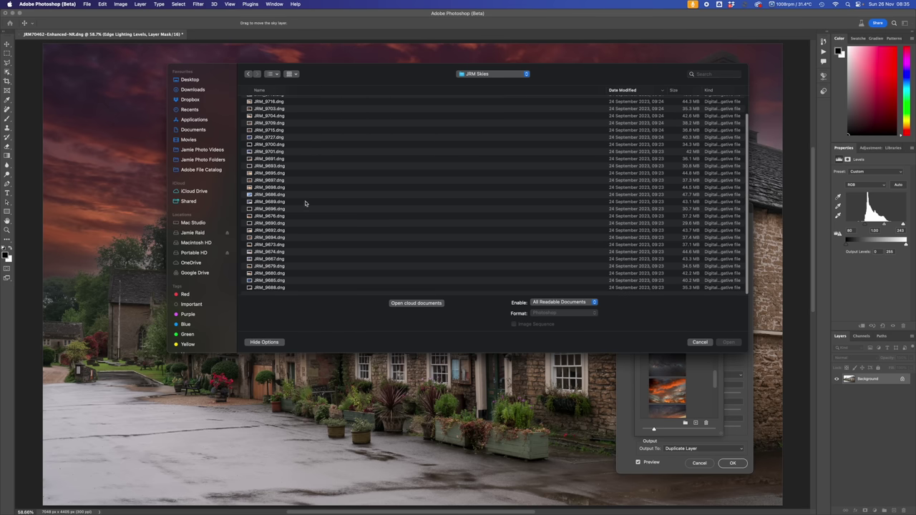
left_click(268, 274)
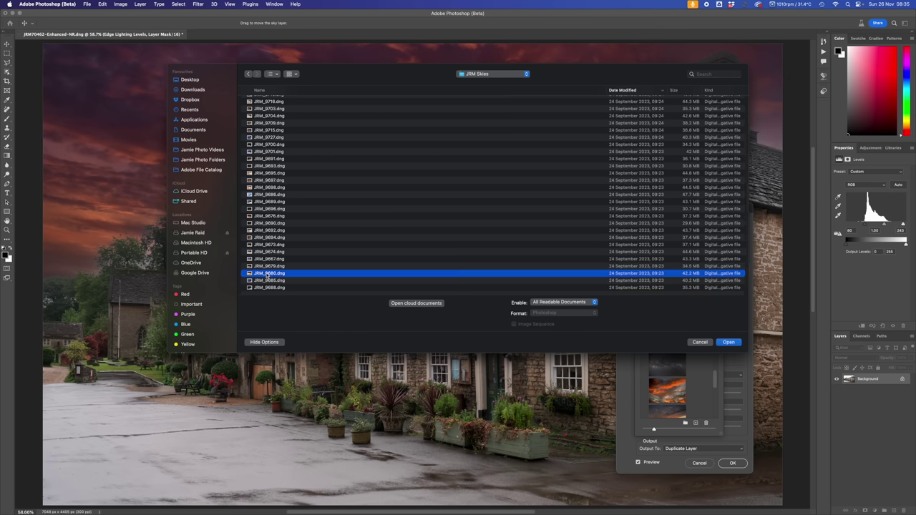
double_click(268, 273)
double_click(272, 274)
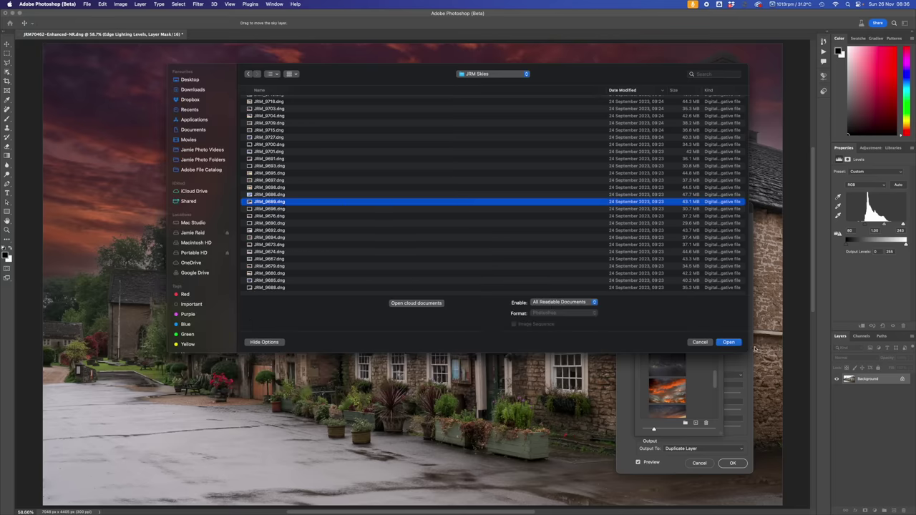
left_click(728, 342)
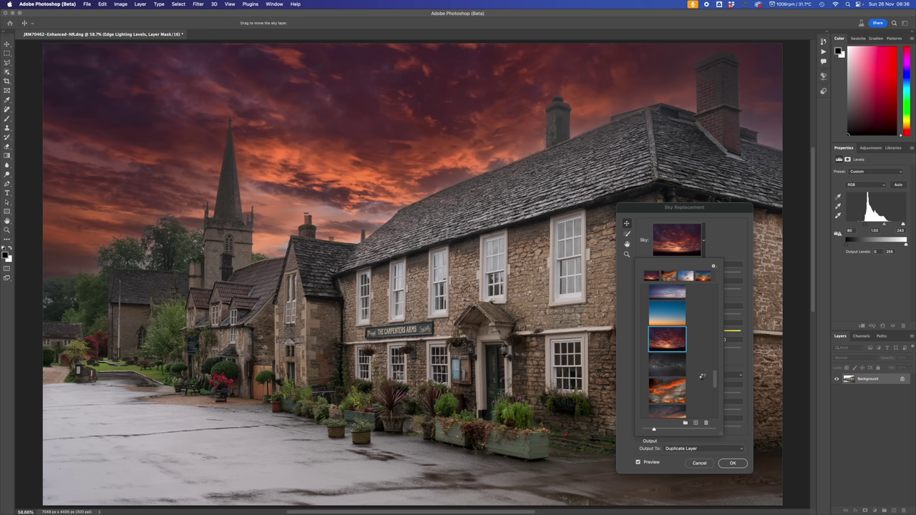
Apply the newly imported stormy sky thumbnail and close the sky presets list.
left_click_drag(702, 375, 681, 379)
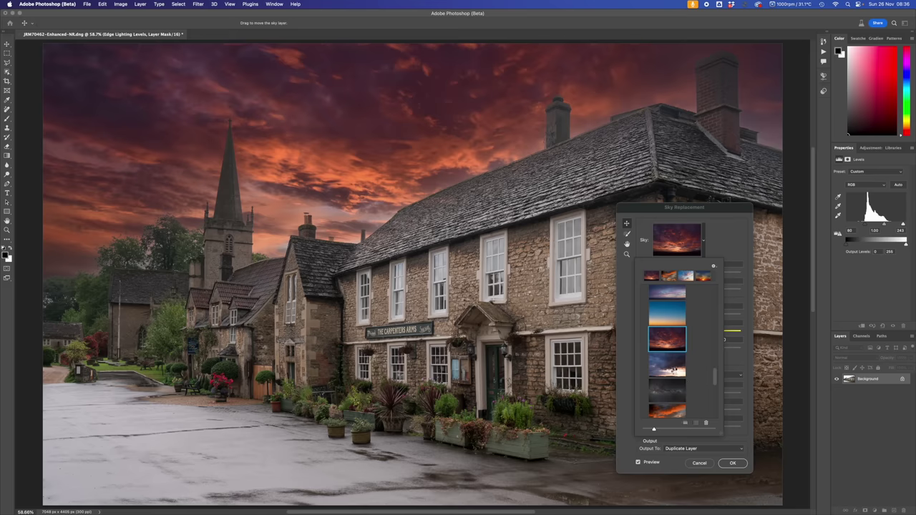
left_click(674, 372)
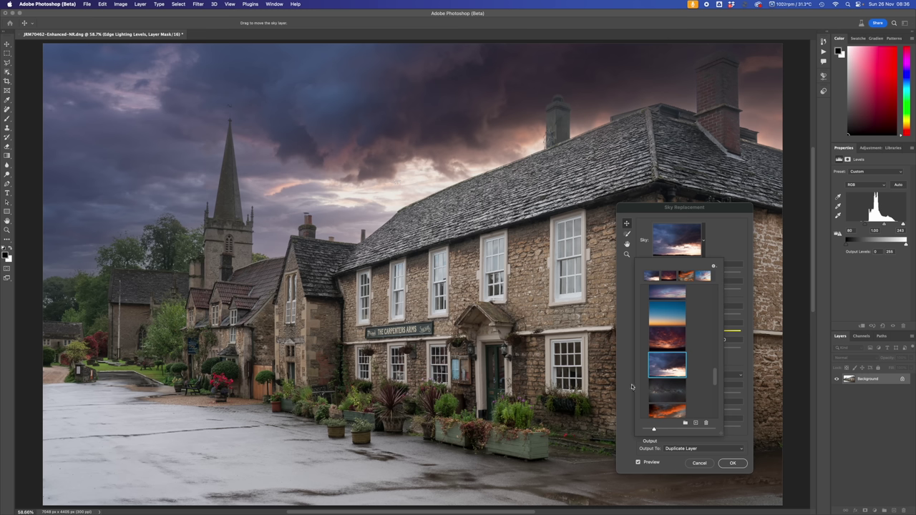
left_click(723, 245)
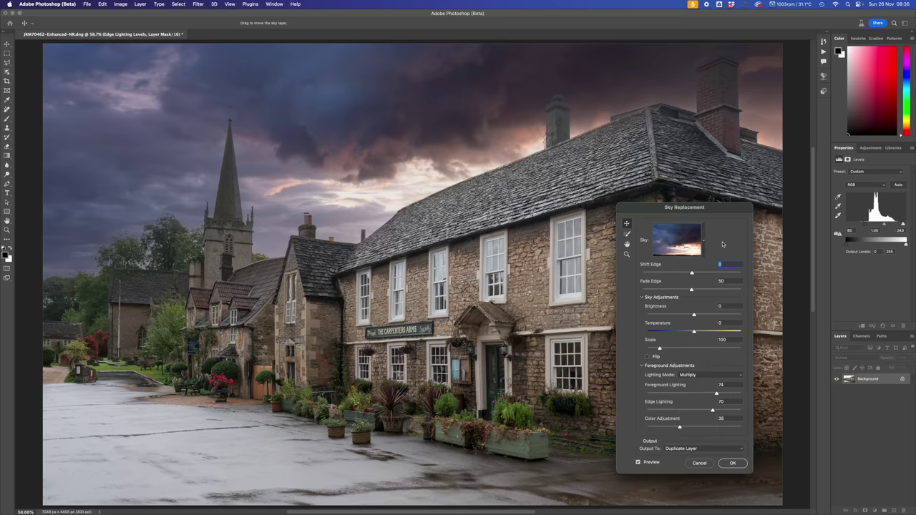
Set sky Temperature 38, Brightness -28, Foreground Lighting 100 and Fade Edge 20.
left_click(708, 333)
left_click(713, 334)
left_click_drag(704, 316, 682, 316)
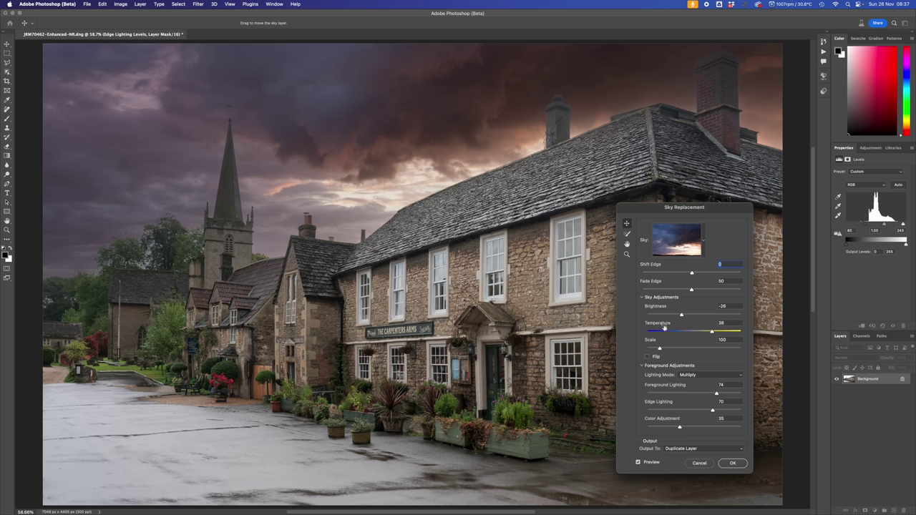
left_click(662, 394)
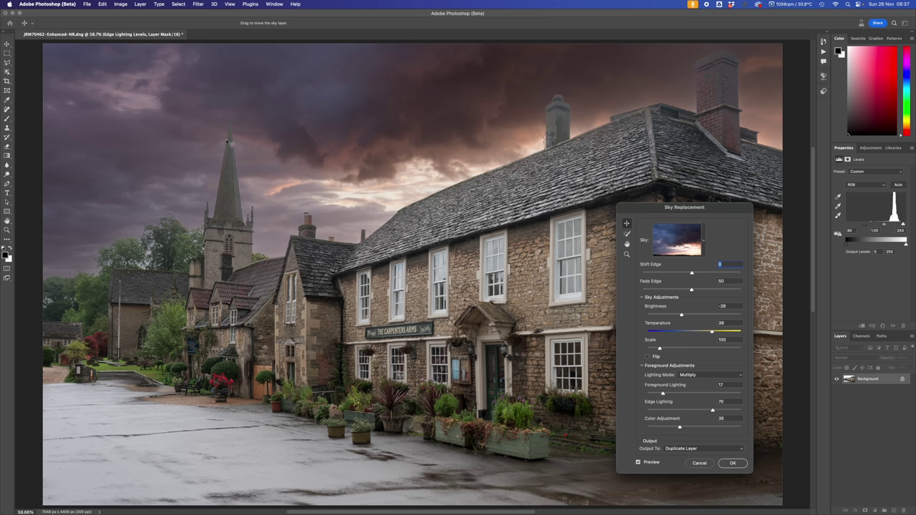
left_click(733, 395)
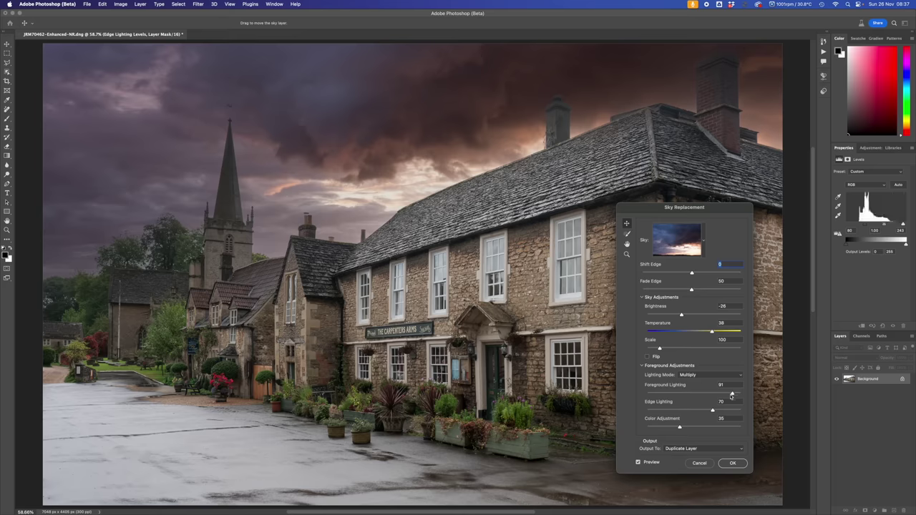
left_click_drag(732, 394, 757, 394)
left_click_drag(692, 290, 714, 290)
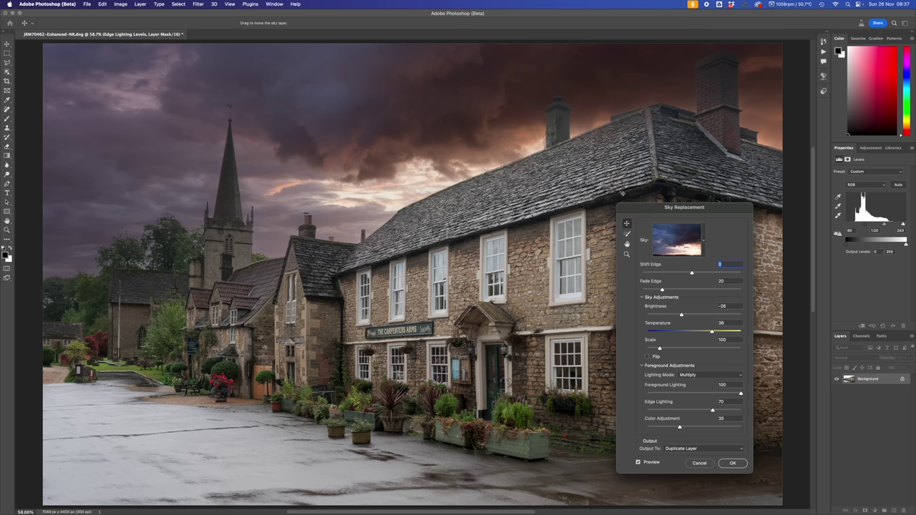
Set Shift Edge to -11 and tick Flip so the sky's glow sits on the left.
left_click(700, 274)
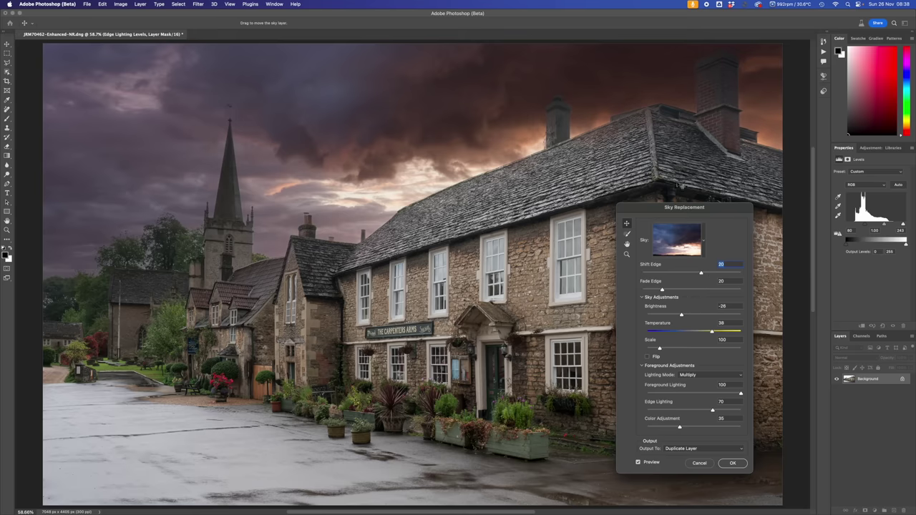
left_click(689, 275)
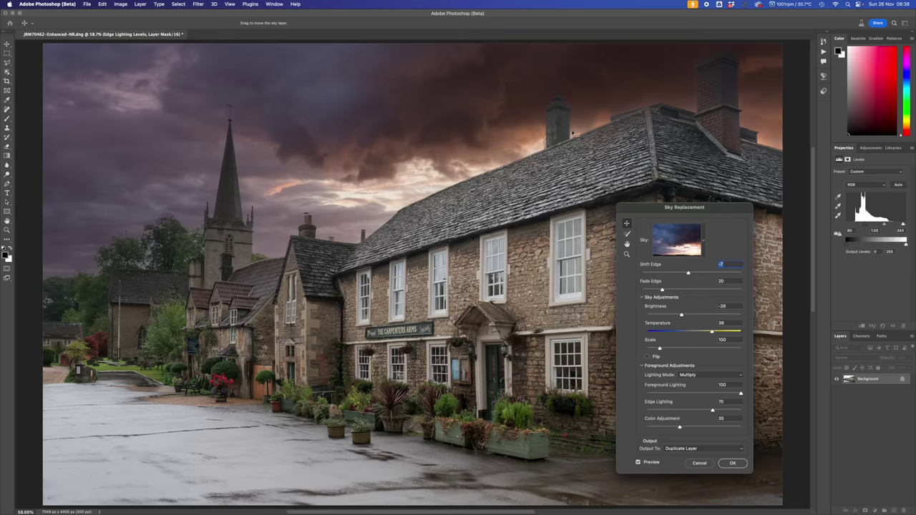
left_click(708, 274)
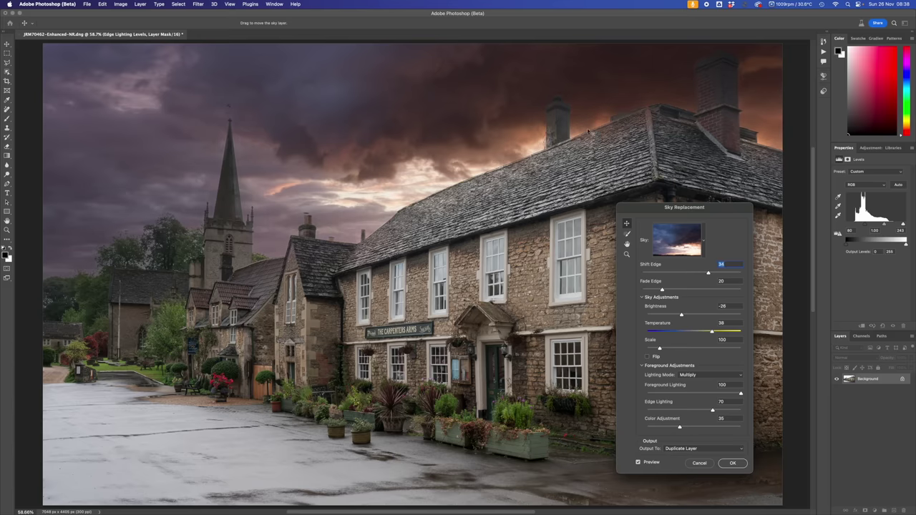
left_click(688, 275)
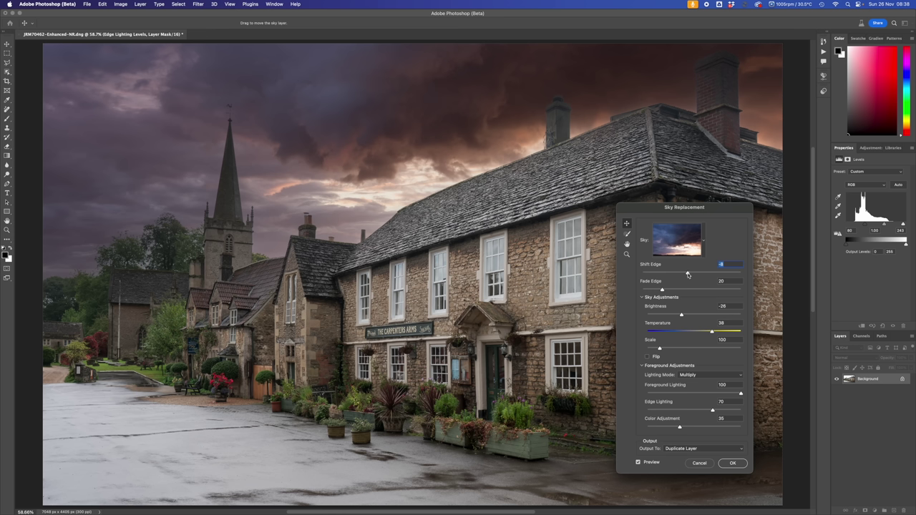
left_click_drag(688, 275, 686, 275)
left_click(650, 358)
left_click(647, 357)
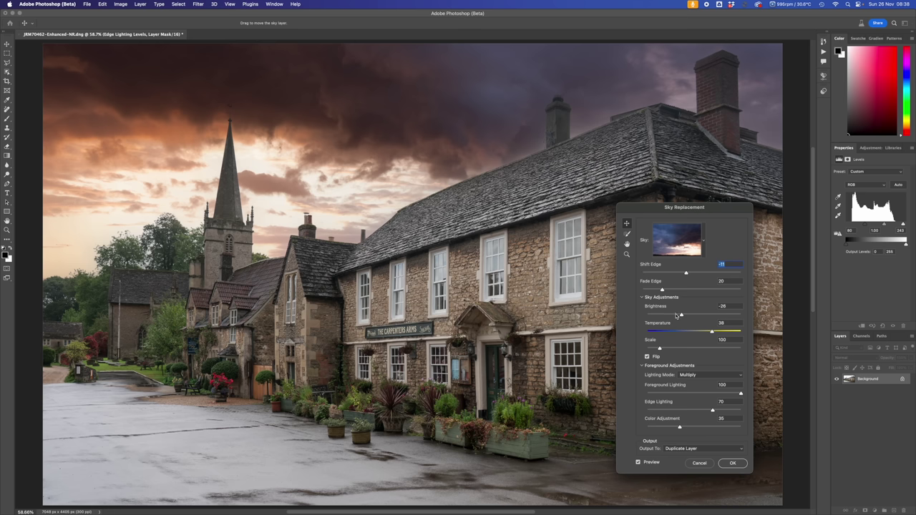
Set Brightness to -44, Edge Lighting to 100 and Fade Edge to 6.
left_click_drag(680, 315, 673, 316)
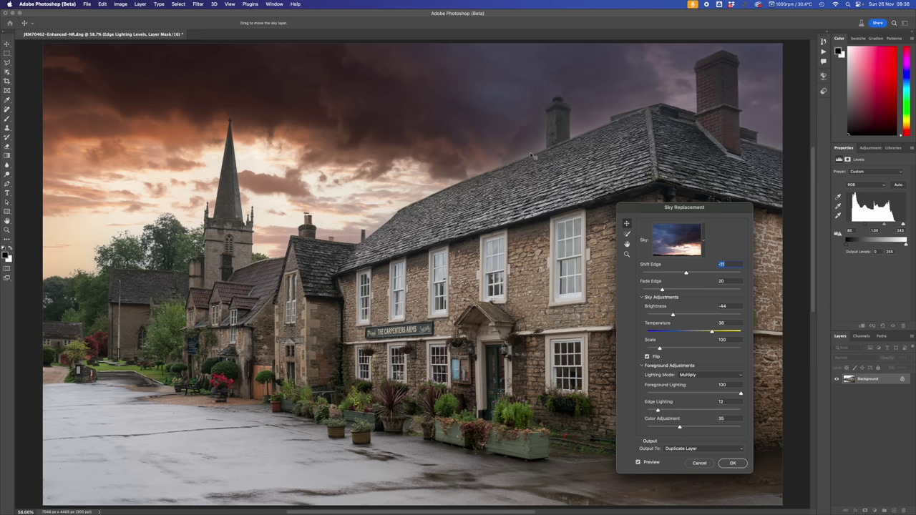
left_click(731, 410)
left_click_drag(731, 413, 755, 411)
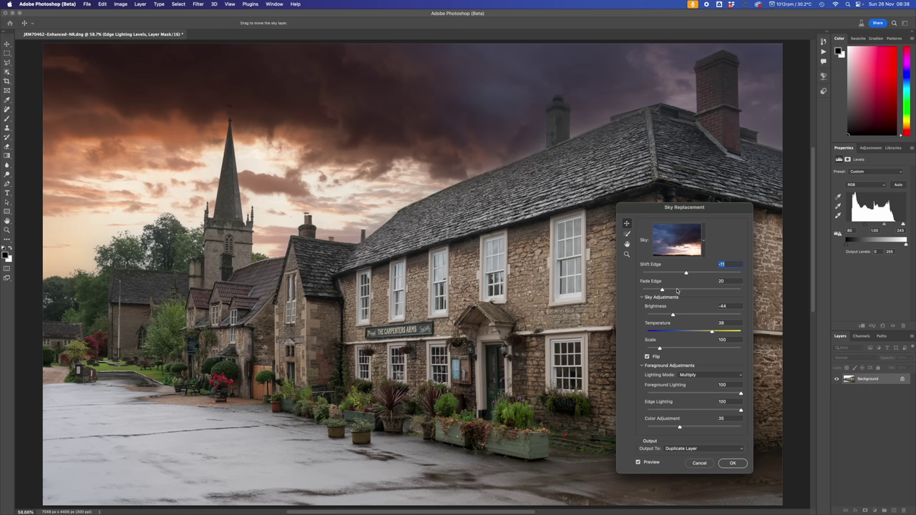
left_click(648, 290)
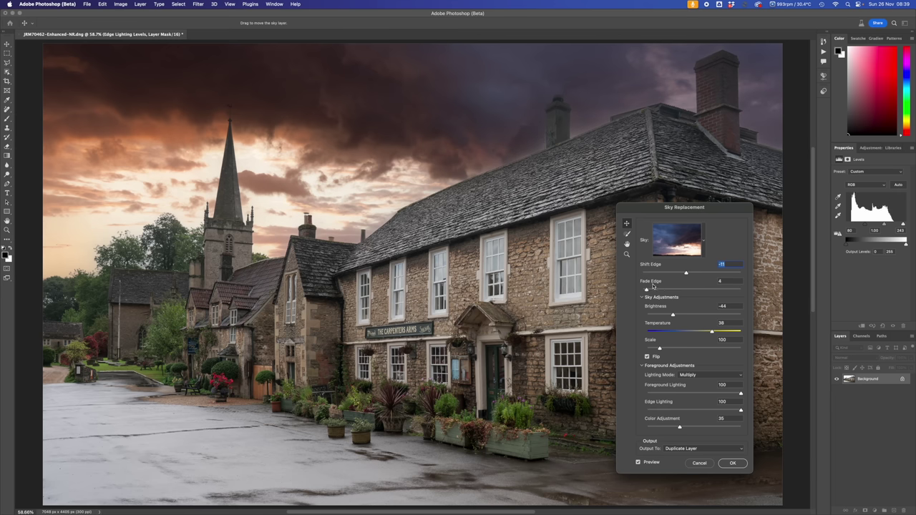
left_click(646, 290)
left_click(647, 290)
Paint with the Sky Brush around the middle chimney to fix the sky blend.
left_click(627, 233)
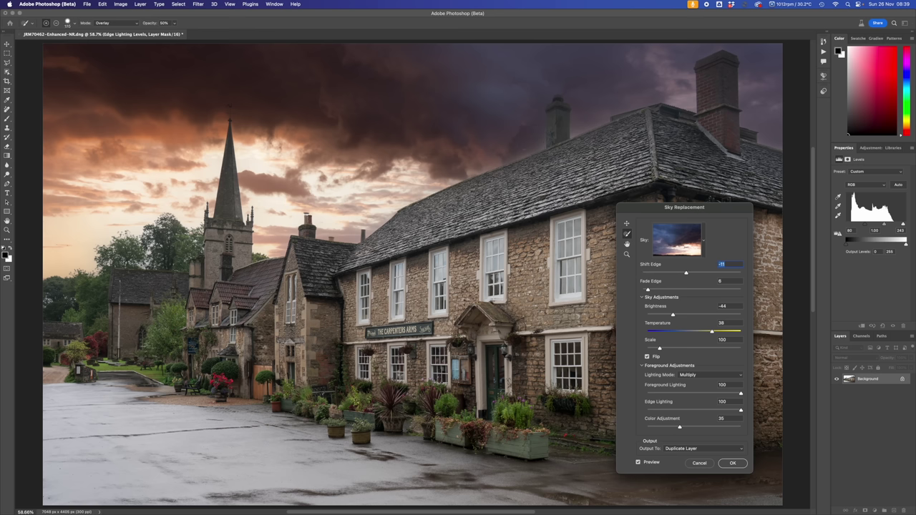
left_click(544, 146)
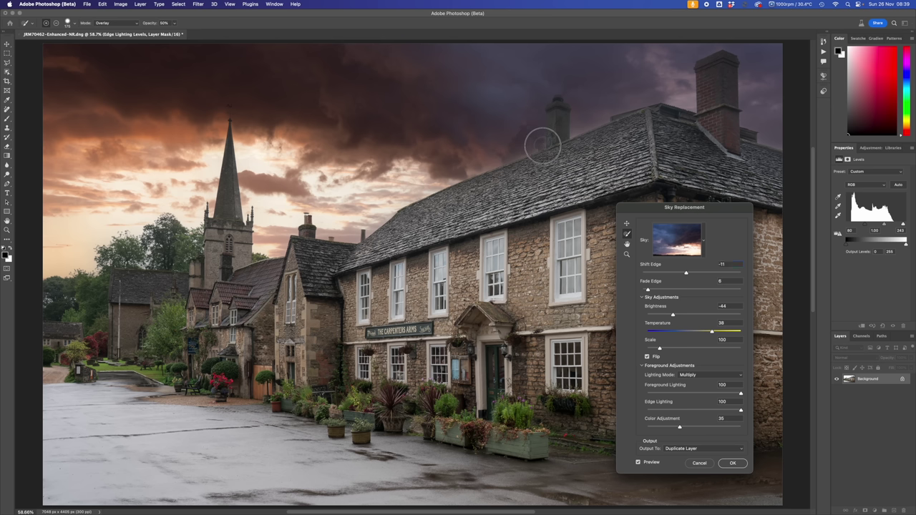
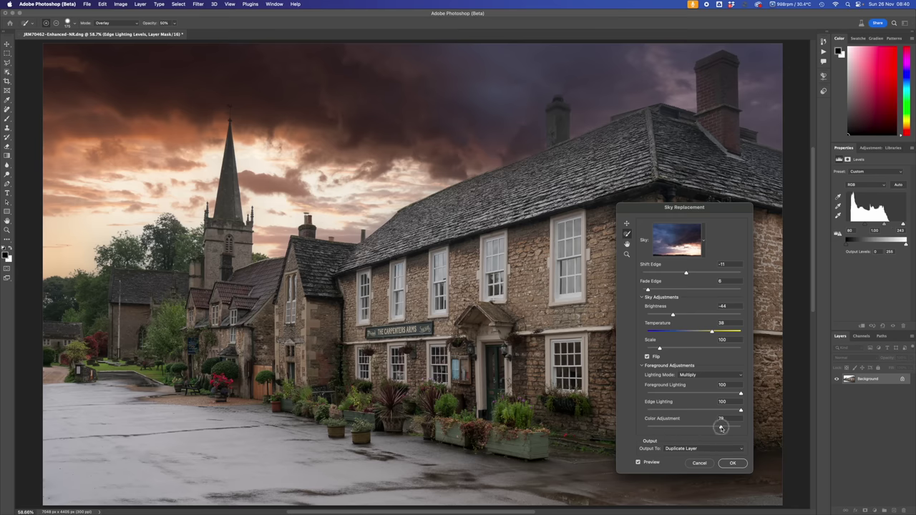
Raise Color Adjustment to 96 and set foreground Lighting Mode to Multiply after trying Screen.
left_click_drag(720, 427, 728, 427)
left_click_drag(728, 427, 738, 429)
left_click(737, 428)
left_click(707, 377)
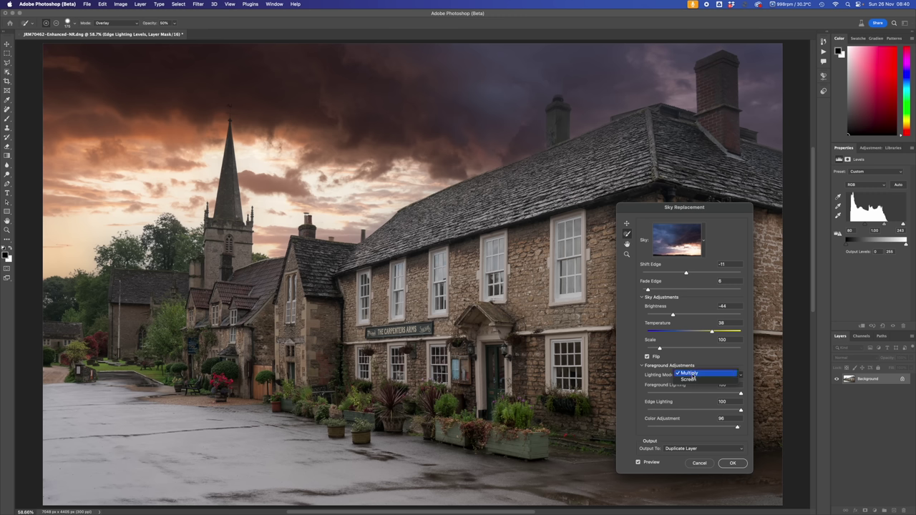
left_click(695, 379)
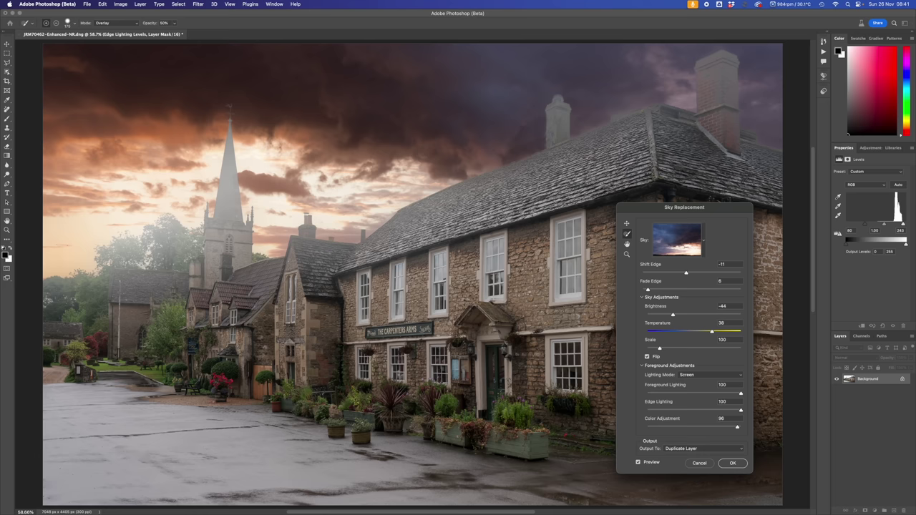
left_click(703, 374)
left_click(702, 366)
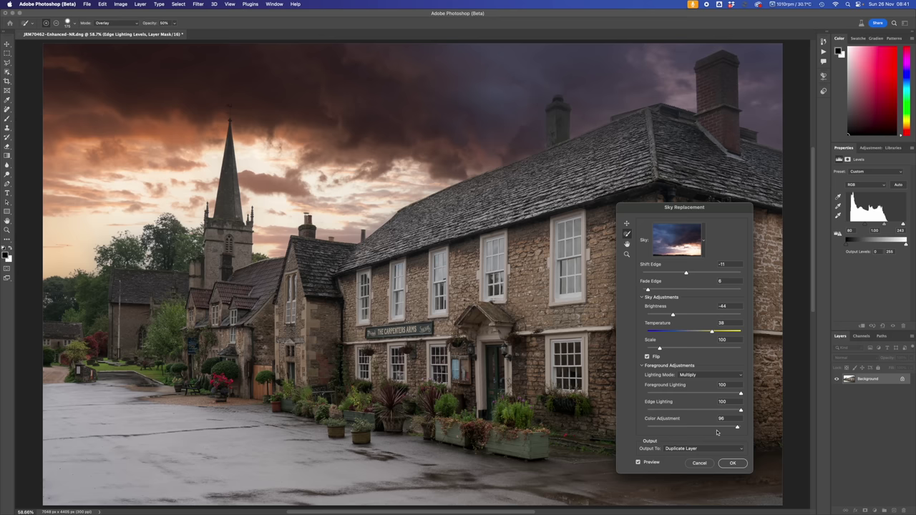
Keep the output as a duplicate layer and apply the sky replacement.
left_click(682, 448)
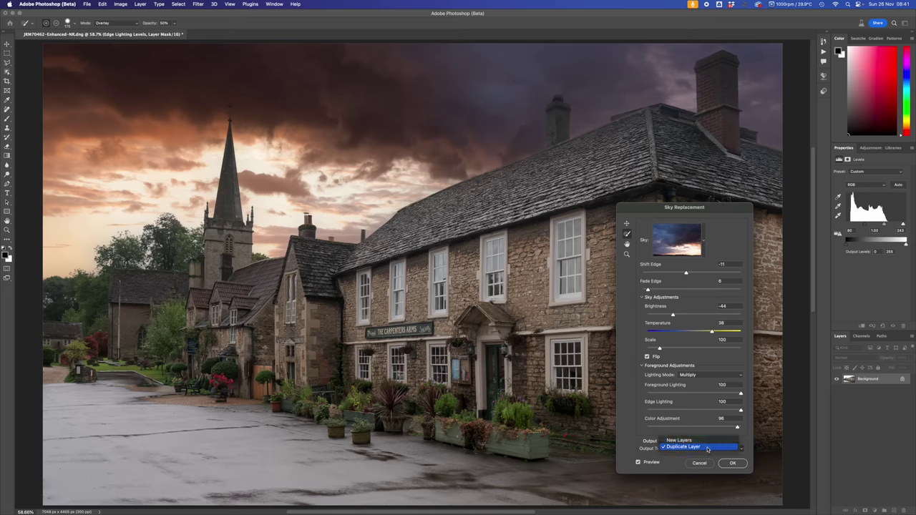
left_click(694, 449)
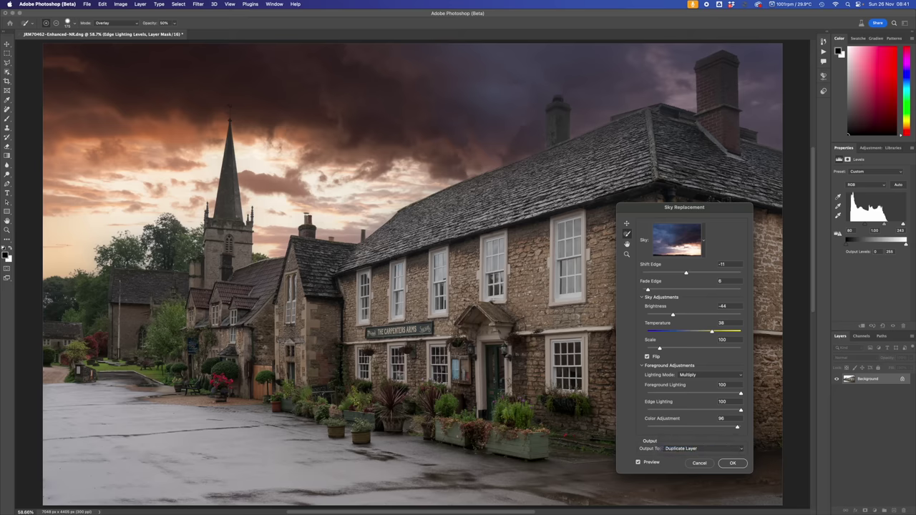
left_click(732, 462)
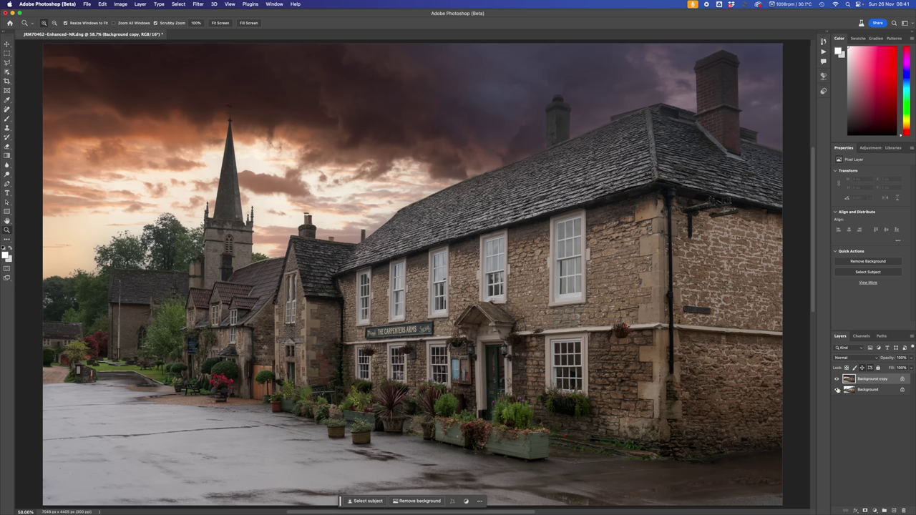
Compare the Background copy with the original, then delete the original Background layer.
left_click(837, 380)
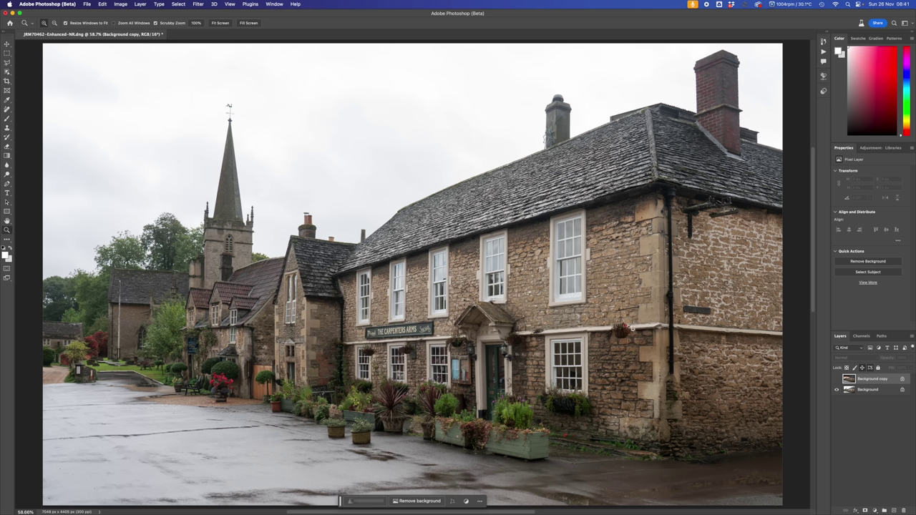
left_click(837, 380)
left_click(837, 379)
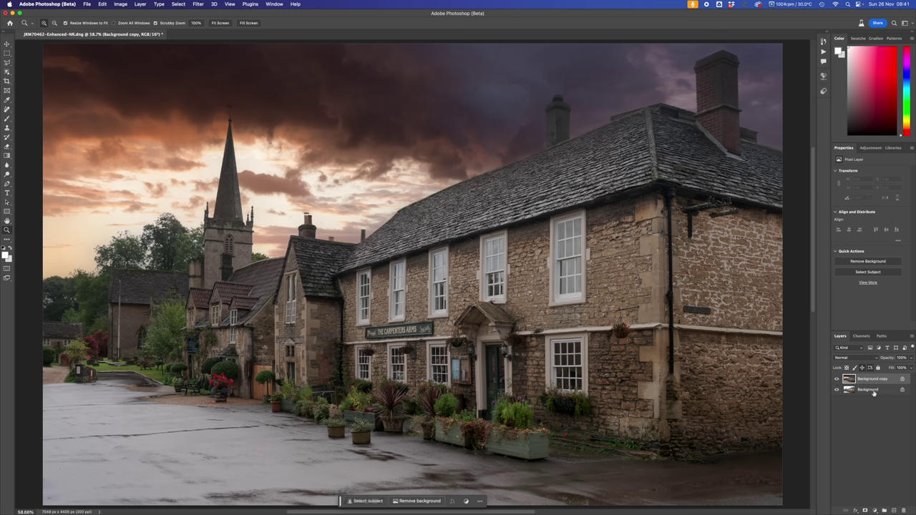
left_click(868, 390)
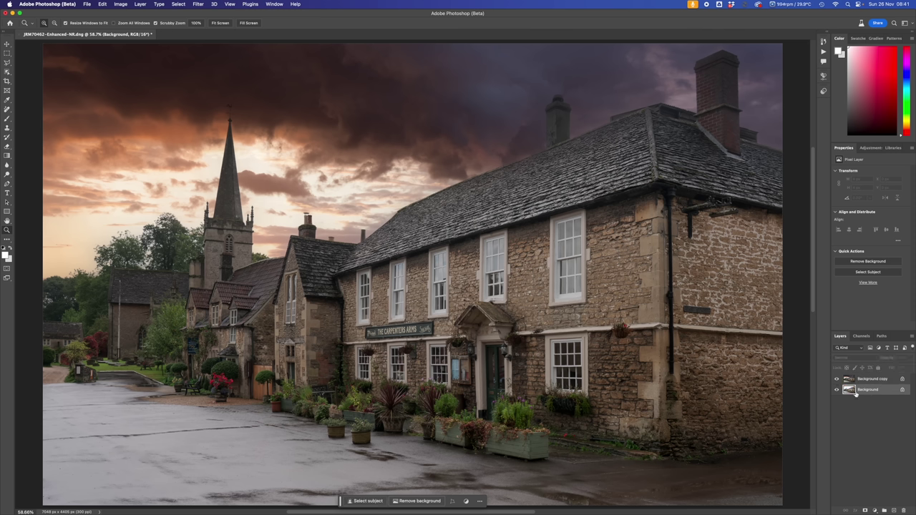
right_click(869, 392)
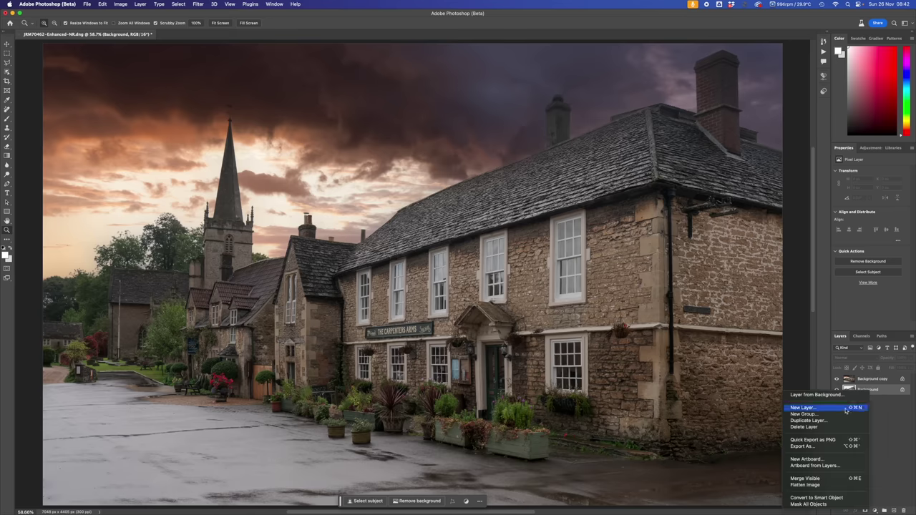
left_click(805, 427)
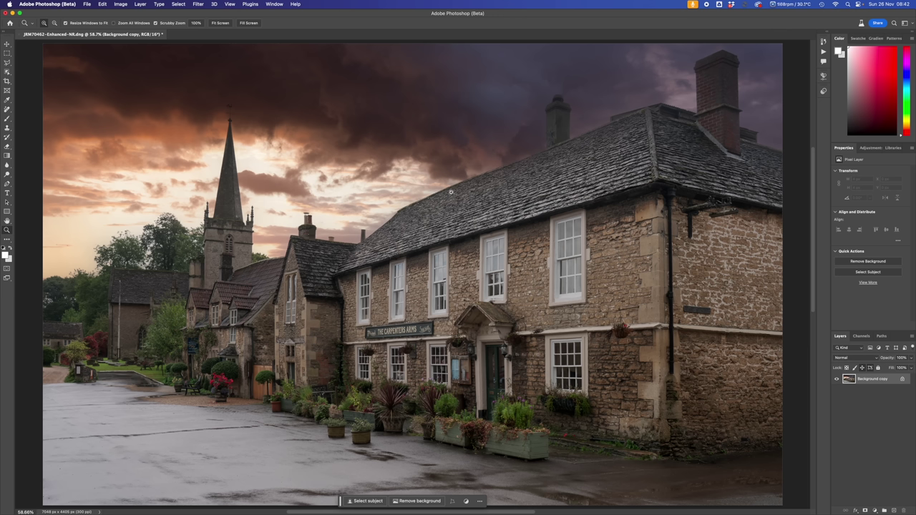
Close the edited document, saving the changes.
left_click(88, 4)
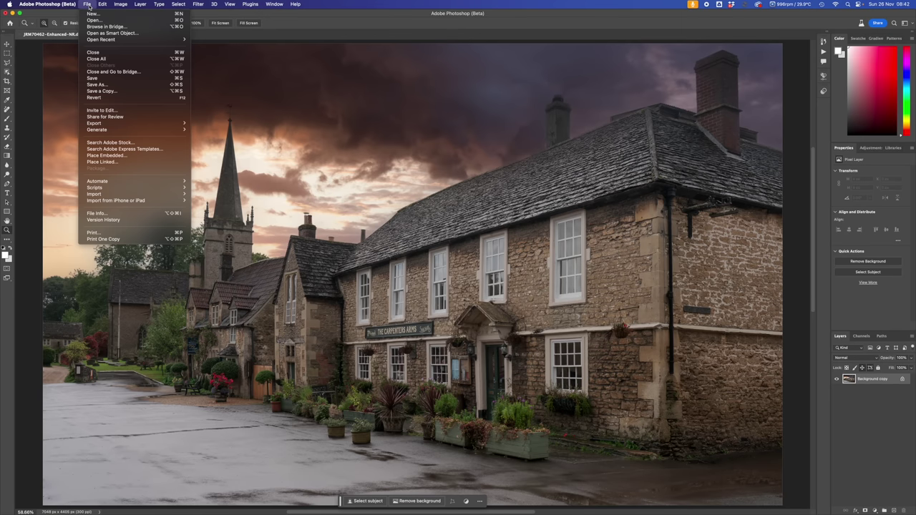
left_click(97, 52)
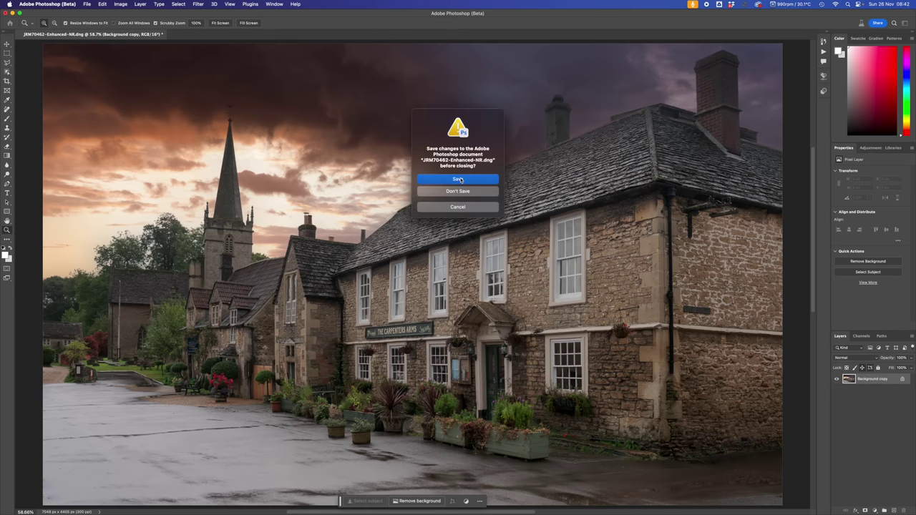
left_click(458, 179)
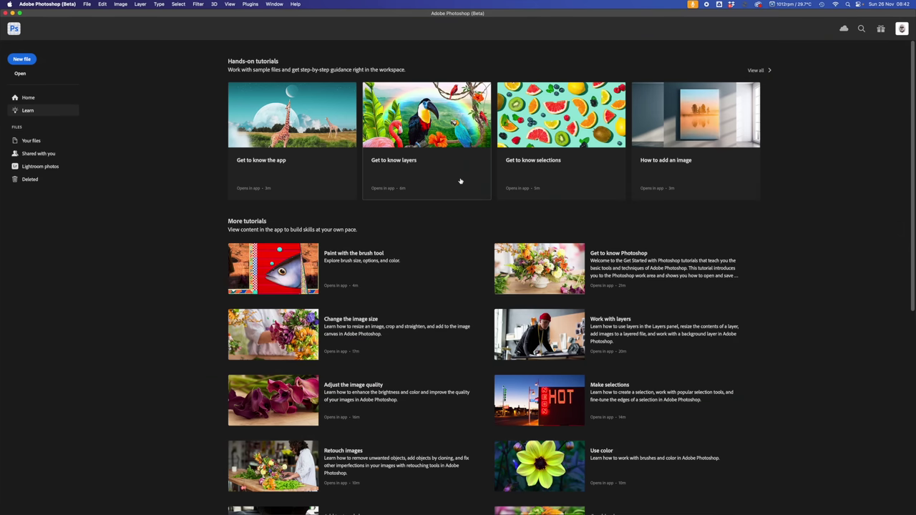
Bring up JRM70462-Enhanced-NR-Edit.tif with its stormy sunset sky in the Develop module.
scroll(461, 208, "down", 2)
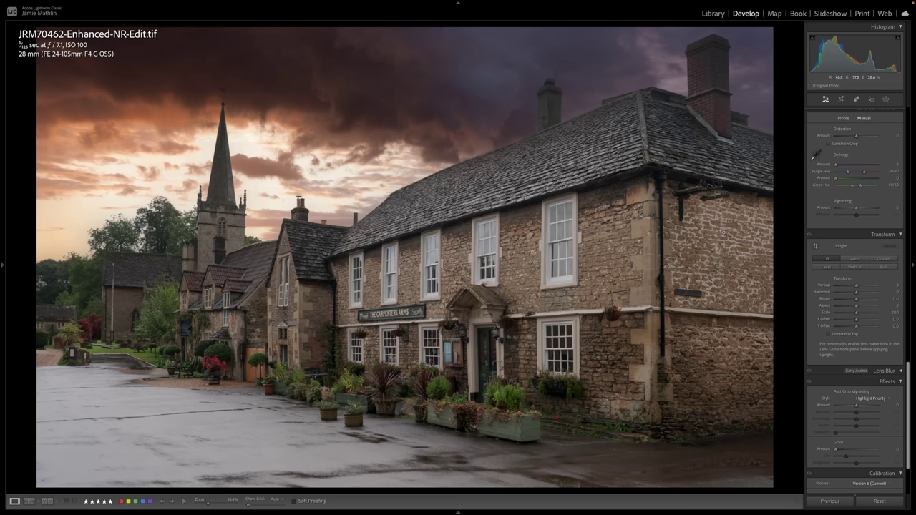
In the Basic panel set Exposure −2.00, Shadows +66 and Highlights +42.
scroll(848, 306, "up", 10)
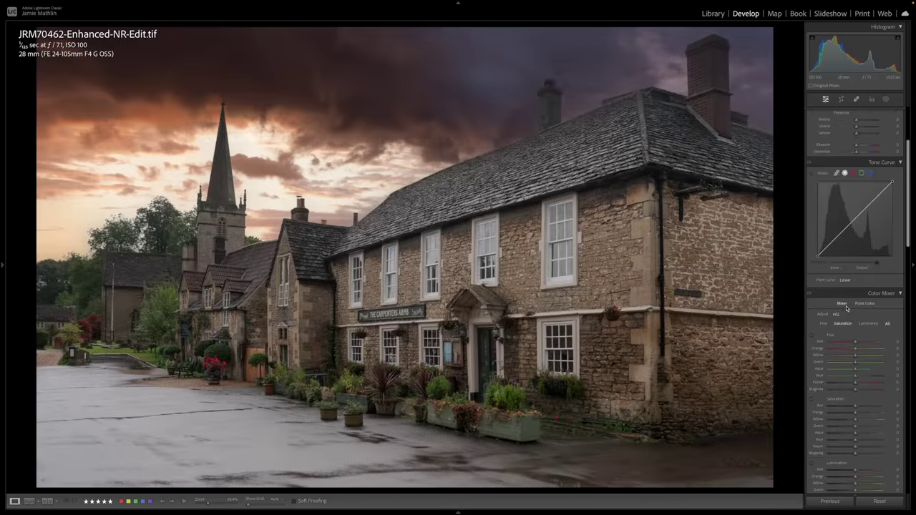
scroll(846, 307, "up", 5)
left_click_drag(861, 184, 849, 183)
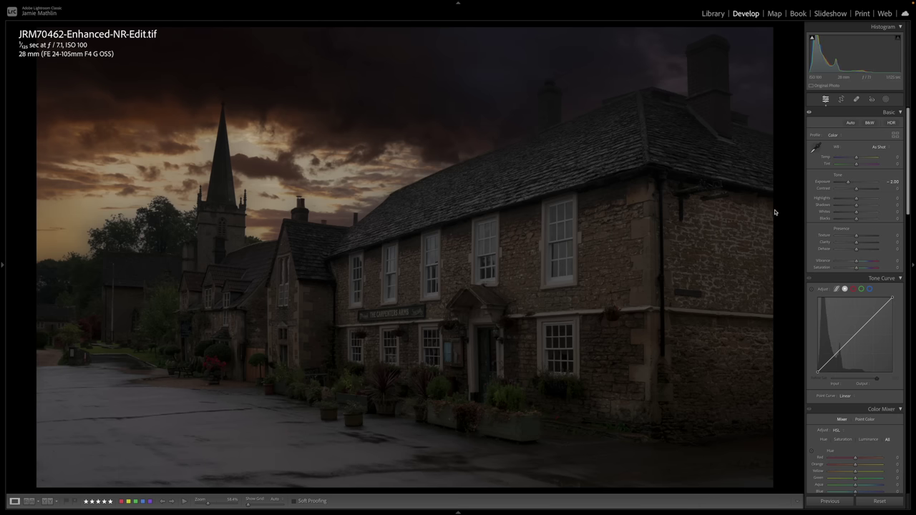
left_click_drag(856, 205, 869, 206)
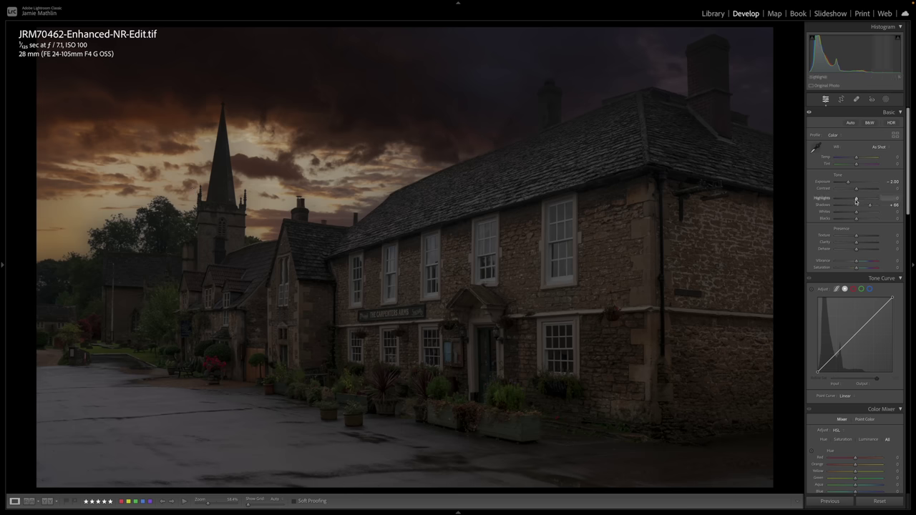
left_click_drag(856, 200, 865, 200)
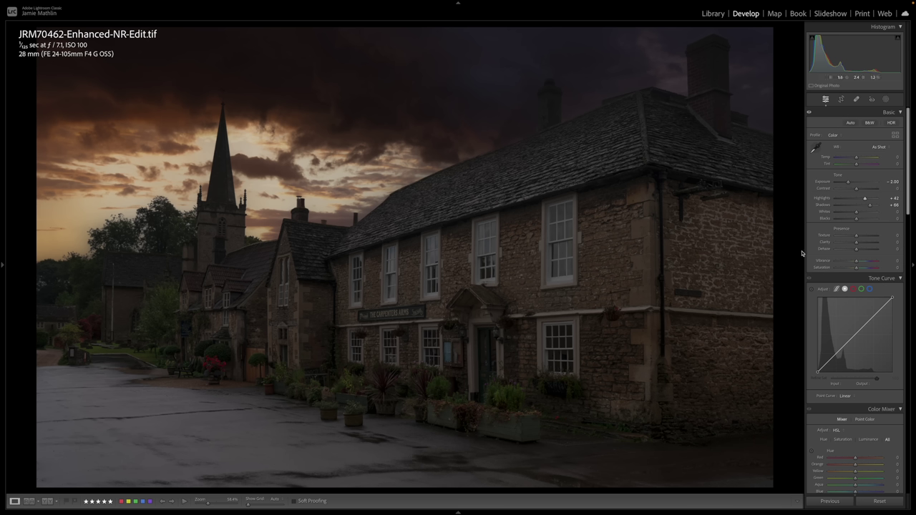
left_click(886, 100)
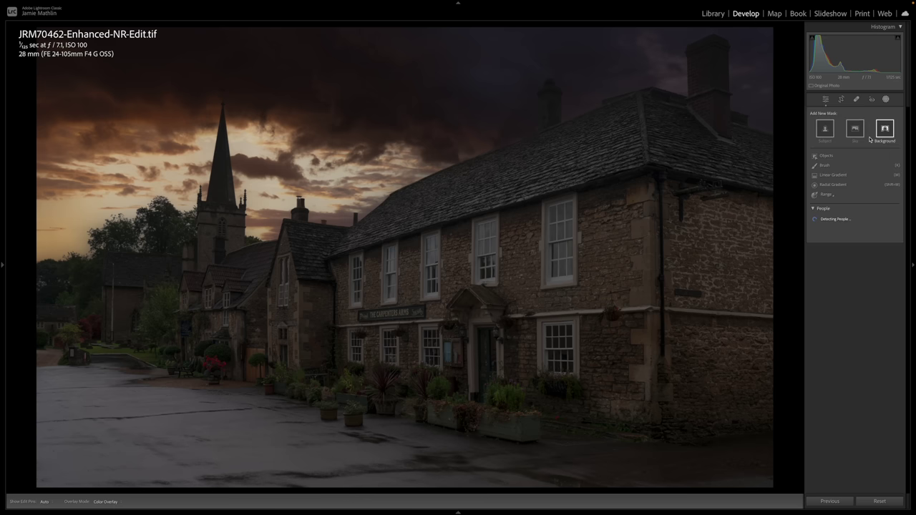
Draw and rotate a linear gradient over the lower-left road, setting its Exposure to −2.20.
left_click(834, 175)
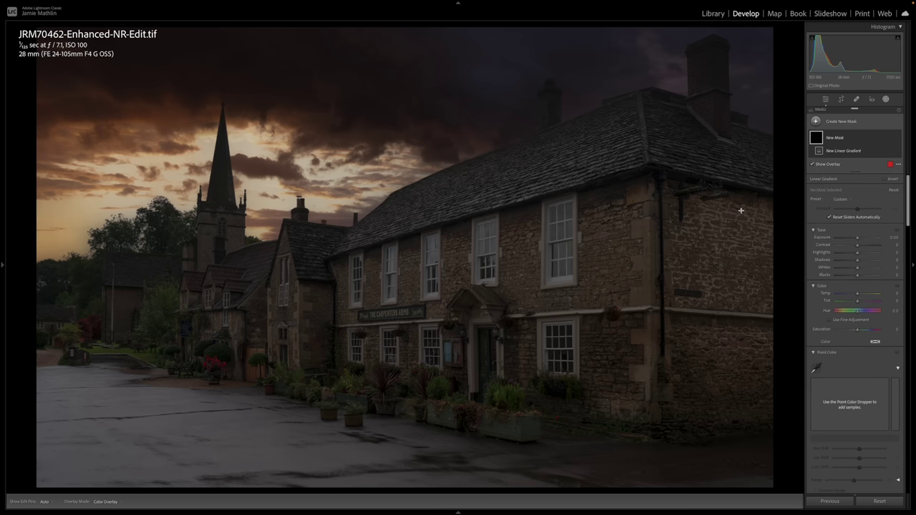
left_click_drag(47, 479, 107, 311)
left_click_drag(139, 420, 141, 416)
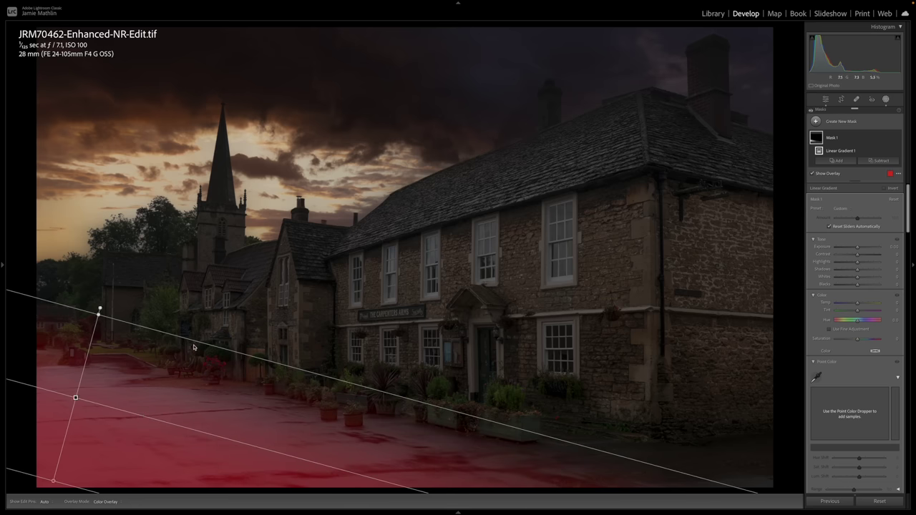
left_click_drag(193, 347, 197, 343)
left_click_drag(854, 248, 852, 247)
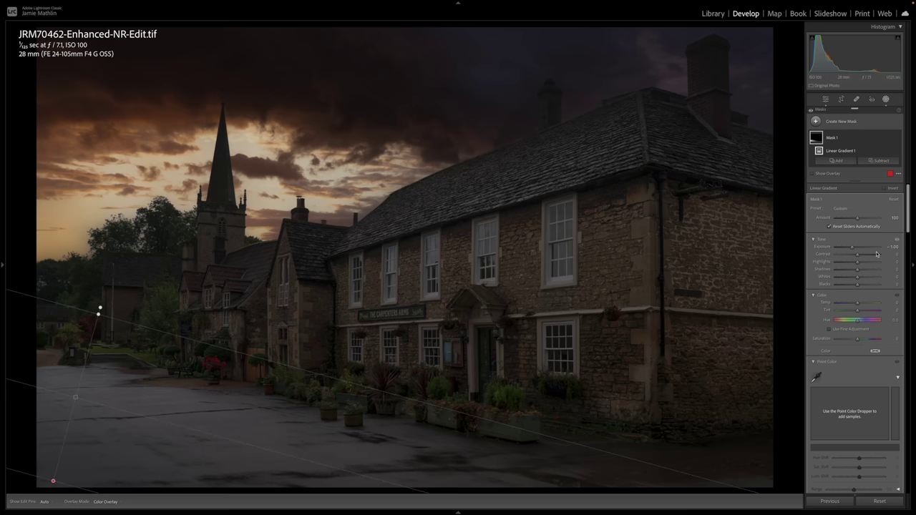
left_click_drag(852, 247, 848, 249)
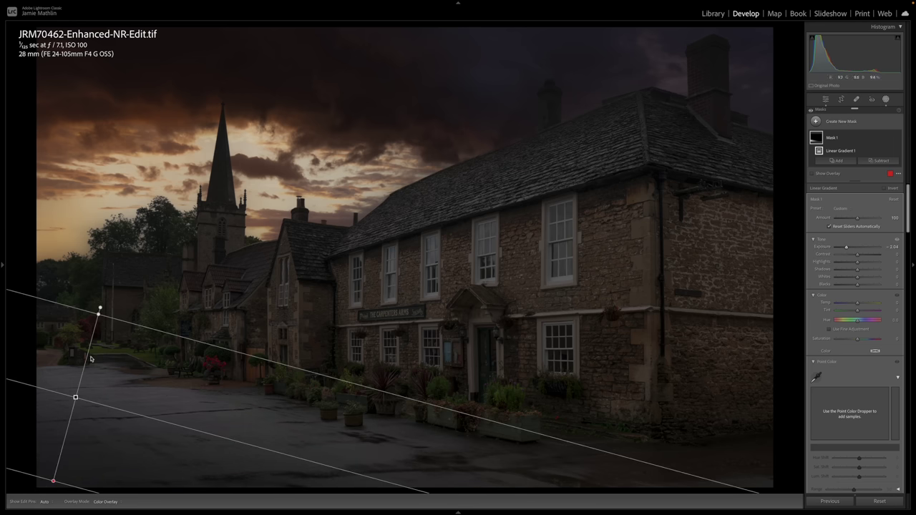
left_click_drag(99, 312, 104, 293)
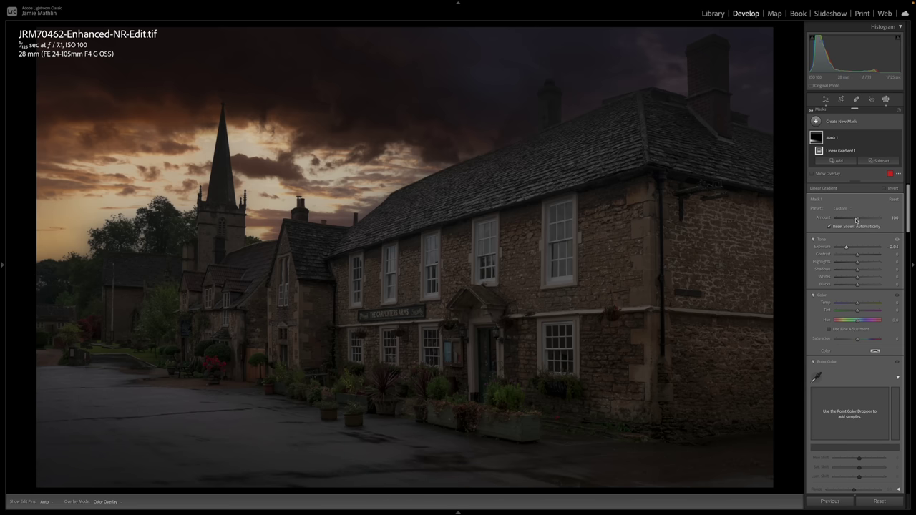
left_click_drag(847, 245, 846, 247)
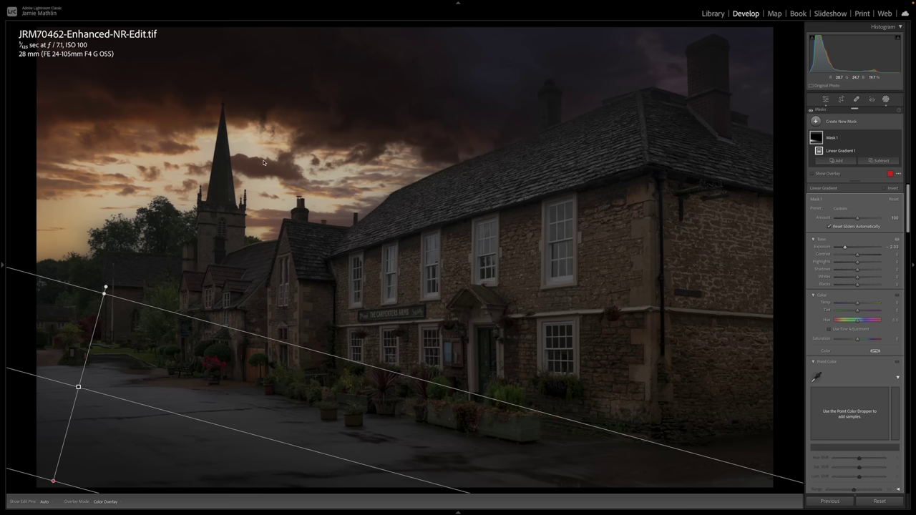
Add an automatic sky mask, hide its red overlay and raise its contrast.
left_click(842, 122)
left_click(842, 144)
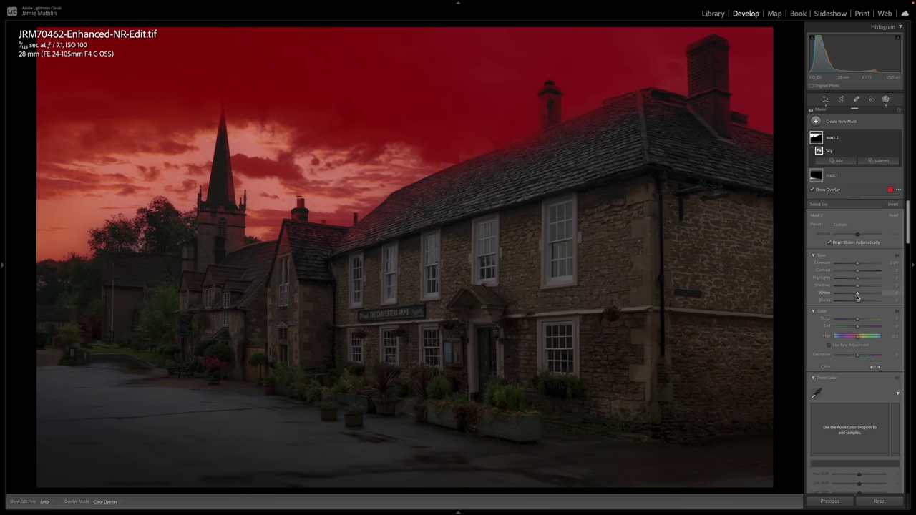
key("o")
left_click_drag(857, 269, 865, 271)
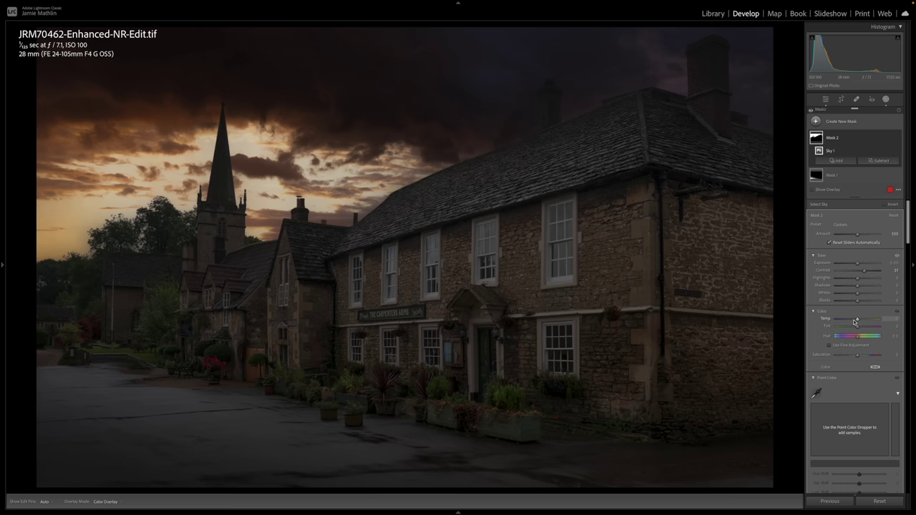
Give the sky mask Clarity of about 38 and Texture of about 4.
scroll(853, 320, "down", 1)
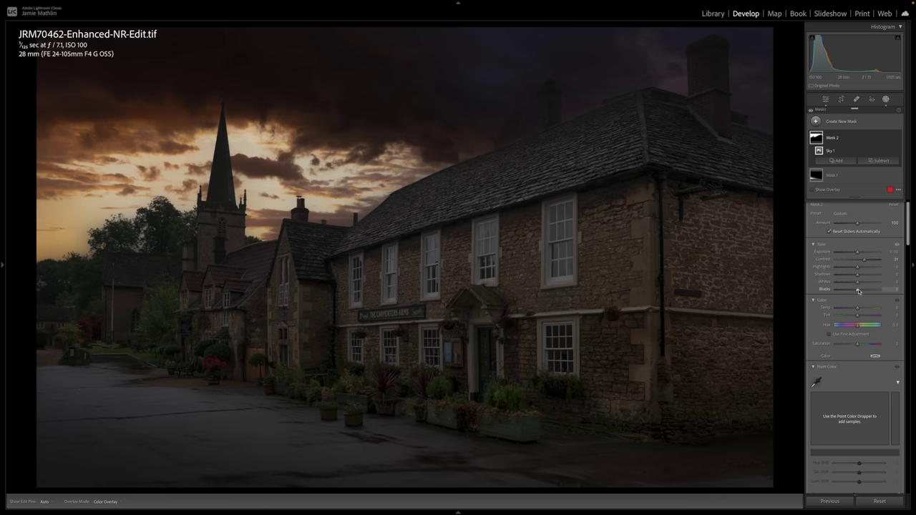
scroll(865, 270, "down", 2)
scroll(865, 270, "down", 8)
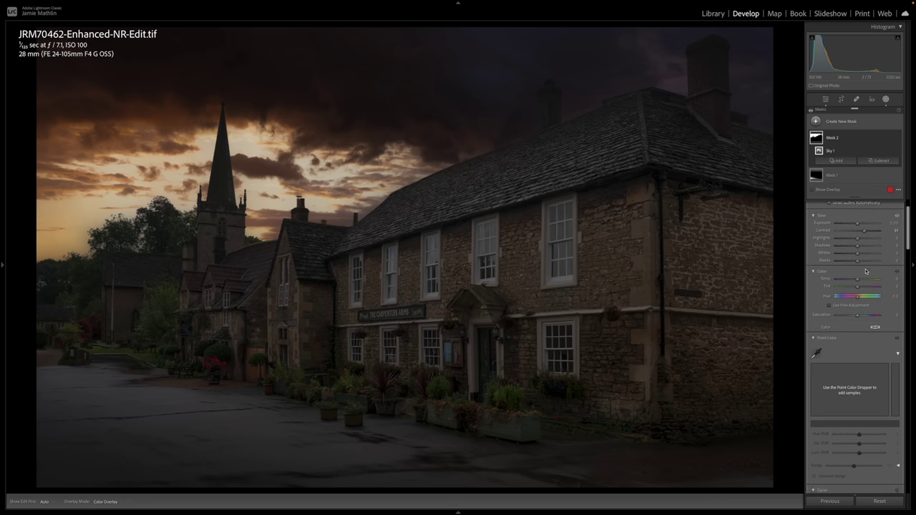
scroll(865, 270, "down", 16)
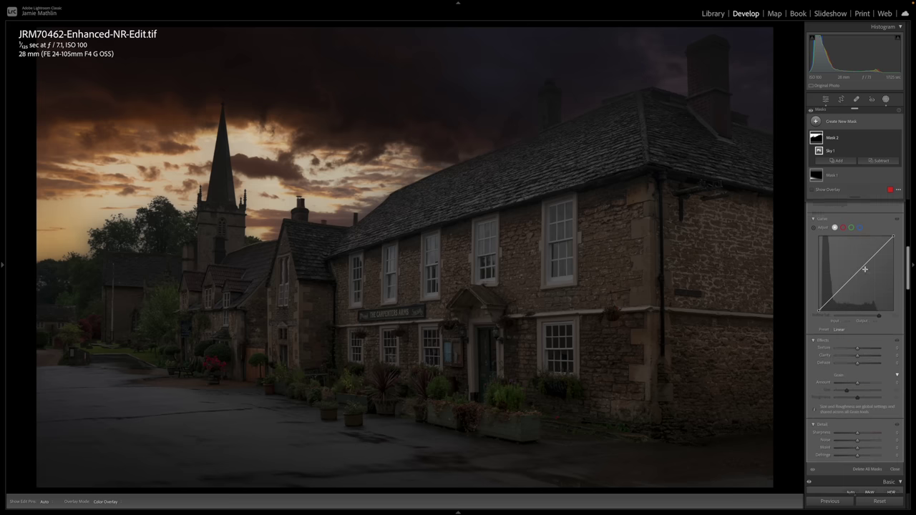
left_click_drag(862, 327, 858, 327)
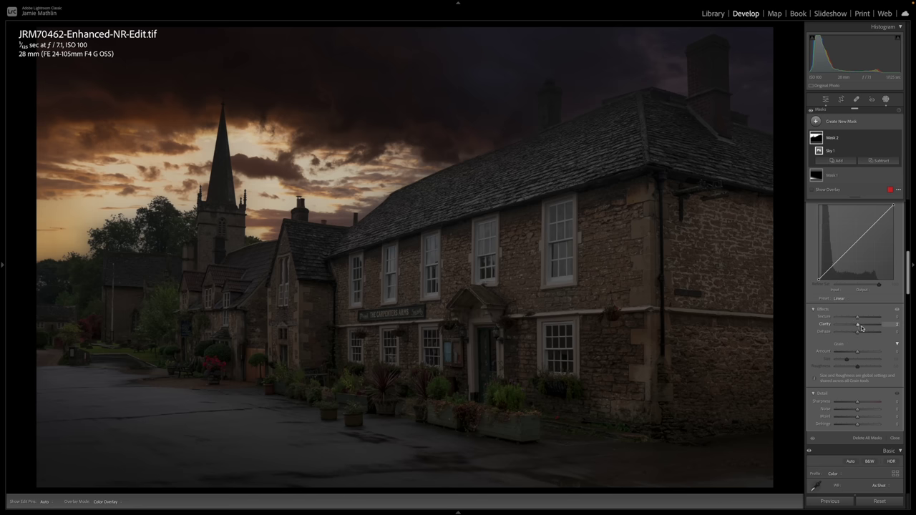
left_click(865, 327)
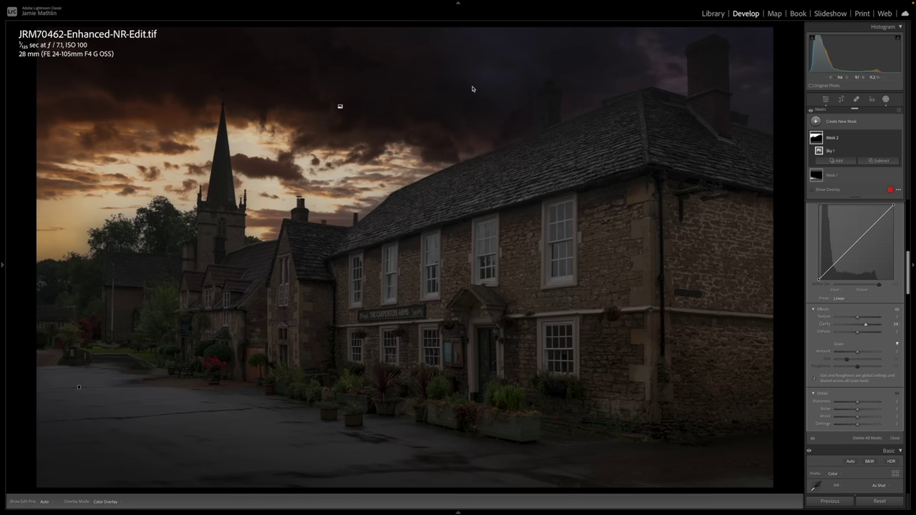
left_click(859, 318)
Create a new sky mask intersected with a linear gradient covering the upper right.
left_click(836, 122)
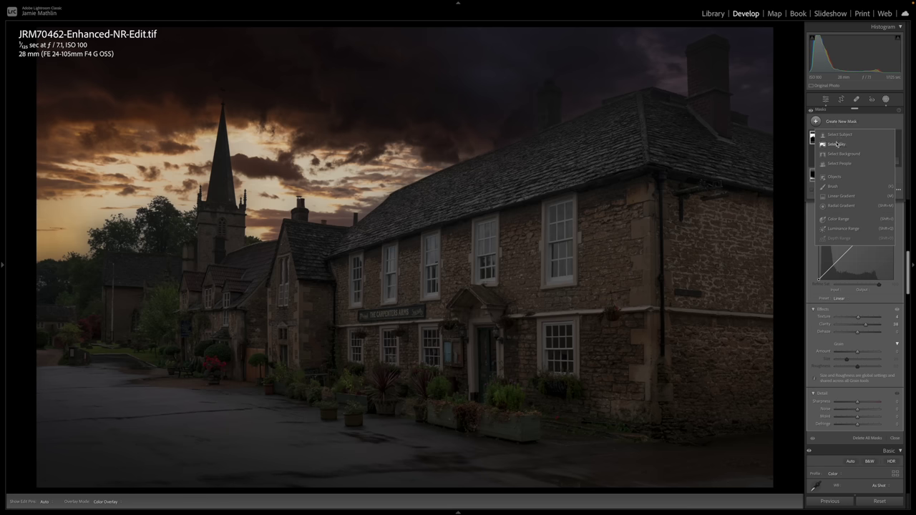
left_click(836, 144)
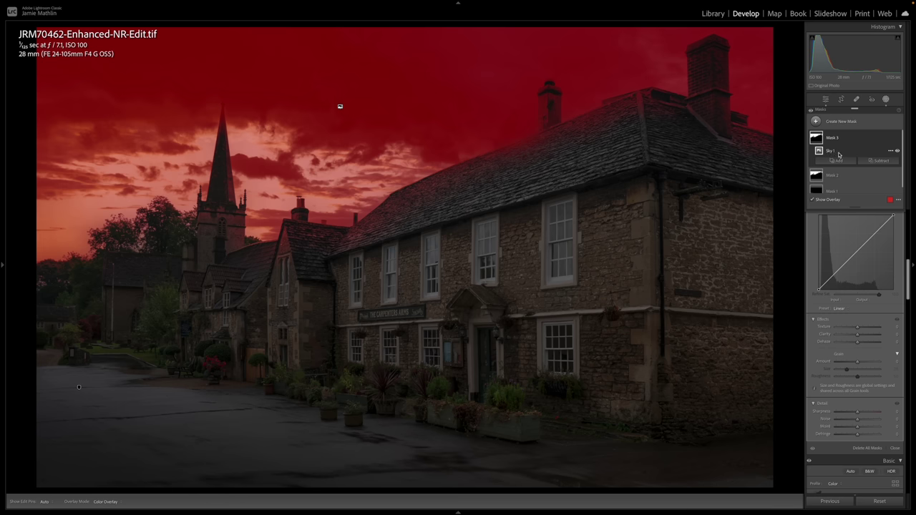
left_click(890, 152)
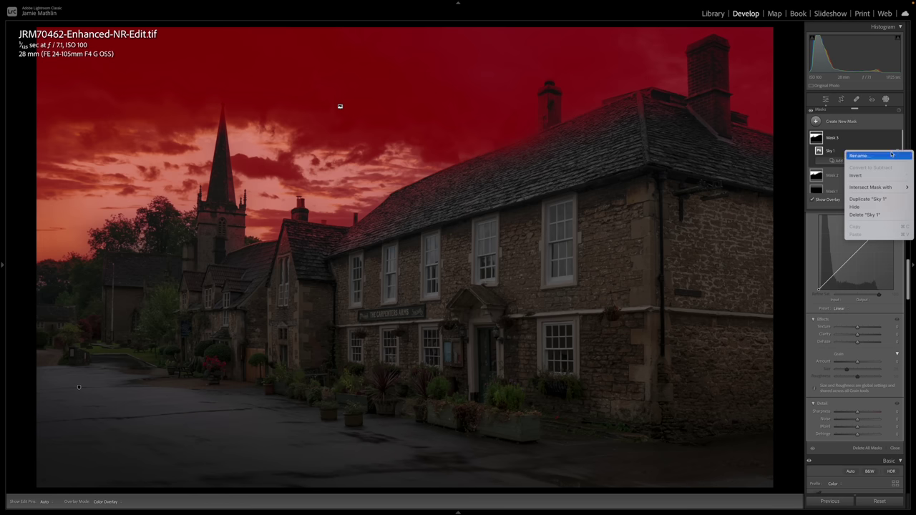
mouse_move(881, 188)
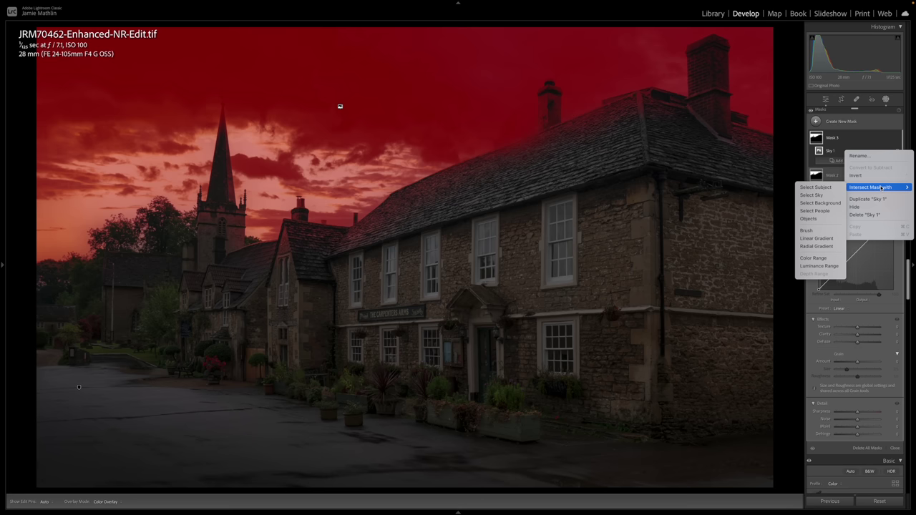
left_click(828, 238)
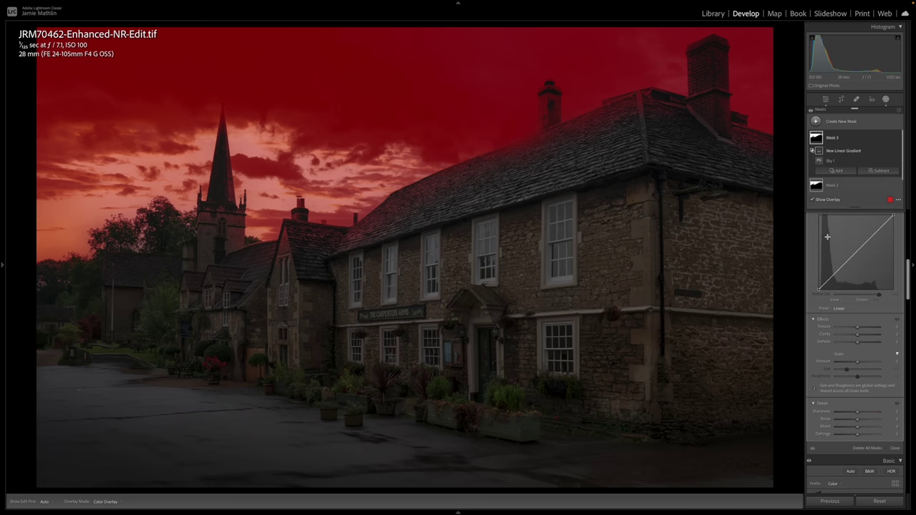
left_click_drag(683, 39, 627, 204)
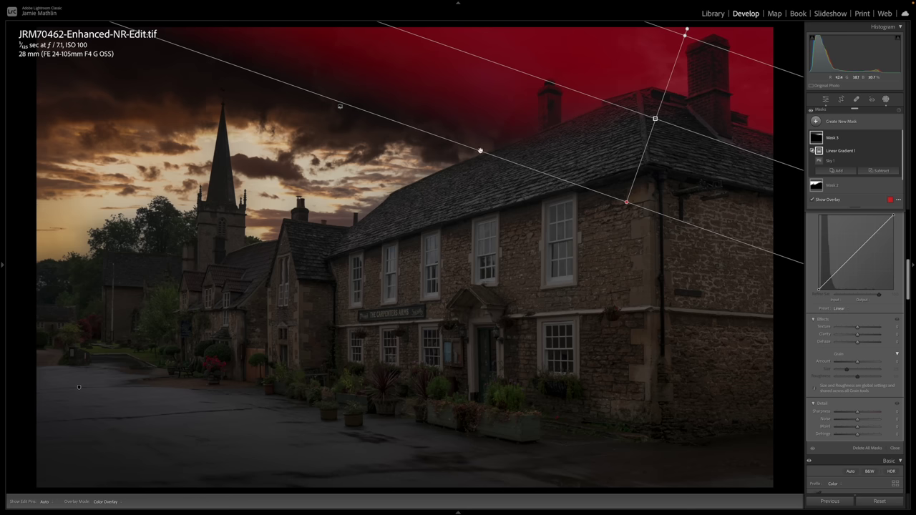
Cool the masked sky's temperature, rotate the gradient shallower and darken it slightly.
scroll(857, 317, "up", 6)
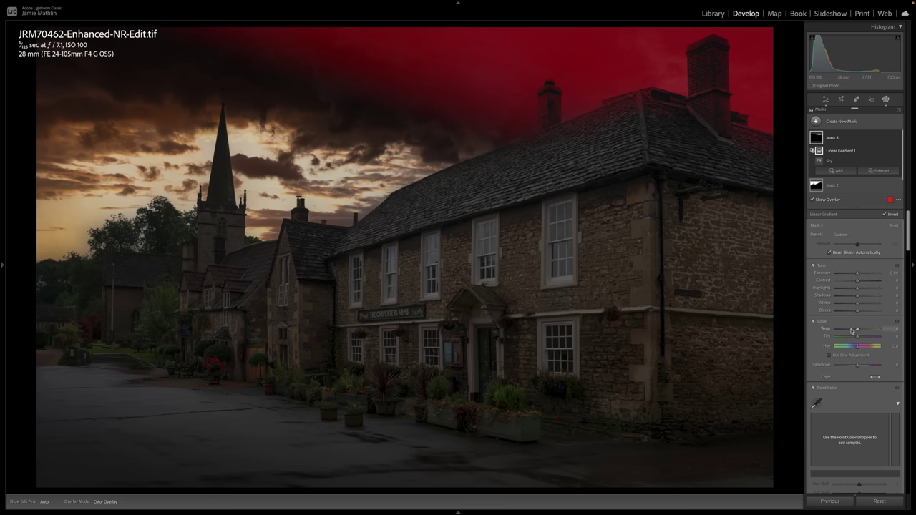
left_click_drag(851, 330, 855, 329)
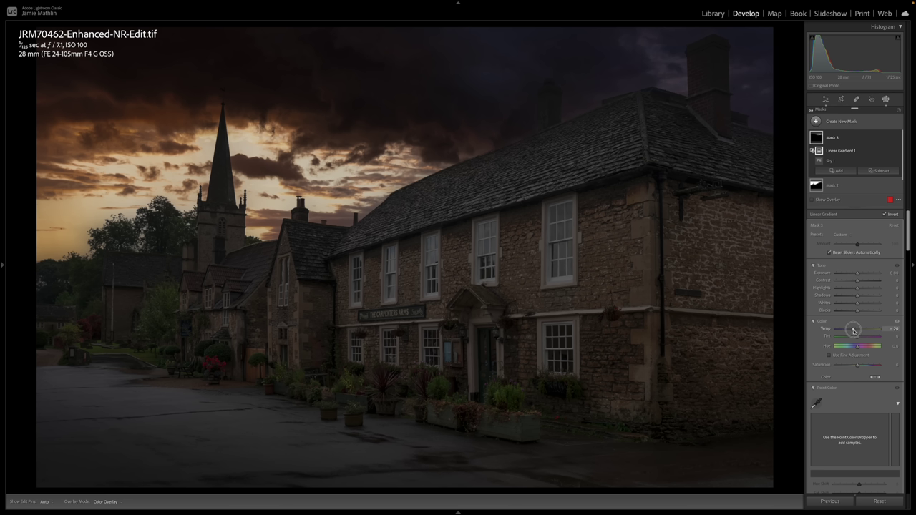
left_click_drag(853, 330, 854, 330)
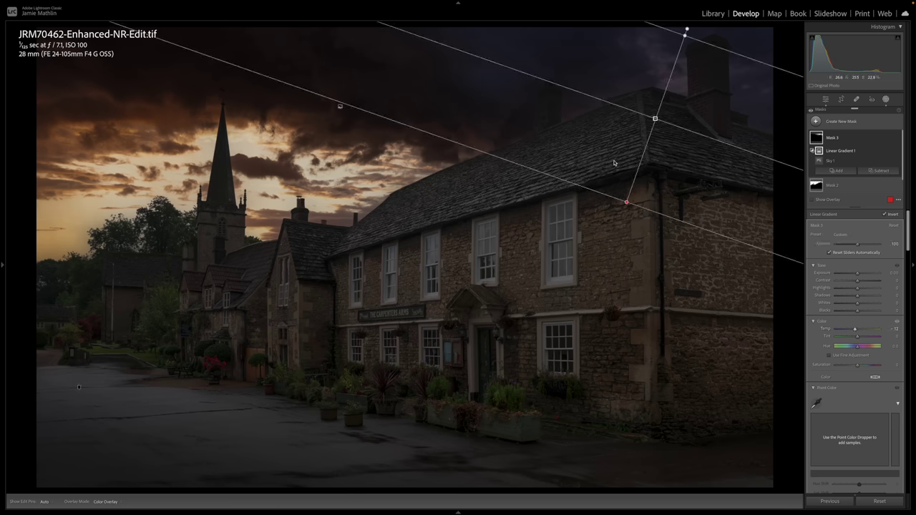
left_click_drag(431, 39, 429, 65)
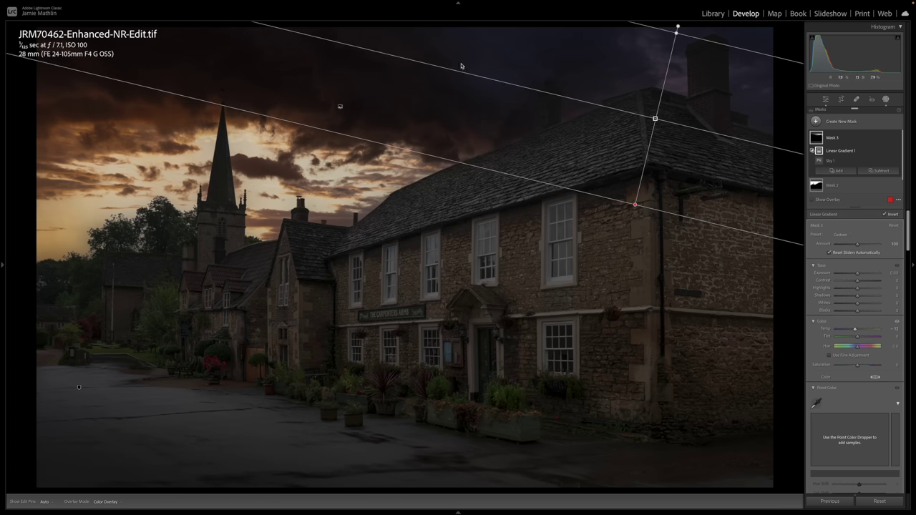
left_click_drag(857, 275, 858, 276)
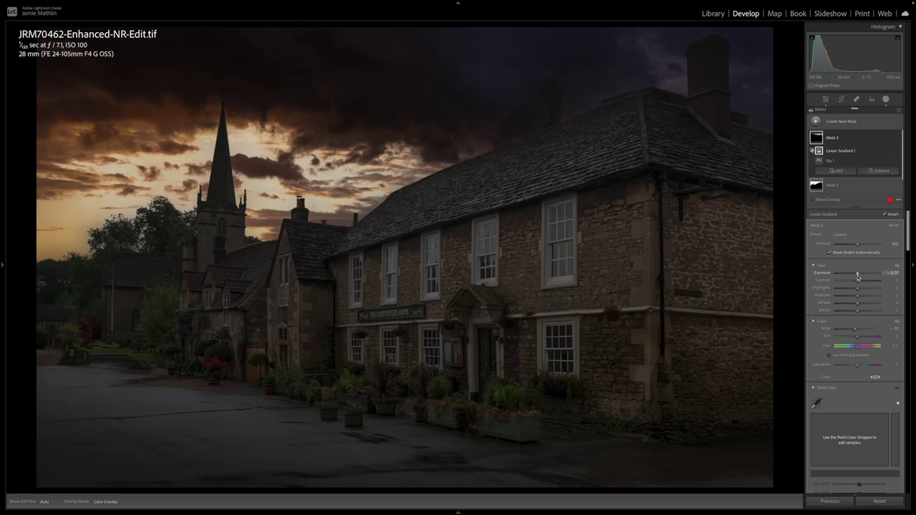
left_click(835, 171)
Add a second linear gradient to Mask 3 over the roof, lowering exposure and rotating it shallower.
left_click(822, 247)
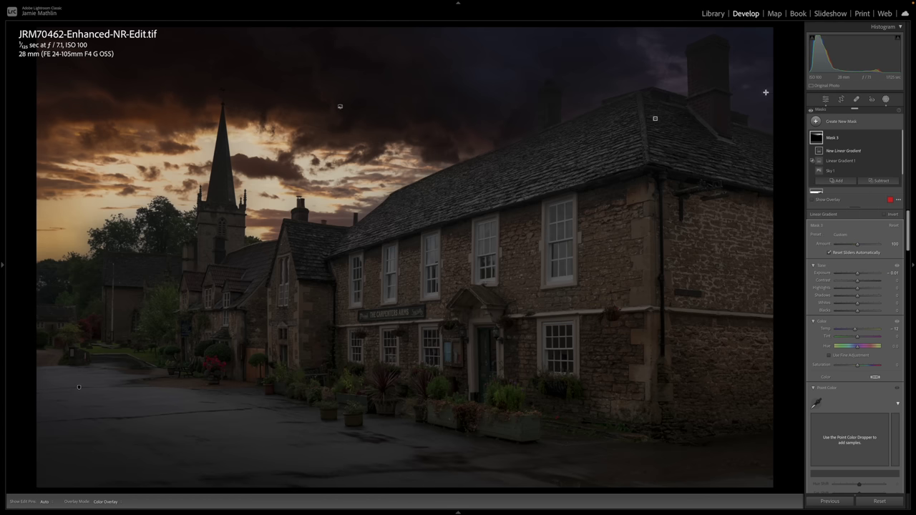
left_click_drag(753, 39, 712, 122)
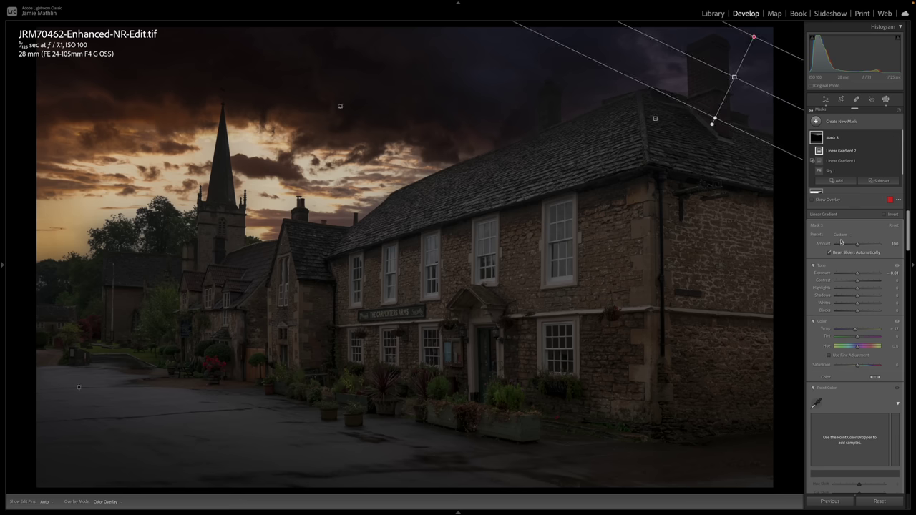
left_click_drag(857, 273, 855, 273)
left_click_drag(640, 32, 636, 63)
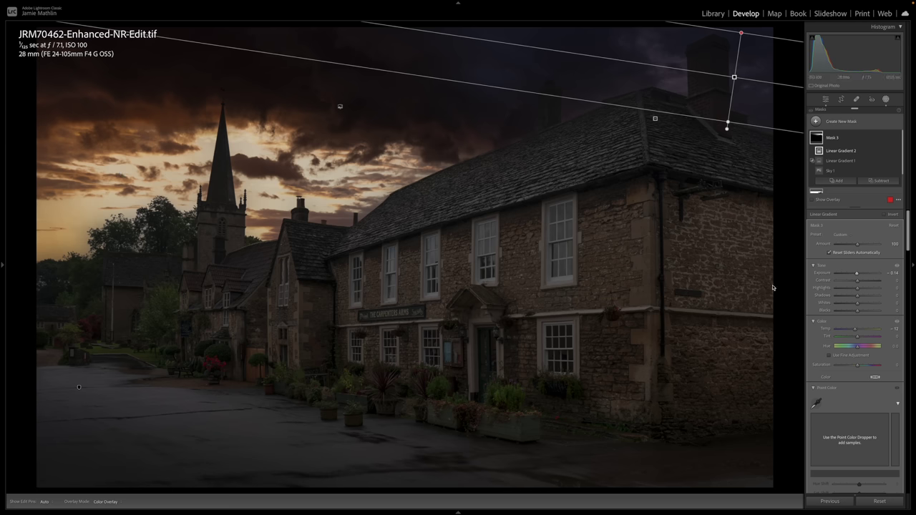
Zoom into the photo and pan to centre the view on the Carpenters Arms.
left_click(885, 100)
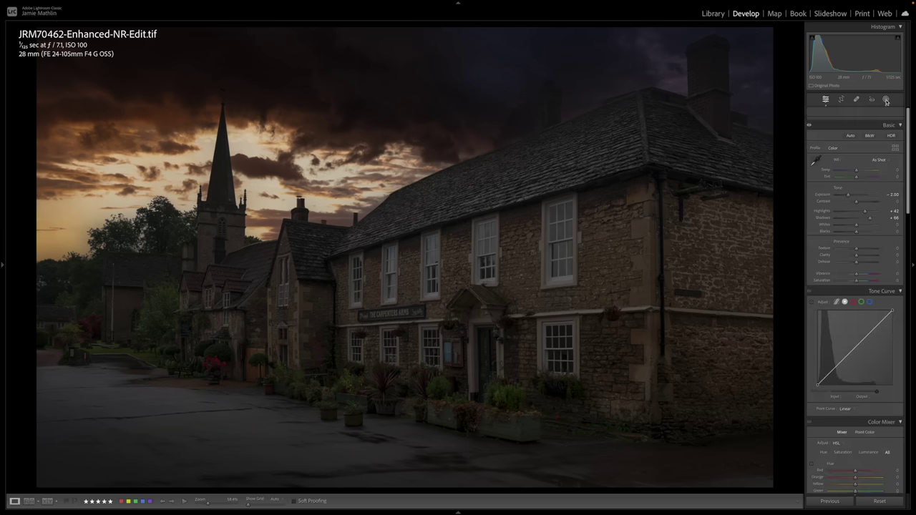
left_click(886, 100)
left_click(837, 121)
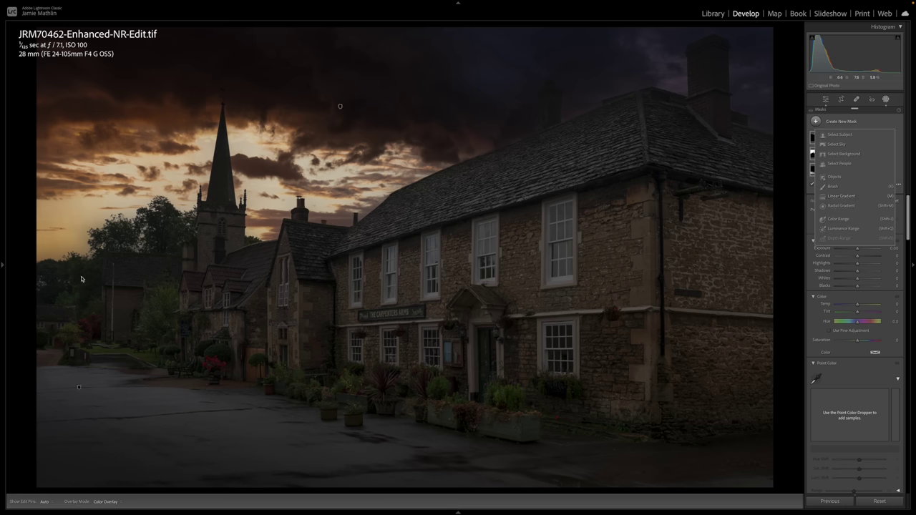
mouse_move(4, 276)
left_click(115, 27)
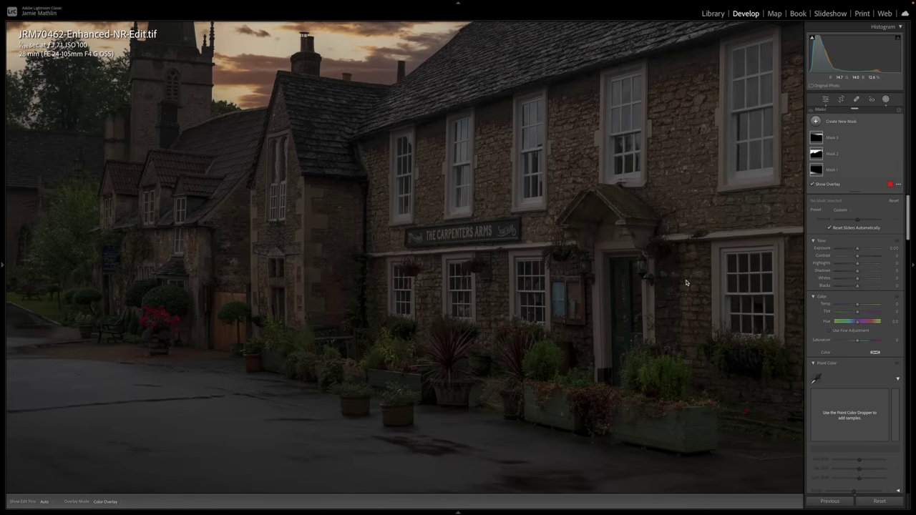
left_click_drag(686, 281, 398, 279)
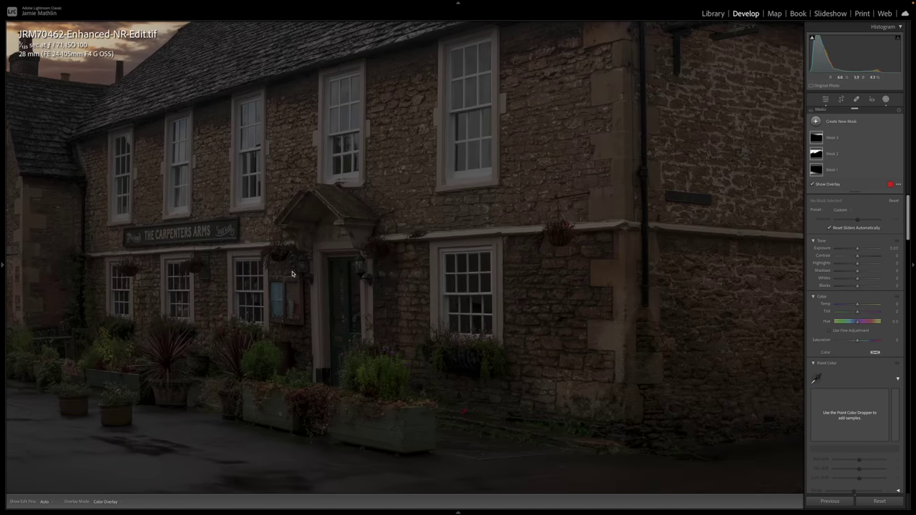
left_click_drag(278, 276, 572, 296)
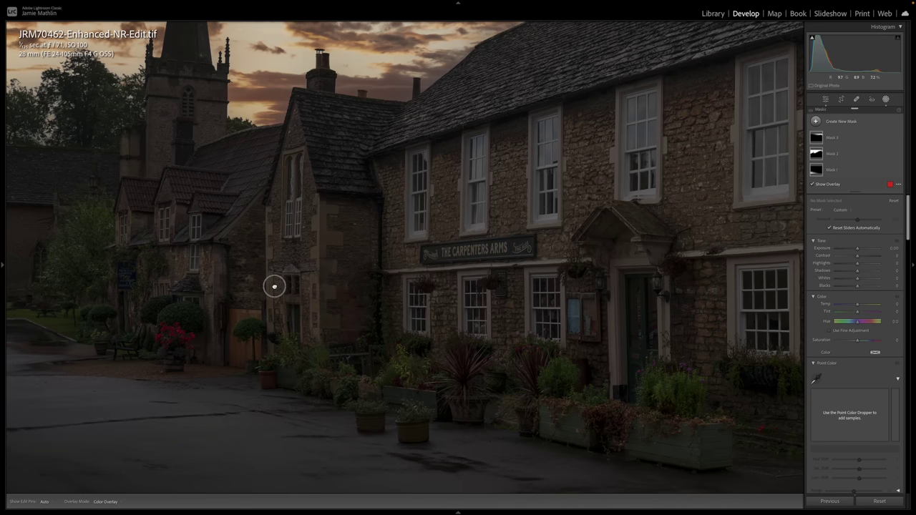
left_click_drag(274, 286, 369, 286)
left_click_drag(284, 286, 336, 289)
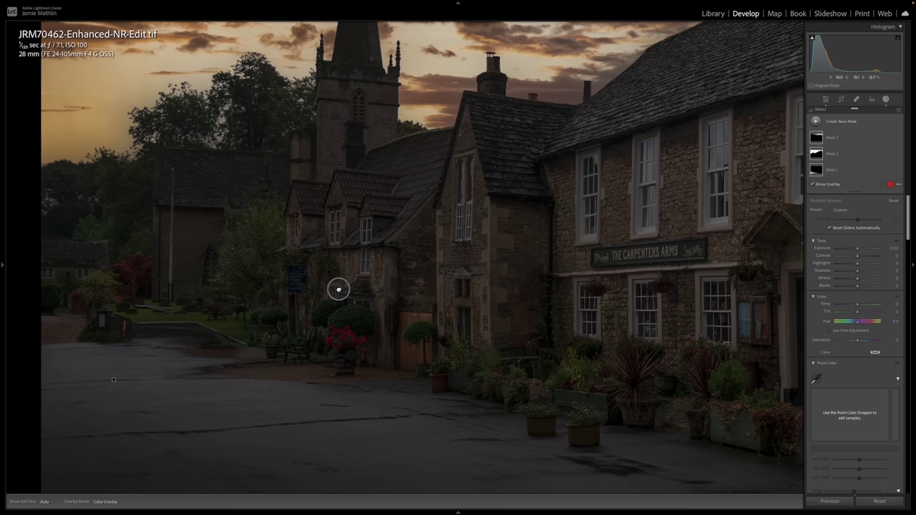
left_click_drag(397, 298, 311, 306)
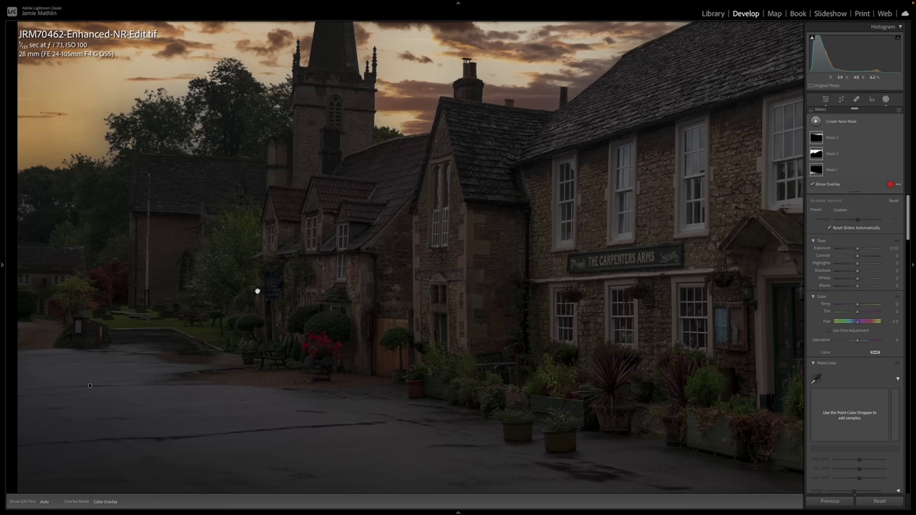
left_click_drag(341, 323, 155, 303)
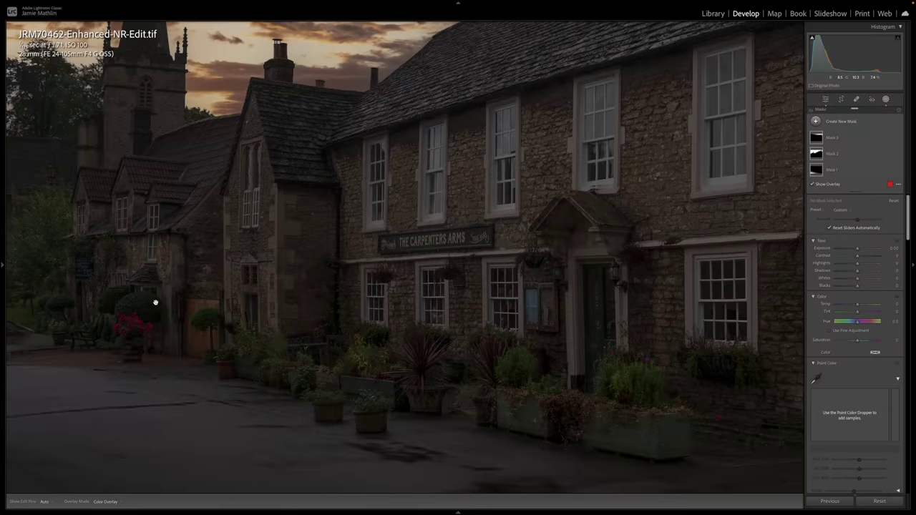
left_click_drag(454, 302, 315, 228)
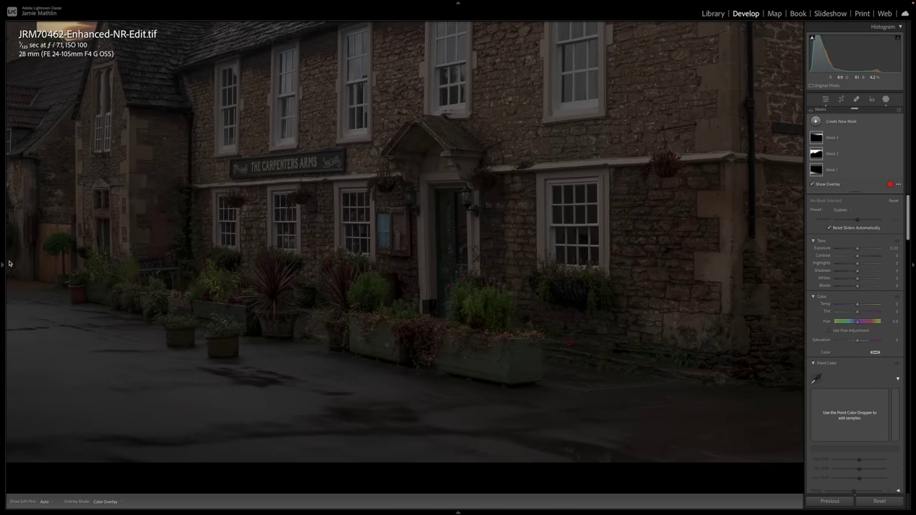
Magnify to 2x and beyond to frame the pub's front door and its lantern.
mouse_move(2, 266)
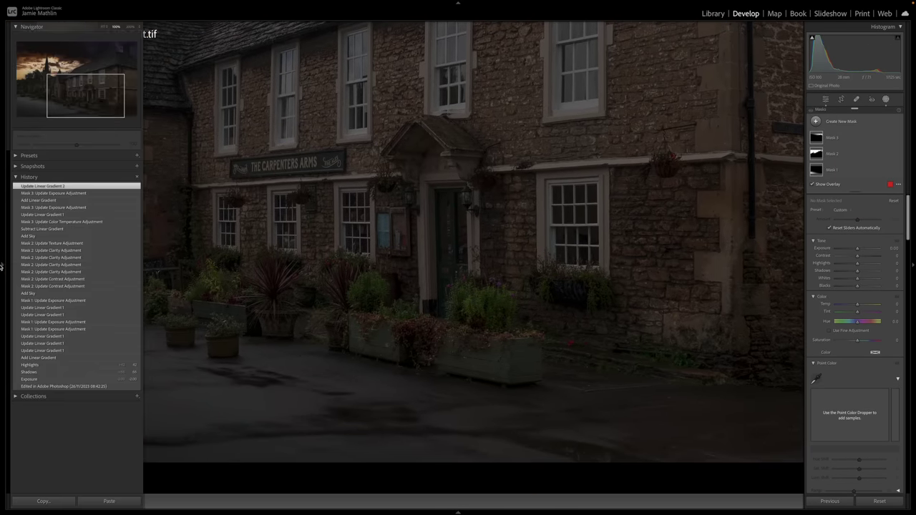
left_click(132, 27)
left_click_drag(497, 194, 445, 262)
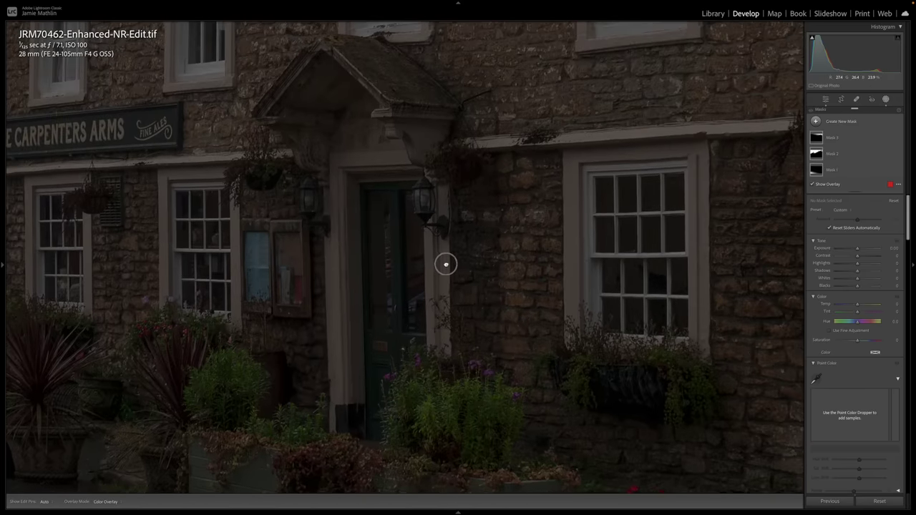
mouse_move(6, 263)
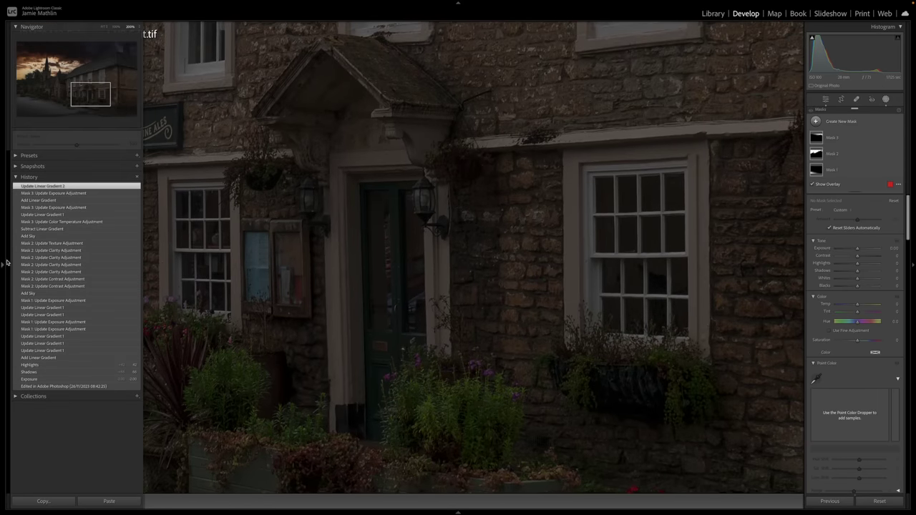
left_click(139, 30)
left_click(141, 37)
left_click_drag(460, 233, 463, 324)
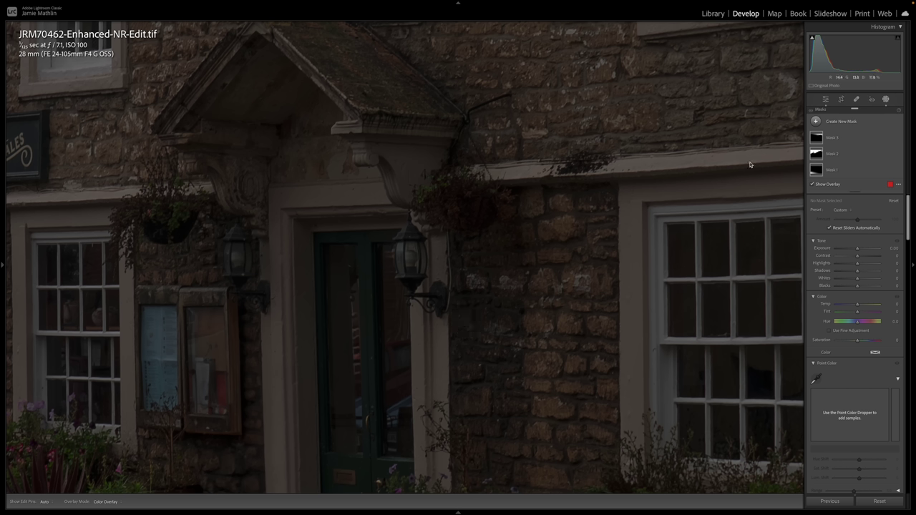
left_click(849, 123)
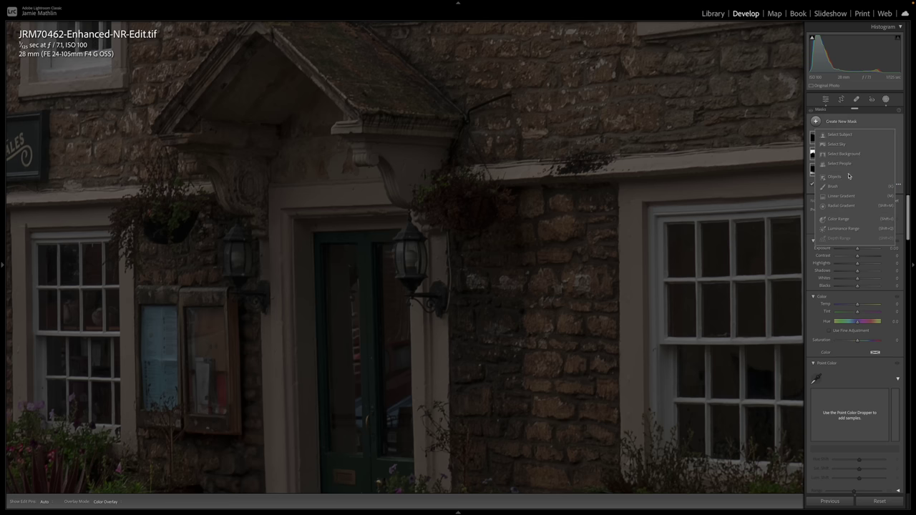
Draw a radial gradient mask fitted over the lantern beside the pub door.
left_click(841, 206)
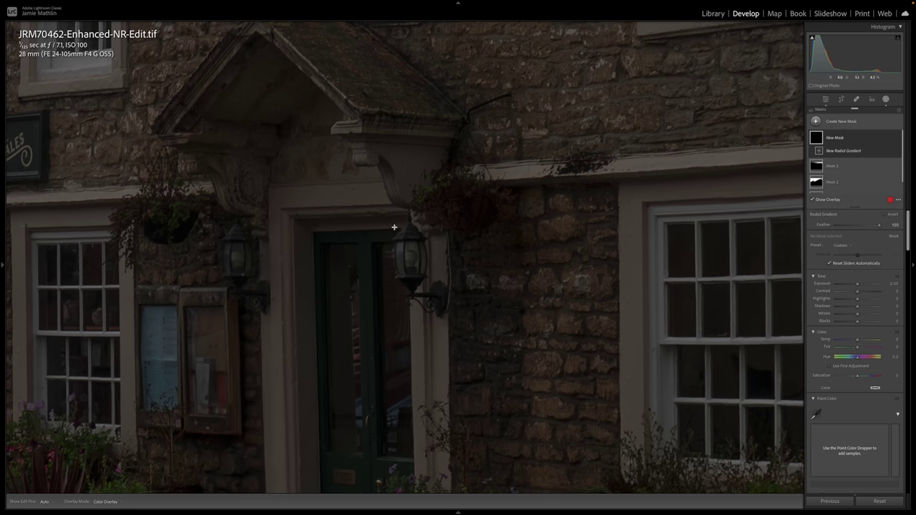
left_click_drag(402, 226, 435, 287)
left_click_drag(402, 227, 382, 256)
left_click_drag(409, 196, 409, 207)
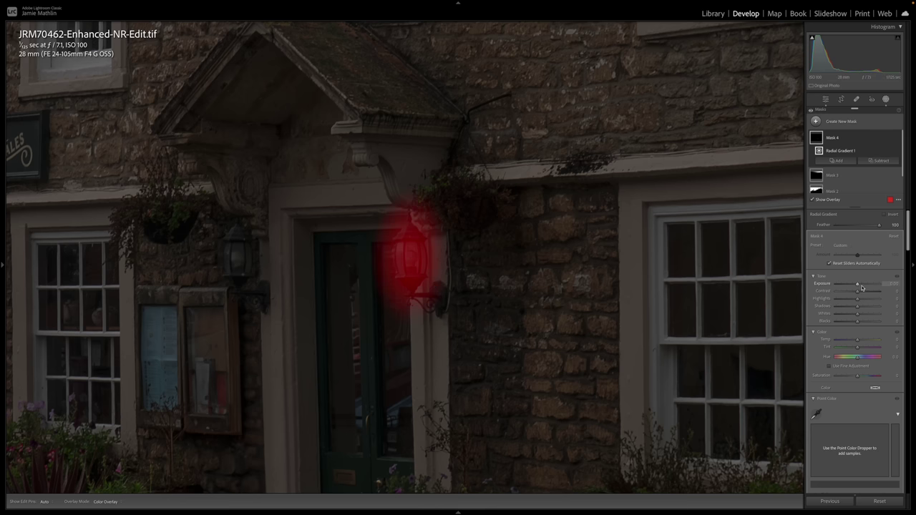
Raise the lantern mask's Exposure to +4.00, warm its Temp and Tint, and zoom to 400%.
left_click_drag(857, 284, 888, 286)
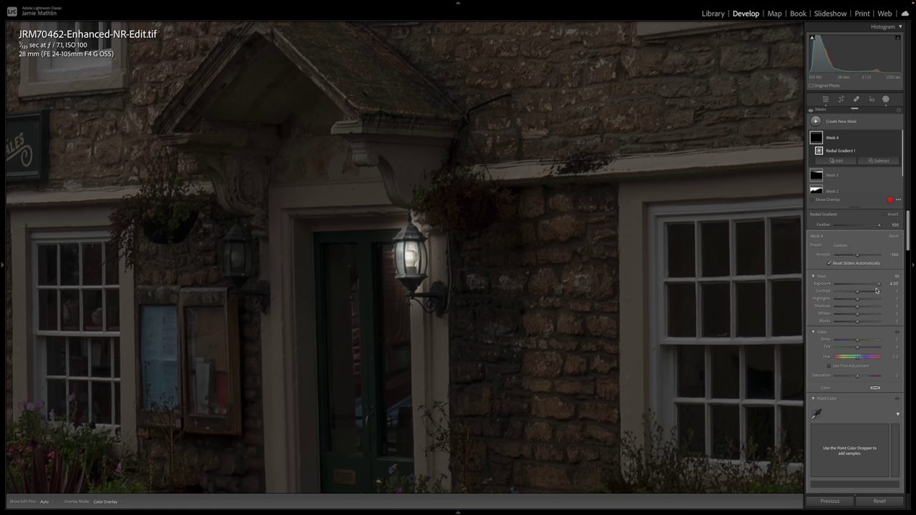
left_click_drag(866, 340, 861, 348)
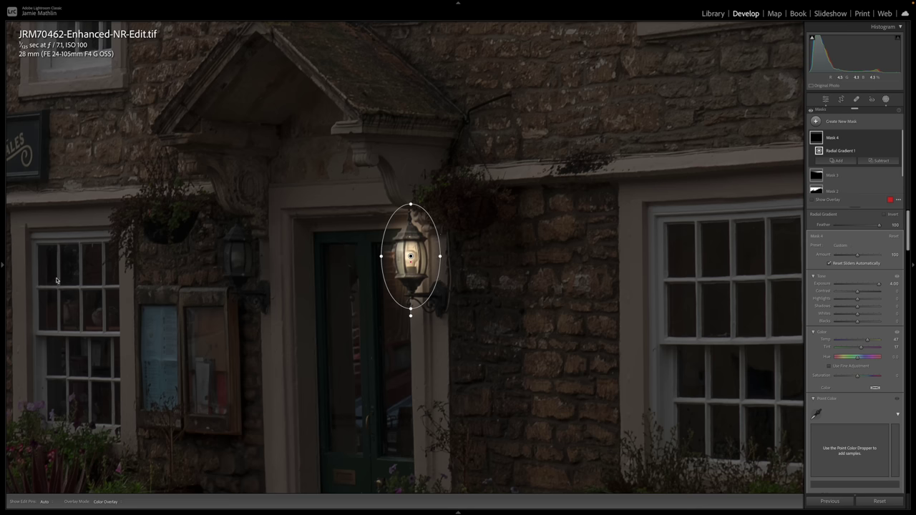
mouse_move(5, 265)
left_click(137, 29)
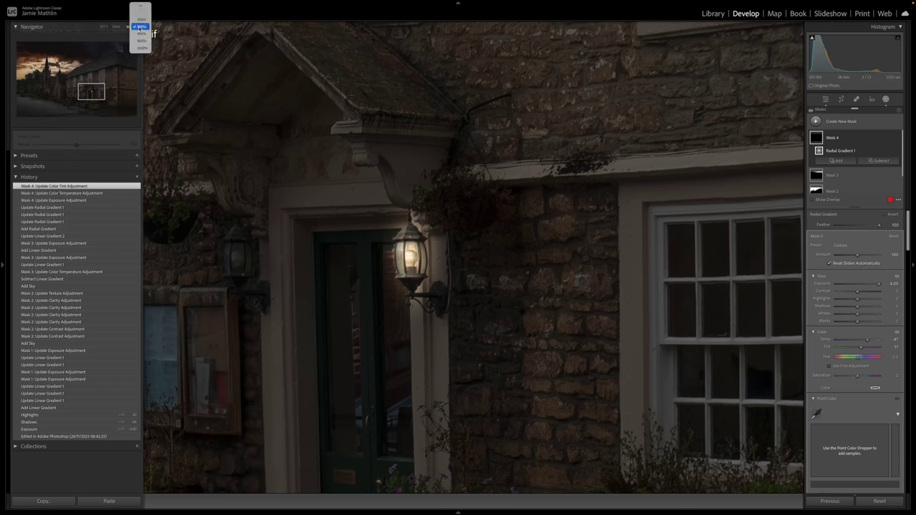
left_click(140, 36)
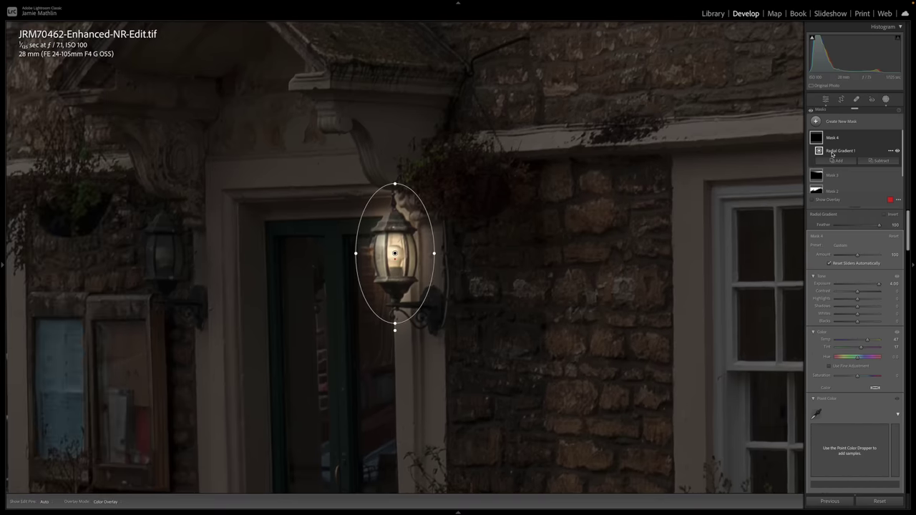
Add a hard-edged, zero-feather Subtract brush to Mask 4 and paint out the wall glow beside the lantern.
left_click(880, 160)
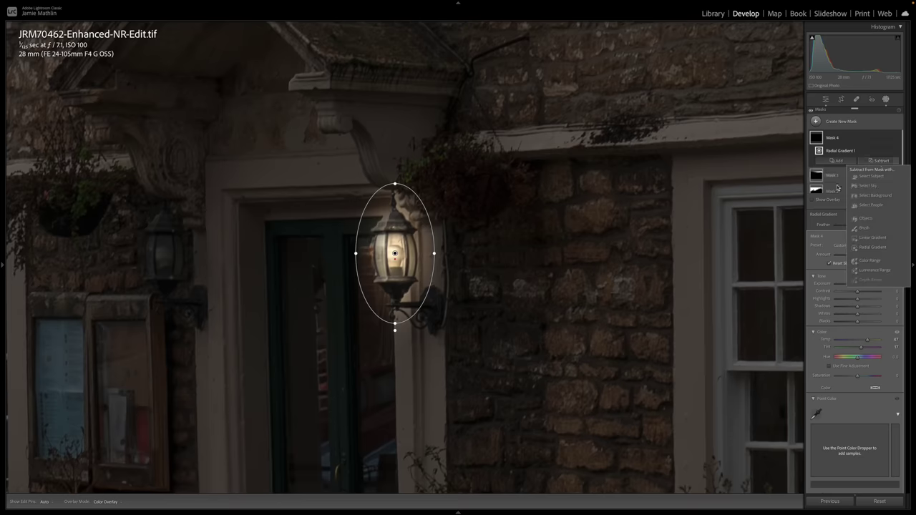
left_click(861, 229)
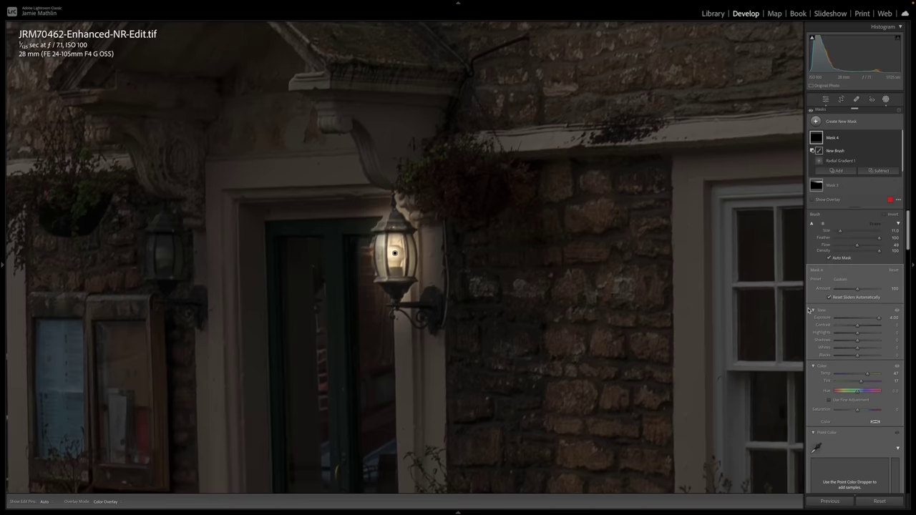
mouse_move(878, 237)
left_mouse_down()
mouse_move(828, 239)
mouse_move(903, 246)
left_mouse_up()
left_click_drag(429, 227, 434, 231)
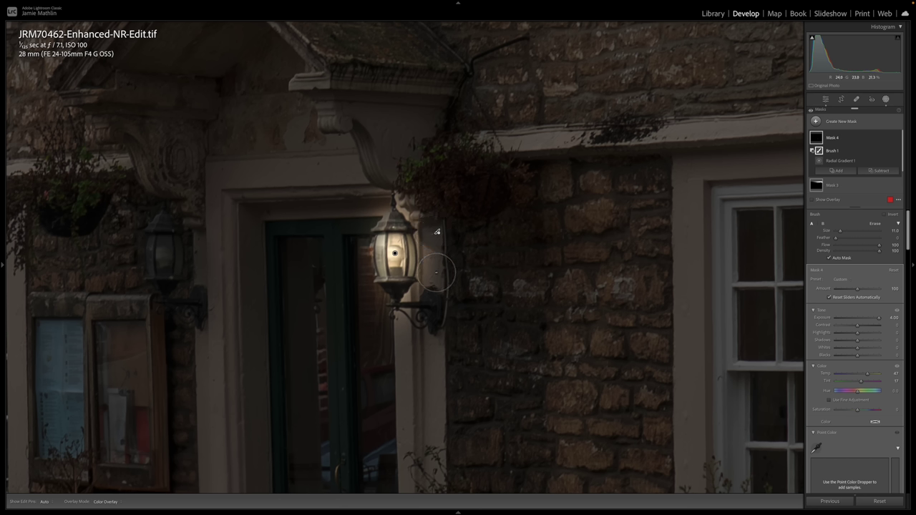
scroll(429, 275, "down", 7)
scroll(421, 276, "down", 1)
Zoom in on the lantern, toggle the edit pins to judge the erasing, then zoom out.
key("h")
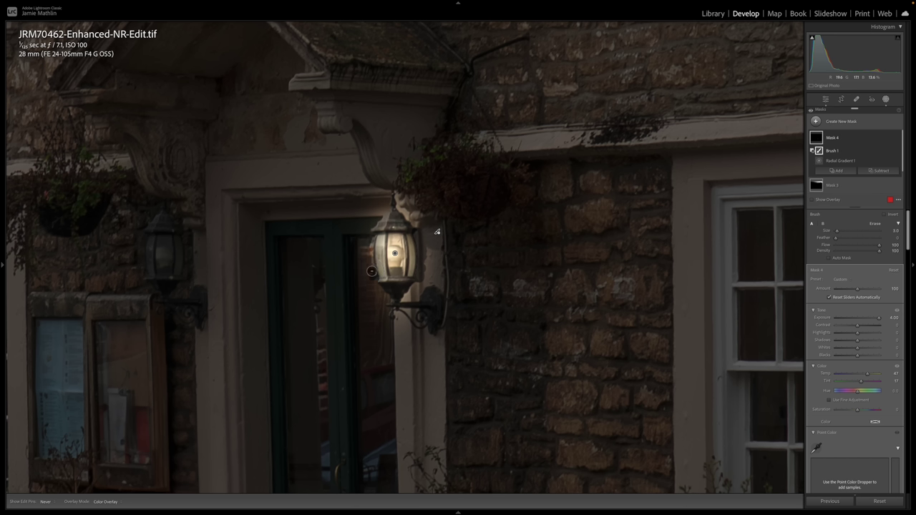
key("h")
key("h")
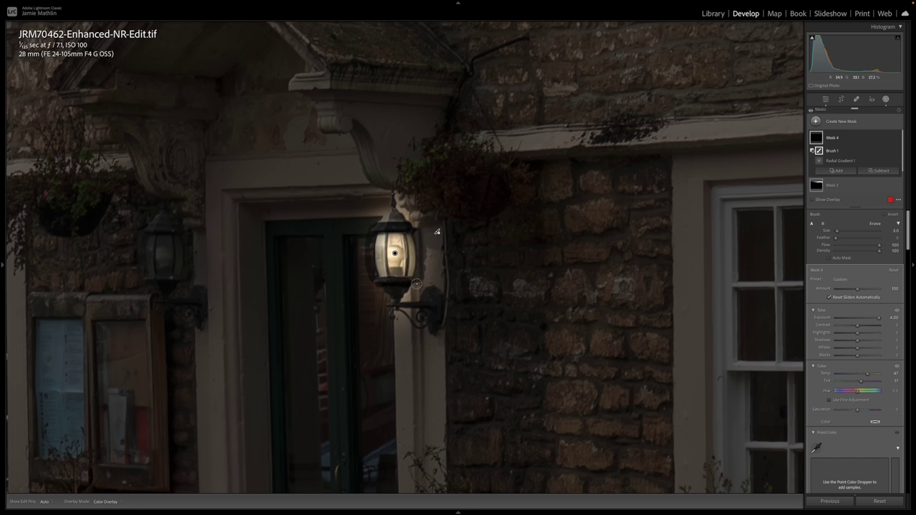
key("h")
key("h")
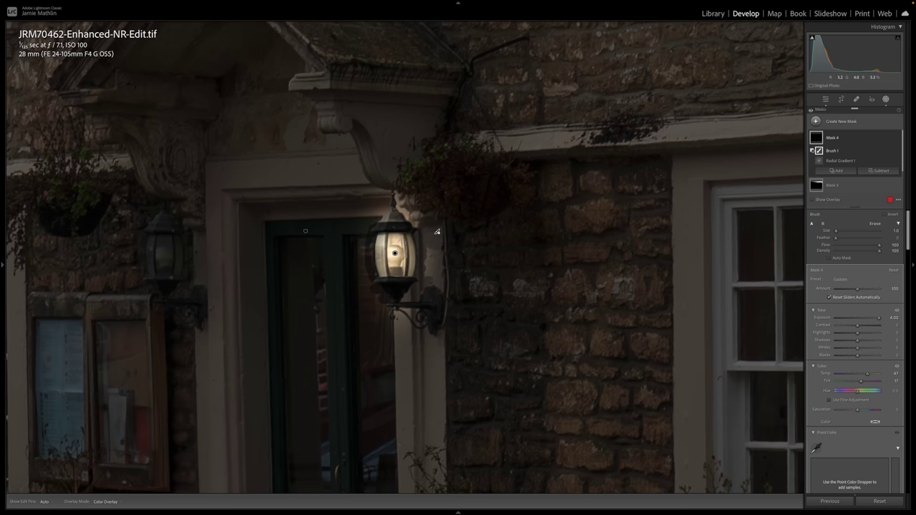
mouse_move(2, 266)
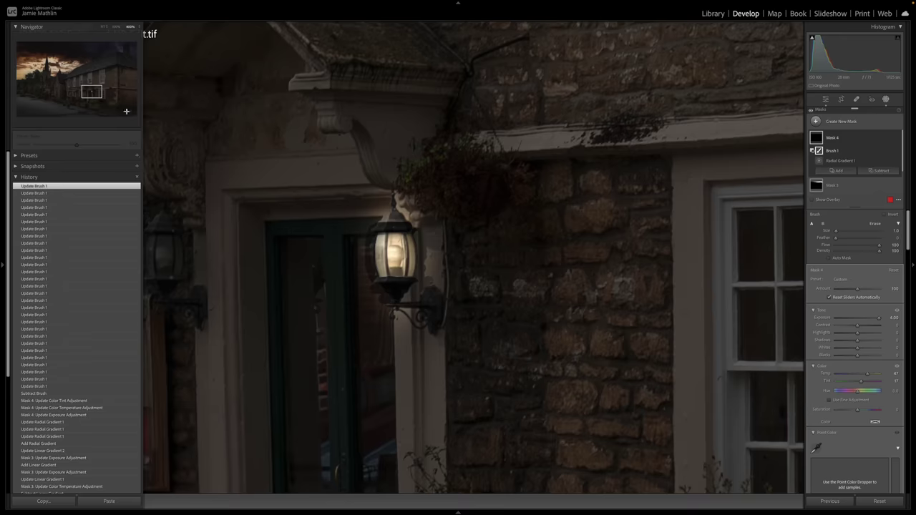
left_click(136, 27)
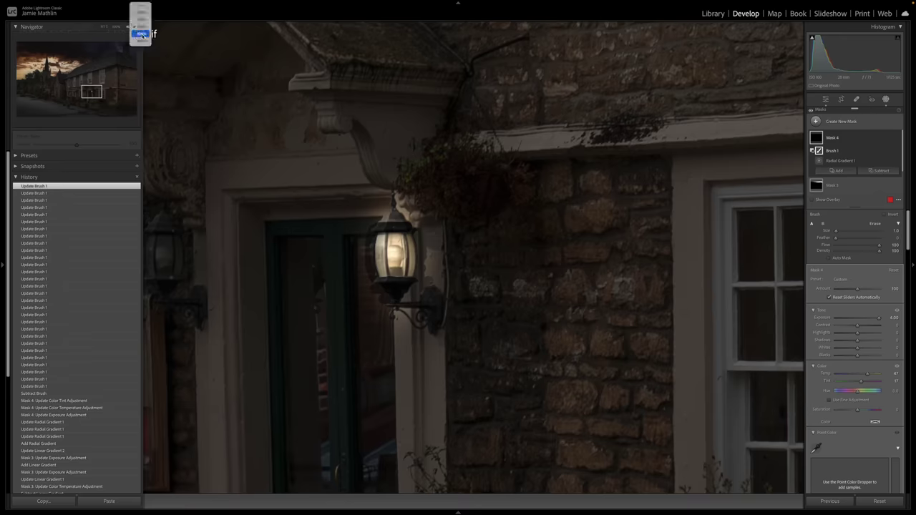
left_click(142, 34)
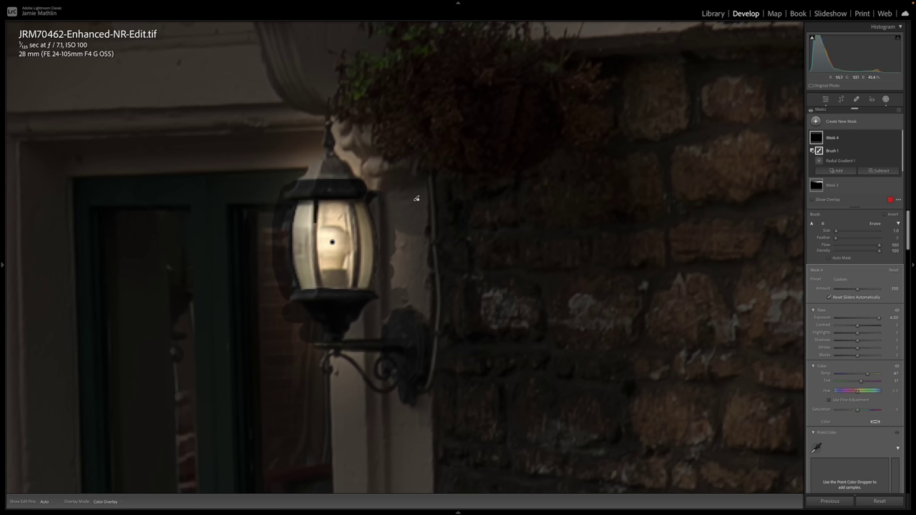
key("h")
key("h")
key("h")
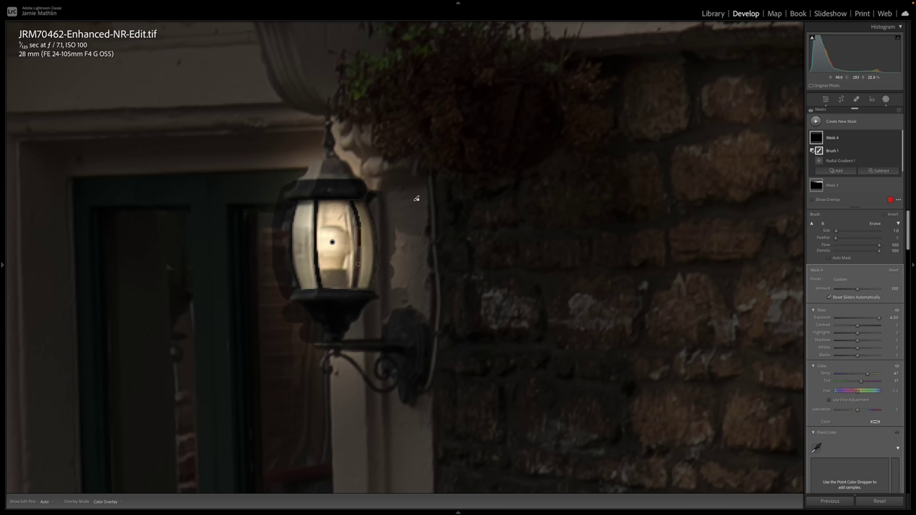
key("h")
left_click(2, 264)
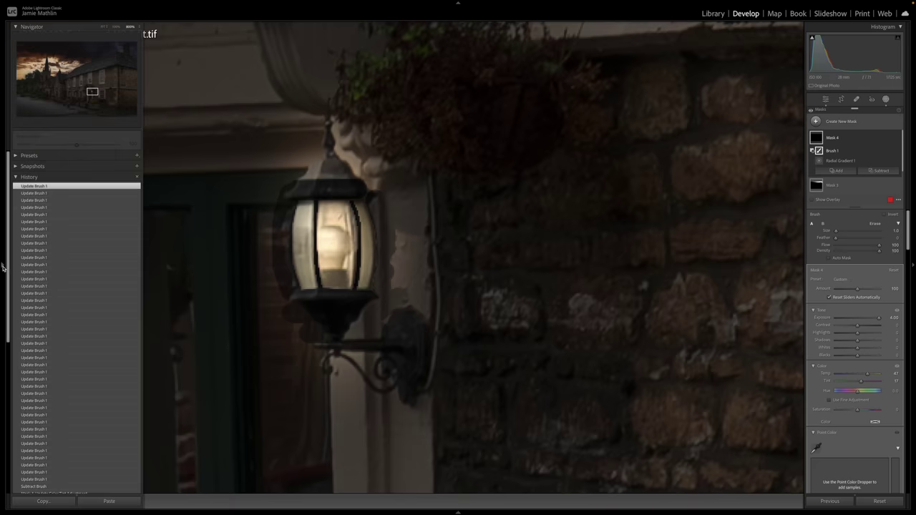
left_click(116, 29)
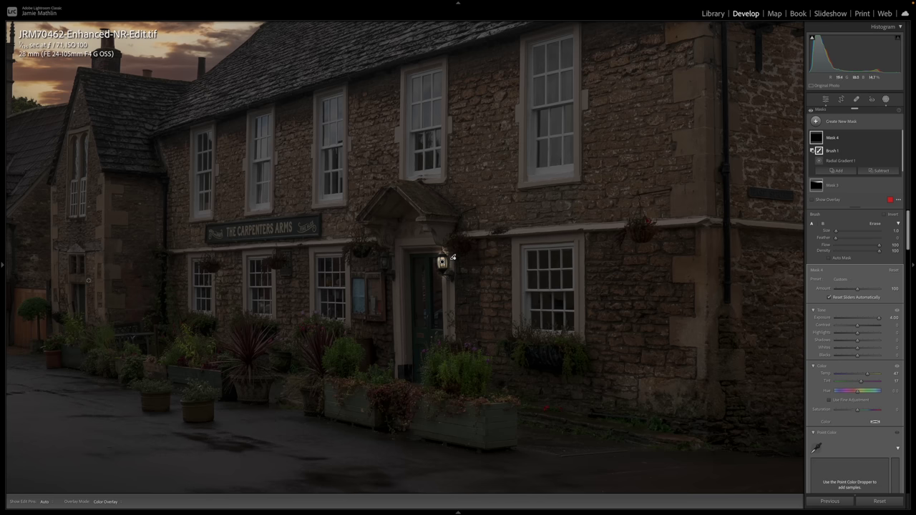
mouse_move(6, 264)
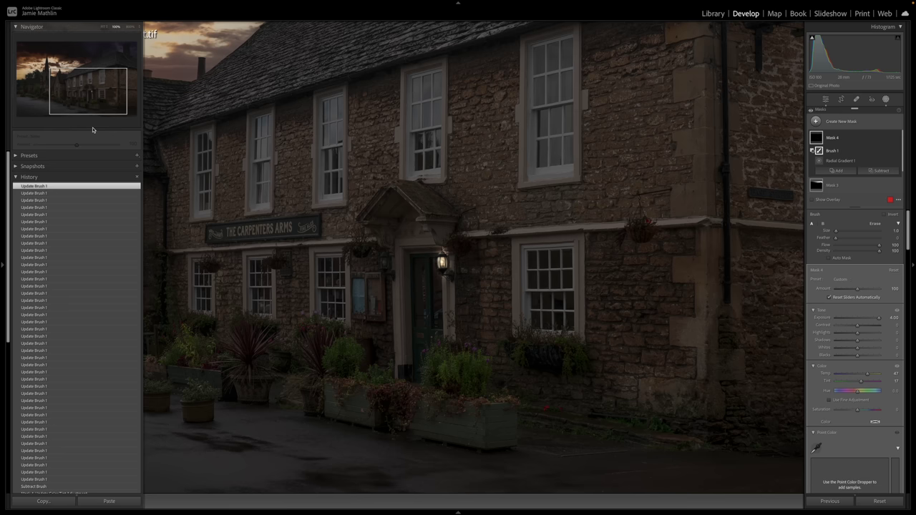
Zoom far in on the lantern and toggle edit pins to inspect Mask 4's red coverage.
left_click(139, 27)
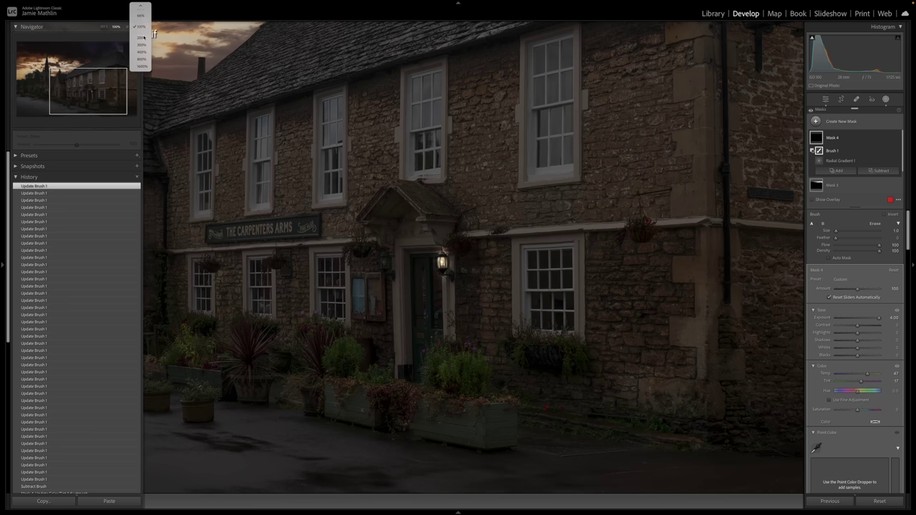
left_click(145, 43)
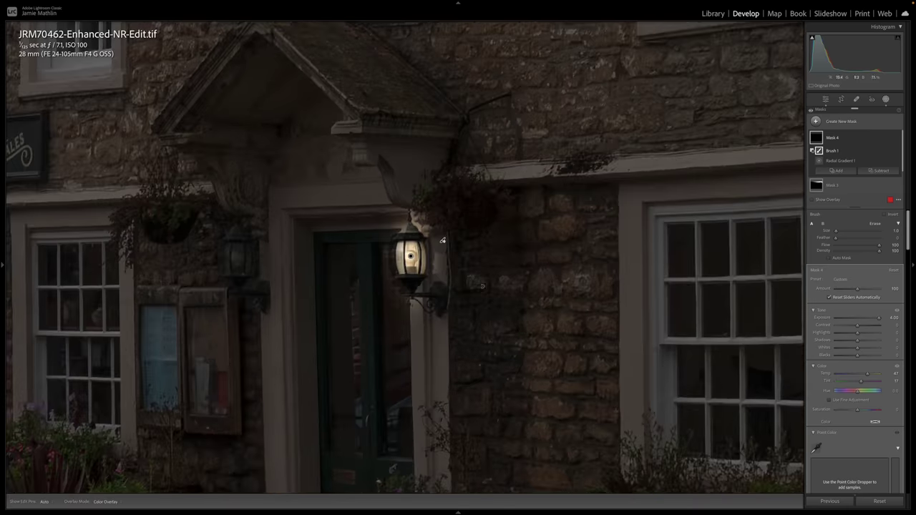
scroll(444, 272, "up", 10)
key("h")
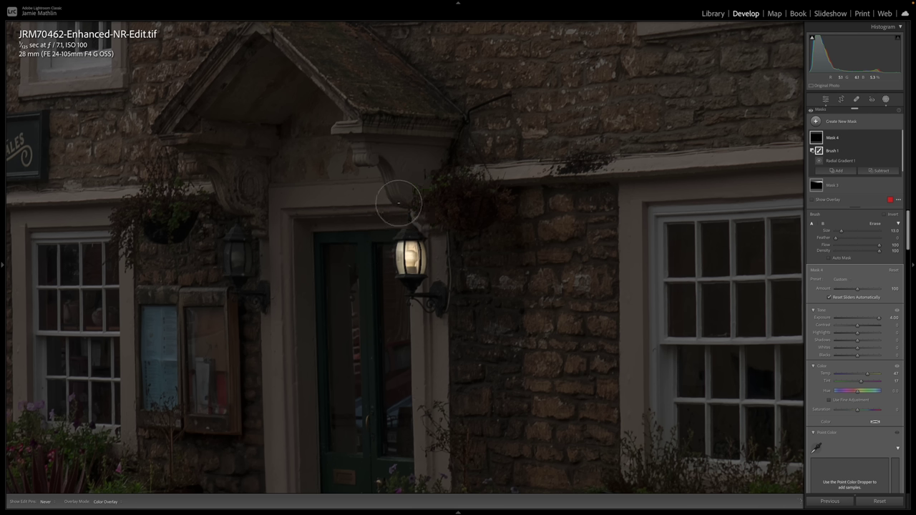
key("h")
mouse_move(816, 139)
key("h")
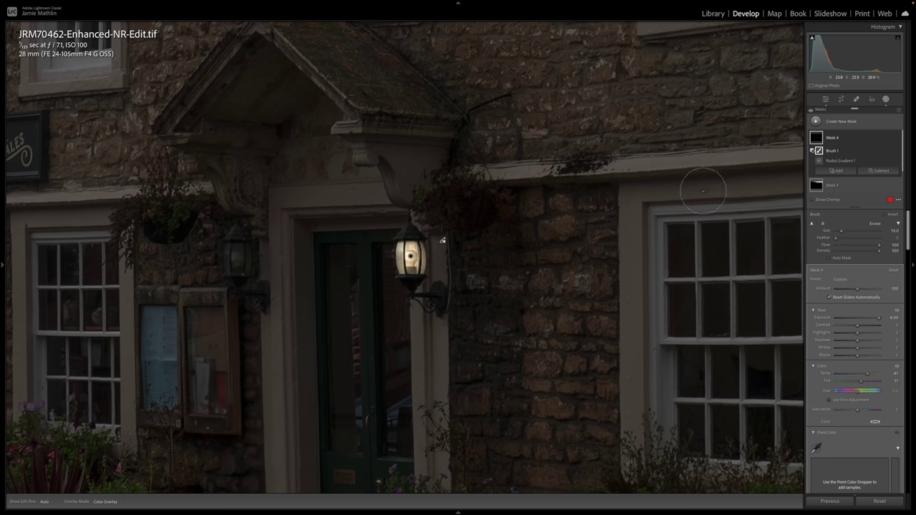
key("h")
Duplicate Mask 4, shrink the copy's radial gradient onto the lamp centre, and set Exposure to 2.65.
left_click(411, 257)
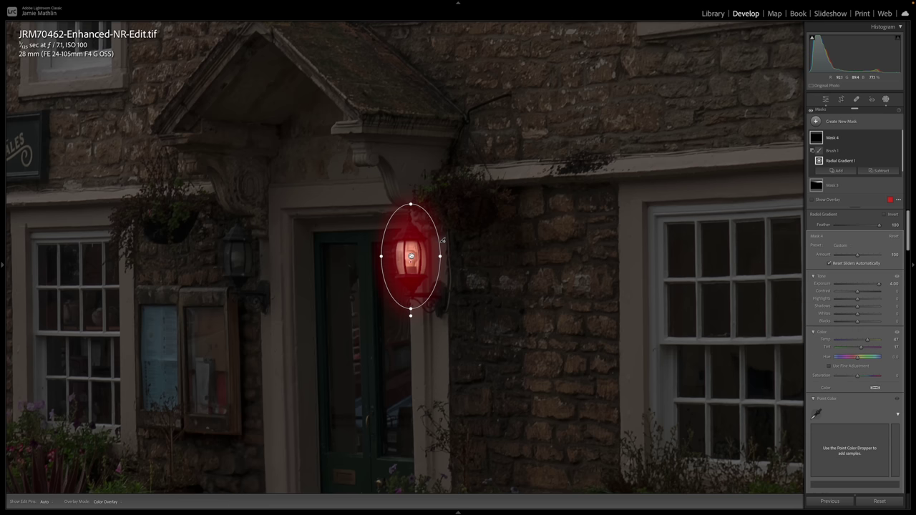
right_click(410, 257)
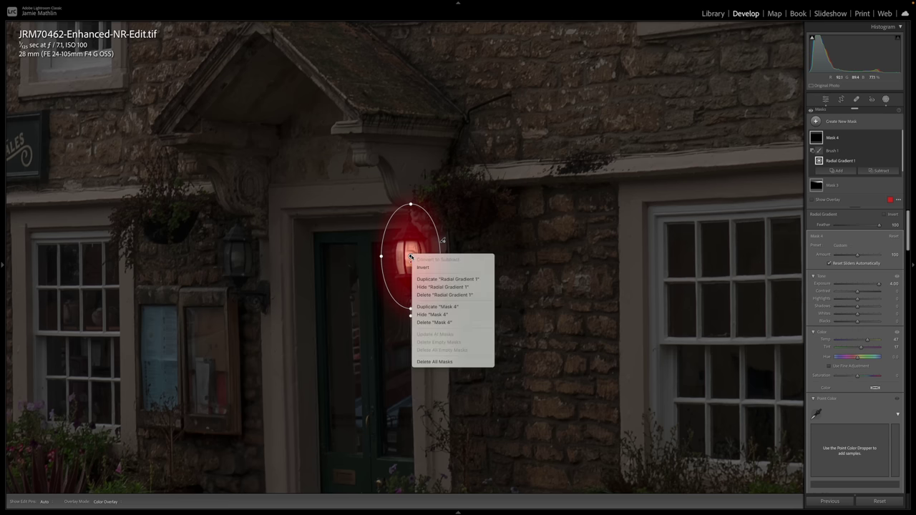
left_click(432, 309)
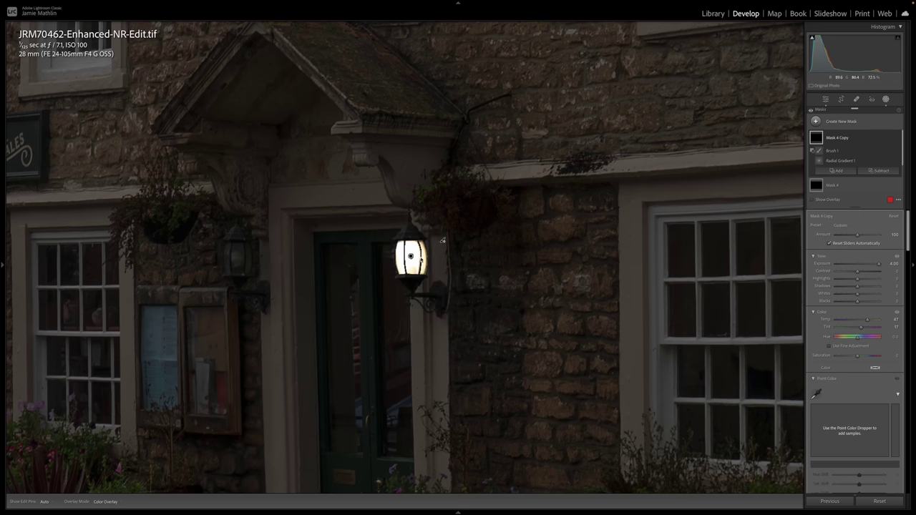
left_click(412, 257)
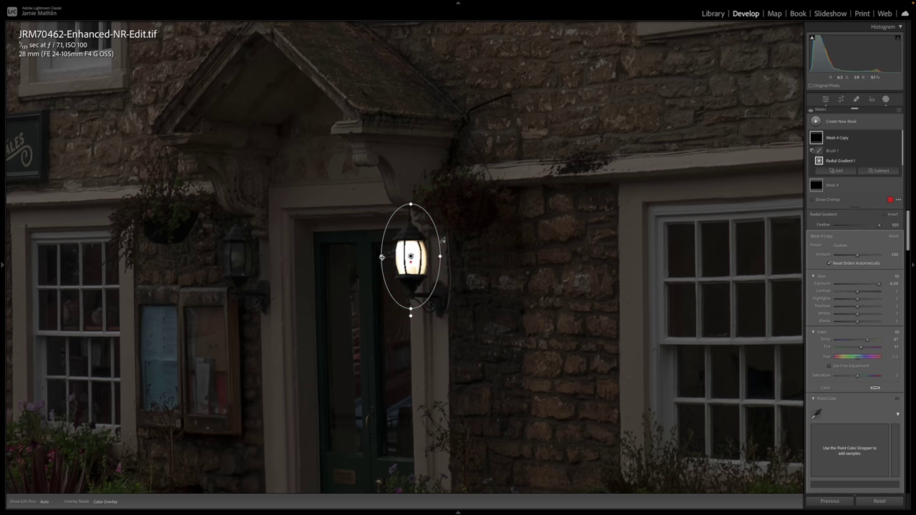
left_click_drag(382, 257, 407, 258)
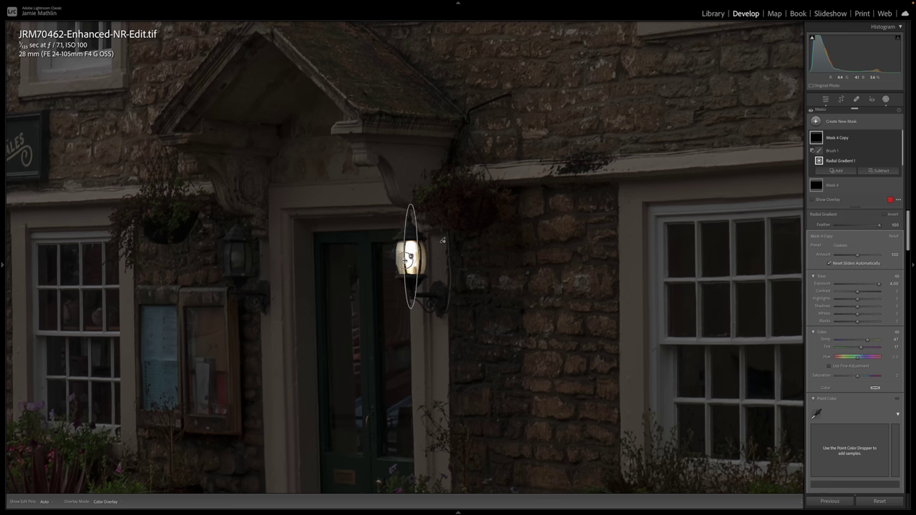
left_click_drag(411, 205, 412, 248)
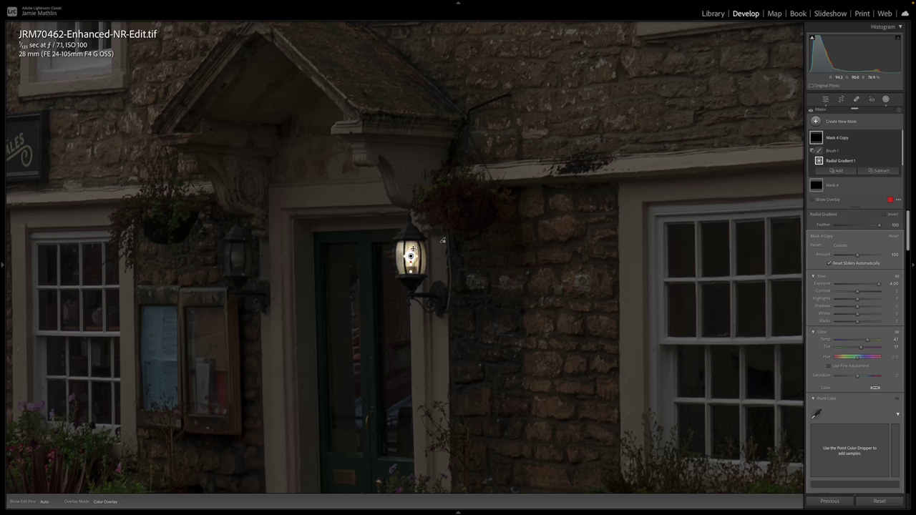
left_click(873, 286)
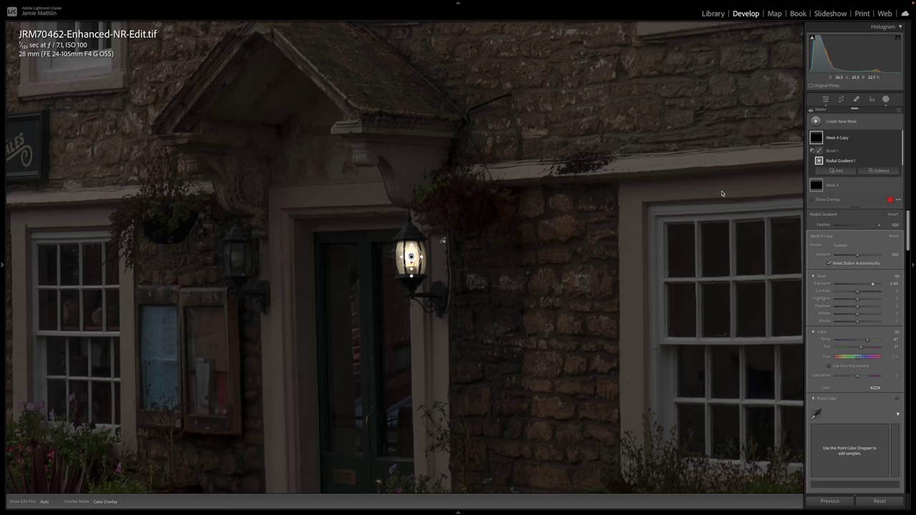
left_click(856, 123)
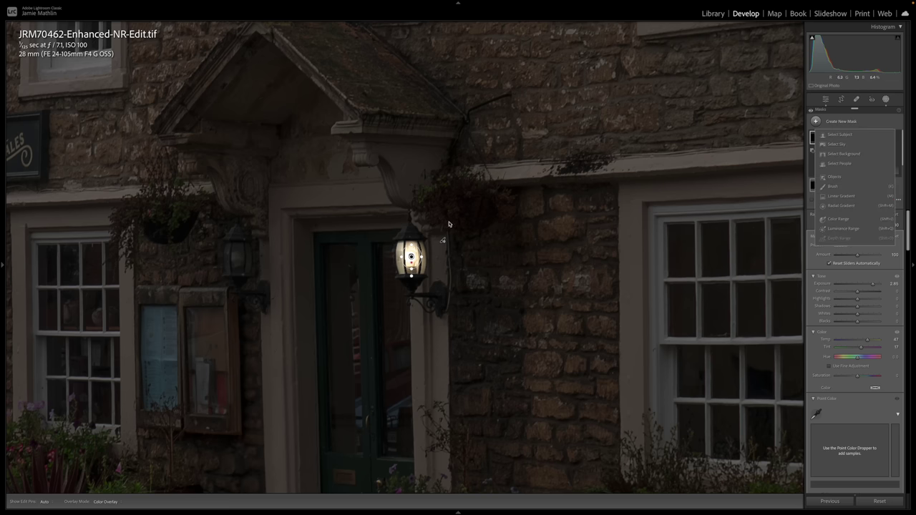
Create a new radial gradient mask over the left lantern.
left_click(885, 99)
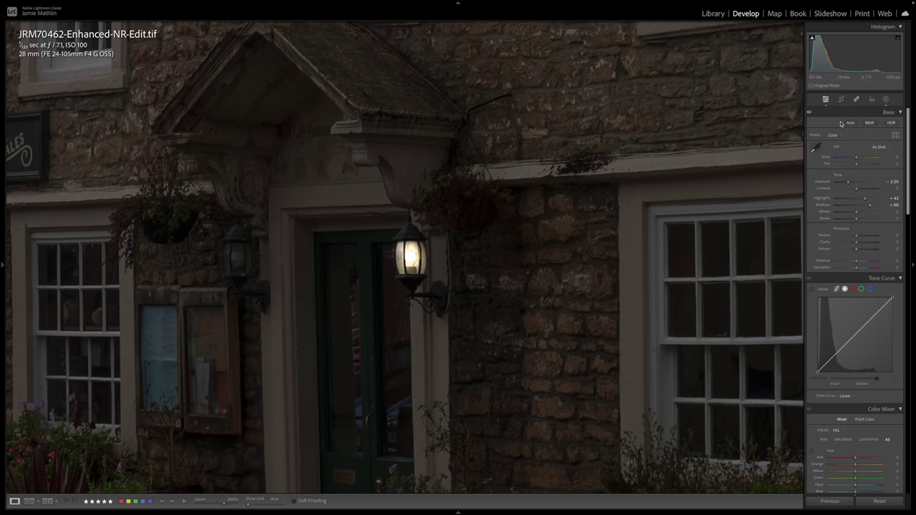
left_click(886, 99)
left_click(828, 119)
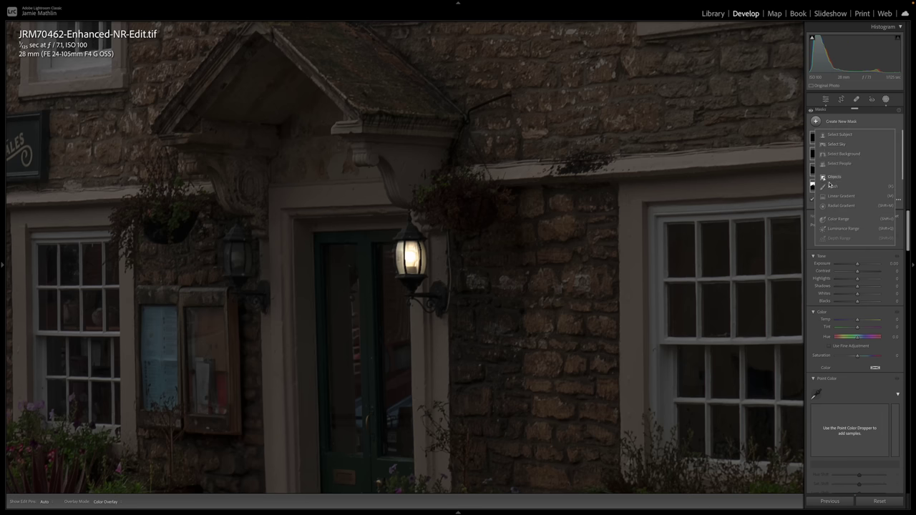
left_click(835, 205)
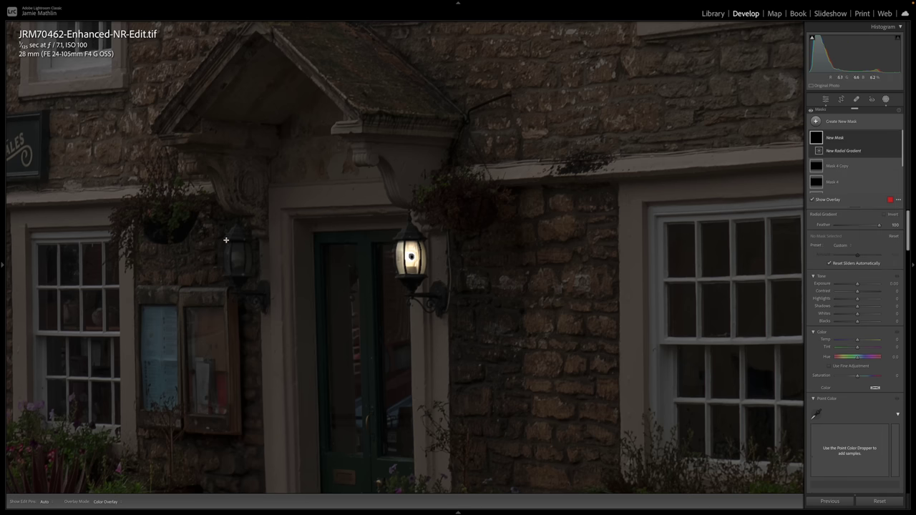
left_click_drag(226, 240, 255, 287)
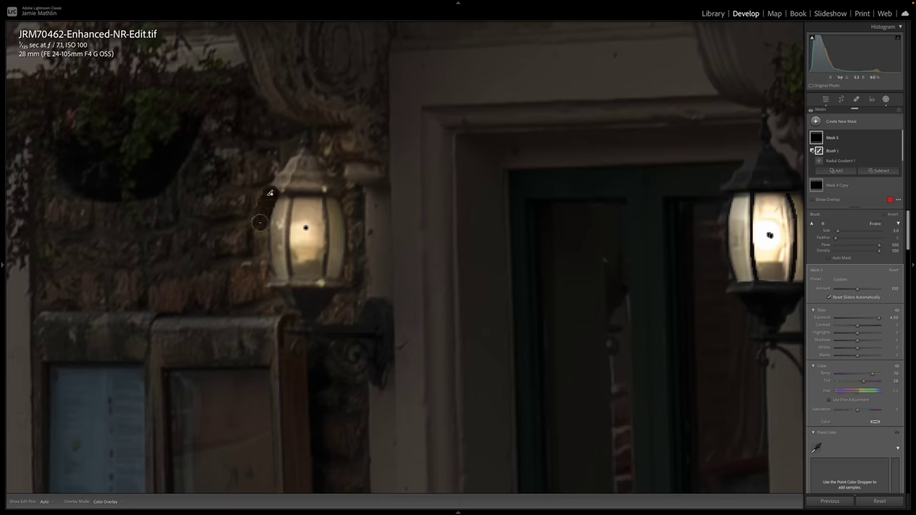
Brush the new mask off the left lantern's dark frame and ribs.
mouse_move(259, 222)
left_mouse_down()
mouse_move(308, 196)
mouse_move(354, 212)
mouse_move(343, 288)
mouse_move(290, 272)
mouse_move(329, 240)
left_mouse_up()
key("ctrl+z")
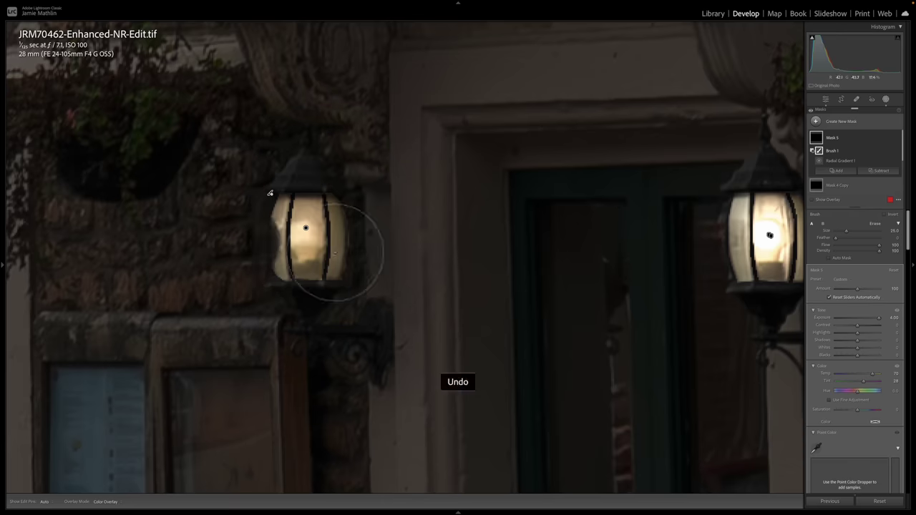
left_click_drag(291, 193, 288, 194)
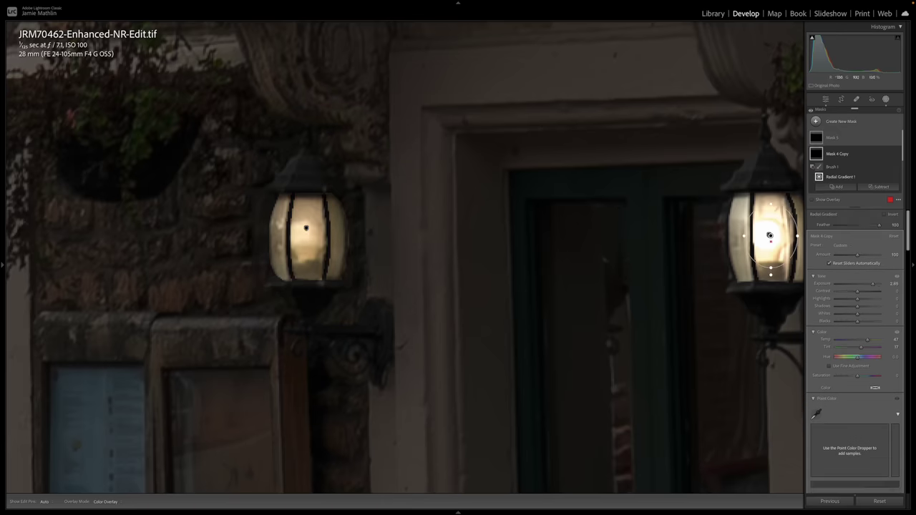
left_click_drag(879, 284, 876, 285)
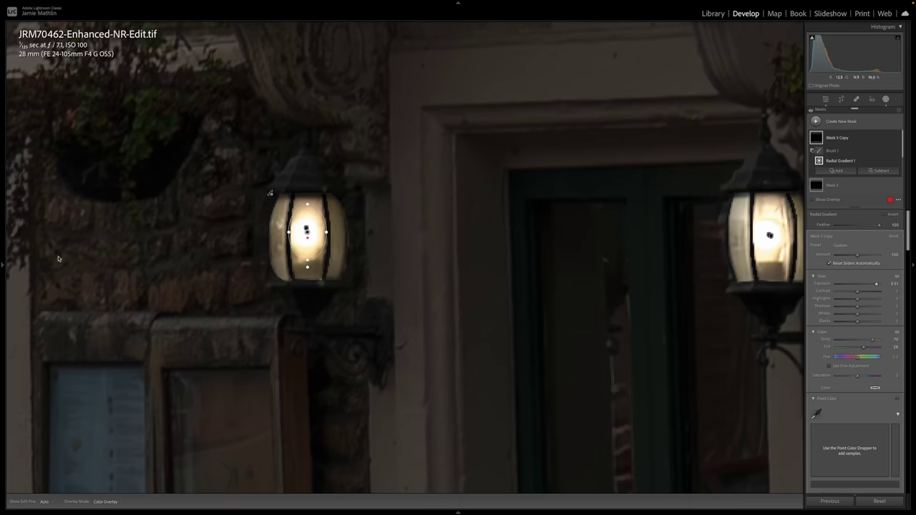
Add a radial gradient around the left lantern, narrow and shorten its ellipse, and set Exposure to 1.94.
mouse_move(10, 271)
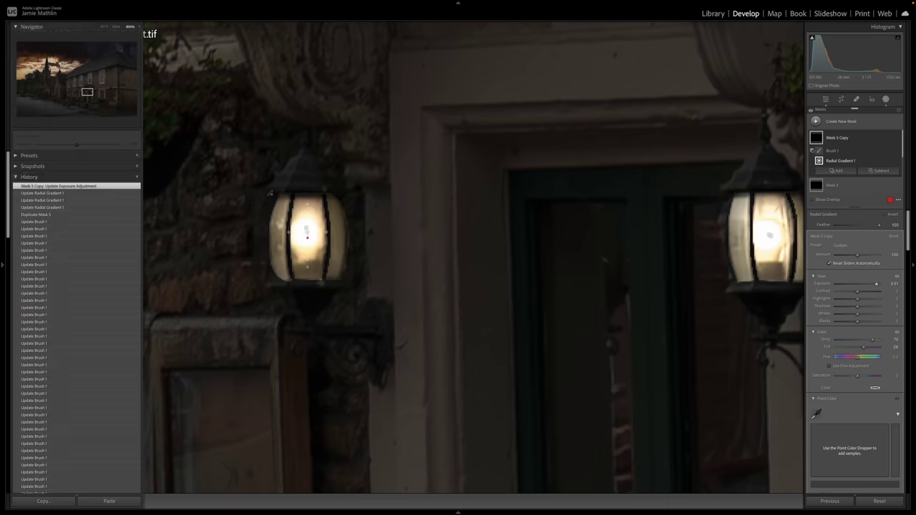
left_click(116, 28)
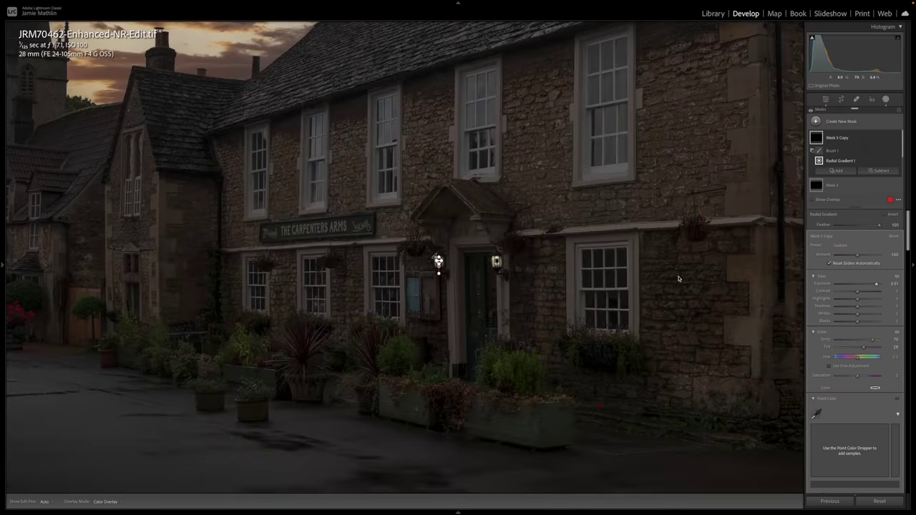
left_click(885, 100)
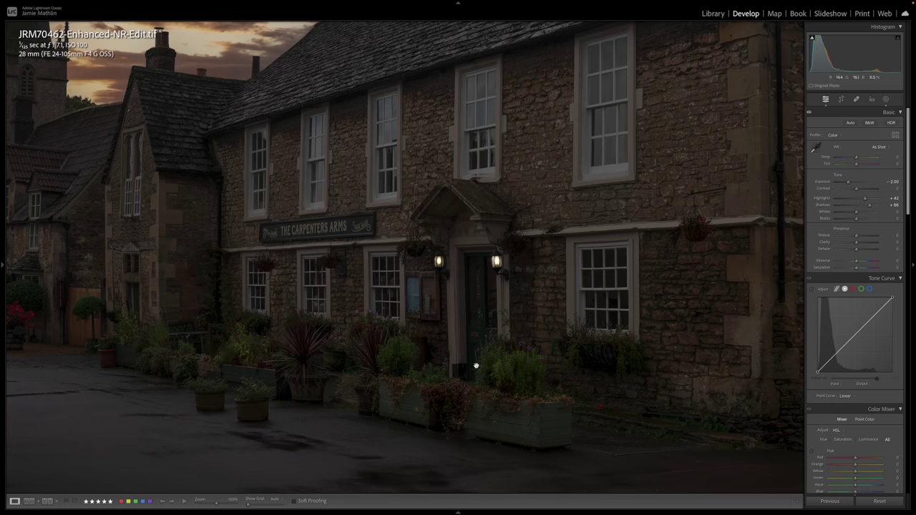
left_click(886, 100)
left_click(840, 122)
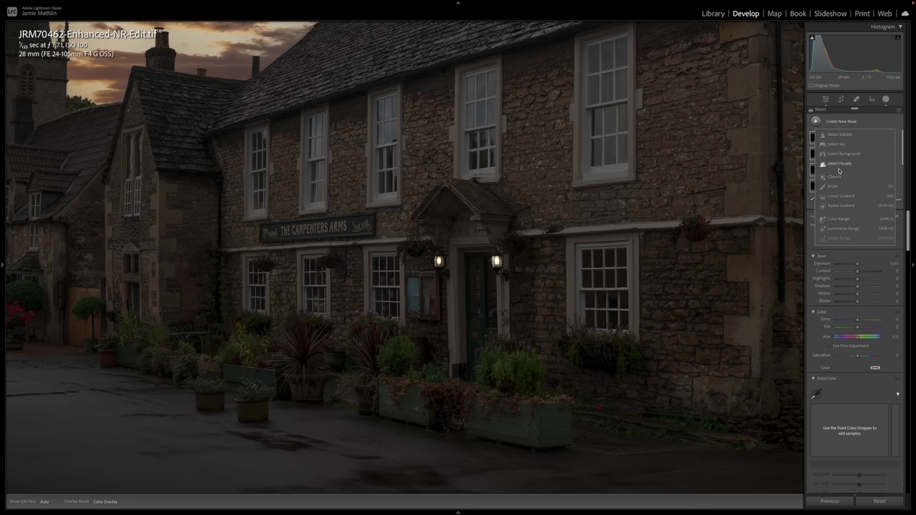
left_click(839, 203)
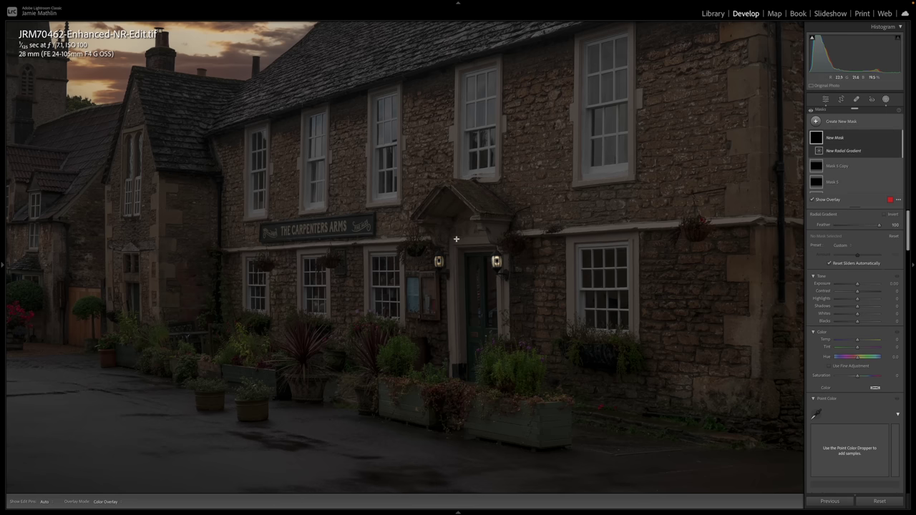
mouse_move(435, 249)
left_mouse_down()
mouse_move(480, 274)
mouse_move(497, 260)
mouse_move(434, 250)
mouse_move(438, 262)
left_mouse_up()
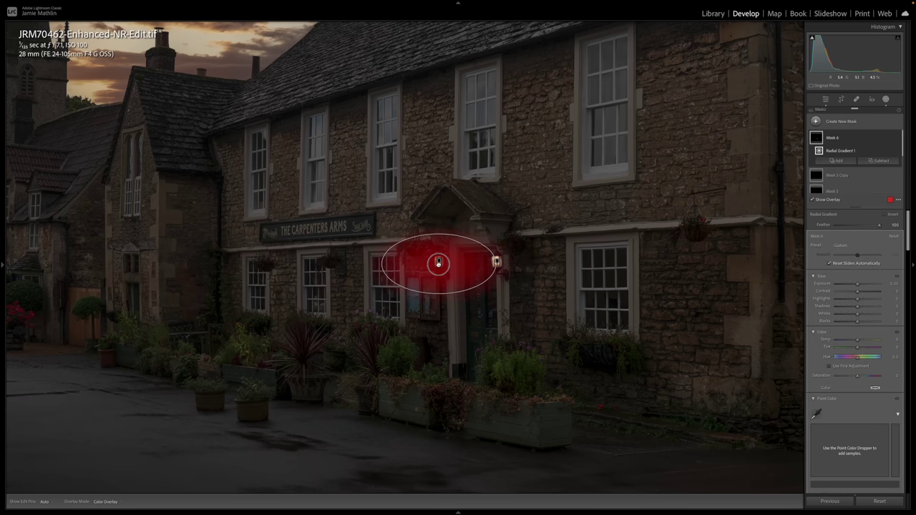
left_click_drag(383, 265, 400, 265)
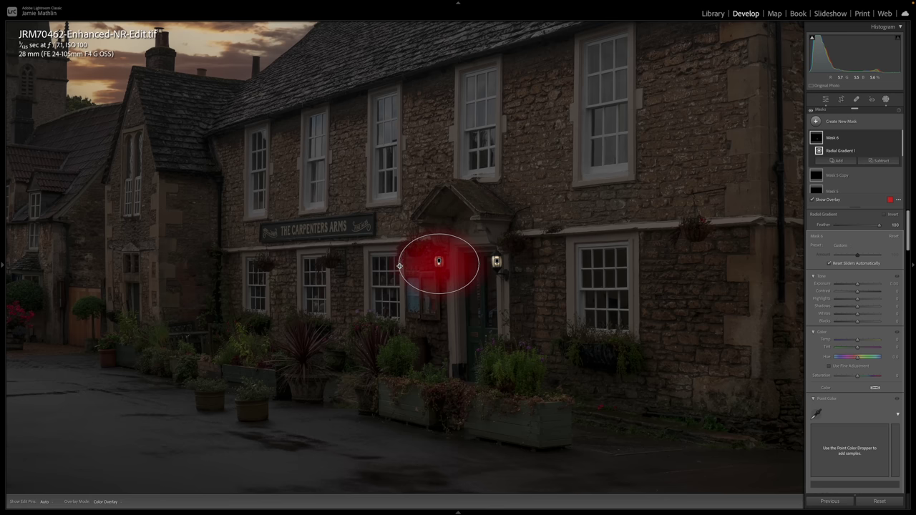
left_click_drag(439, 294, 439, 291)
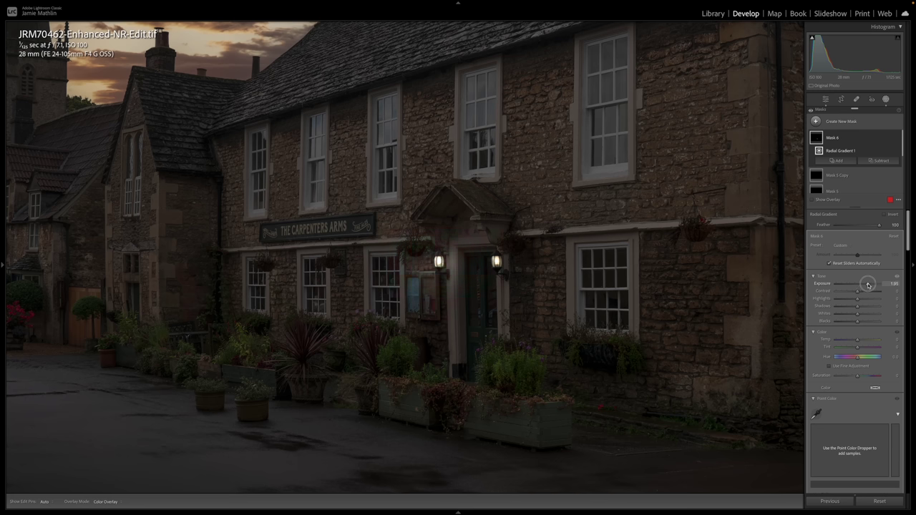
left_click_drag(868, 285, 867, 285)
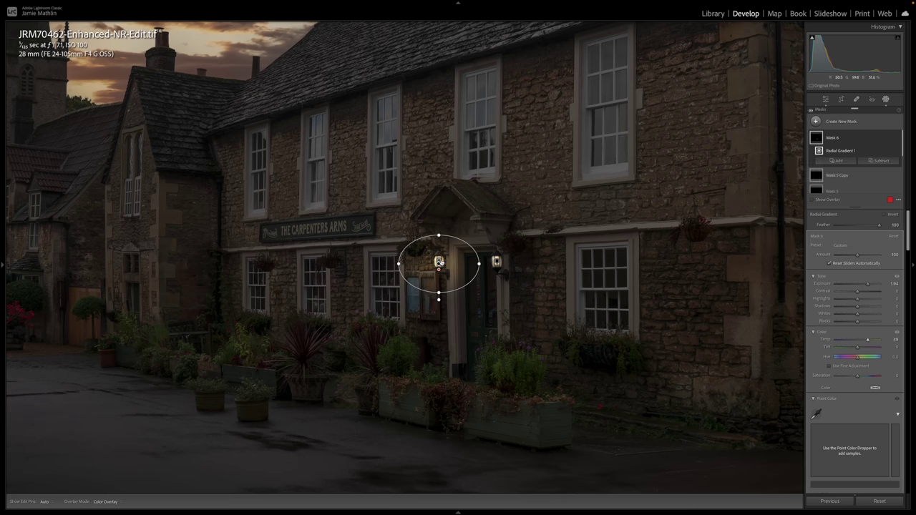
left_click(439, 262)
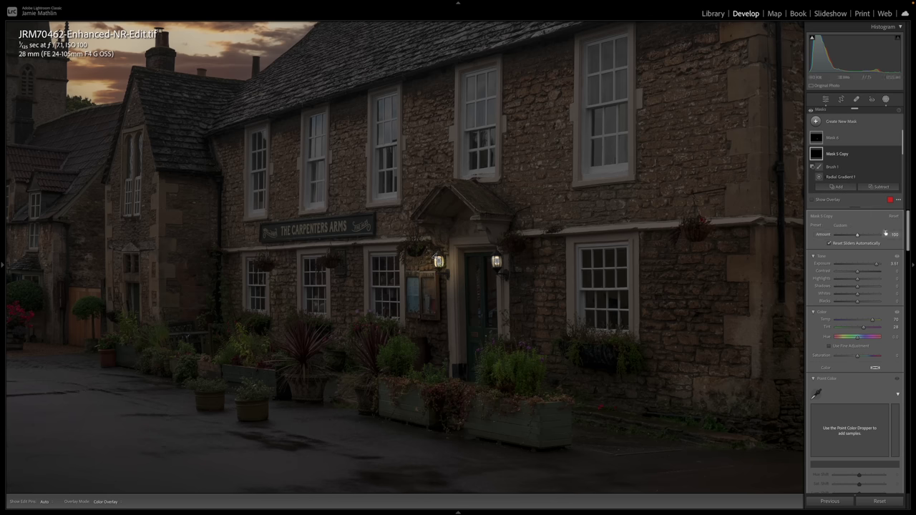
Lower Mask 5 Copy's exposure to 1.80 and raise it again, then review Mask 5 and Mask 6.
mouse_move(870, 265)
left_mouse_down()
mouse_move(842, 268)
mouse_move(886, 270)
mouse_move(836, 270)
mouse_move(877, 271)
left_mouse_up()
left_click(839, 154)
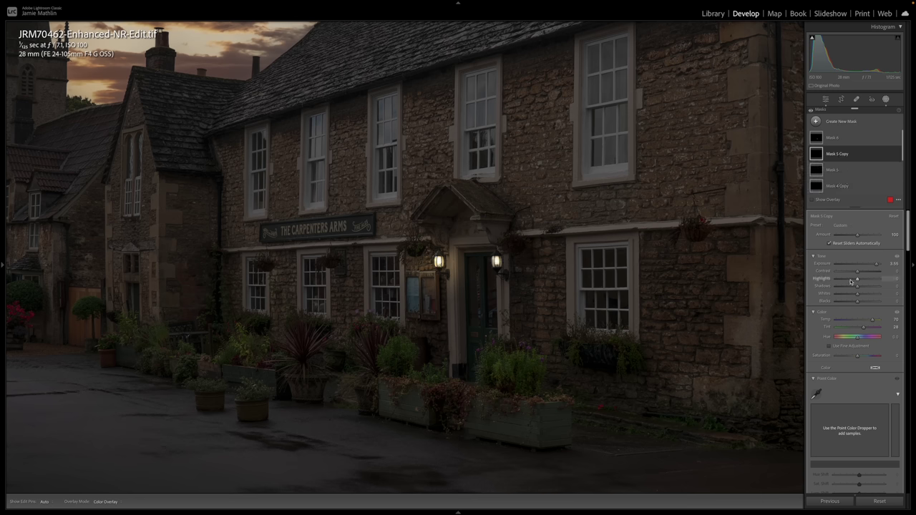
mouse_move(868, 265)
left_mouse_down()
mouse_move(845, 265)
mouse_move(887, 266)
mouse_move(871, 265)
left_mouse_up()
left_click(844, 169)
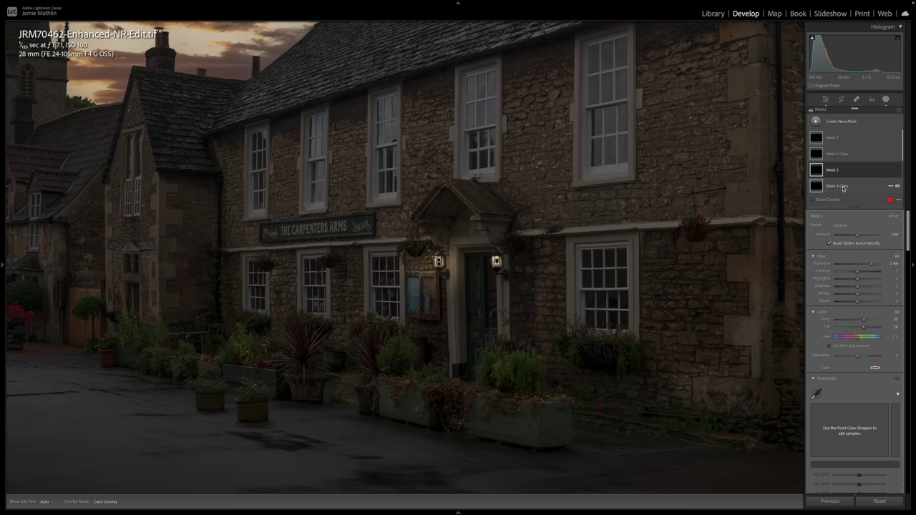
left_click(832, 138)
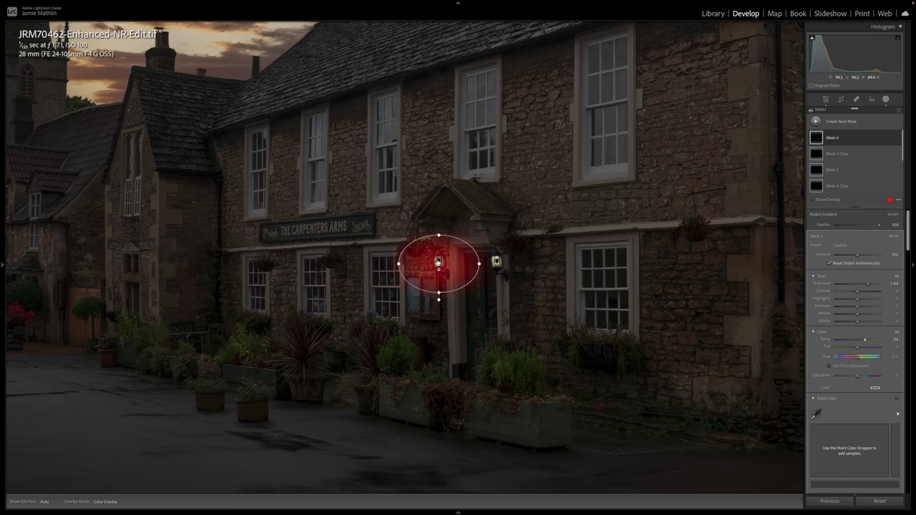
Duplicate Mask 6 onto the lantern beside the door and recentre Mask 6 on the left lantern.
right_click(439, 263)
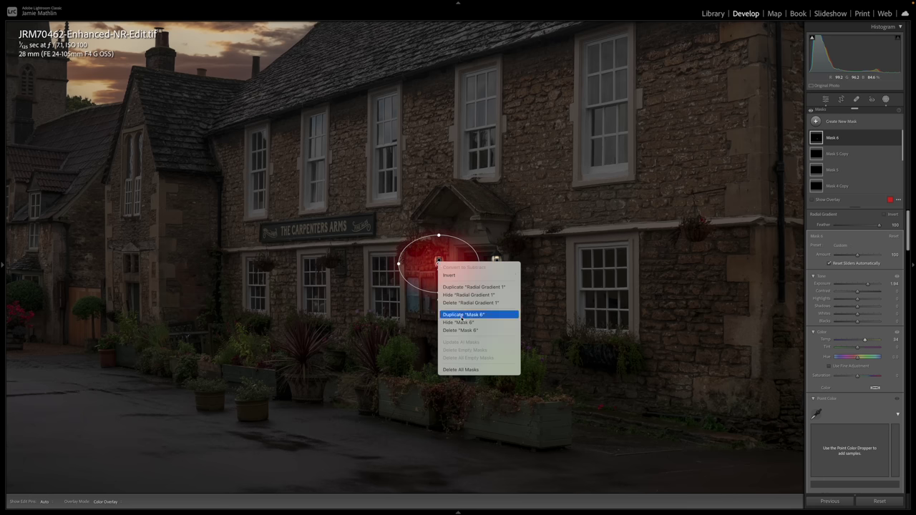
left_click(476, 317)
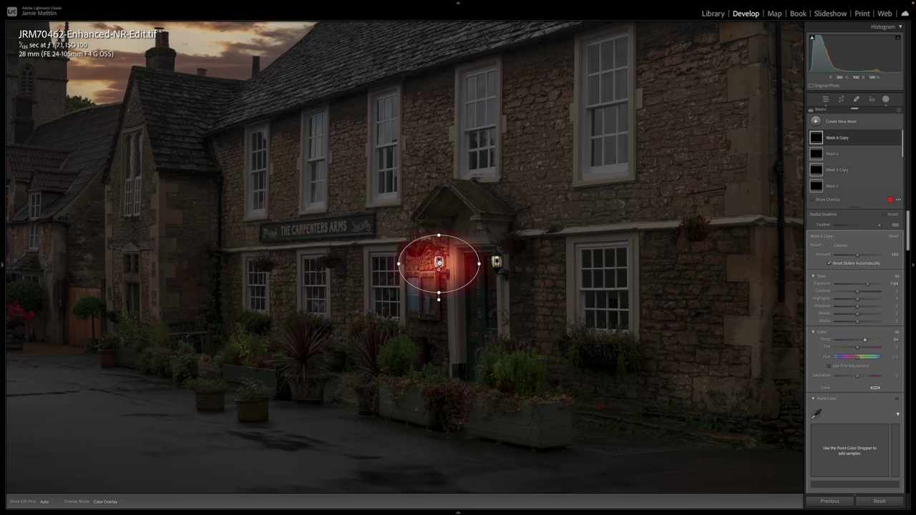
left_click_drag(438, 262, 499, 262)
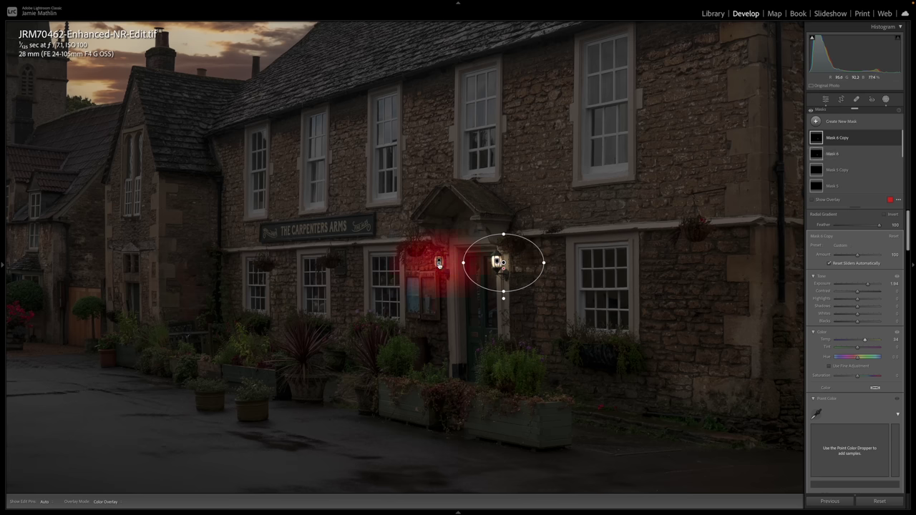
left_click(439, 262)
left_click_drag(439, 262, 445, 264)
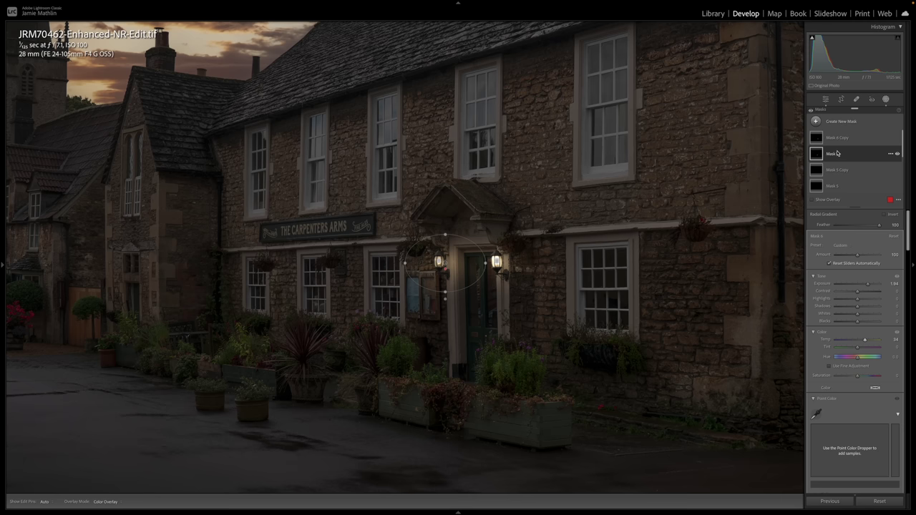
Add a Subtract brush to Mask 6 and erase its glow near the door lantern.
left_click(835, 154)
left_click(866, 175)
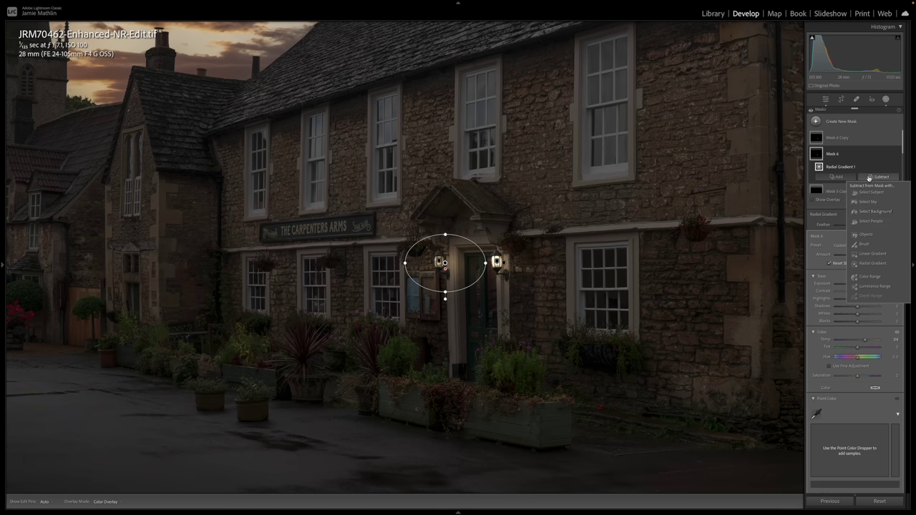
left_click(854, 203)
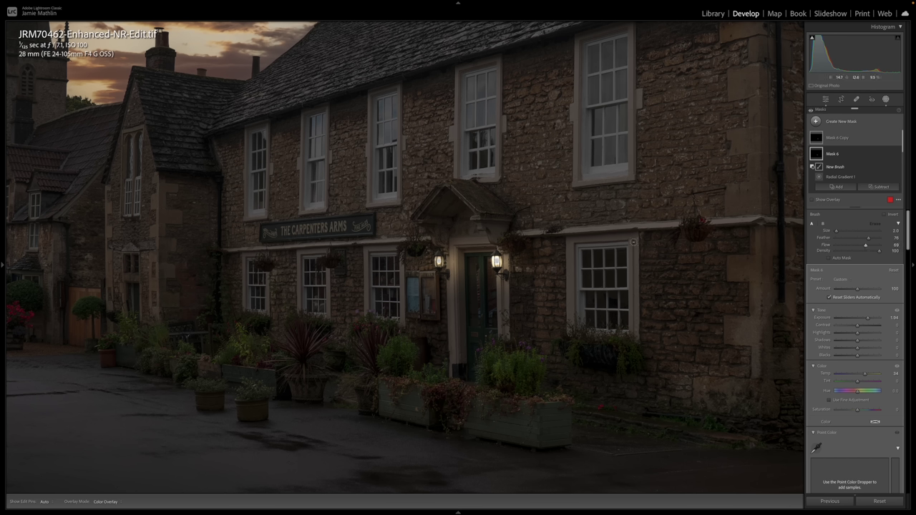
mouse_move(437, 252)
left_mouse_down()
mouse_move(417, 225)
mouse_move(439, 253)
mouse_move(454, 224)
mouse_move(436, 257)
mouse_move(433, 236)
mouse_move(432, 247)
mouse_move(443, 239)
mouse_move(437, 249)
left_mouse_up()
key("h")
left_click(495, 262)
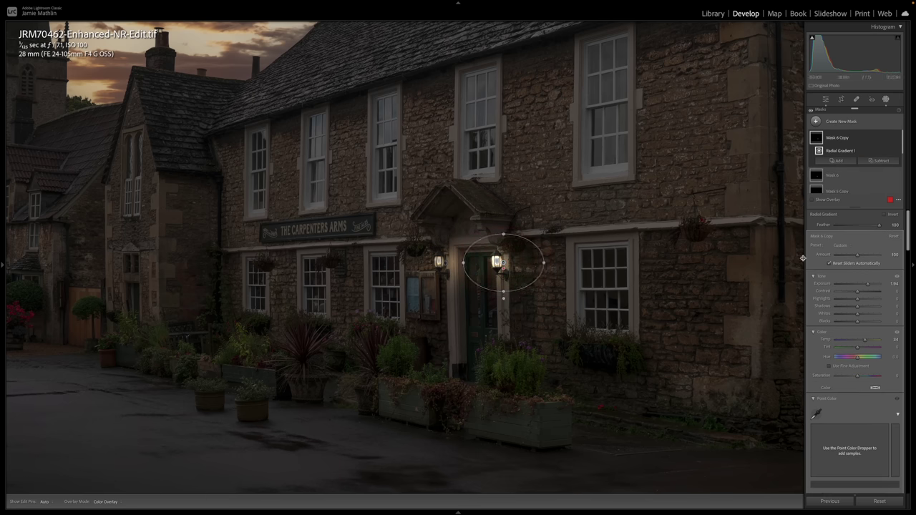
Add a subtracting brush to Mask 6 Copy and remove the glow from the door lantern's frame.
left_click(858, 137)
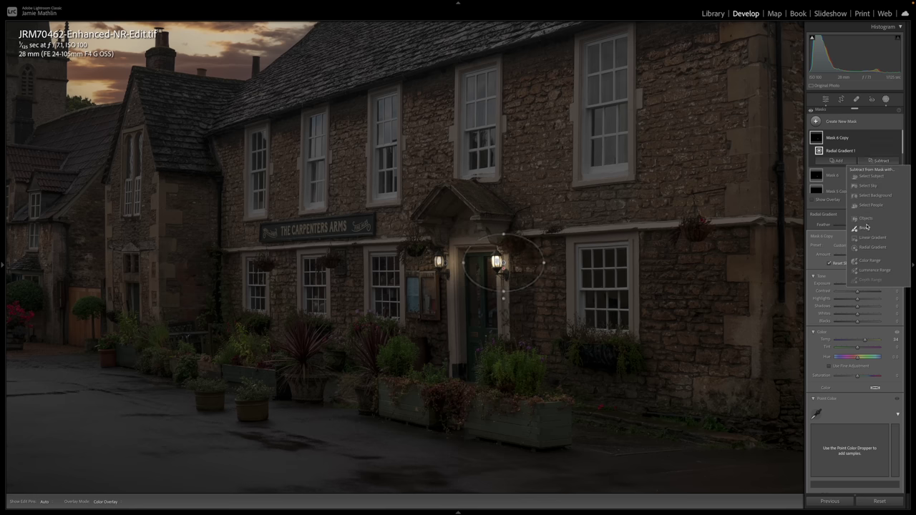
key("k")
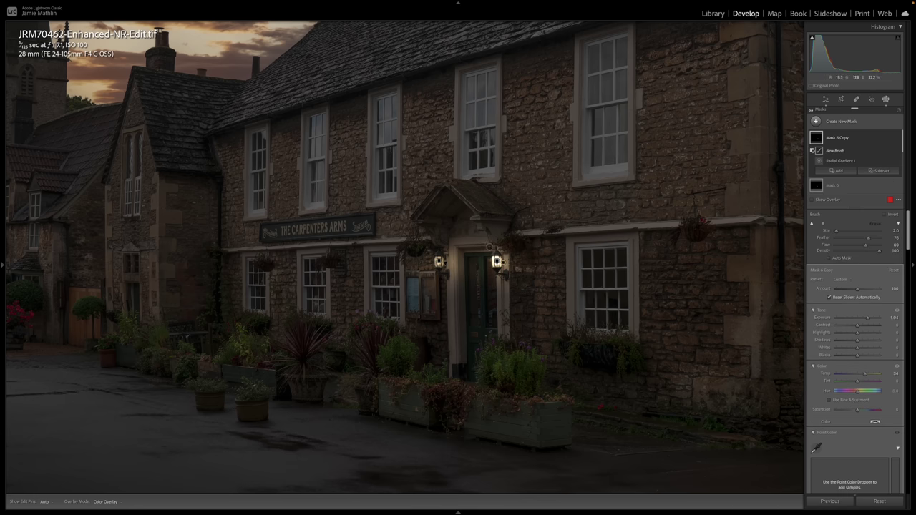
key("h")
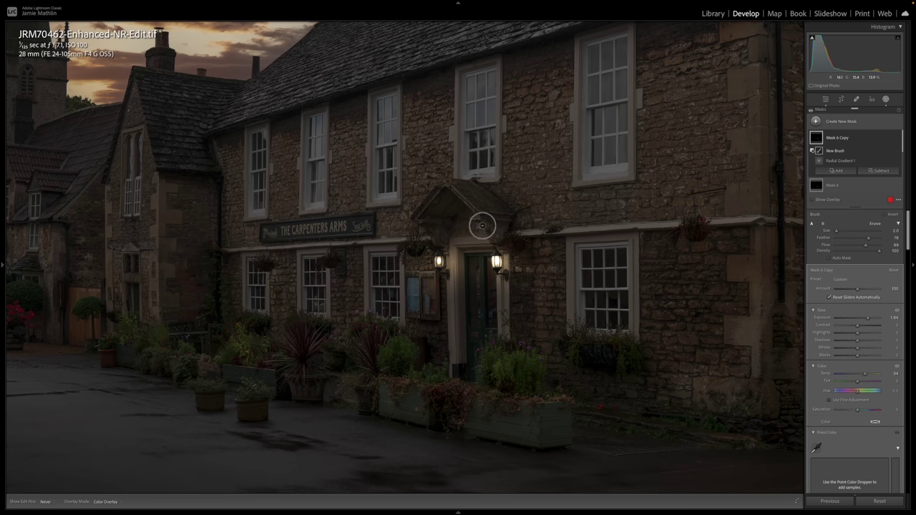
mouse_move(493, 239)
left_mouse_down()
mouse_move(478, 220)
mouse_move(505, 241)
left_mouse_up()
Add another brush to Mask 6 Copy along the door edge, toggling edit pins to check it.
left_click(500, 263)
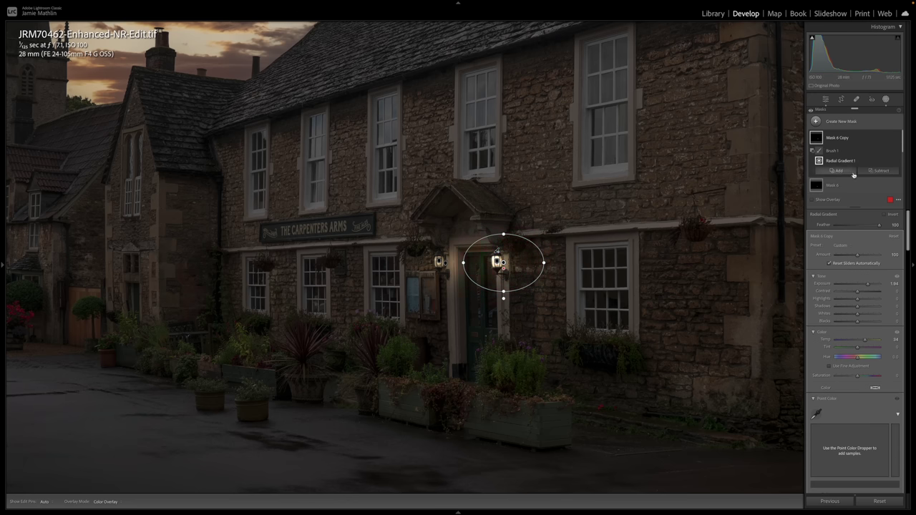
left_click(836, 171)
left_click(823, 238)
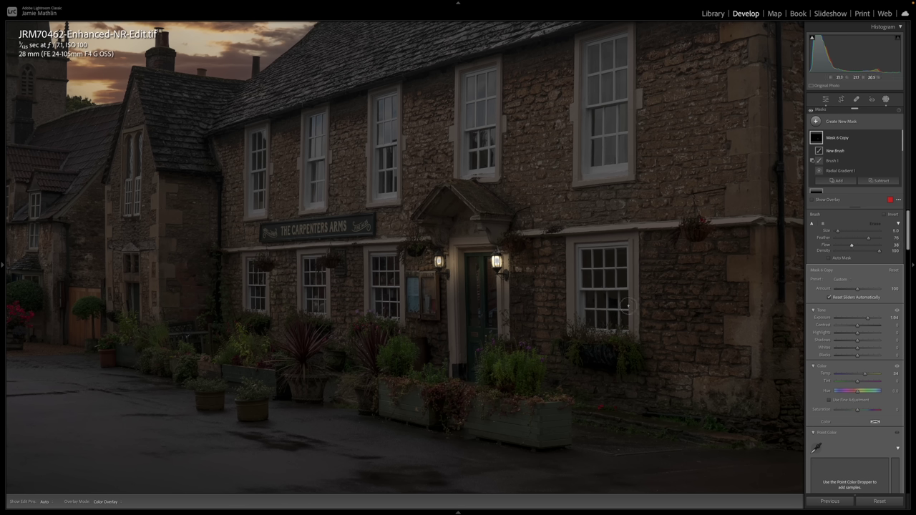
key("h")
left_click_drag(504, 283, 504, 289)
key("h")
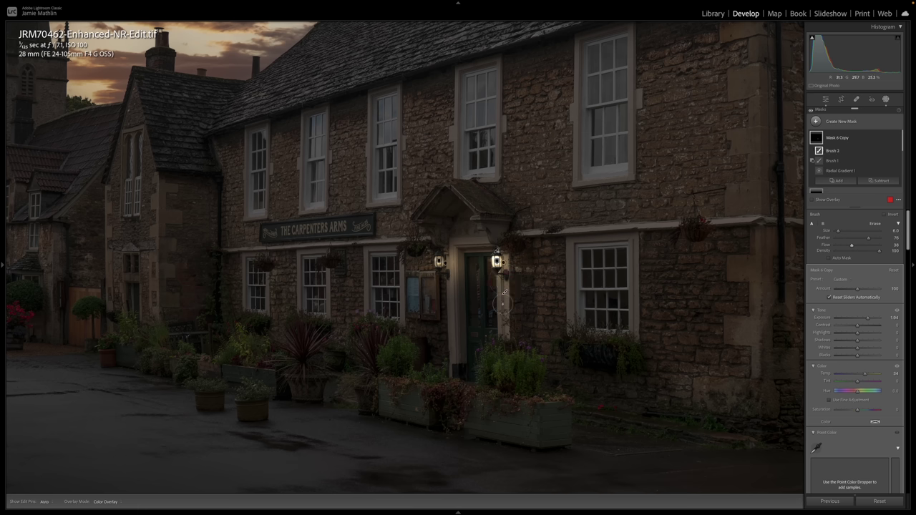
key("h")
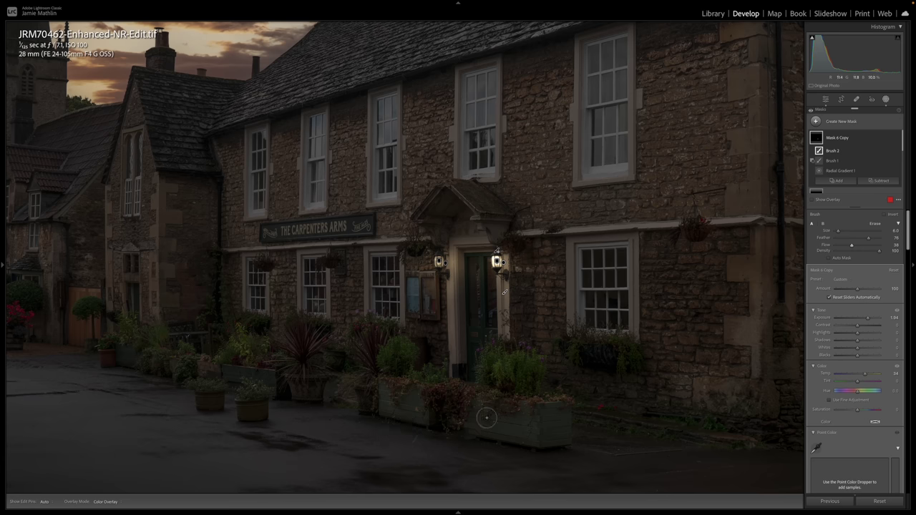
key("h")
key("h")
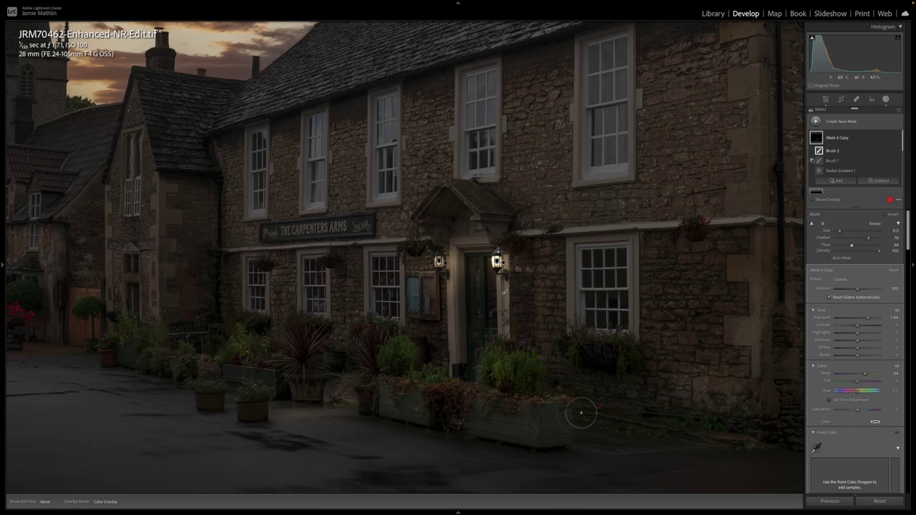
key("h")
Draw a tall, wide radial gradient oval centred on the lower right window.
left_click(835, 123)
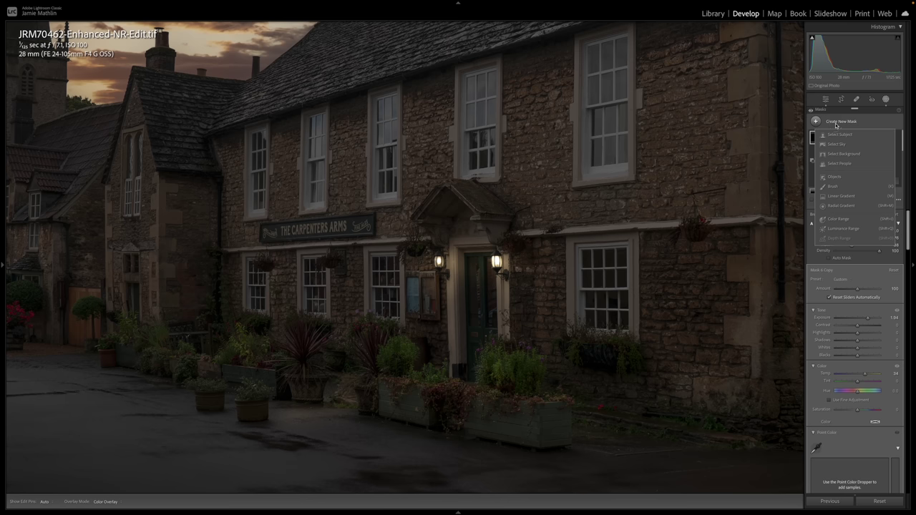
left_click(840, 206)
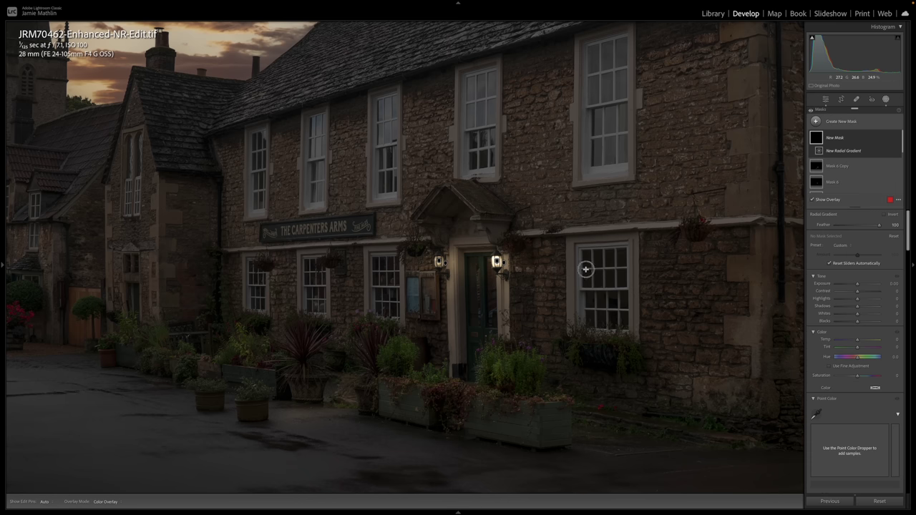
left_click_drag(585, 269, 646, 376)
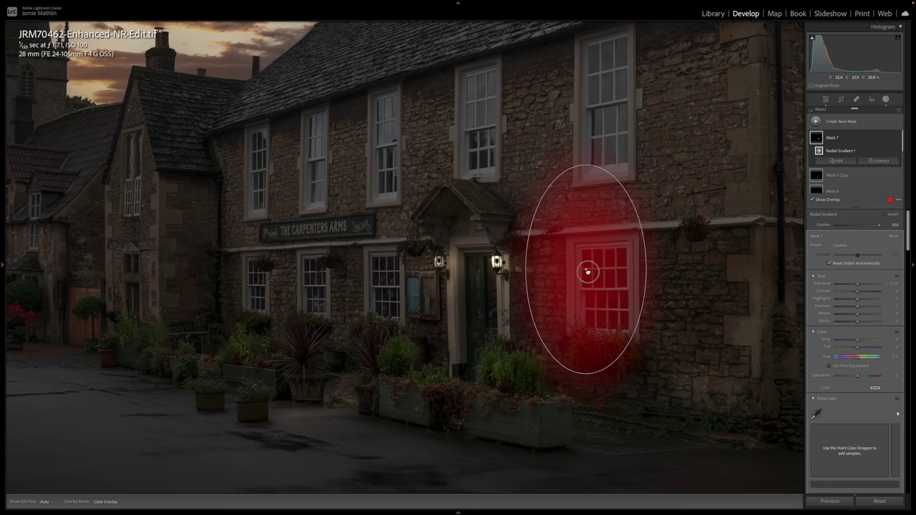
left_click_drag(586, 269, 639, 245)
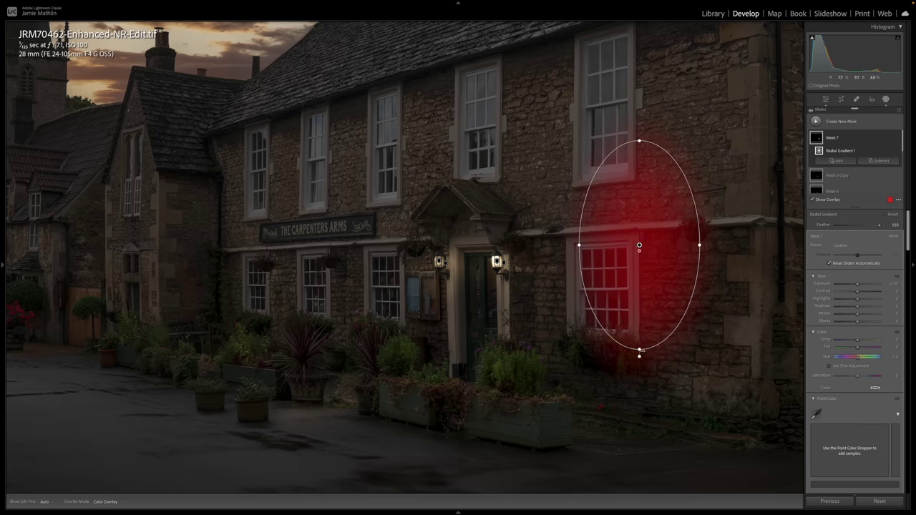
left_click_drag(639, 350, 639, 399)
left_click_drag(578, 244, 554, 246)
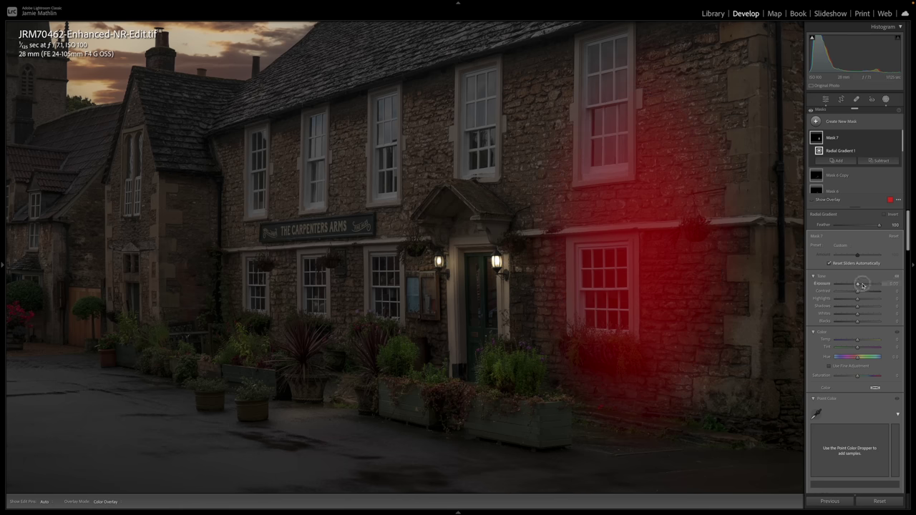
Set the window glow to Exposure 4.00, Temp 32 and Tint 30.
left_click_drag(859, 285, 879, 284)
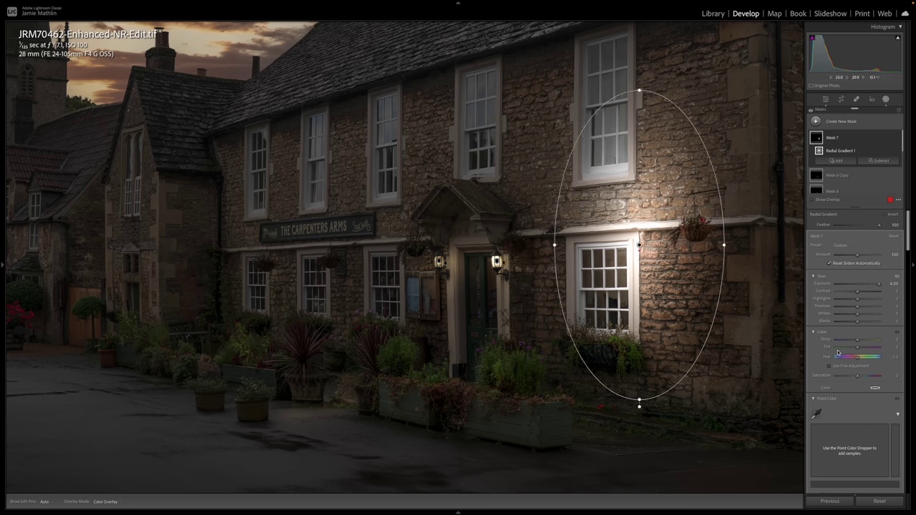
left_click_drag(857, 340, 864, 341)
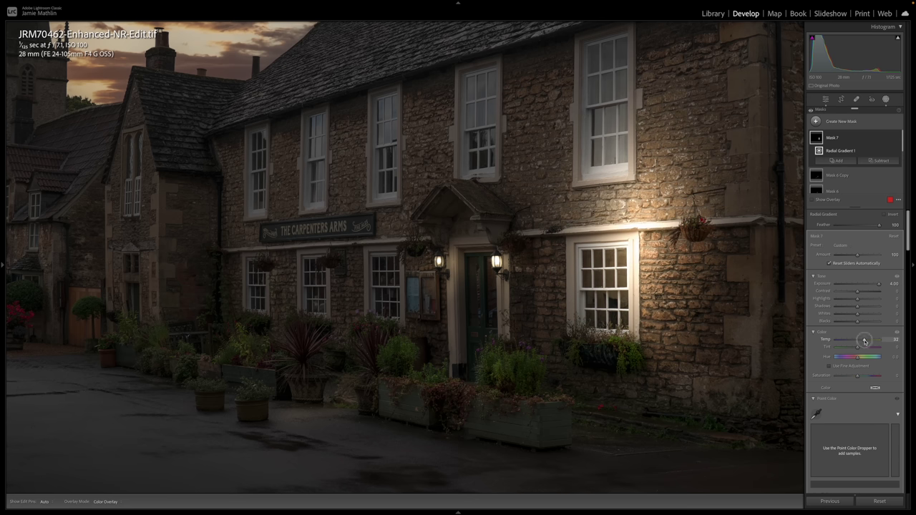
left_click(865, 348)
left_click_drag(864, 348, 865, 348)
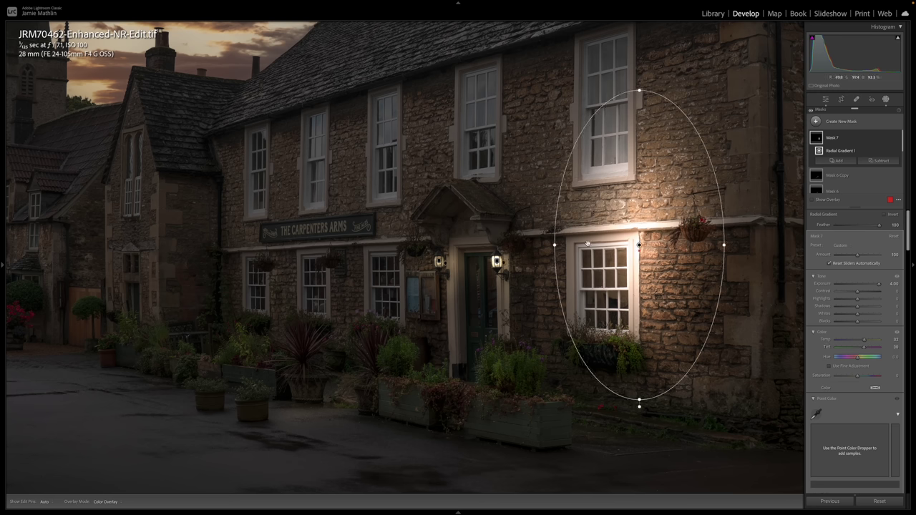
Add a hard-edged subtract brush (Feather 4, Flow 100) to Mask 7, dab the wall, then switch to Erase.
left_click(868, 160)
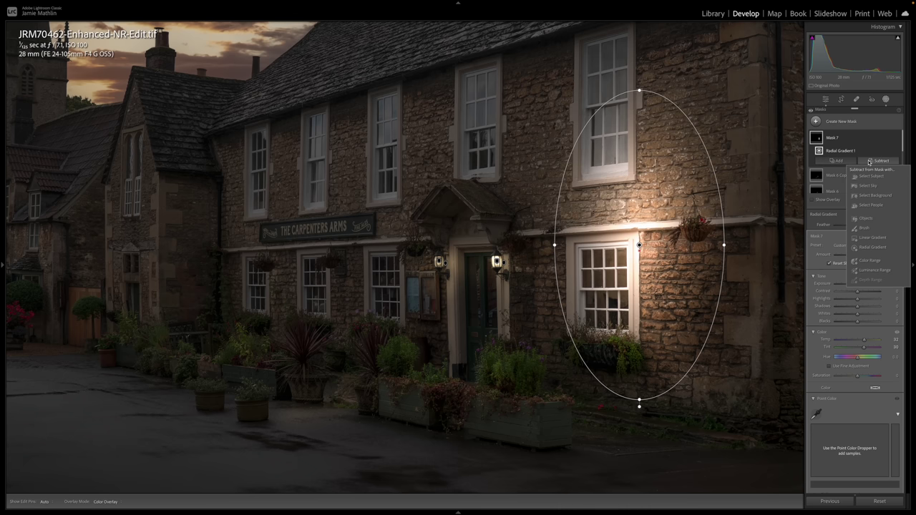
left_click(864, 228)
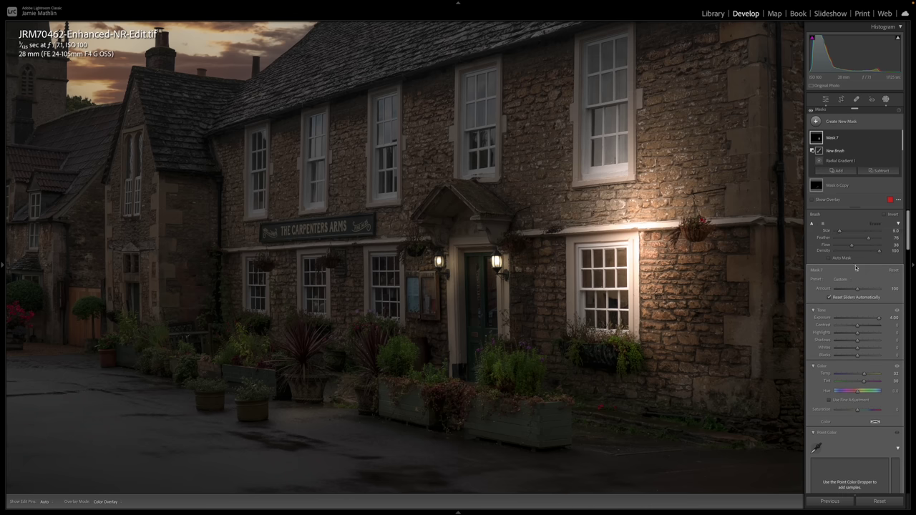
left_click(837, 238)
left_click_drag(851, 245, 910, 246)
left_click(496, 262)
left_click(440, 261)
key("alt")
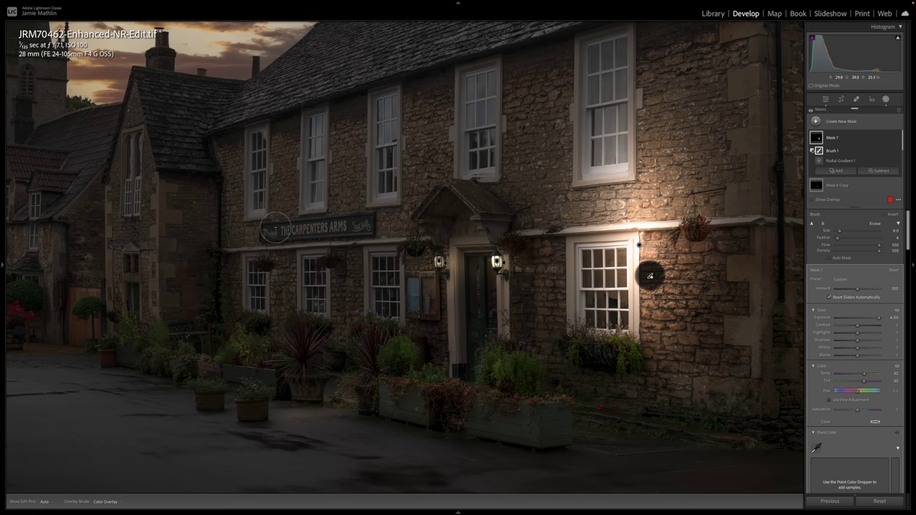
Zoom the photo to 300% and pan to the lower right window.
mouse_move(2, 264)
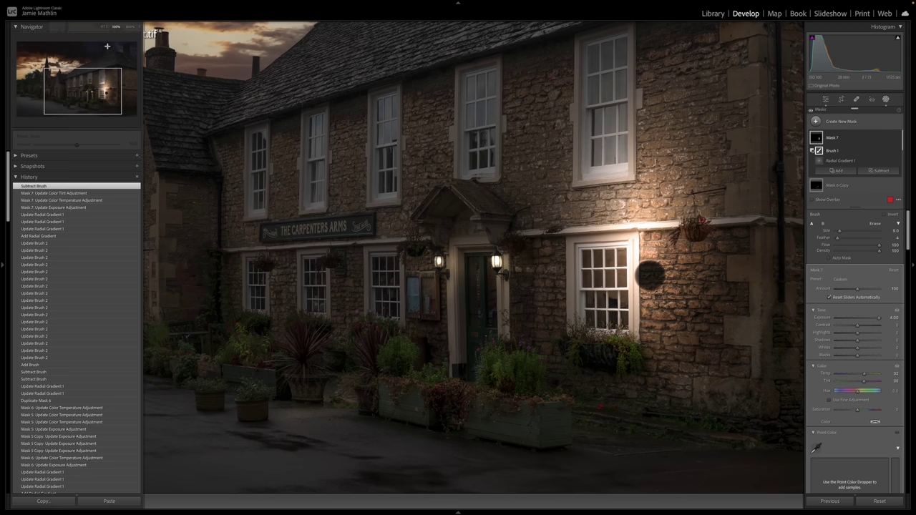
left_click(132, 26)
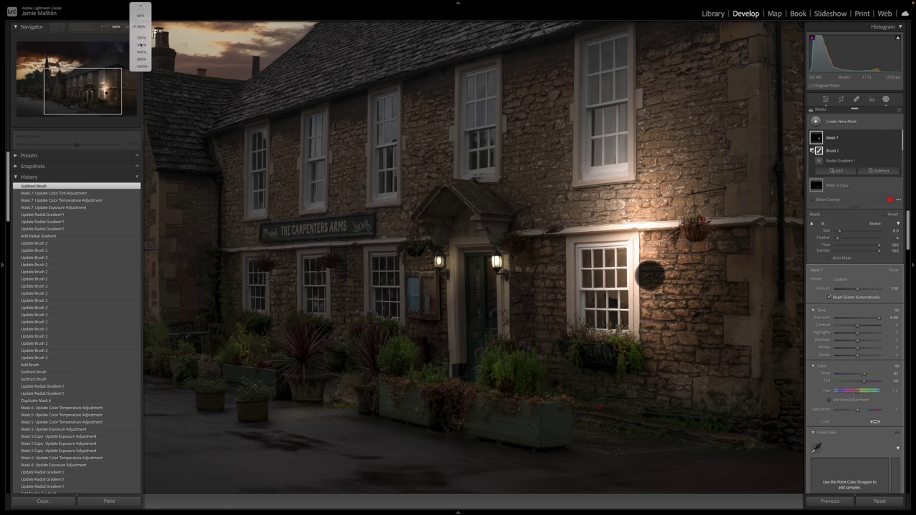
left_click(140, 44)
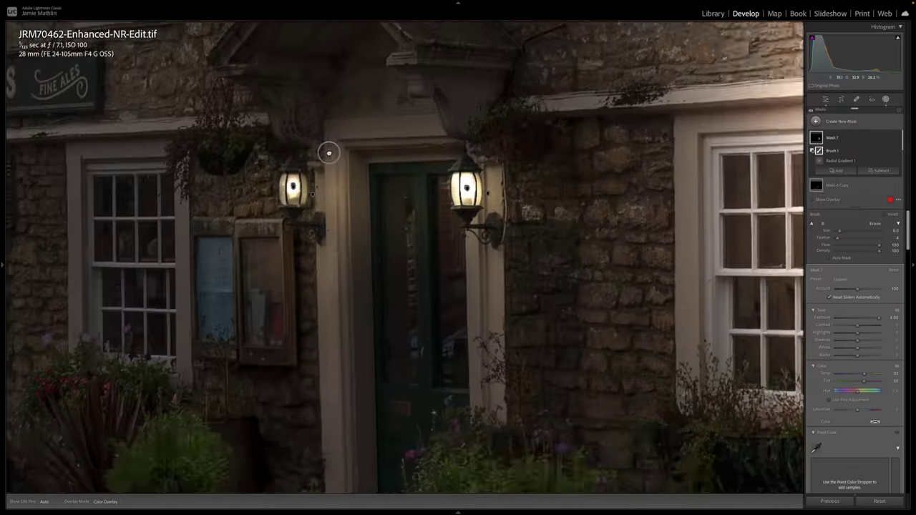
left_click_drag(328, 153, 479, 185)
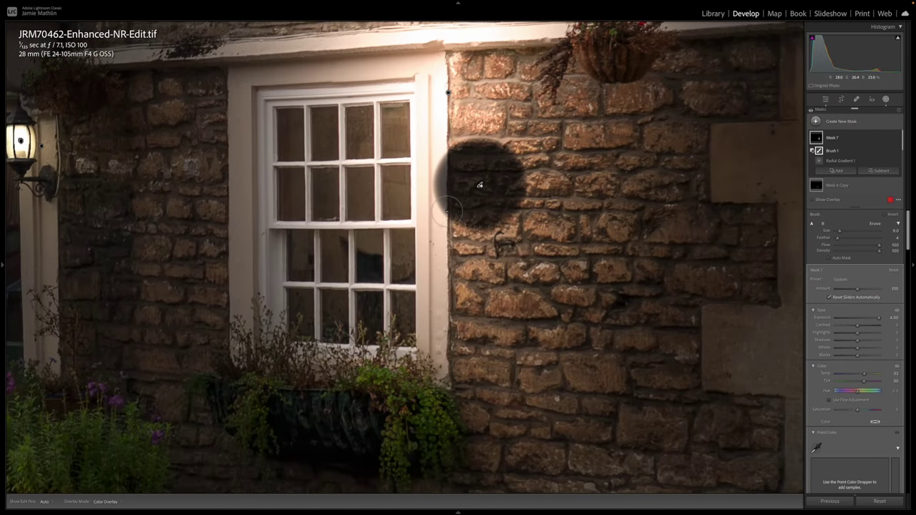
scroll(419, 198, "down", 4)
scroll(422, 93, "up", 3)
Erase the glow with straight lines along the window frame's right side, top, left side and sill.
left_click(424, 76)
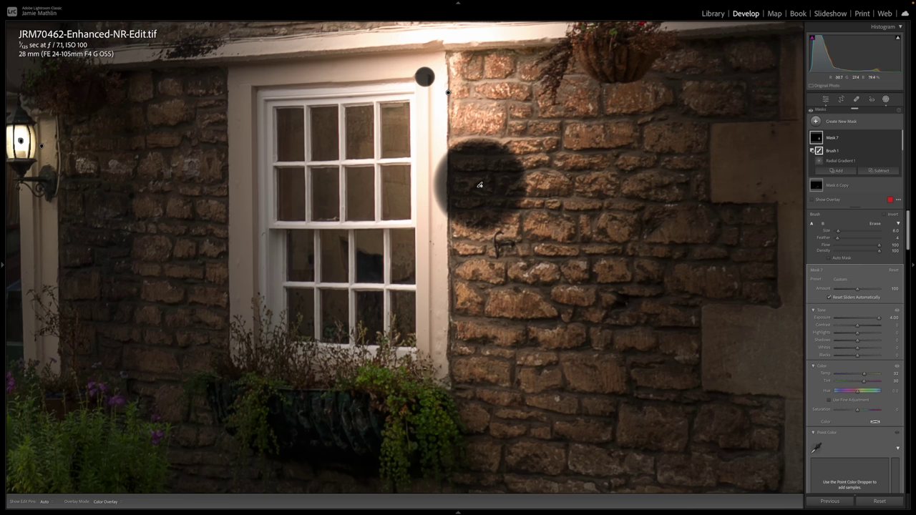
left_click(424, 374, "shift")
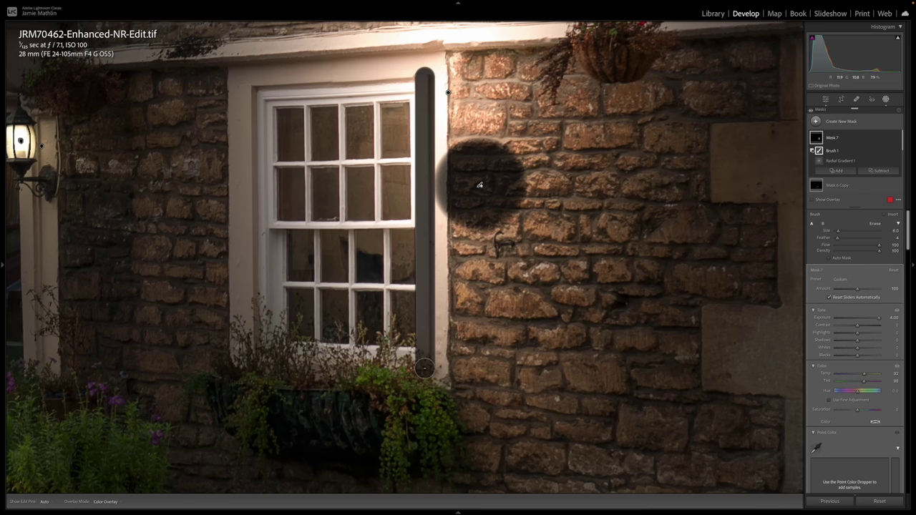
left_click(413, 67)
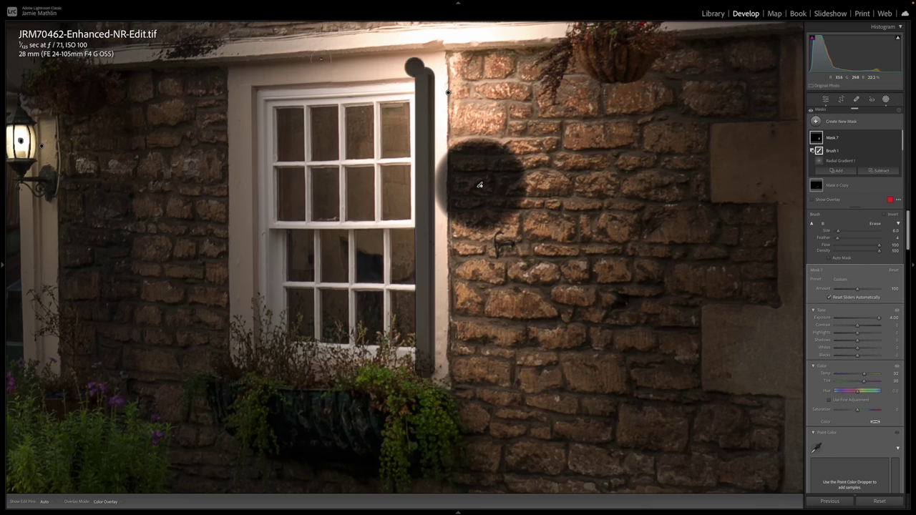
left_click(246, 76, "shift")
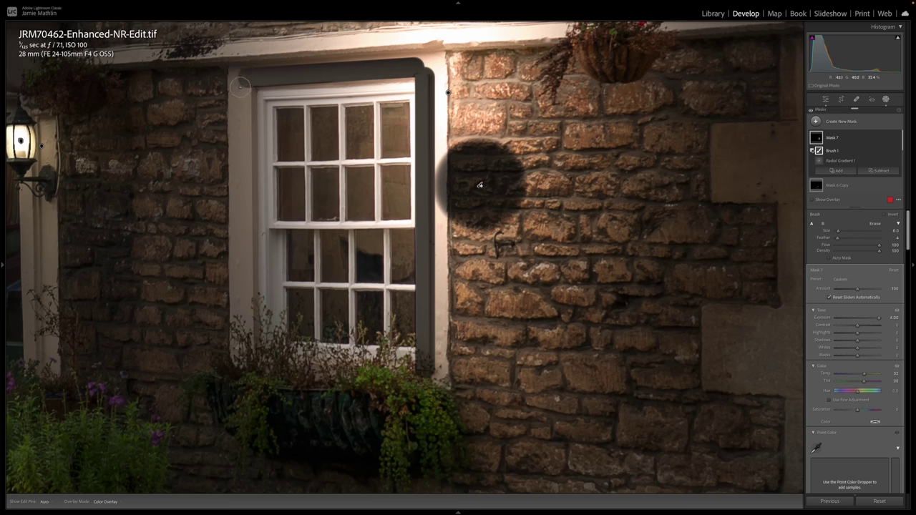
left_click(243, 366, "shift")
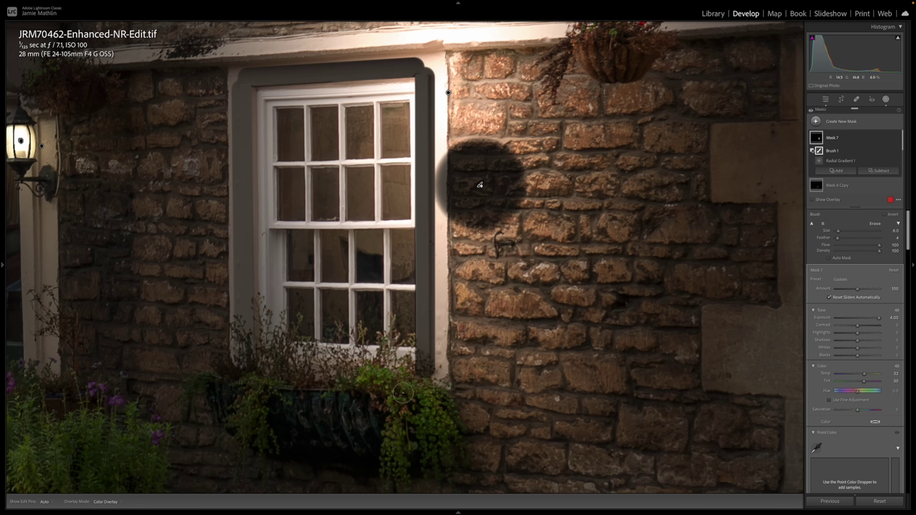
left_click(417, 379, "shift")
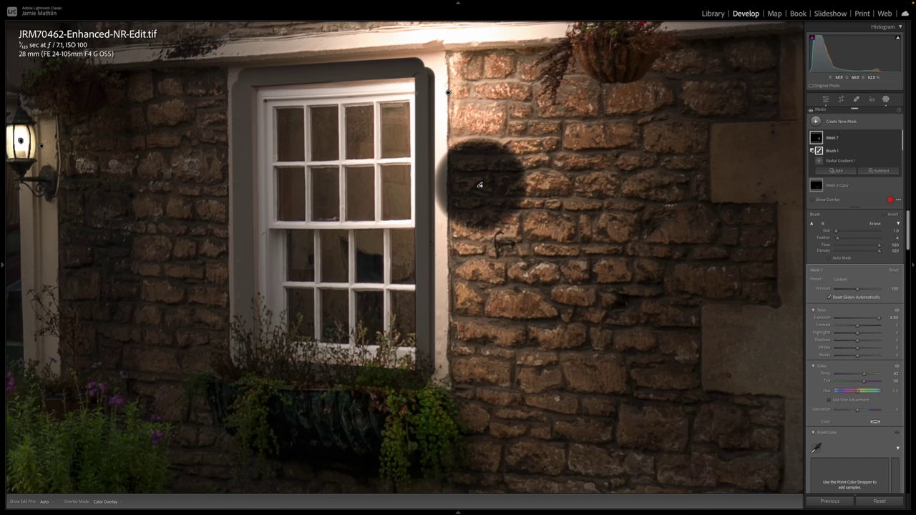
left_click_drag(422, 93, 266, 93)
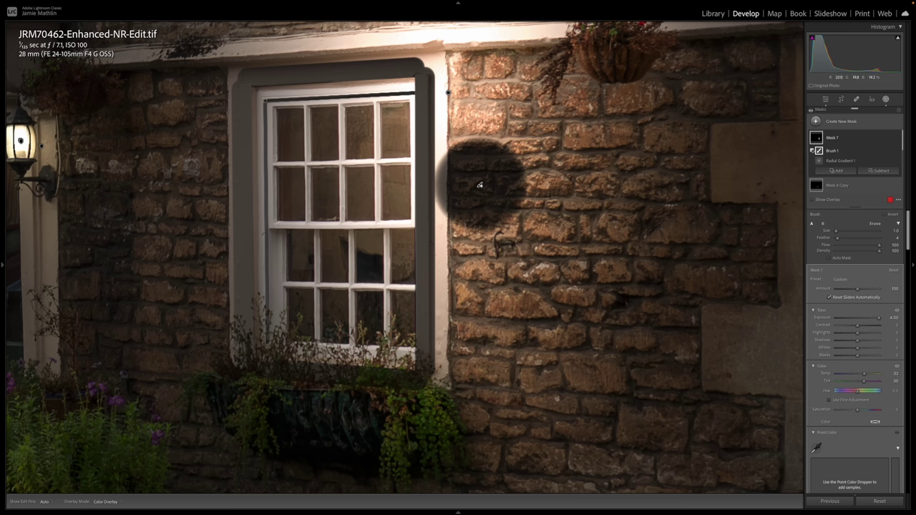
Lower the brush flow to 70, resize it, and re-erase the frame's top and left edges with slightly softer feather.
left_click(866, 246)
key("h")
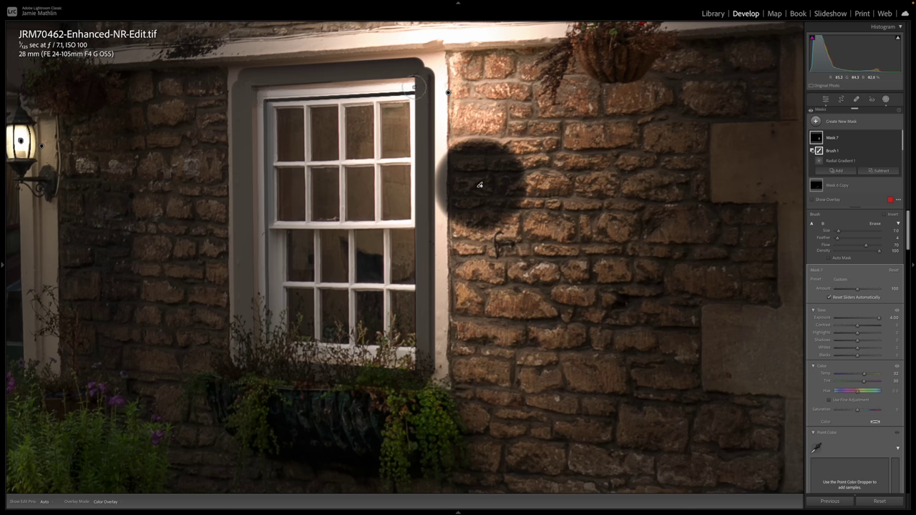
left_click_drag(414, 87, 400, 94)
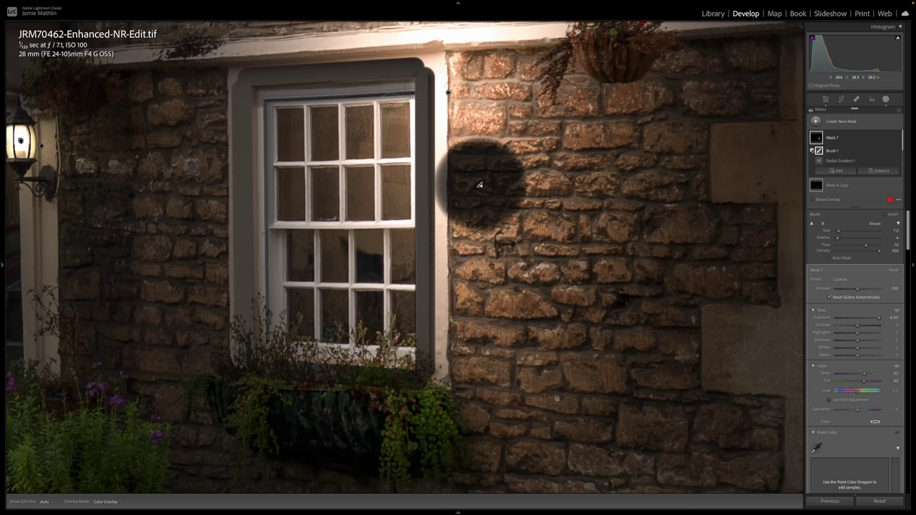
key("bracketleft")
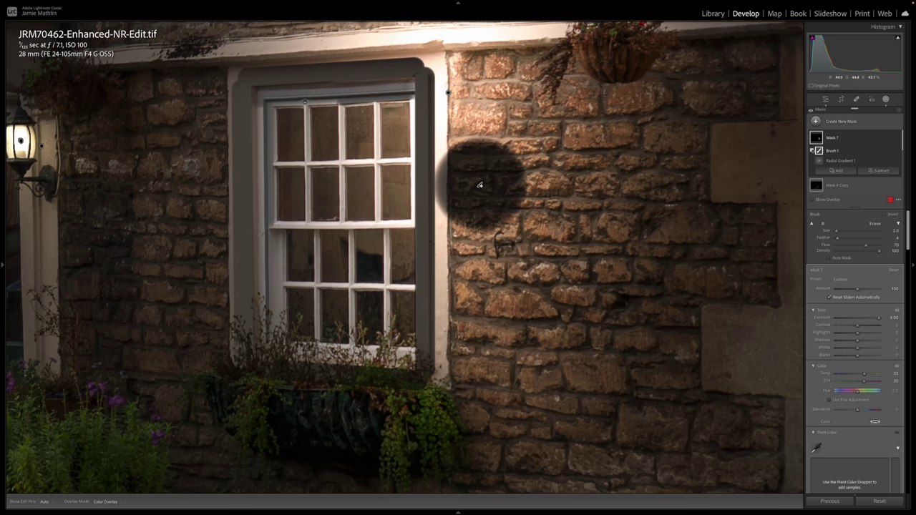
key("h")
key("h")
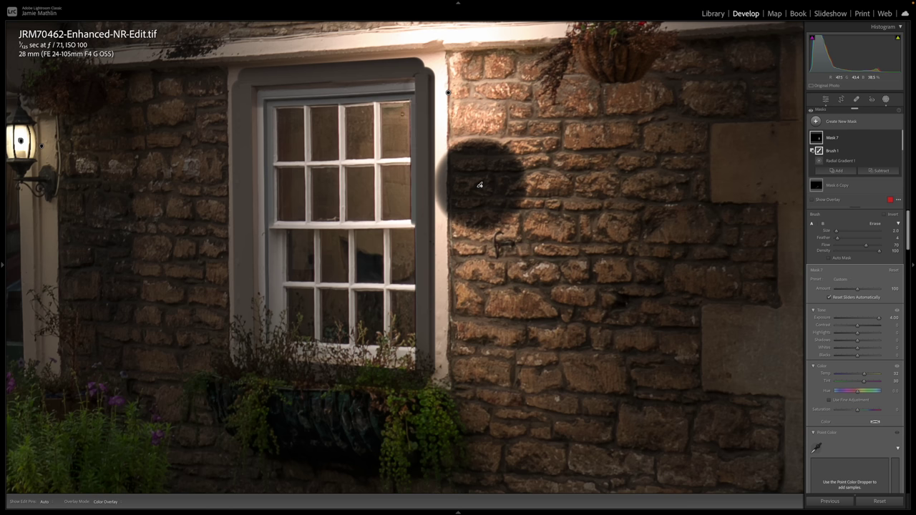
key("bracketright")
key("bracketright")
left_click_drag(409, 86, 259, 91)
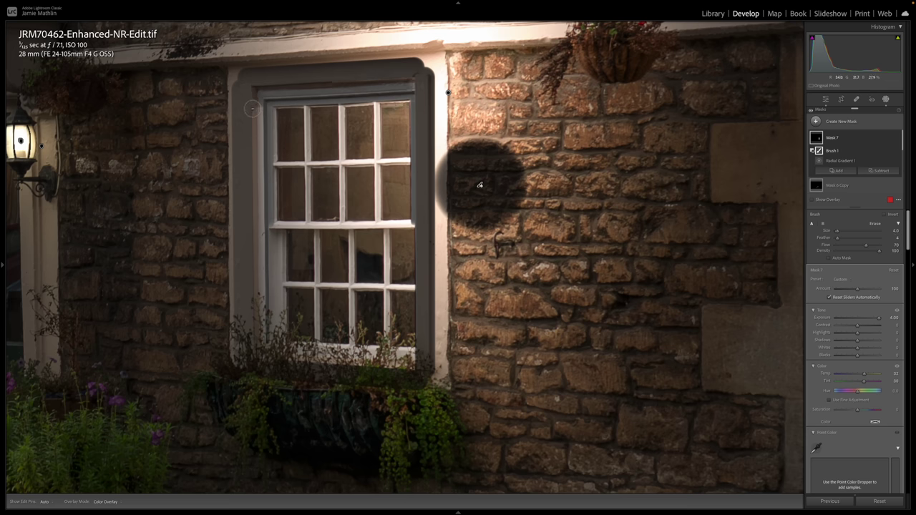
key("bracketright")
left_click_drag(259, 347, 243, 182)
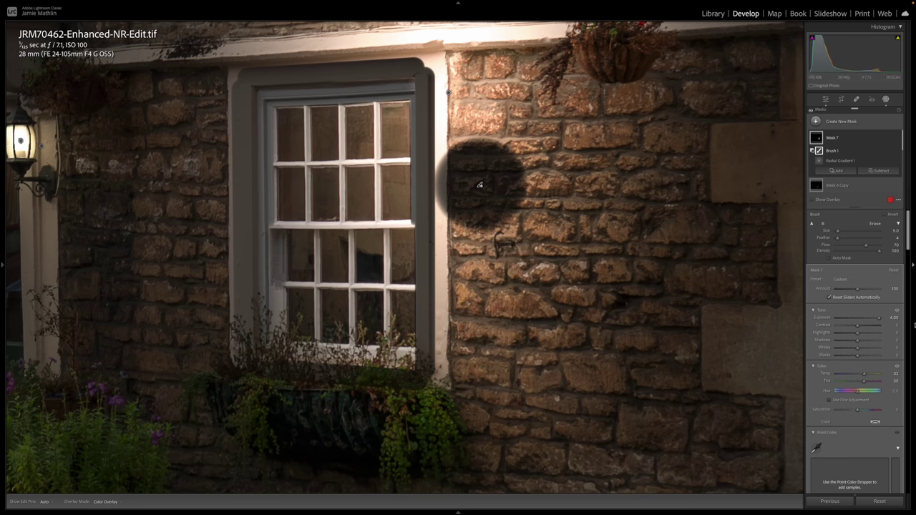
left_click_drag(836, 239, 837, 240)
key("h")
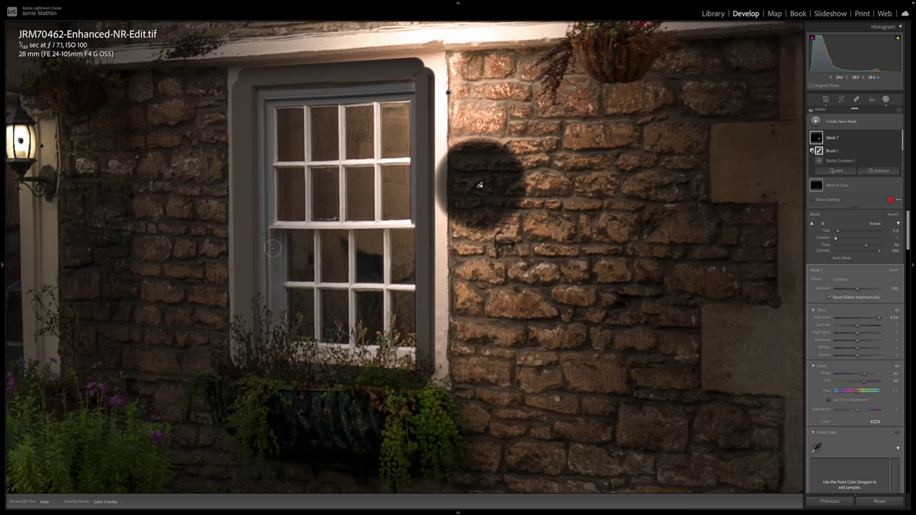
Erase the glow along the lower left frame and sill, then the central mullion with a size 2.0 brush.
left_click(273, 330, "shift")
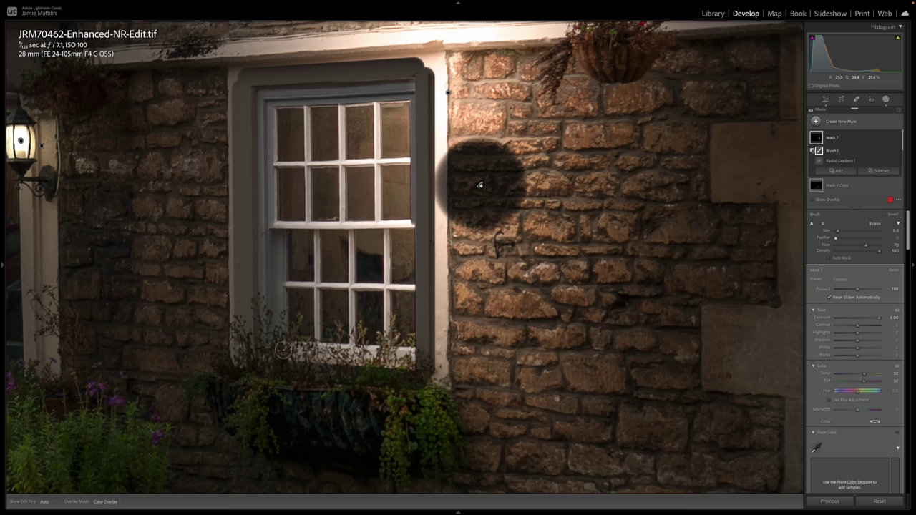
key("h")
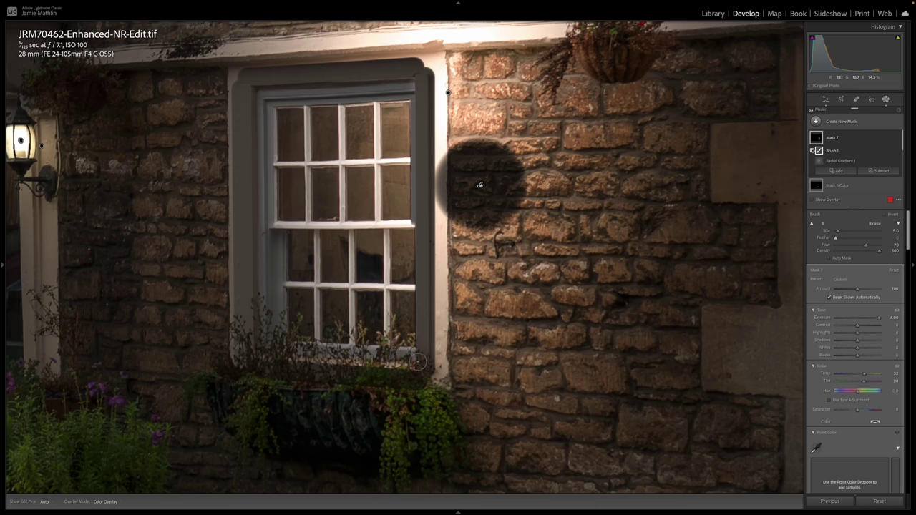
left_click_drag(266, 354, 415, 365)
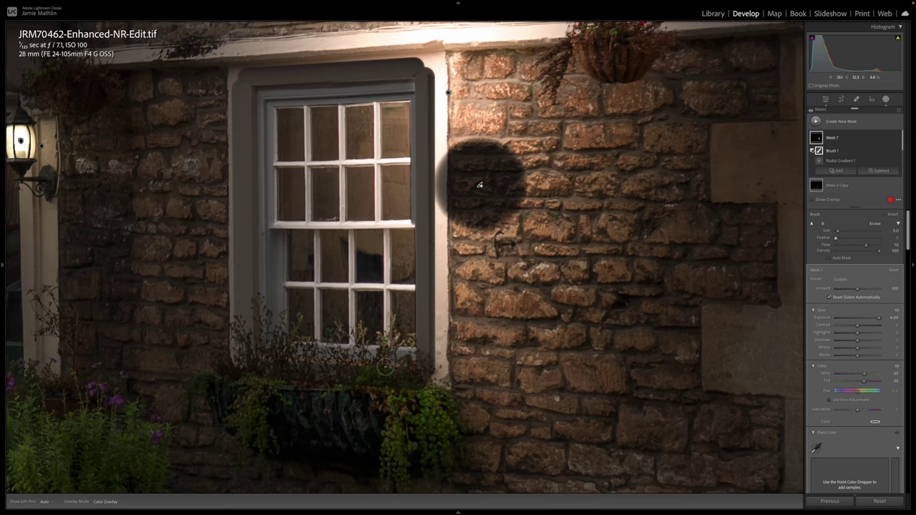
key("h")
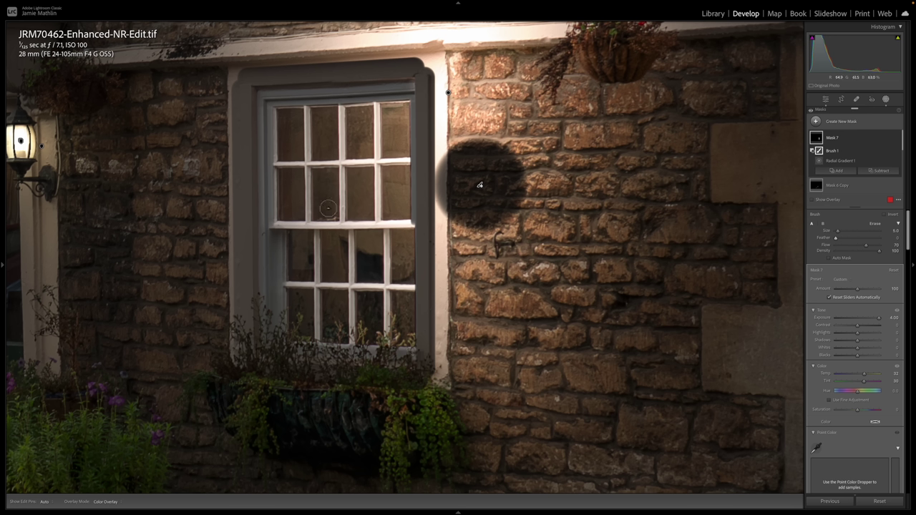
scroll(342, 107, "down", 3)
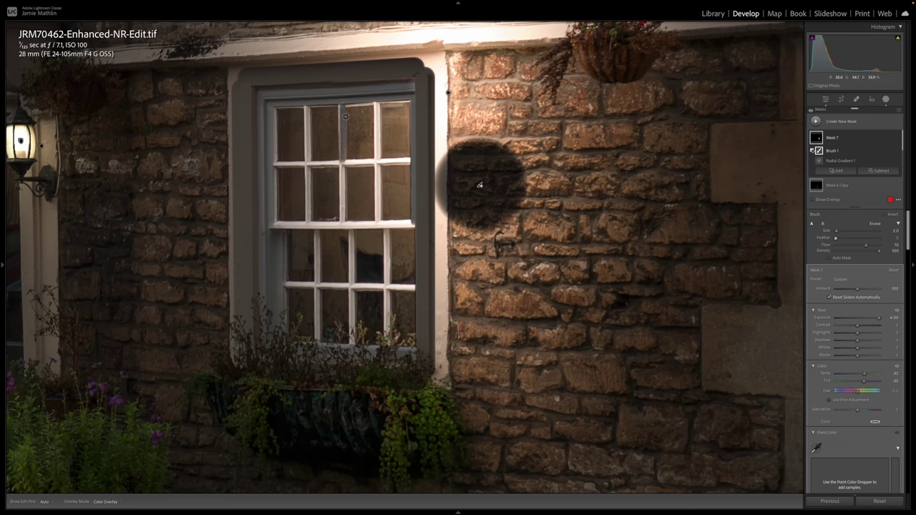
left_click_drag(346, 219, 341, 143)
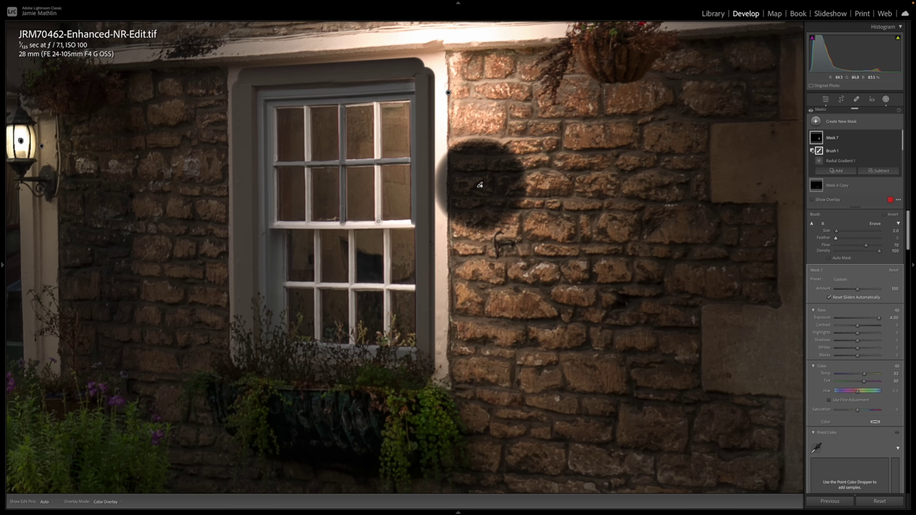
key("h")
key("h")
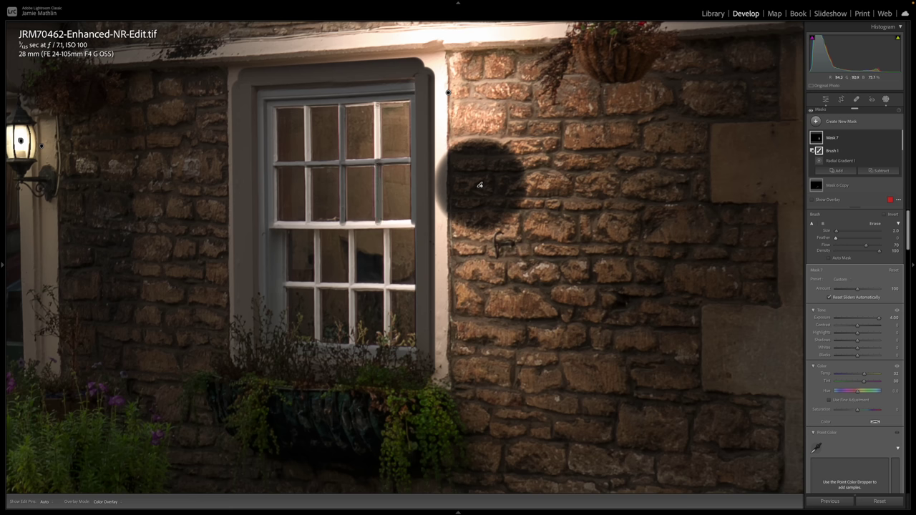
key("h")
key("h")
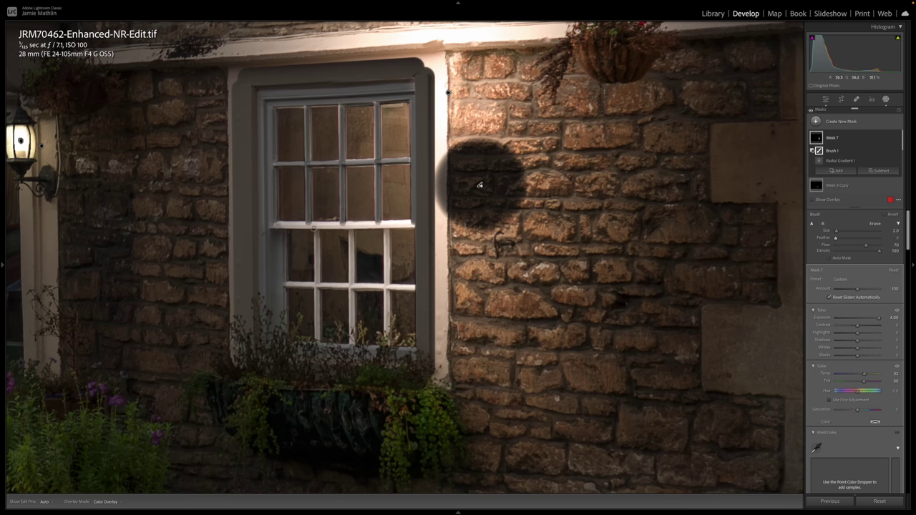
Enlarge the erase brush from size 1.0 to about 14.0.
key("h")
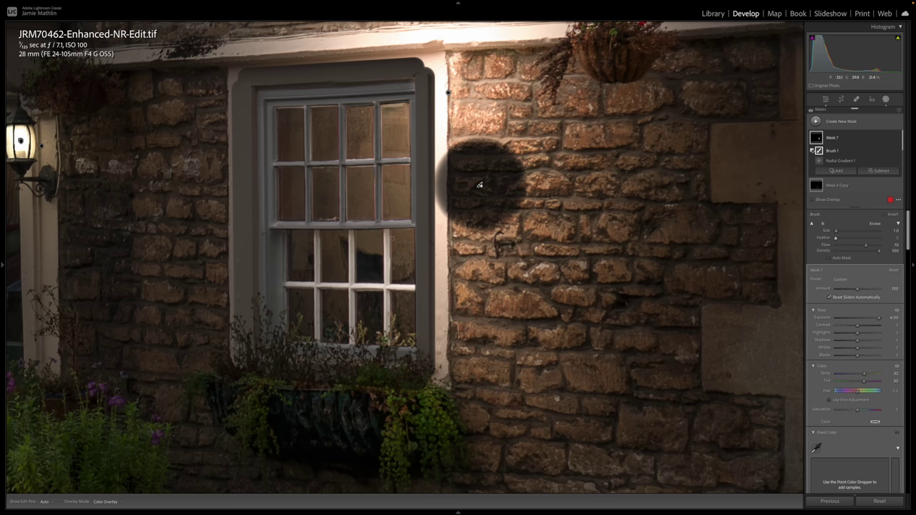
scroll(480, 184, "up", 1)
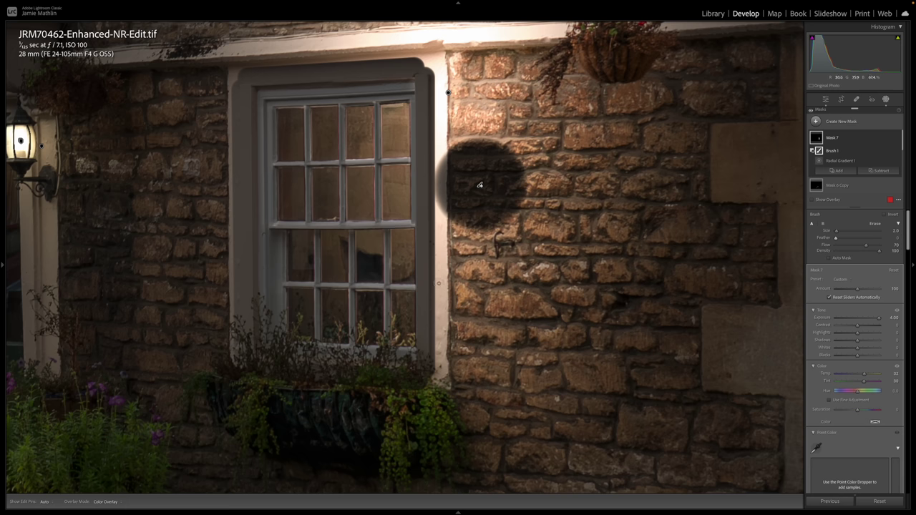
scroll(434, 166, "up", 5)
scroll(434, 136, "down", 4)
At Flow 100, erase straight strokes along the wall edge, cornice, left wall strip and planter.
left_click_drag(867, 248, 882, 247)
left_click(446, 62)
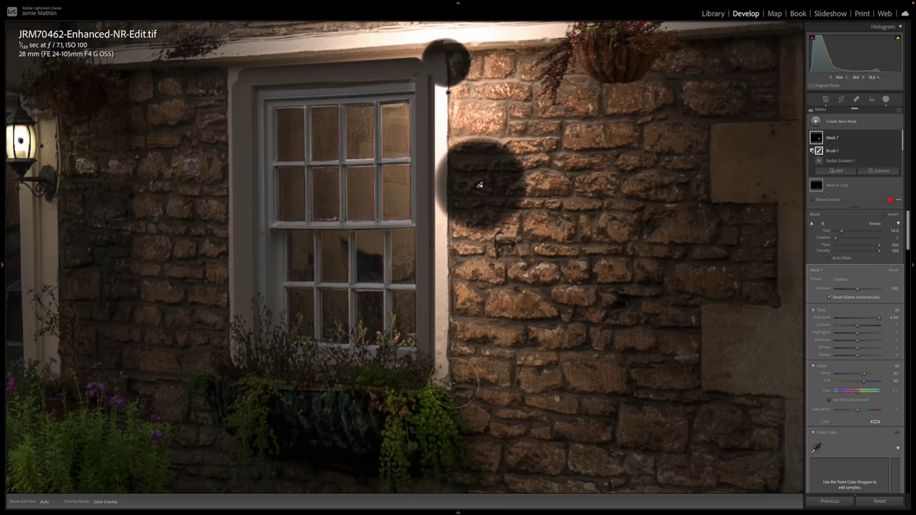
left_click(449, 386, "shift")
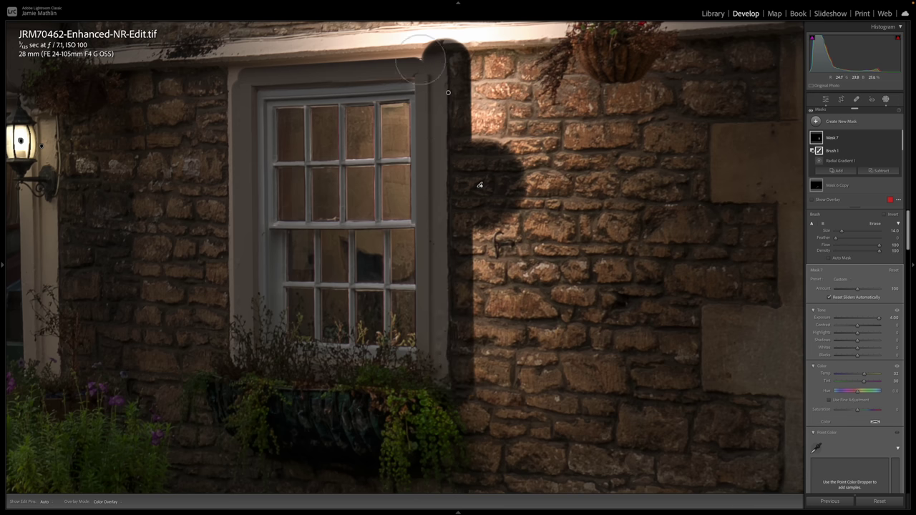
left_click(215, 51, "shift")
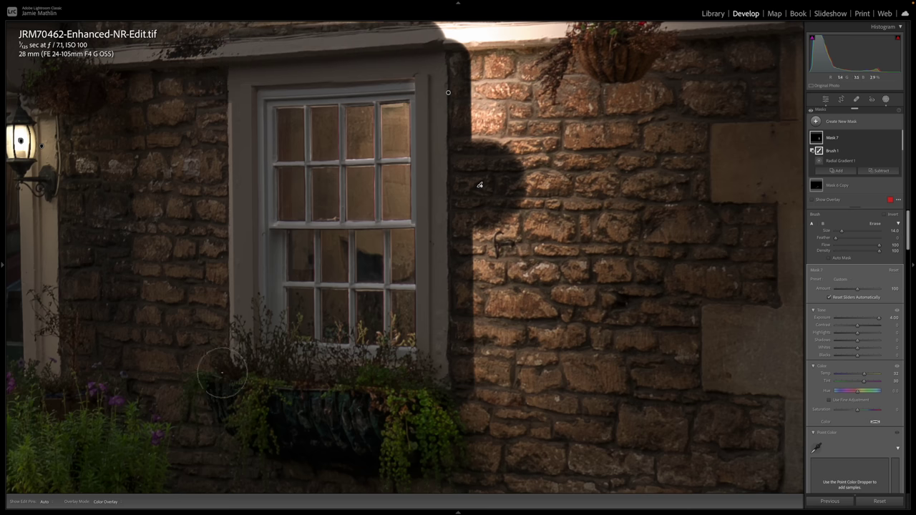
left_click(213, 351, "shift")
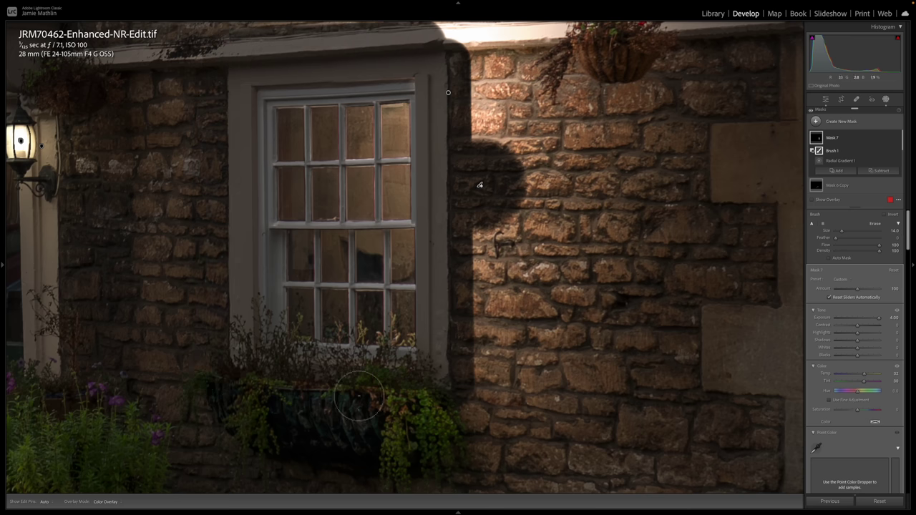
left_click(457, 410, "shift")
Hide the mask pins and set the Navigator to Fit to view the whole pub.
key("h")
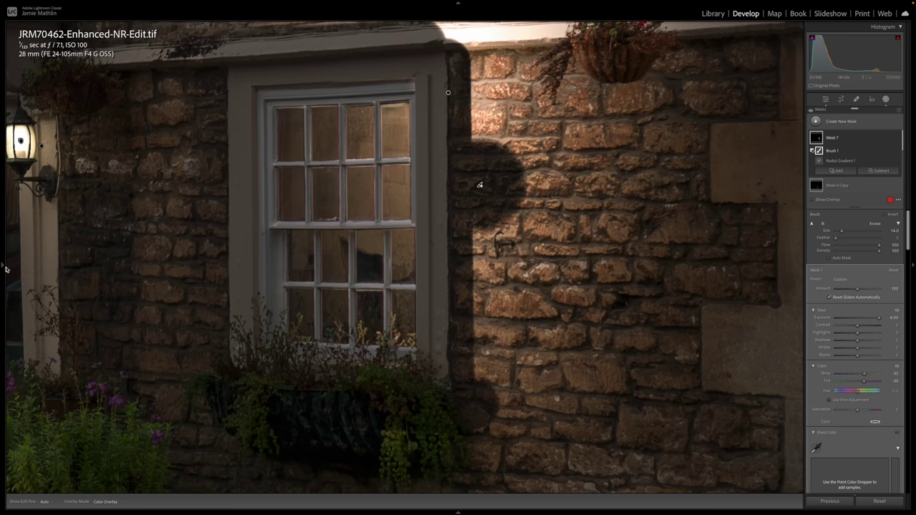
mouse_move(3, 265)
left_click(112, 26)
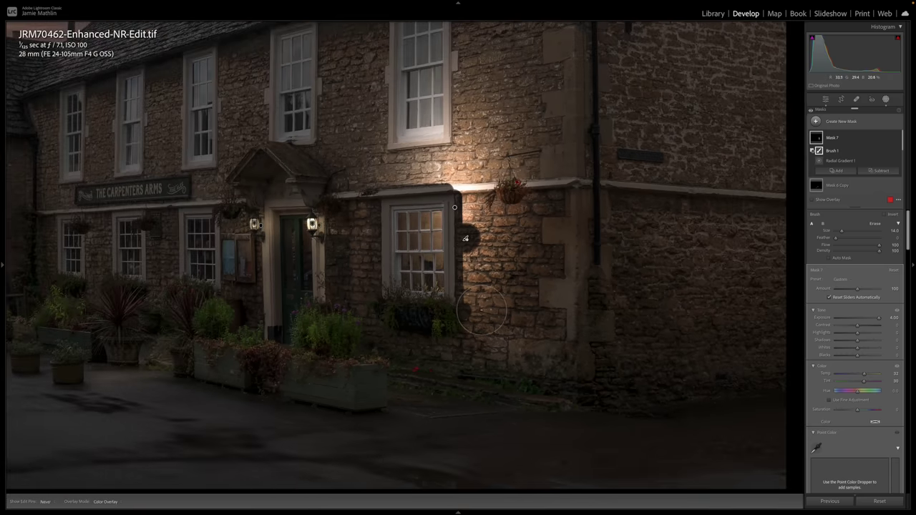
Erase the lit wall beside the lower window and enlarge the brush to 31.
mouse_move(481, 310)
left_mouse_down()
mouse_move(478, 182)
mouse_move(462, 174)
mouse_move(367, 180)
left_mouse_up()
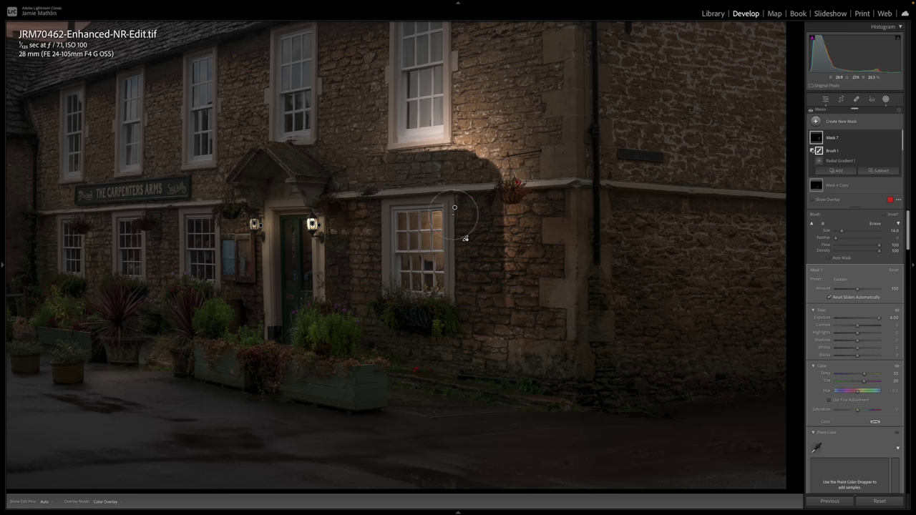
scroll(454, 207, "down", 9)
scroll(454, 208, "down", 2)
scroll(455, 208, "down", 2)
scroll(476, 361, "up", 17)
scroll(530, 318, "up", 13)
Erase the warm glow on the wall above the hanging basket.
key("h")
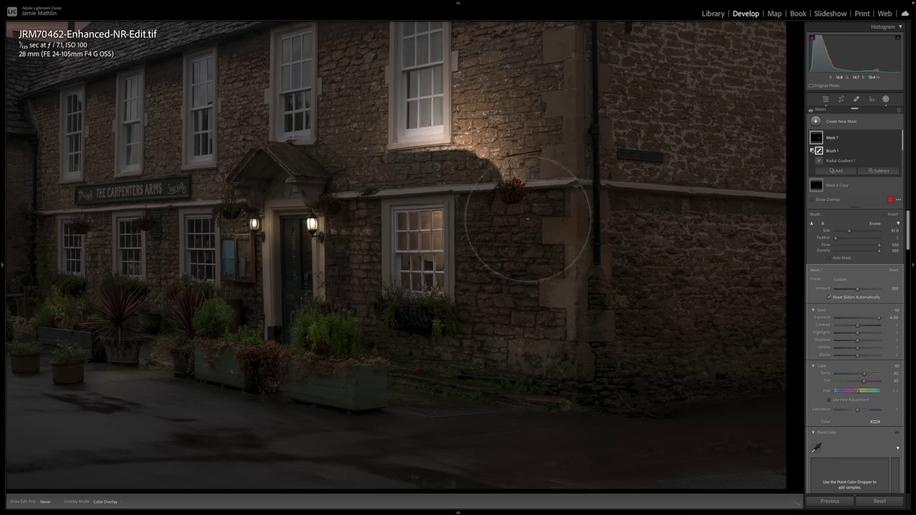
mouse_move(542, 174)
left_mouse_down()
mouse_move(515, 104)
mouse_move(388, 111)
left_mouse_up()
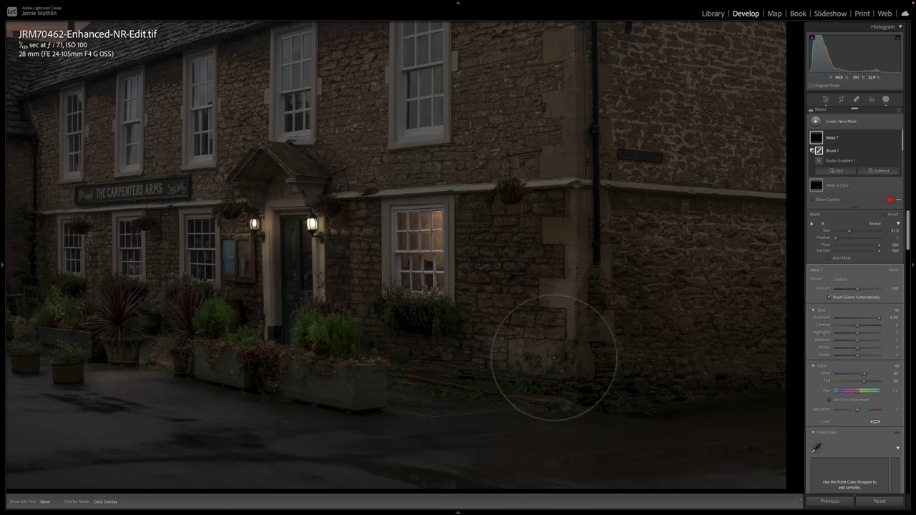
key("h")
mouse_move(465, 238)
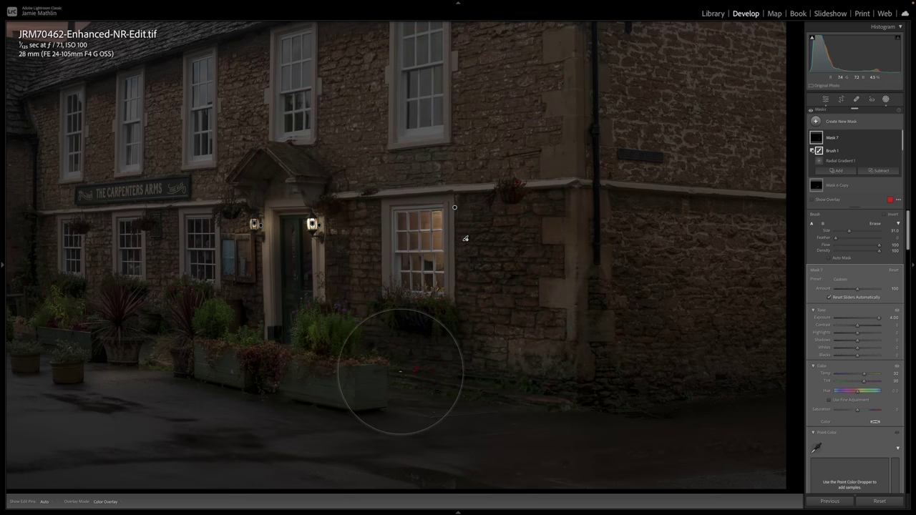
key("h")
key("h")
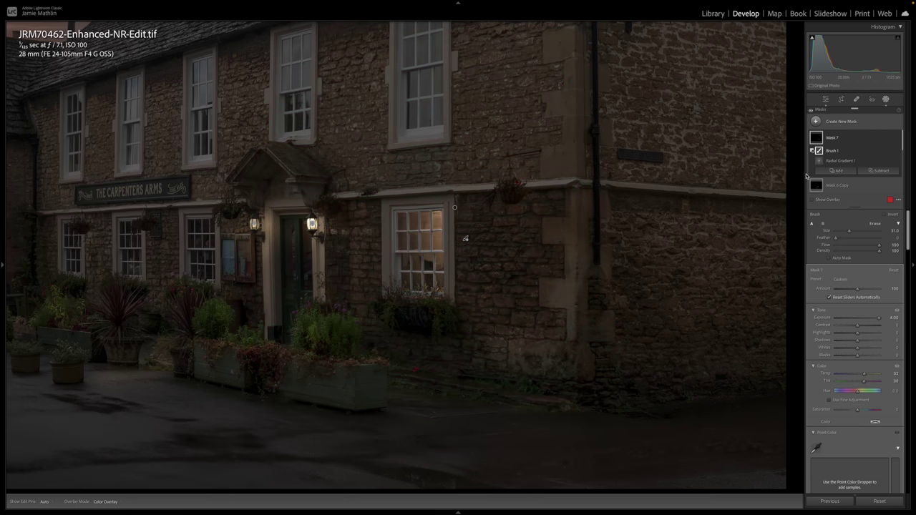
Push Mask 7's Shadows to +100 and nudge its Highlights slightly to the right.
mouse_move(819, 138)
left_click_drag(857, 341, 892, 342)
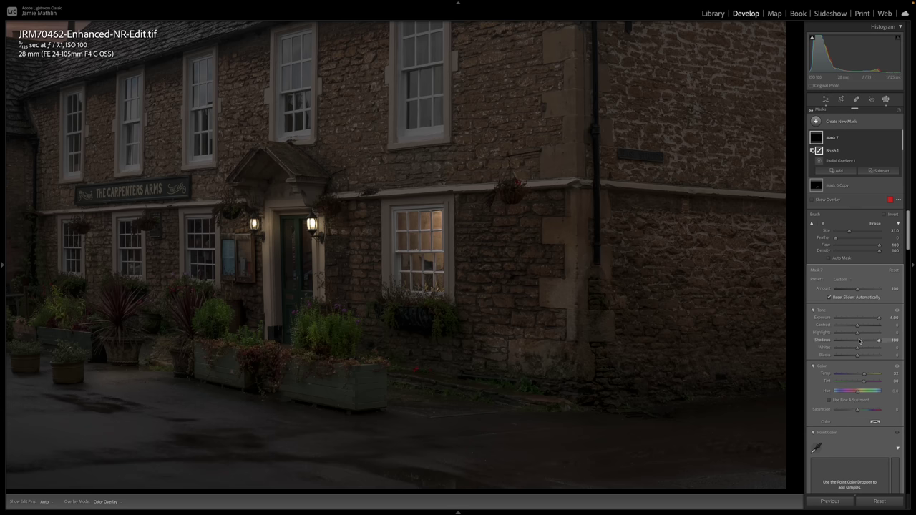
mouse_move(857, 333)
left_mouse_down()
mouse_move(875, 335)
mouse_move(858, 335)
left_mouse_up()
Reset Shadows to about zero and duplicate the Mask 7 radial gradient.
left_click(859, 340)
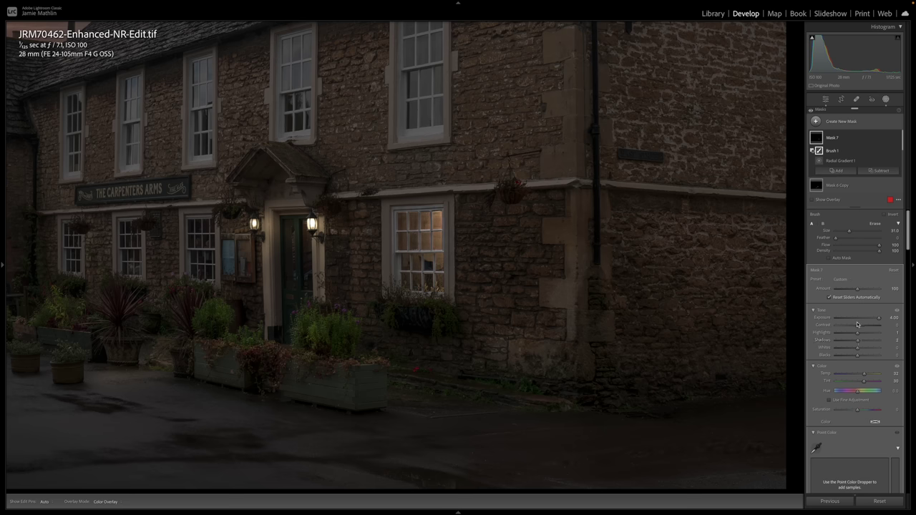
left_click(454, 208)
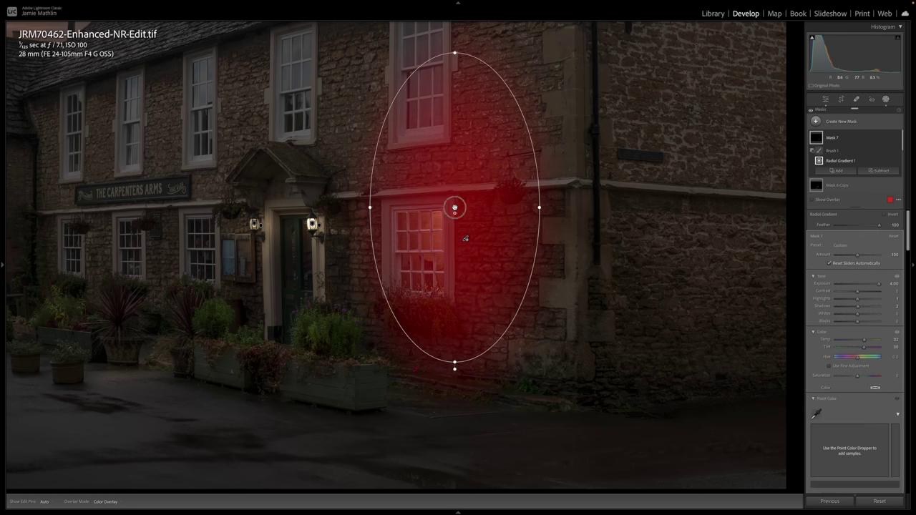
right_click(454, 207)
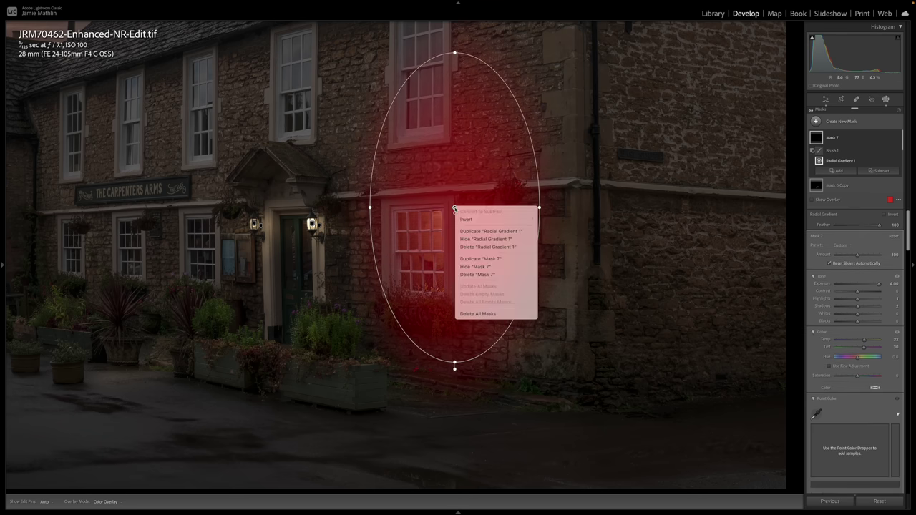
left_click(470, 259)
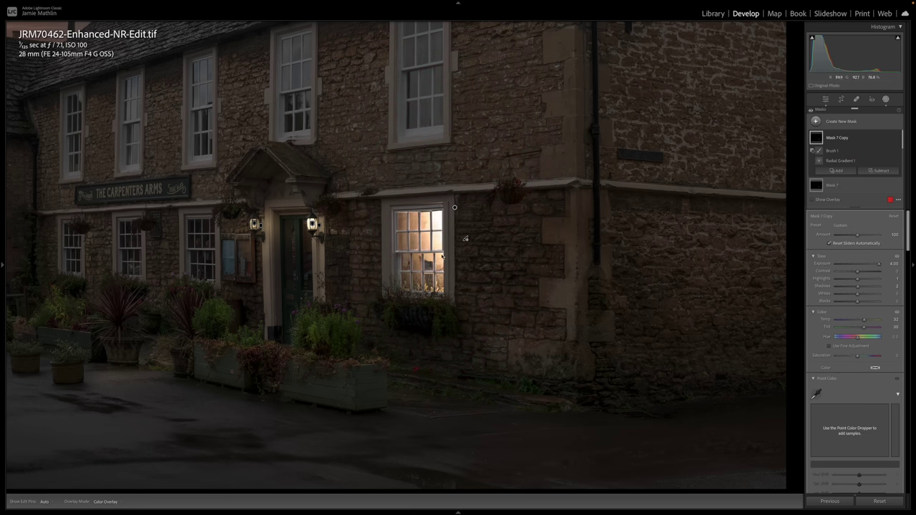
Lower the Mask 7 Copy exposure to about 1.67.
left_click(867, 266)
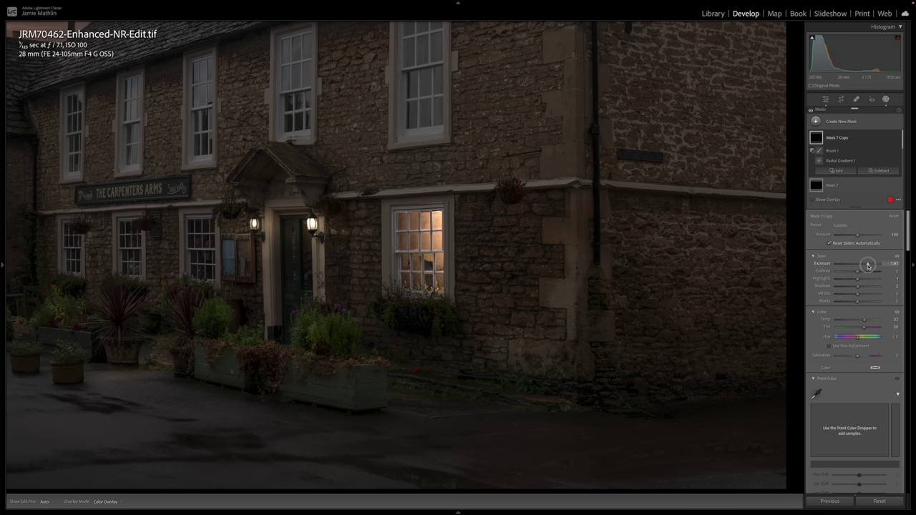
left_click_drag(868, 266, 858, 266)
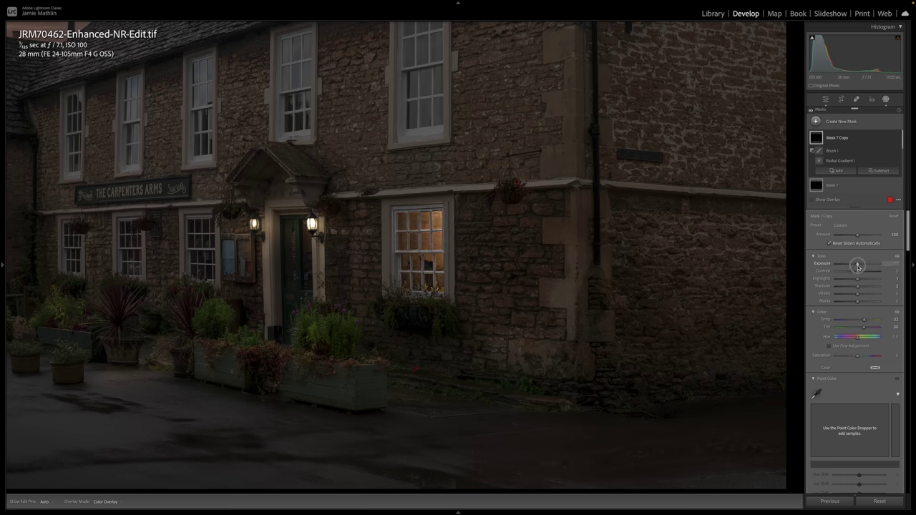
left_click_drag(858, 266, 865, 266)
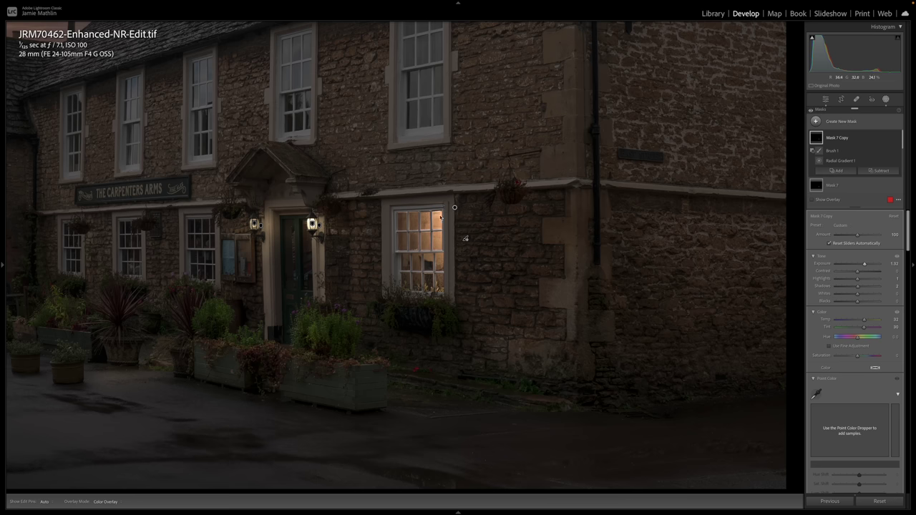
Select Brush 1 of Mask 7 Copy and lower its flow to 70 to refine the window glow.
scroll(408, 226, "up", 3)
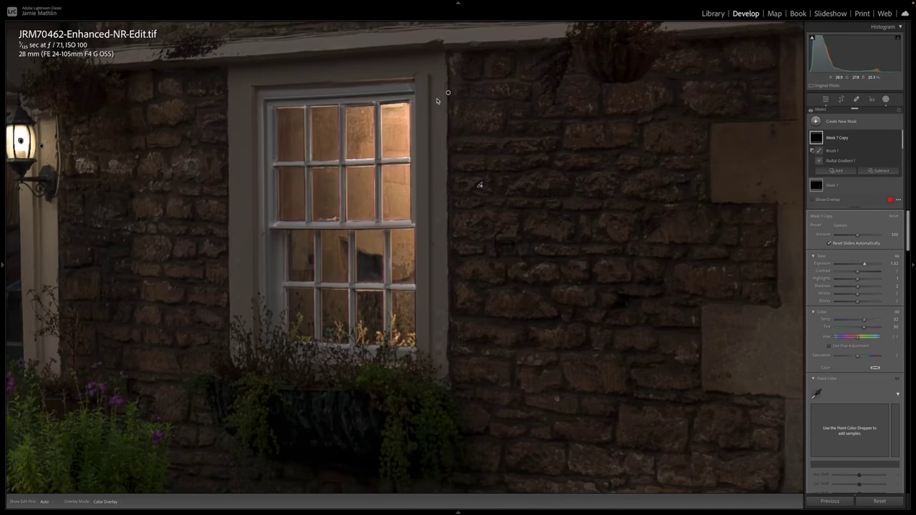
left_click(840, 161)
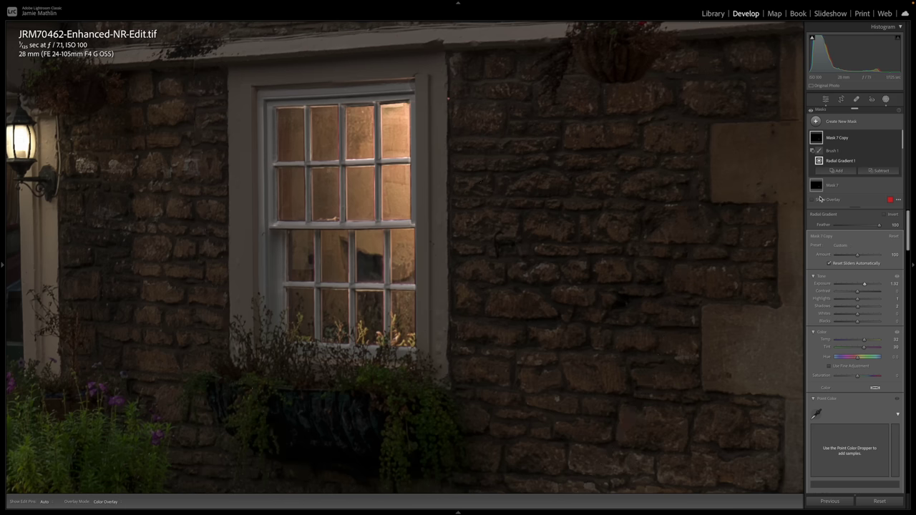
left_click(832, 150)
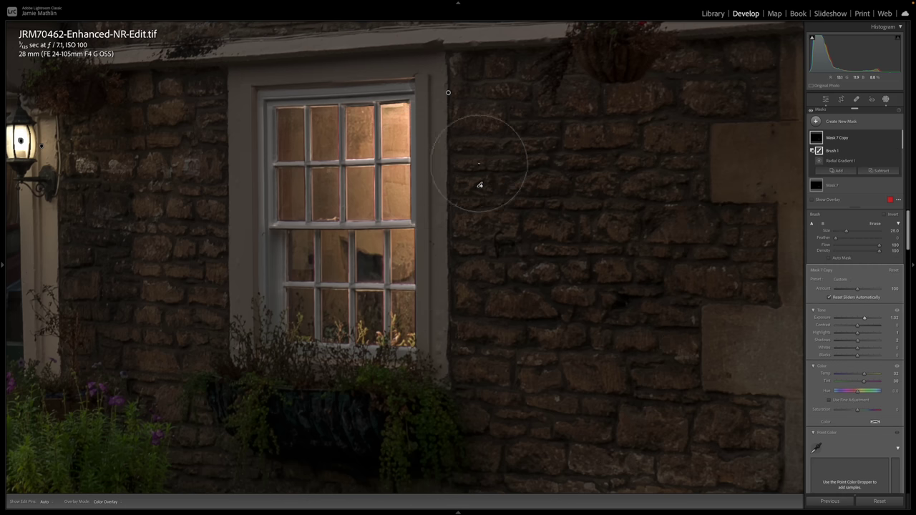
scroll(566, 175, "down", 5)
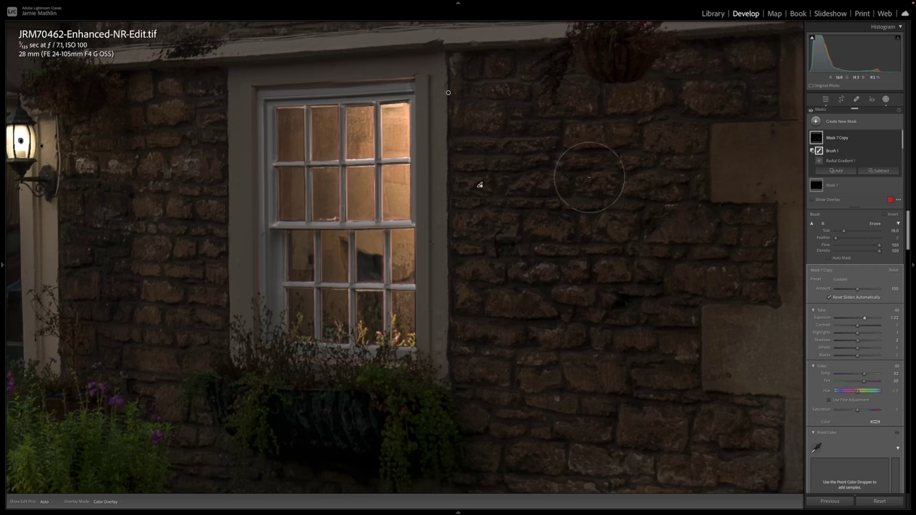
left_click(867, 248)
key("h")
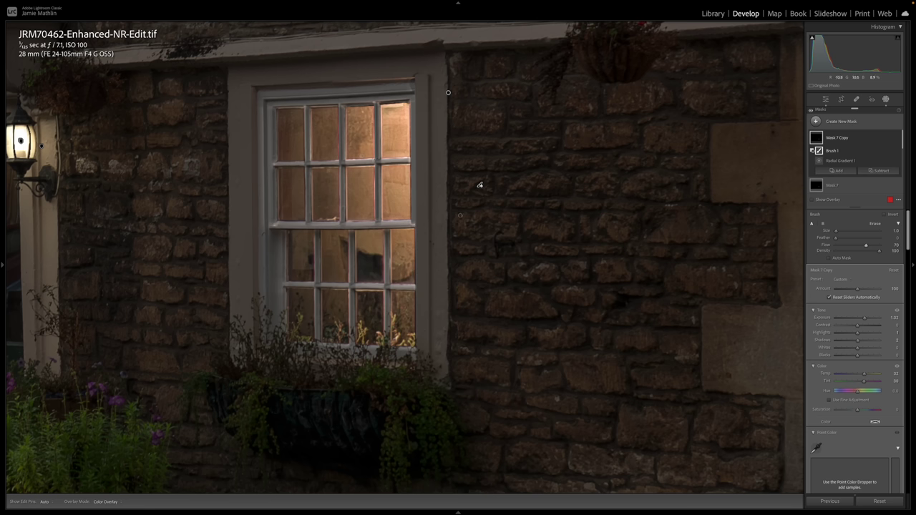
key("h")
key("h")
Zoom out to fit the whole photo in view, using the Navigator panel.
mouse_move(3, 264)
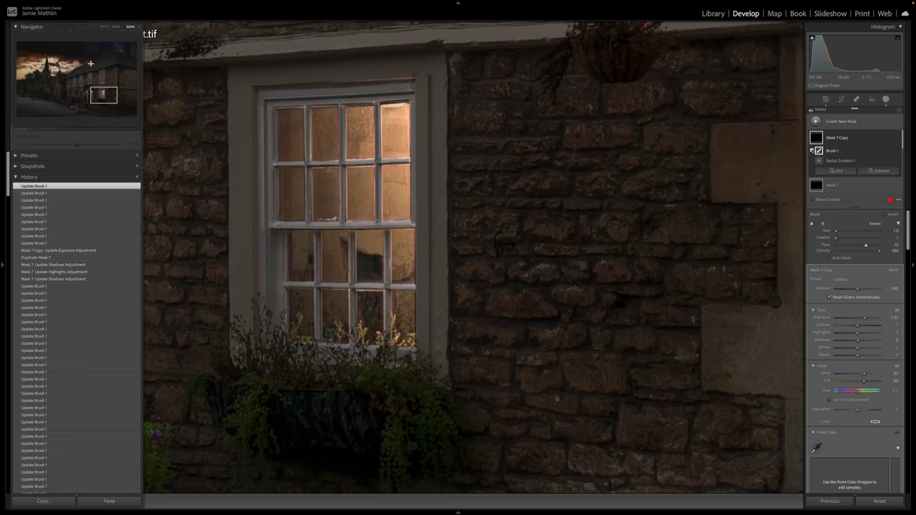
left_click(117, 26)
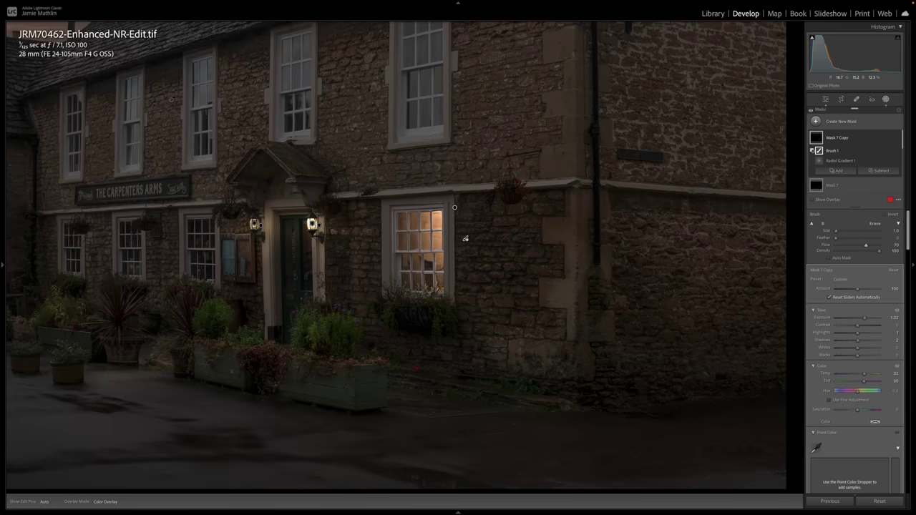
key("F7")
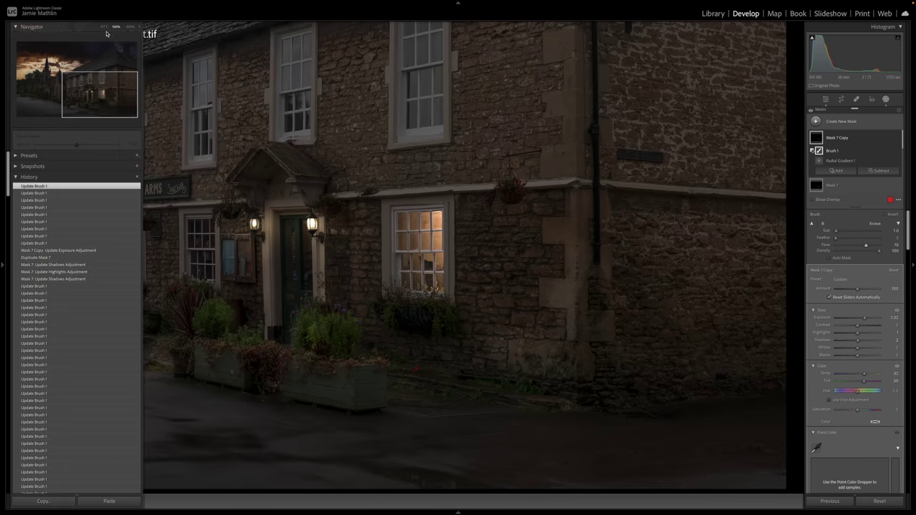
left_click(102, 28)
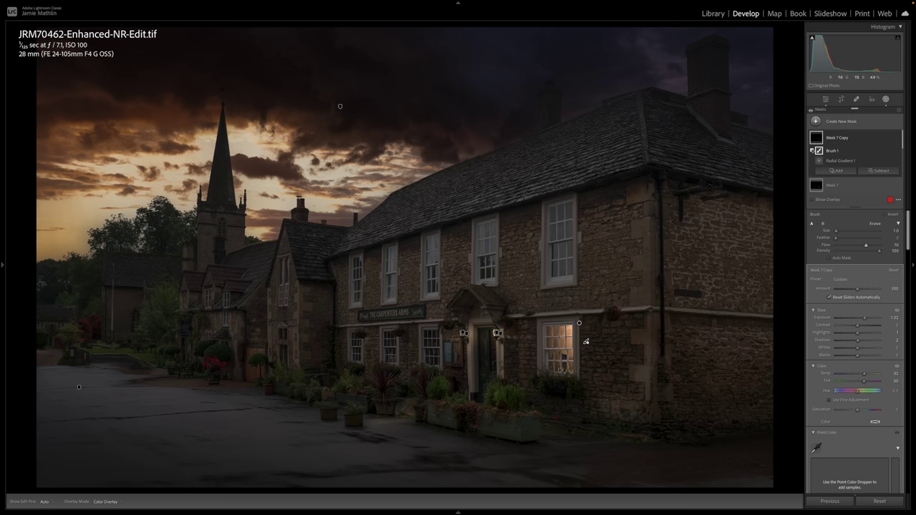
Select Brush 2 of the door-lamp Mask 6 Copy and set Feather to 100 for soft painting.
left_click(498, 333)
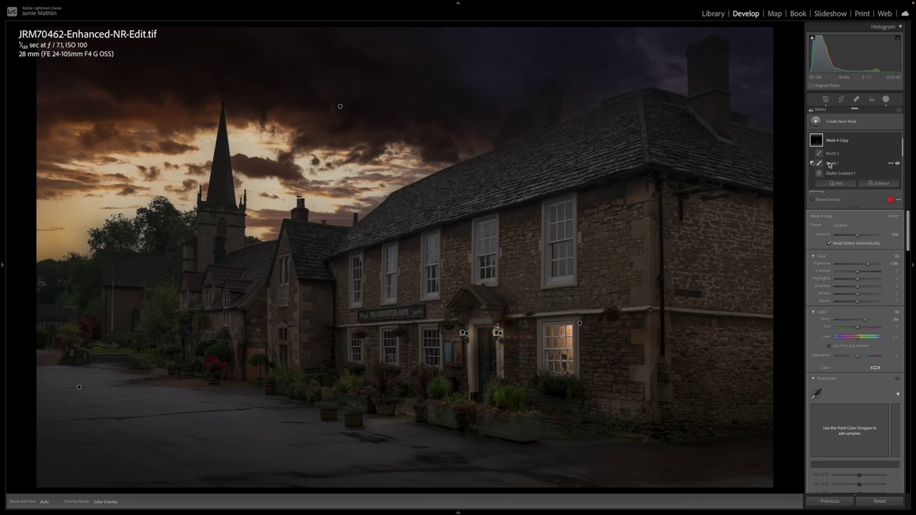
left_click(830, 164)
left_click(832, 153)
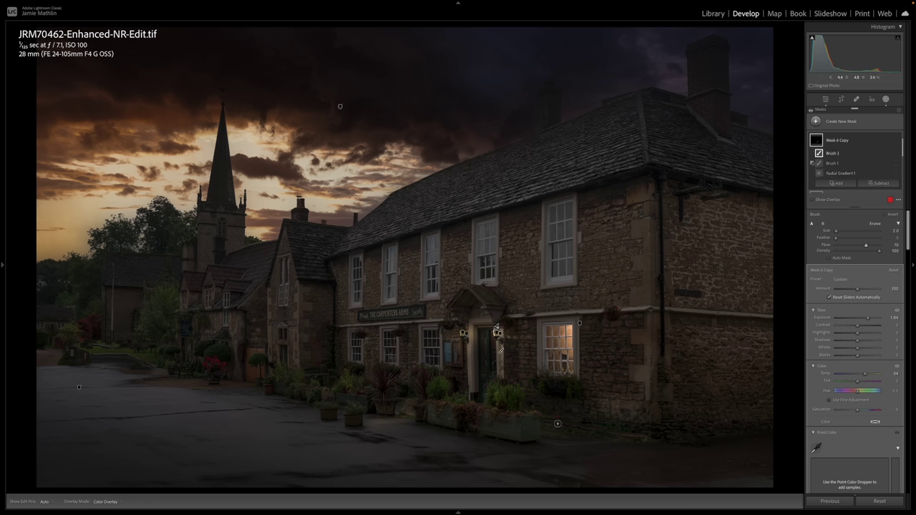
scroll(548, 417, "up", 5)
key("h")
scroll(551, 380, "down", 3)
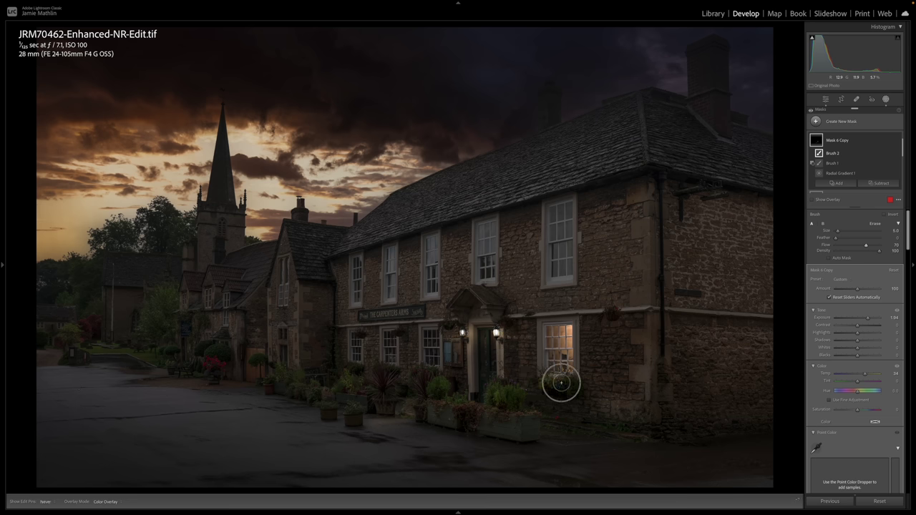
key("h")
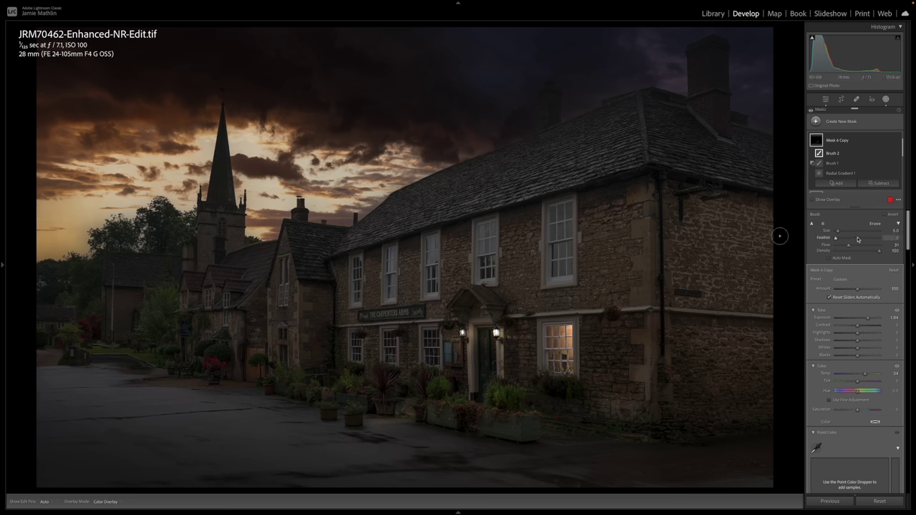
left_click_drag(859, 239, 880, 242)
key("h")
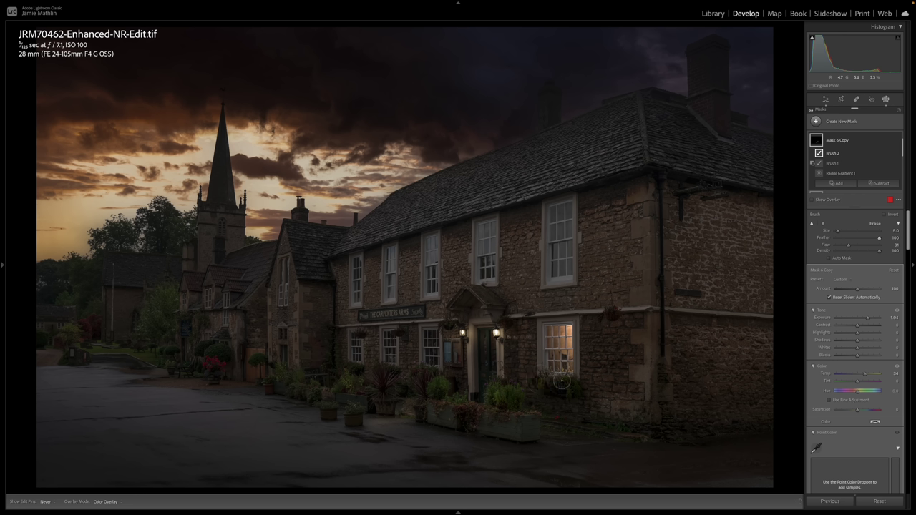
key("h")
key("h")
key("h")
key("h")
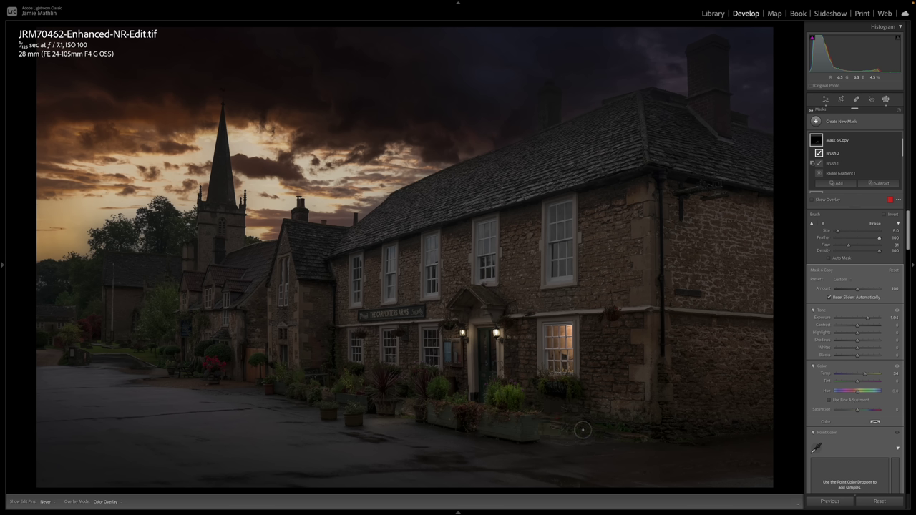
key("h")
key("h")
Zoom to 300% via the Navigator, pan to the pub sign, then return to 100%.
left_click(3, 265)
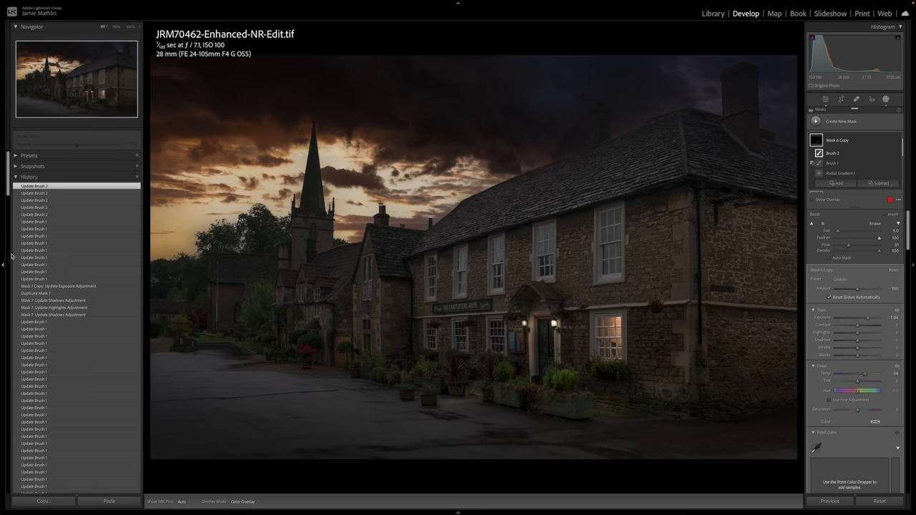
left_click(138, 28)
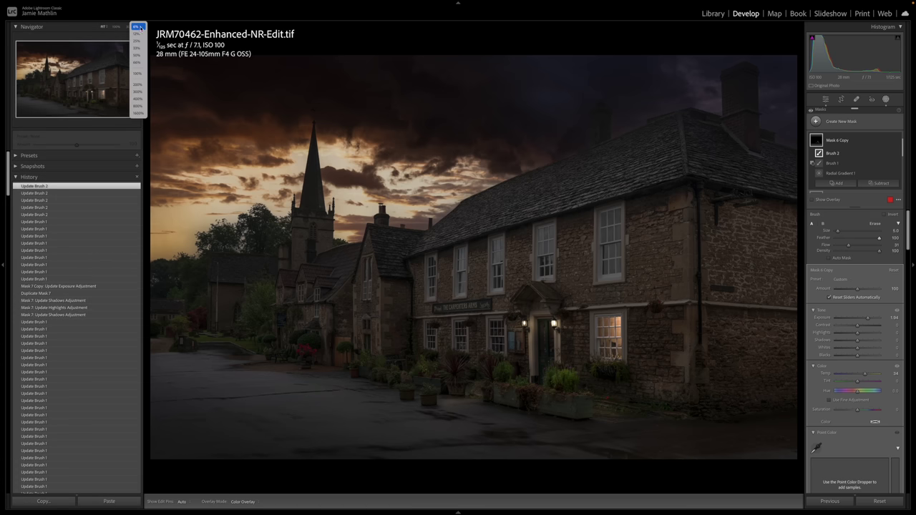
left_click(136, 92)
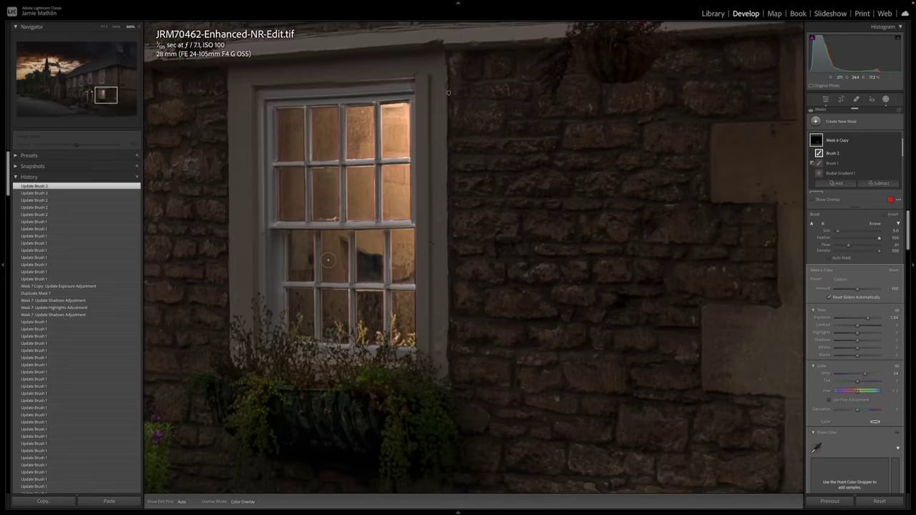
left_click_drag(254, 281, 740, 262)
left_click_drag(272, 236, 651, 280)
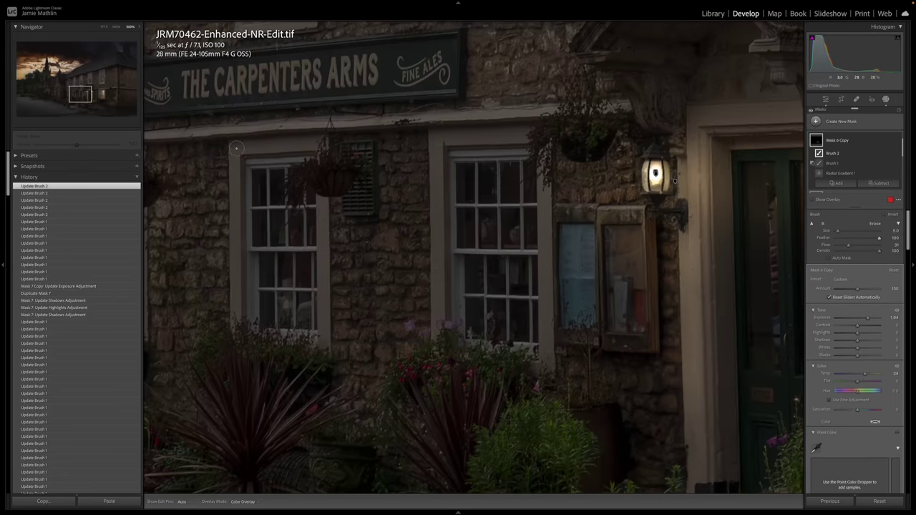
left_click(115, 27)
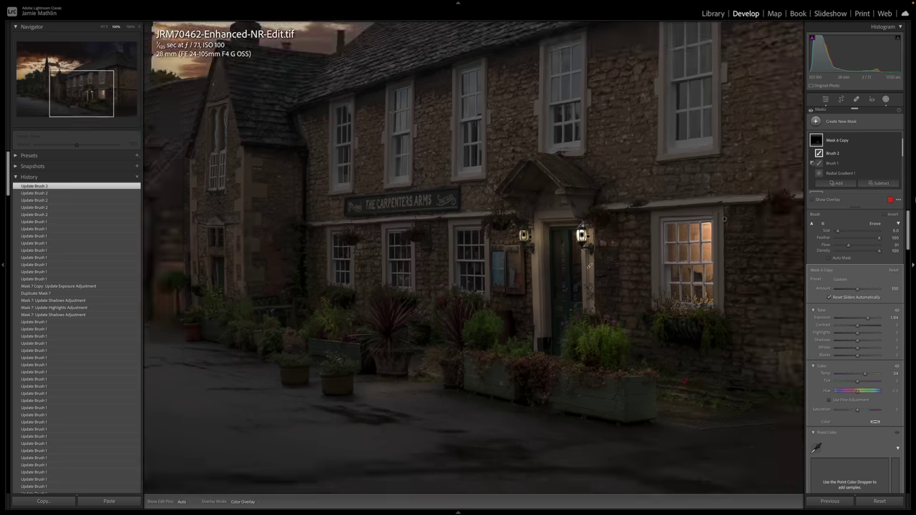
Add a radial gradient glow over the window by the sign and erase it from the frame.
left_click(841, 173)
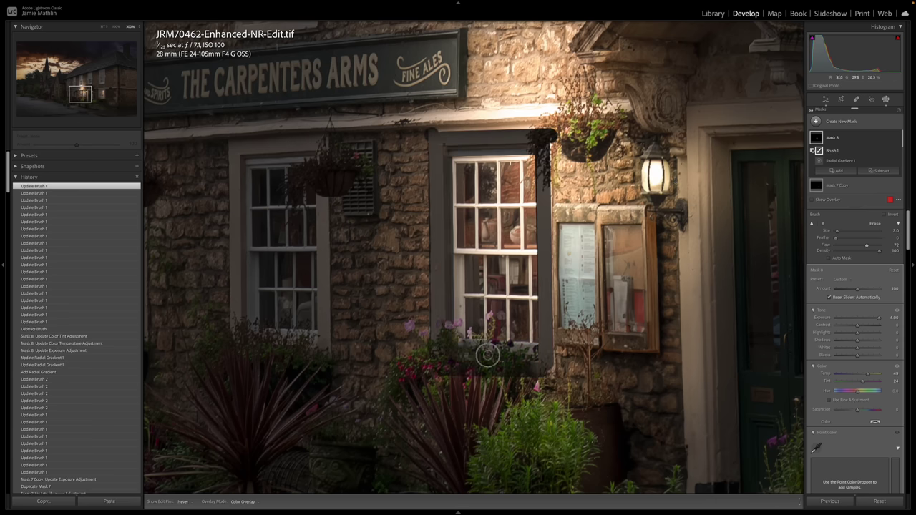
left_click_drag(487, 354, 500, 164)
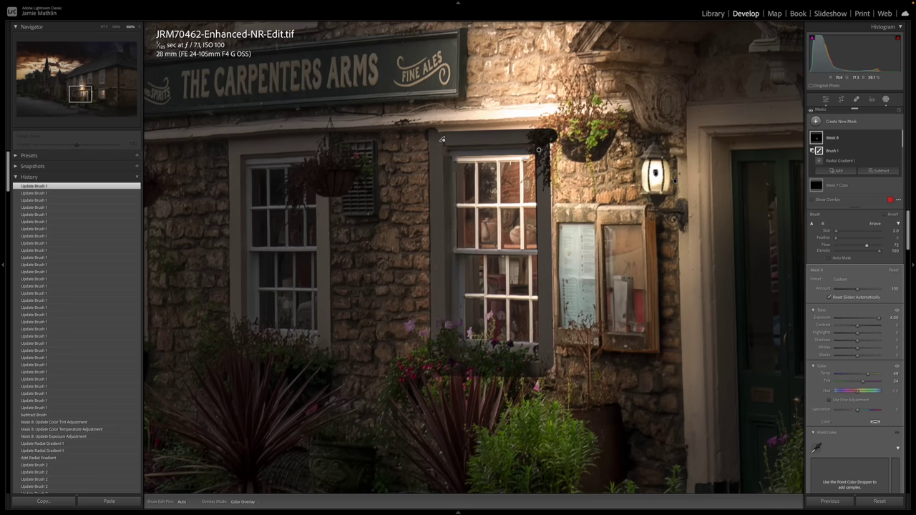
key("ctrl+=")
mouse_move(485, 244)
left_mouse_down()
mouse_move(485, 133)
mouse_move(542, 243)
left_mouse_up()
left_click_drag(484, 186, 565, 112)
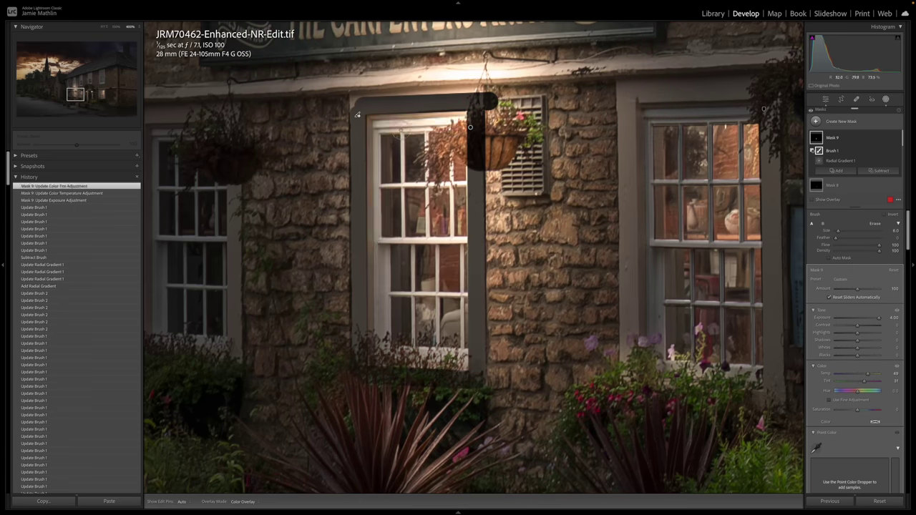
left_click_drag(469, 118, 468, 365)
left_click_drag(380, 368, 478, 369)
left_click_drag(379, 240, 468, 241)
left_click_drag(469, 243, 470, 128)
Remove the glow from the window's glazing bars so only the panes stay lit.
left_click_drag(383, 243, 383, 350)
left_click_drag(380, 186, 468, 186)
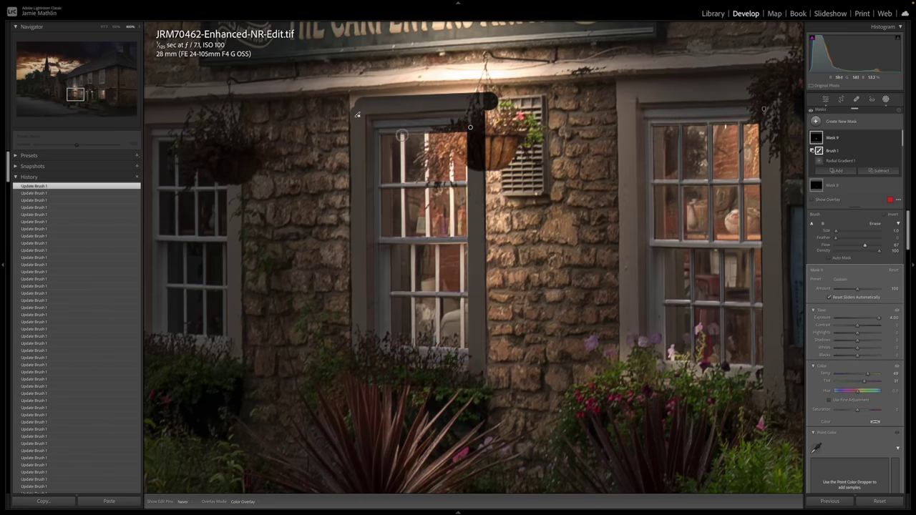
left_click_drag(402, 128, 402, 239)
left_click_drag(414, 243, 414, 350)
left_click_drag(437, 243, 437, 349)
left_click_drag(451, 132, 451, 237)
left_click_drag(426, 133, 425, 239)
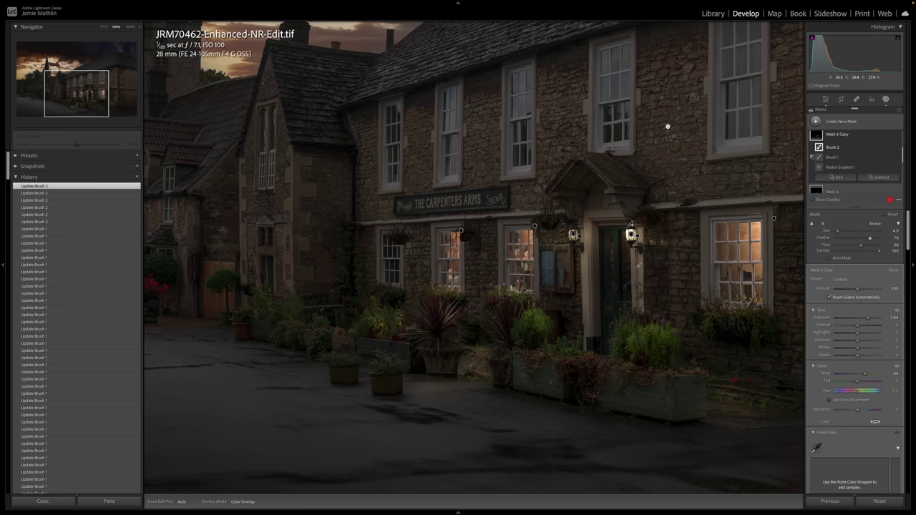
left_click_drag(666, 127, 351, 227)
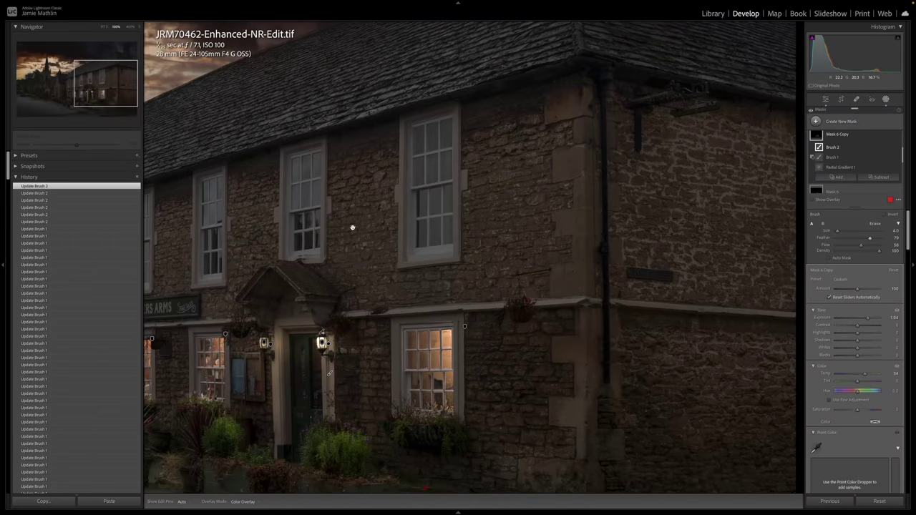
left_click(840, 122)
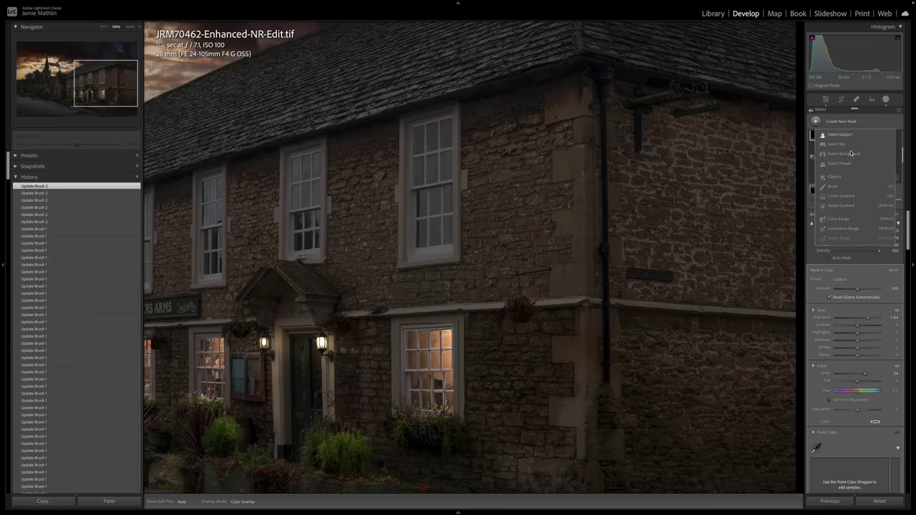
Draw a radial gradient over the upper sash window with Exposure 4.00 and a warmer Temp.
left_click(841, 205)
left_click_drag(460, 86, 585, 303)
left_click_drag(460, 86, 458, 119)
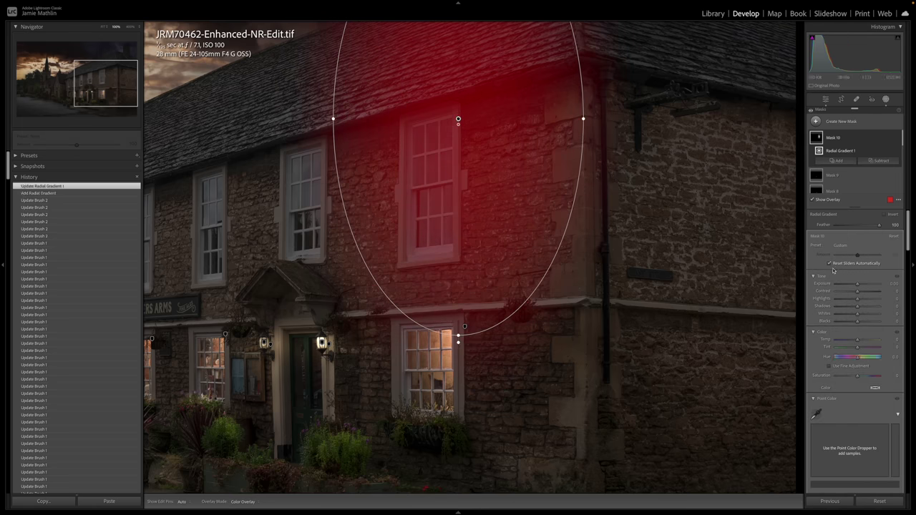
left_click_drag(857, 284, 894, 286)
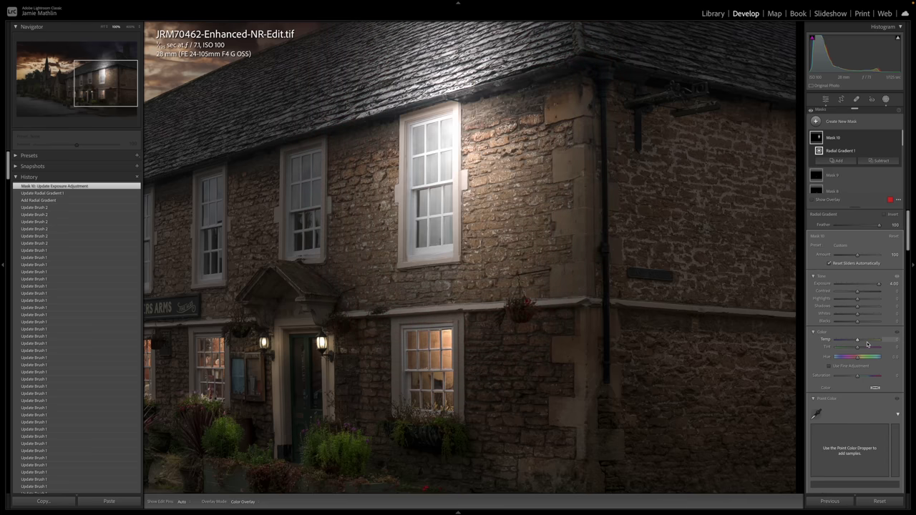
mouse_move(858, 340)
left_mouse_down()
mouse_move(873, 341)
mouse_move(867, 347)
left_mouse_up()
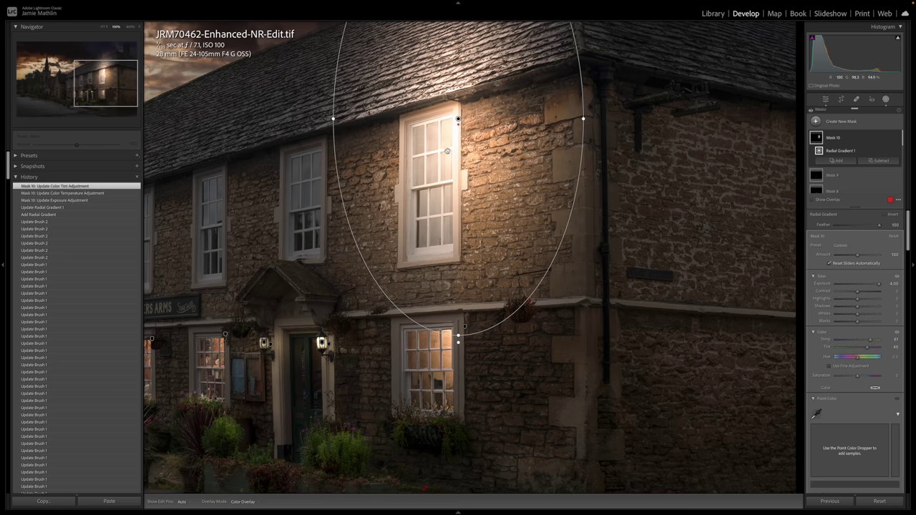
left_click(133, 26)
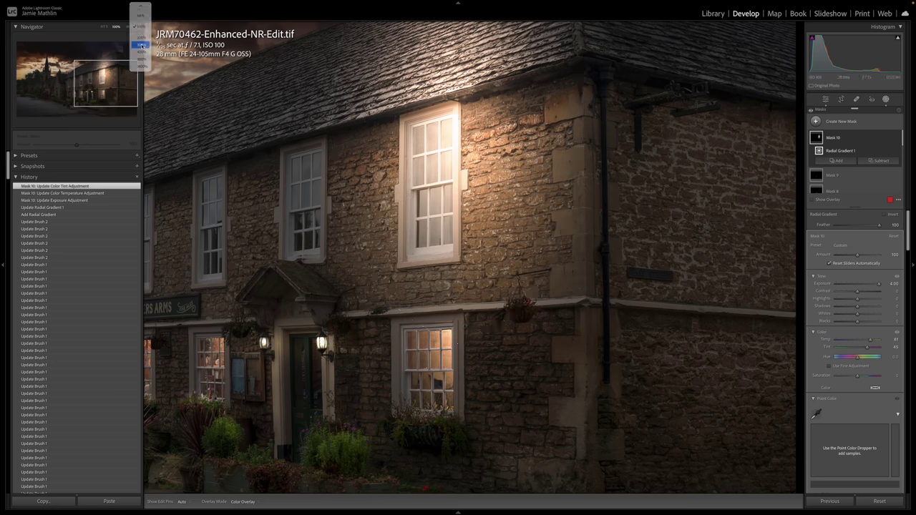
left_click(141, 45)
Set Mask 10 to subtract with a fully hard-edged erase brush at 300% zoom.
left_click_drag(366, 99, 388, 348)
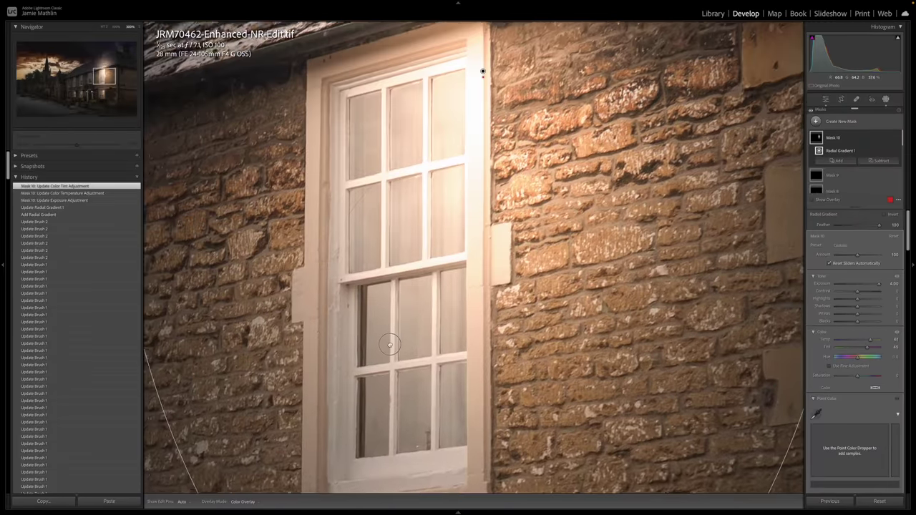
left_click_drag(377, 263, 377, 278)
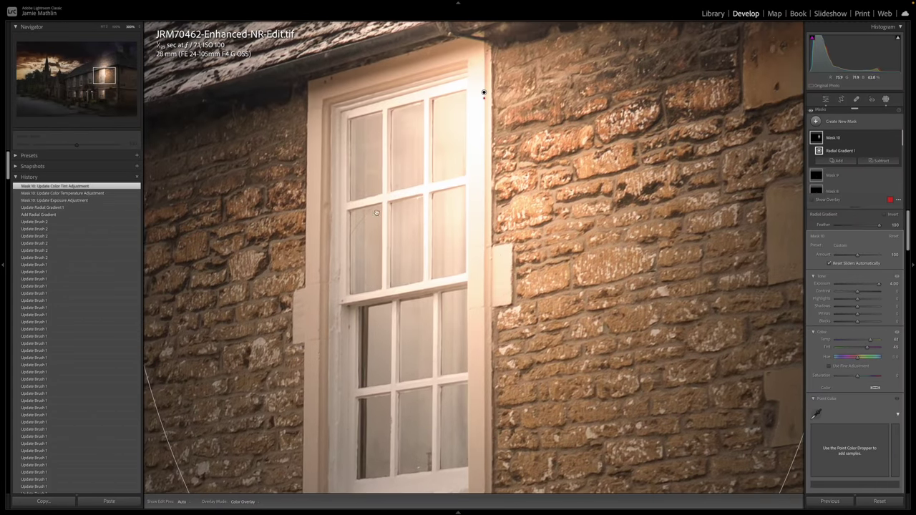
left_click(878, 161)
left_click(866, 227)
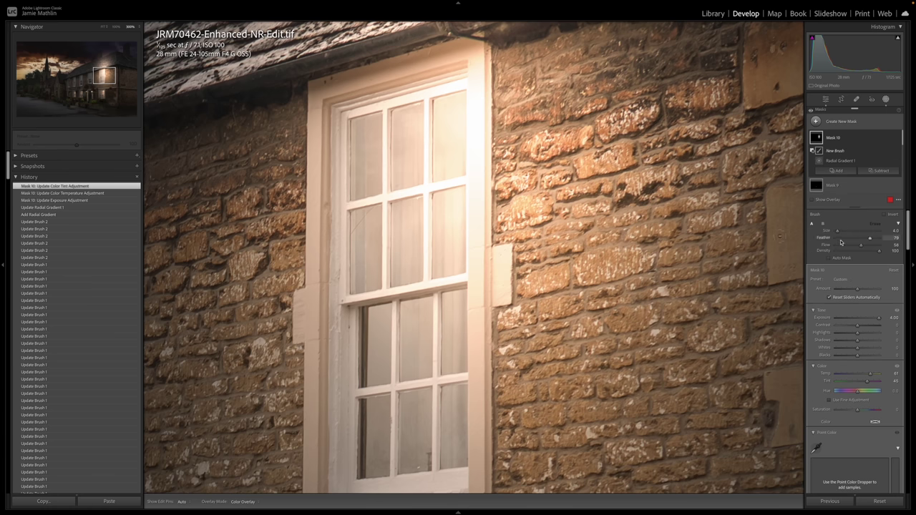
mouse_move(869, 238)
left_mouse_down()
mouse_move(835, 239)
mouse_move(879, 247)
left_mouse_up()
scroll(479, 63, "up", 4)
Erase the glow from the window's right frame, head, left side and sill.
left_click_drag(478, 58, 479, 168)
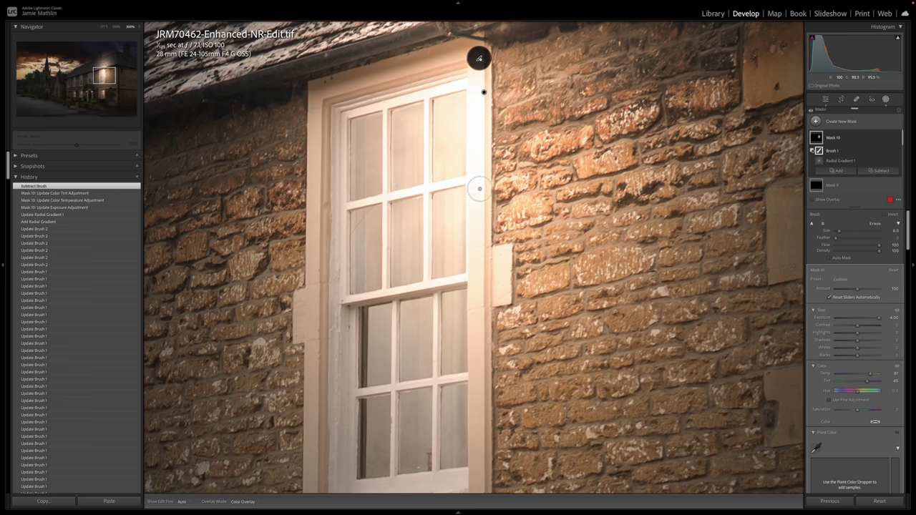
left_click(478, 276, "shift")
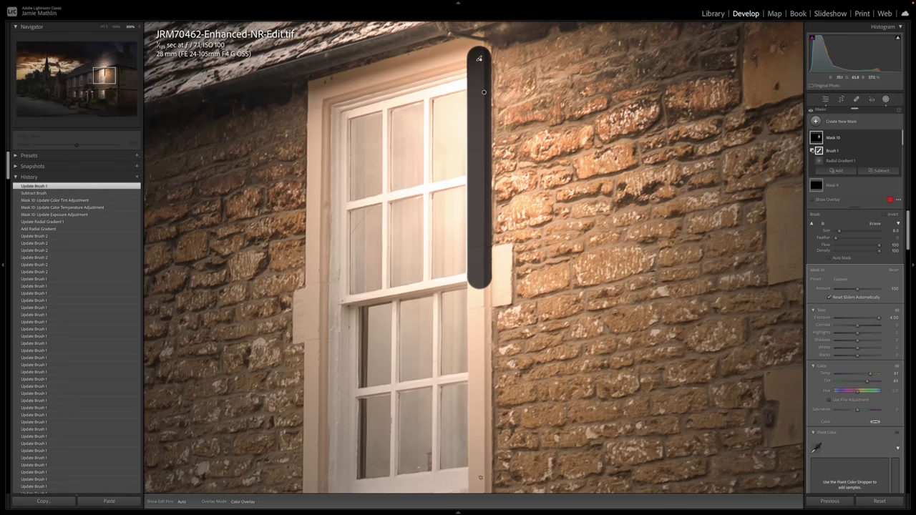
left_click(480, 488, "shift")
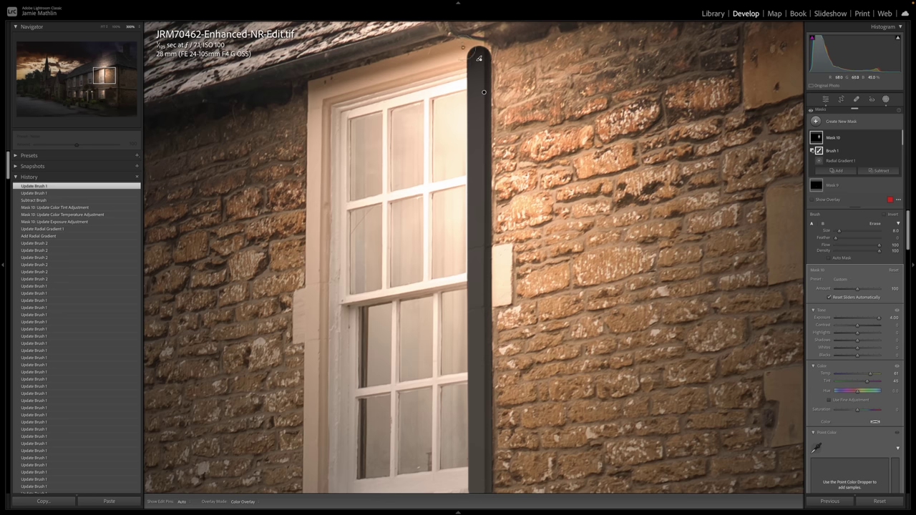
left_click(463, 48)
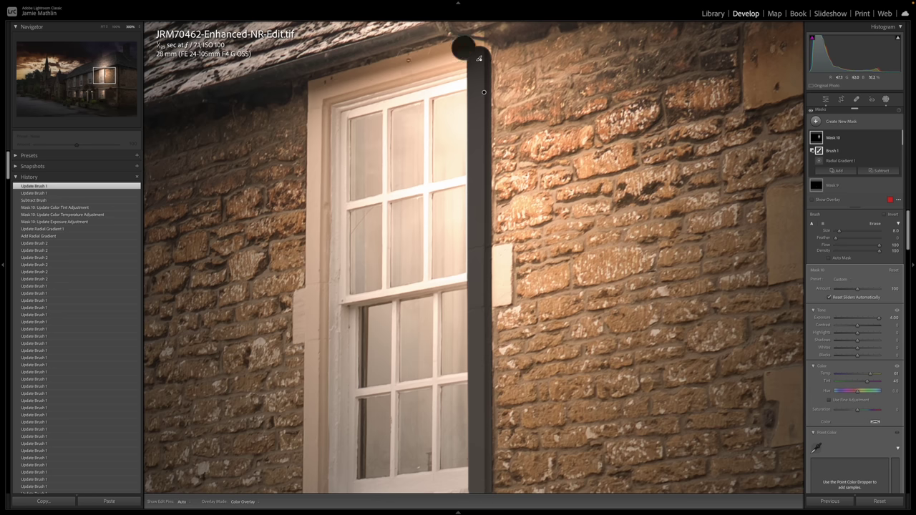
left_click(315, 86, "shift")
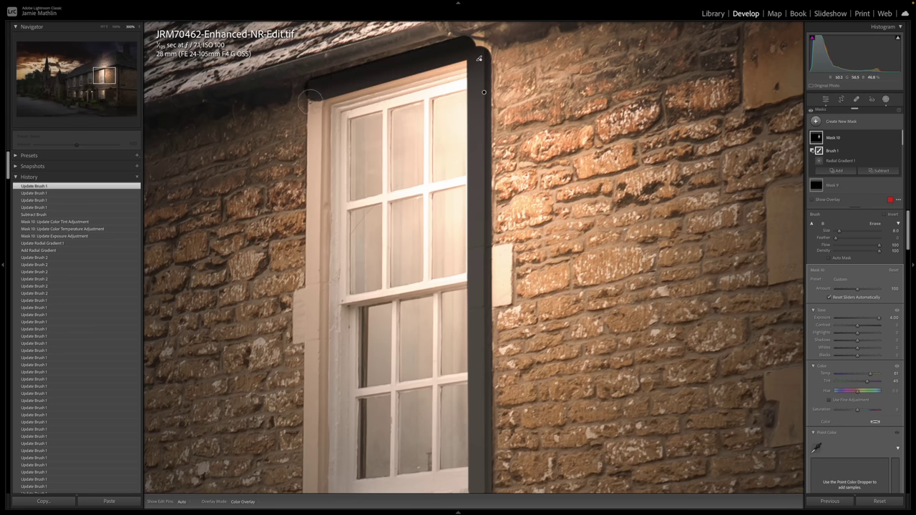
left_click(309, 101)
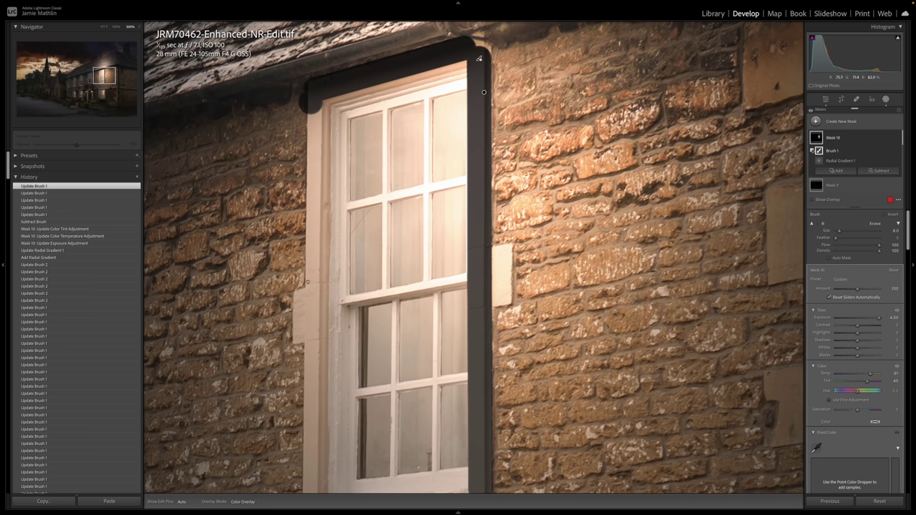
left_click(307, 286, "shift")
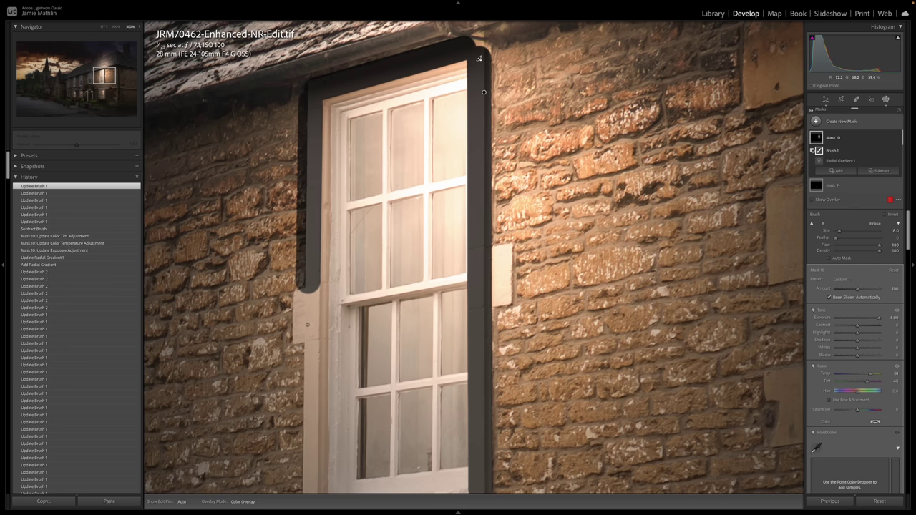
left_click(308, 351, "shift")
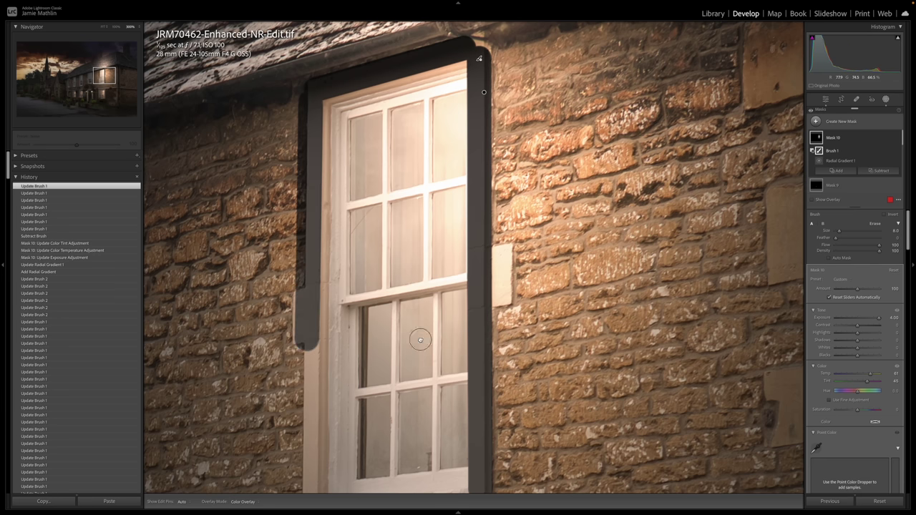
left_click_drag(415, 333, 403, 78)
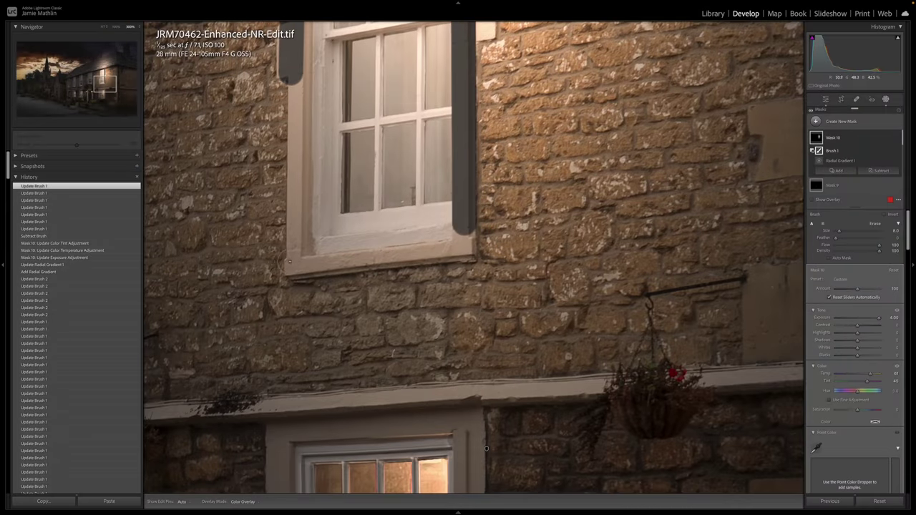
left_click(289, 261, "shift")
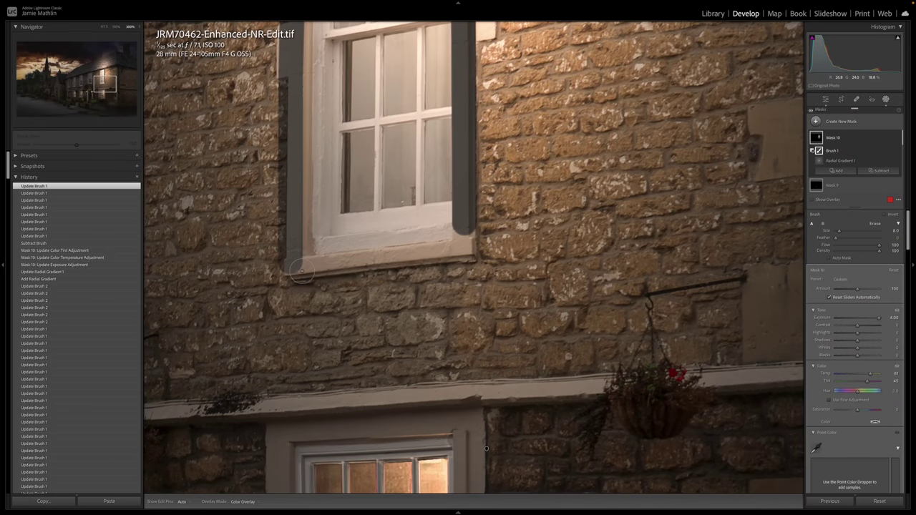
left_click(302, 269)
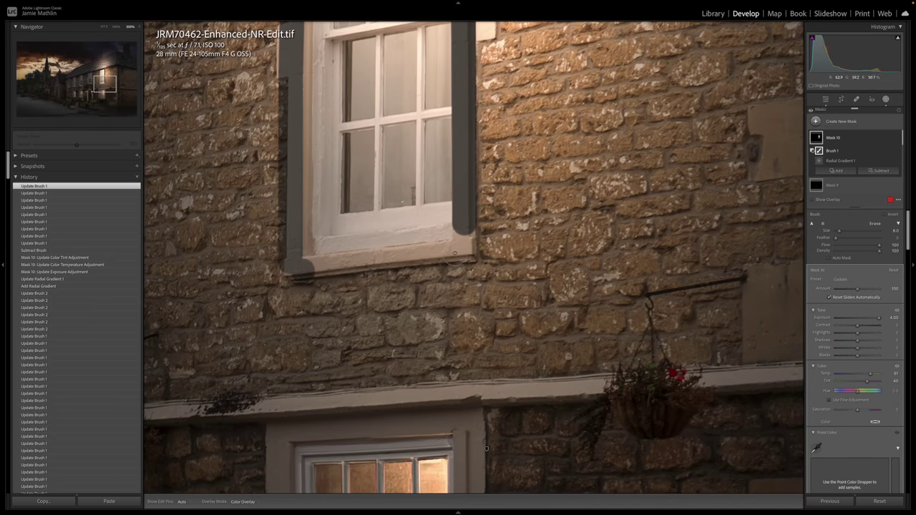
left_click(458, 255, "shift")
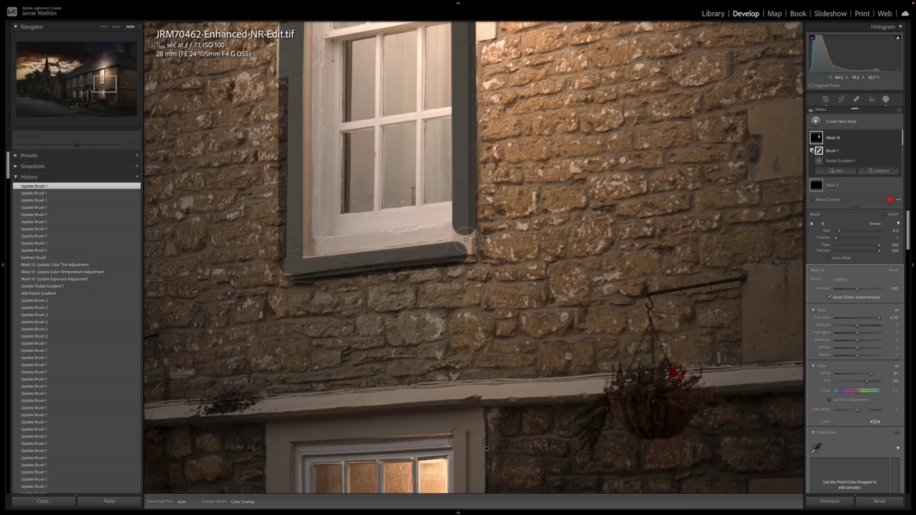
key("h")
key("h")
left_click_drag(467, 216, 477, 261)
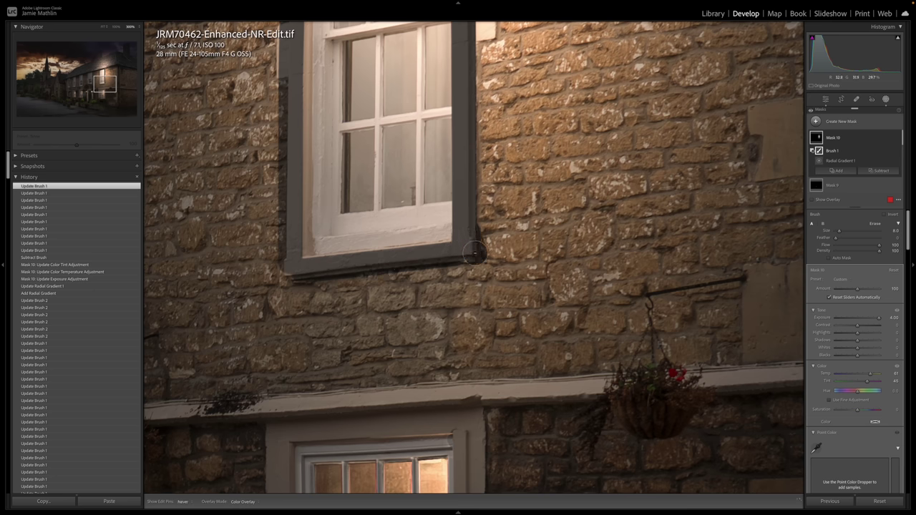
left_click(355, 274)
mouse_move(301, 285)
left_mouse_down()
mouse_move(281, 266)
mouse_move(294, 286)
left_mouse_up()
Erase the glow along the inner left edge and top frame, with brush flow at 71.
left_click_drag(526, 157, 489, 304)
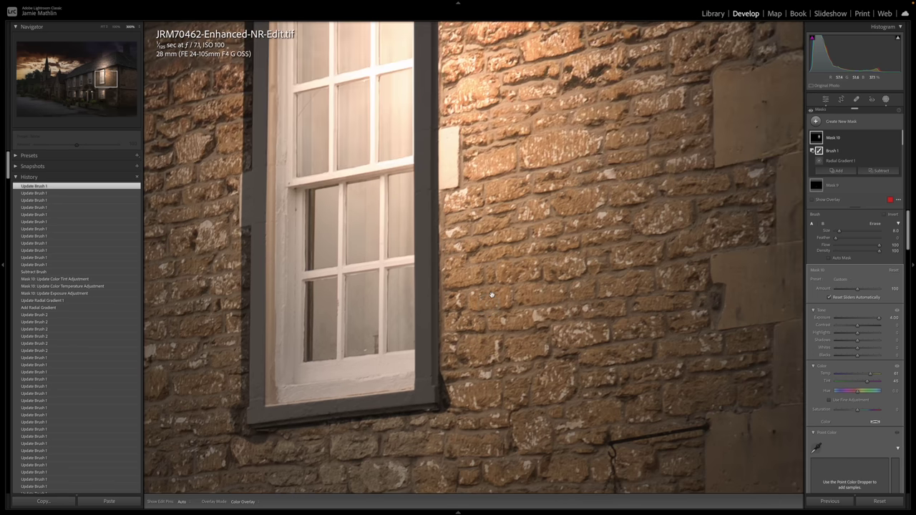
left_click_drag(512, 250, 513, 298)
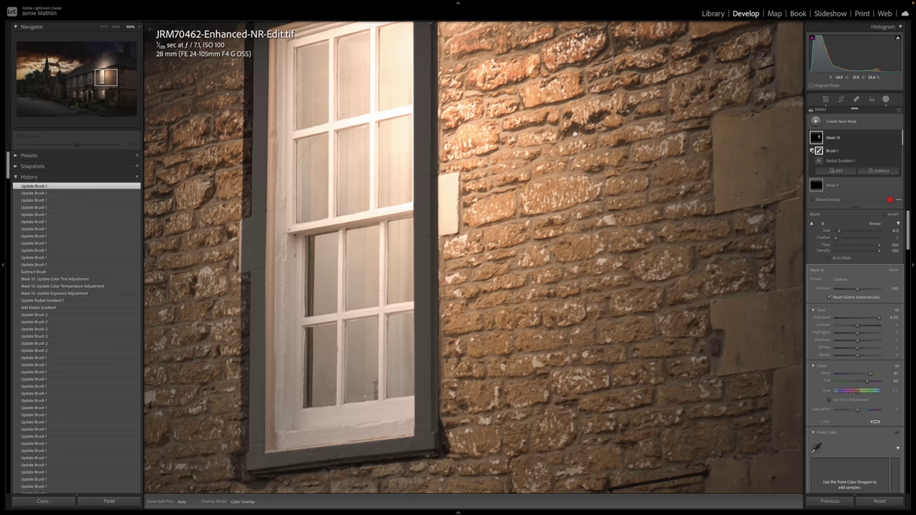
left_click_drag(574, 134, 566, 176)
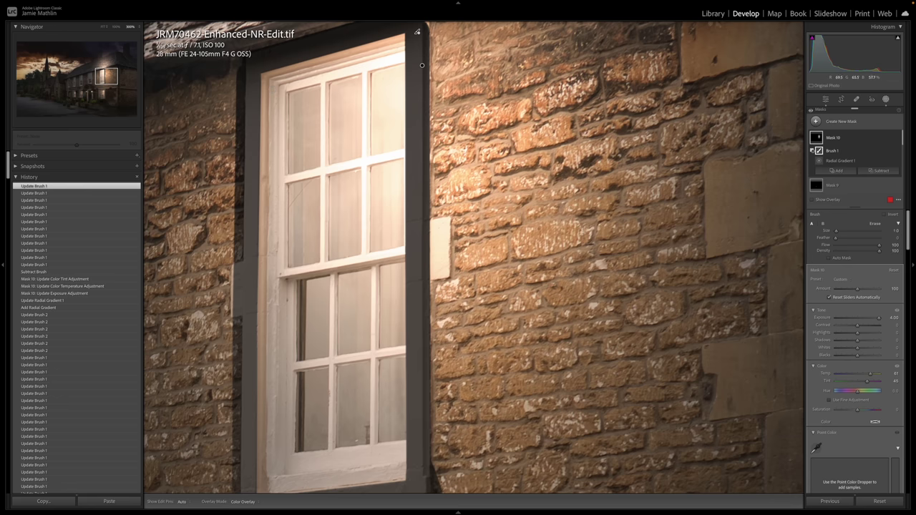
left_click(422, 65)
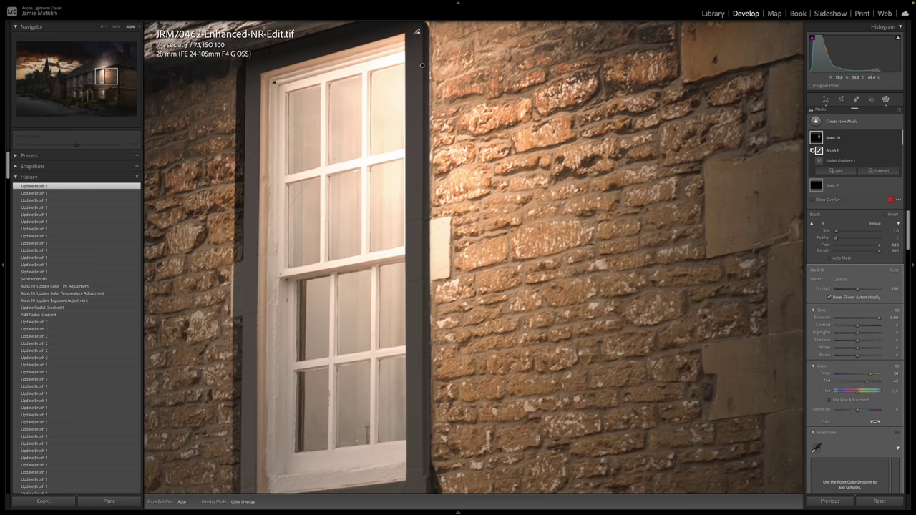
left_click_drag(273, 249, 273, 85)
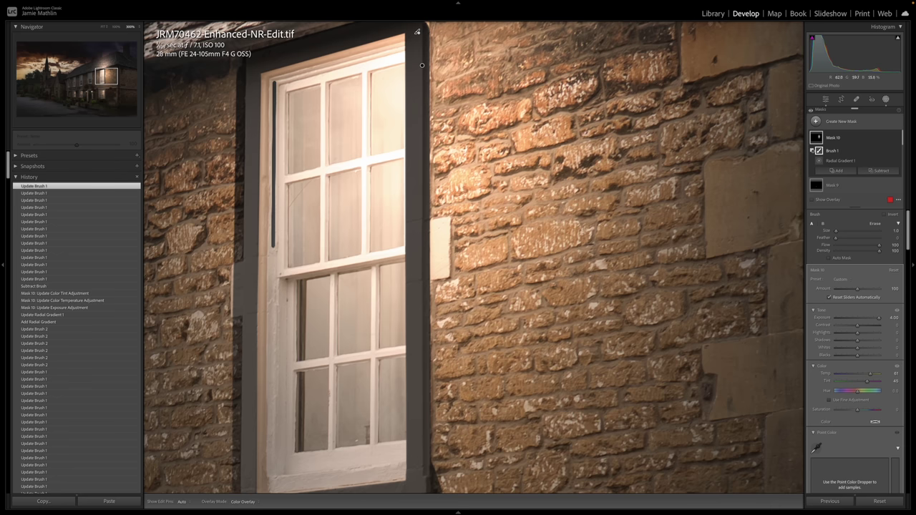
left_click(274, 394, "shift")
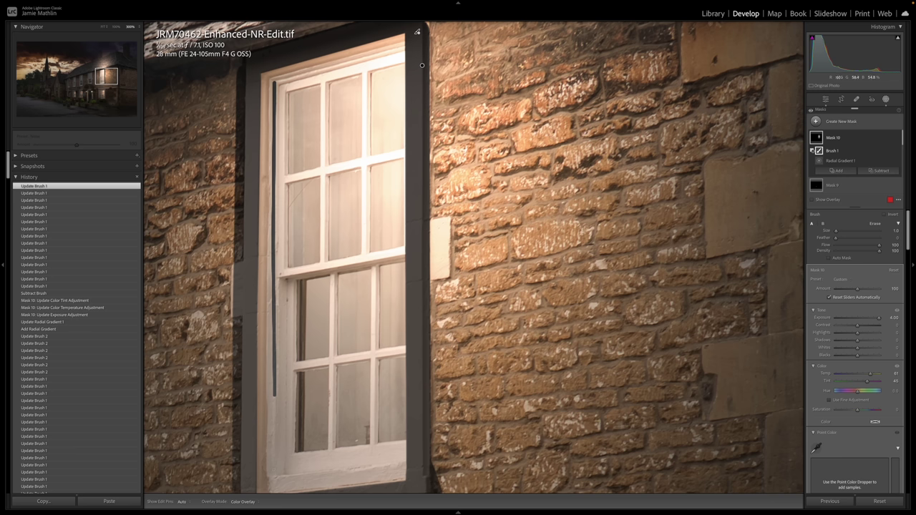
left_click(274, 476, "shift")
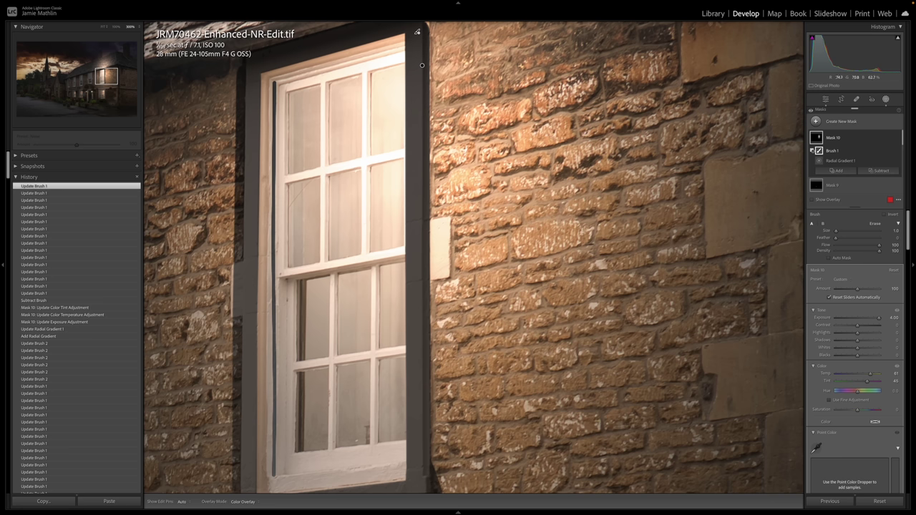
left_click(421, 65)
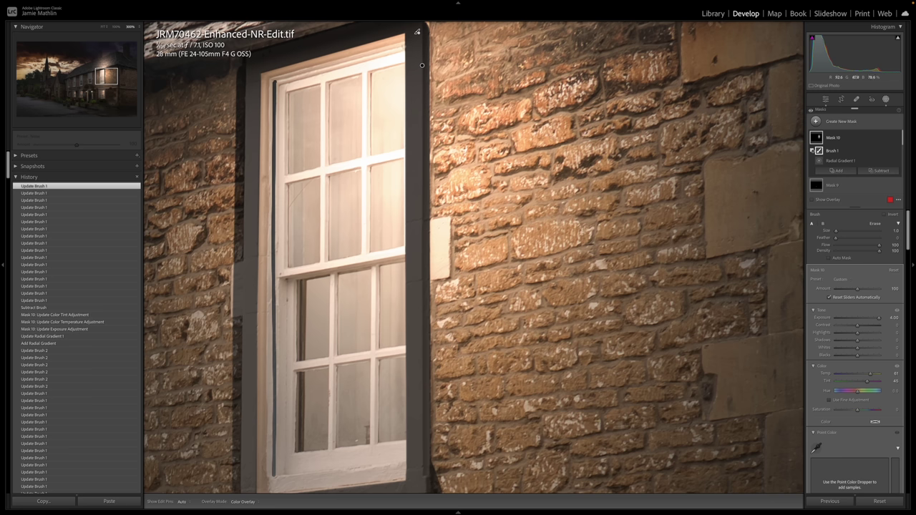
left_click(421, 66, "shift")
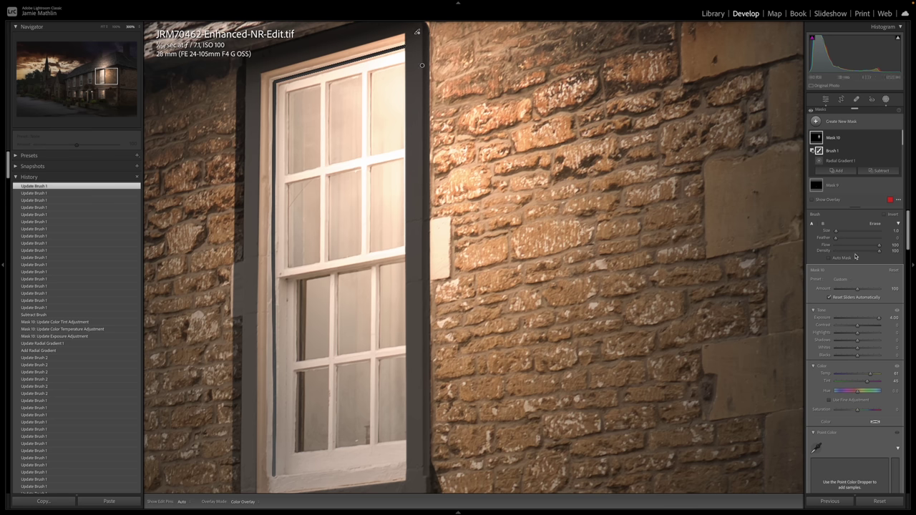
left_click_drag(878, 245, 865, 246)
scroll(417, 32, "up", 4)
mouse_move(405, 36)
left_mouse_down()
mouse_move(266, 73)
mouse_move(264, 106)
mouse_move(265, 84)
left_mouse_up()
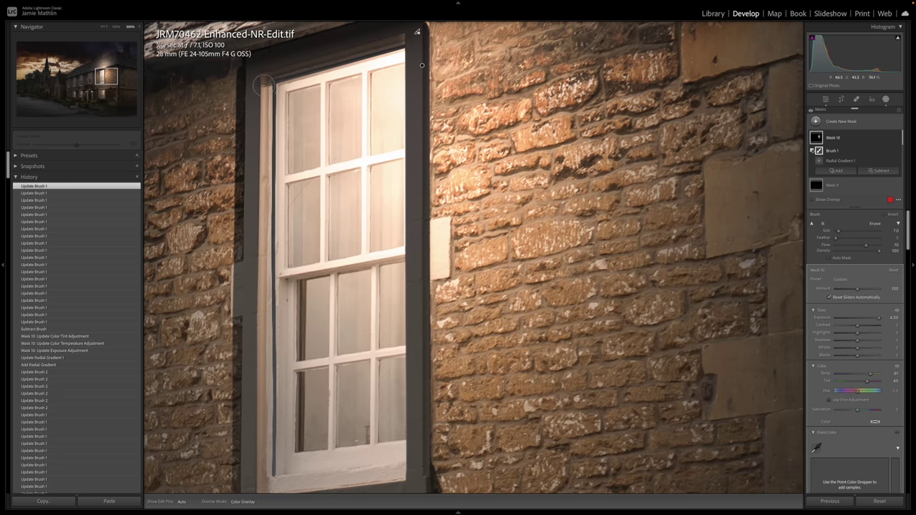
left_click(257, 472, "shift")
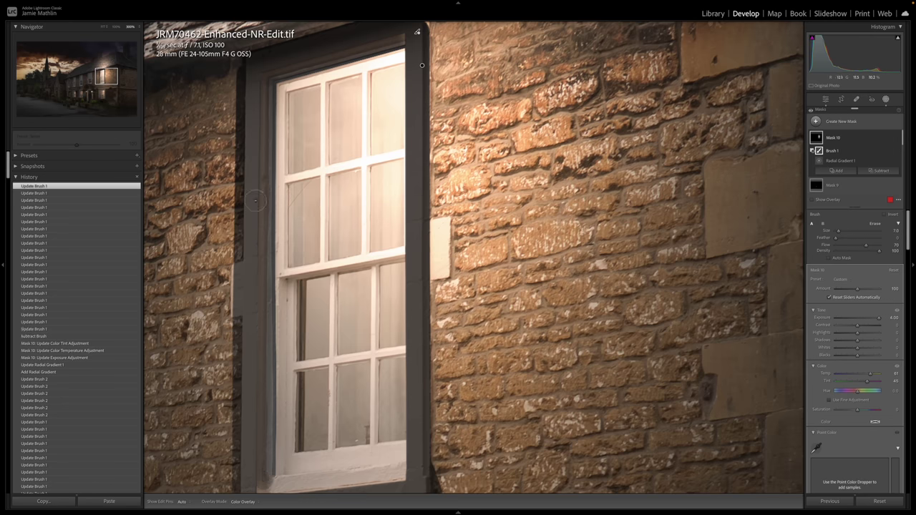
Erase the glow in straight strokes along the length of the window sill.
scroll(300, 397, "down", 4)
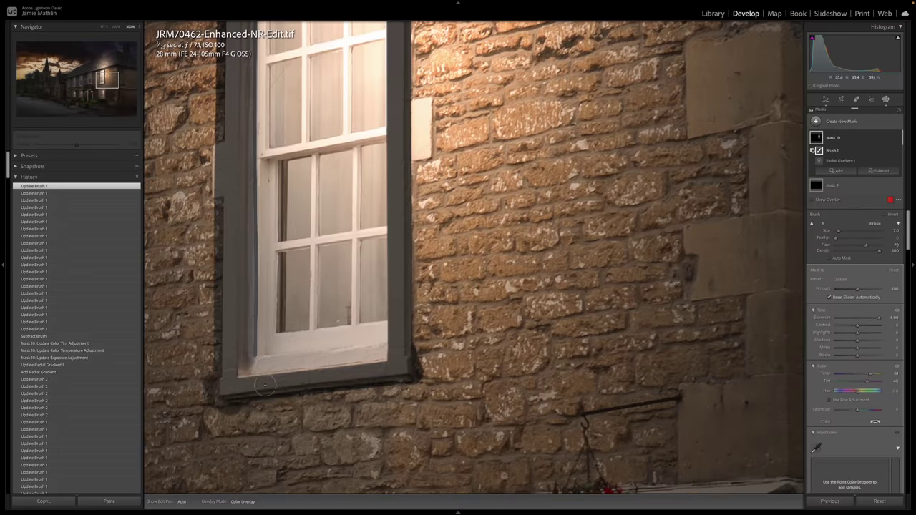
left_click(242, 373)
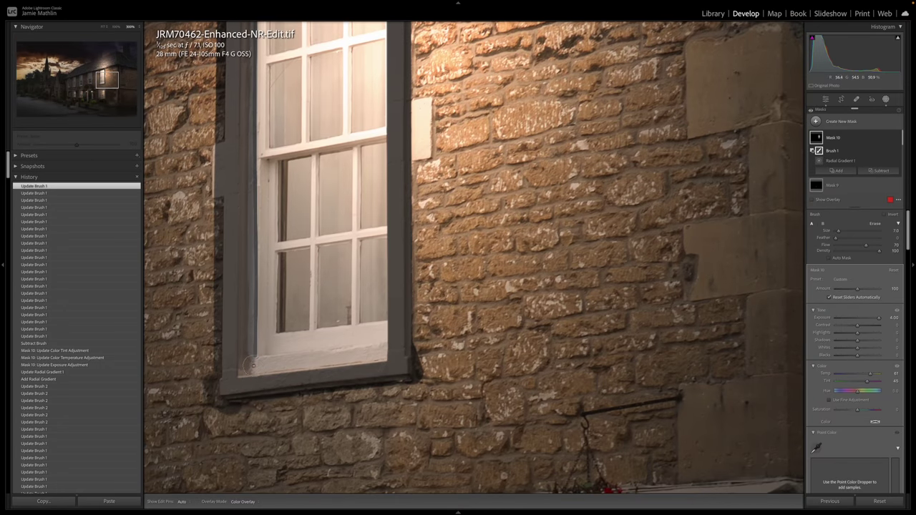
left_click(376, 353, "shift")
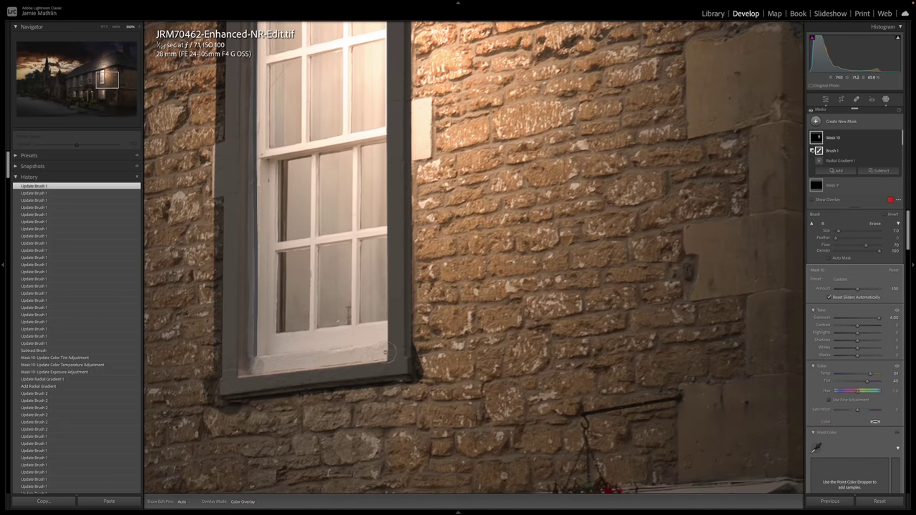
left_click(386, 352, "shift")
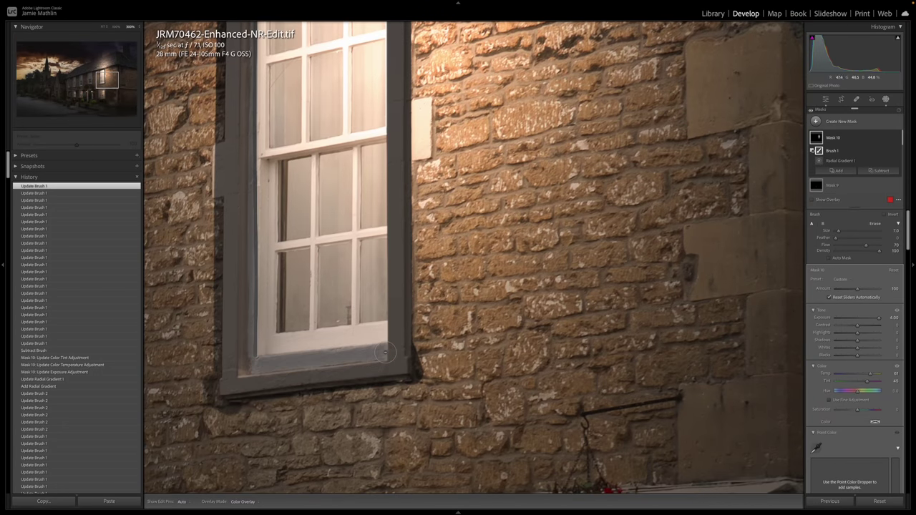
left_click(249, 377)
left_click(382, 361, "shift")
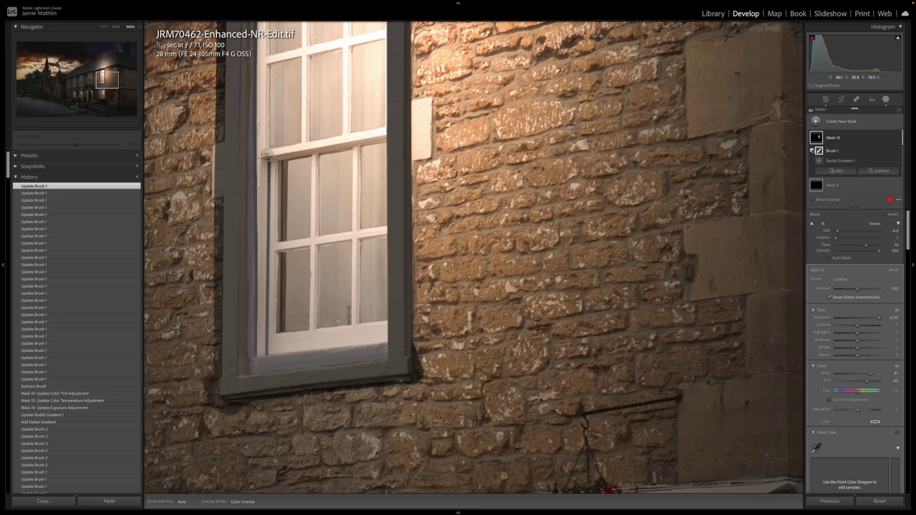
Erase the glow from the meeting rail and down the sash's left stile.
left_click(386, 132, "shift")
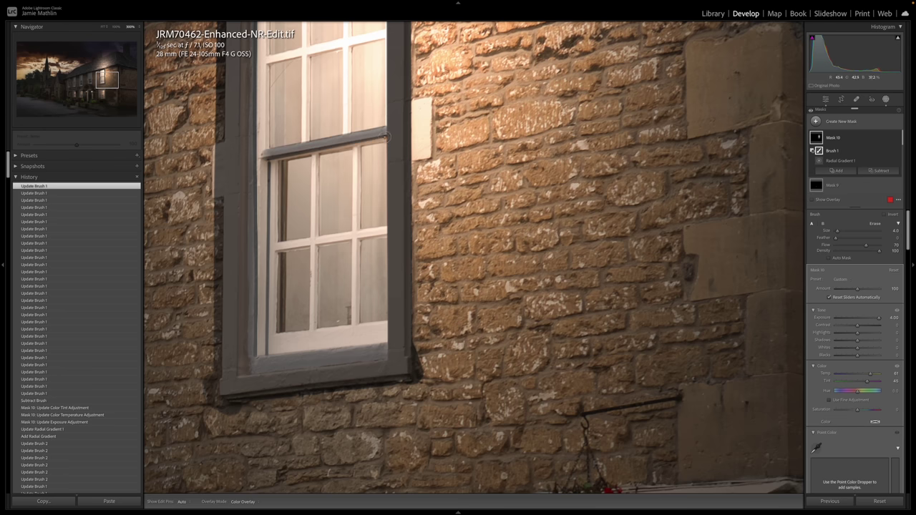
left_click(285, 152)
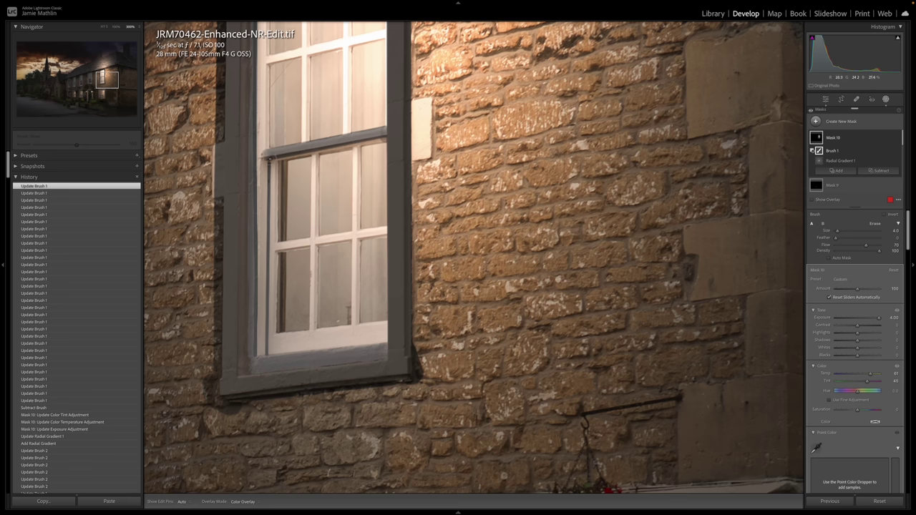
left_click(269, 155, "shift")
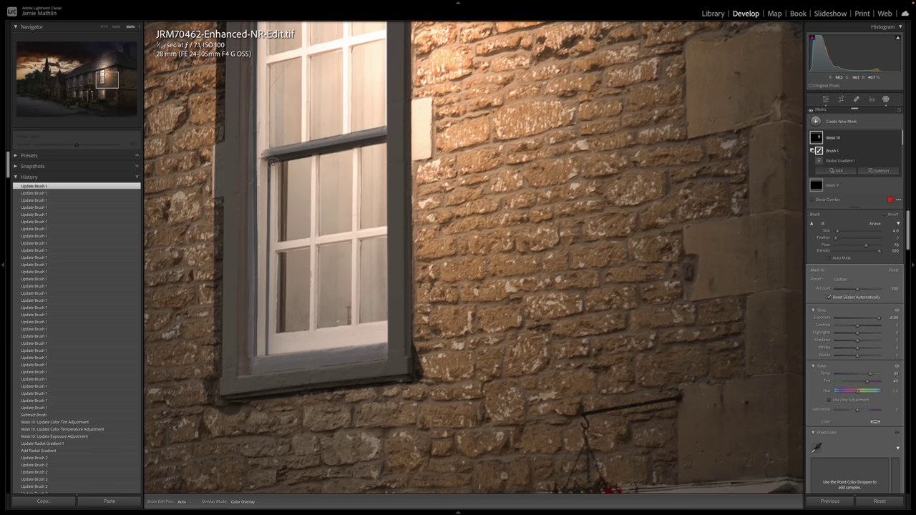
left_click_drag(272, 162, 276, 252)
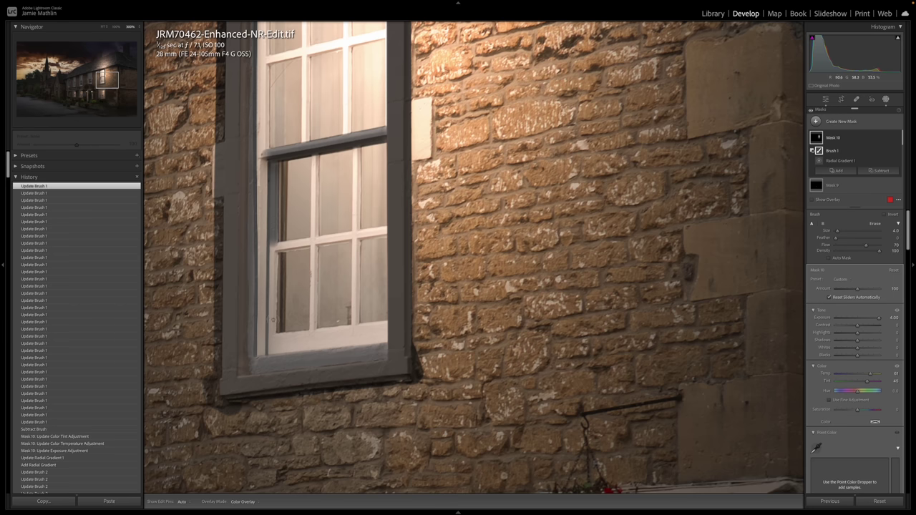
left_click(270, 334, "shift")
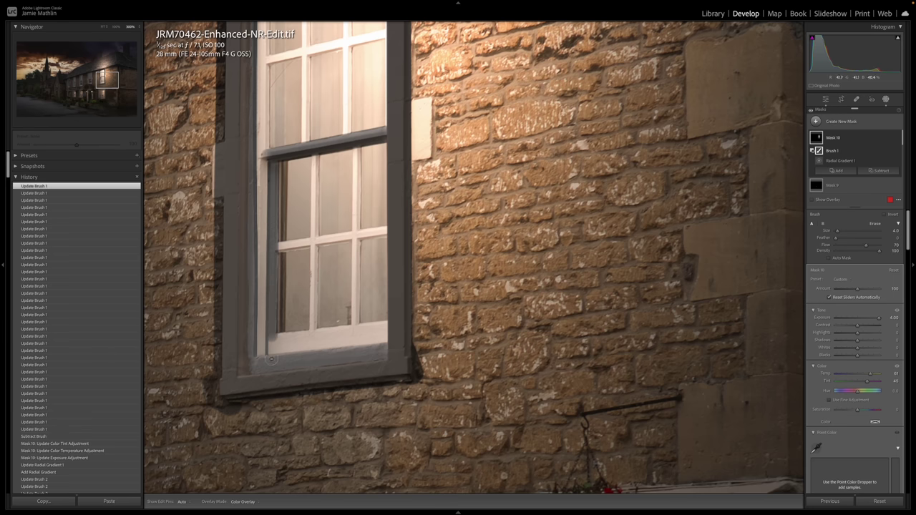
left_click(271, 358, "shift")
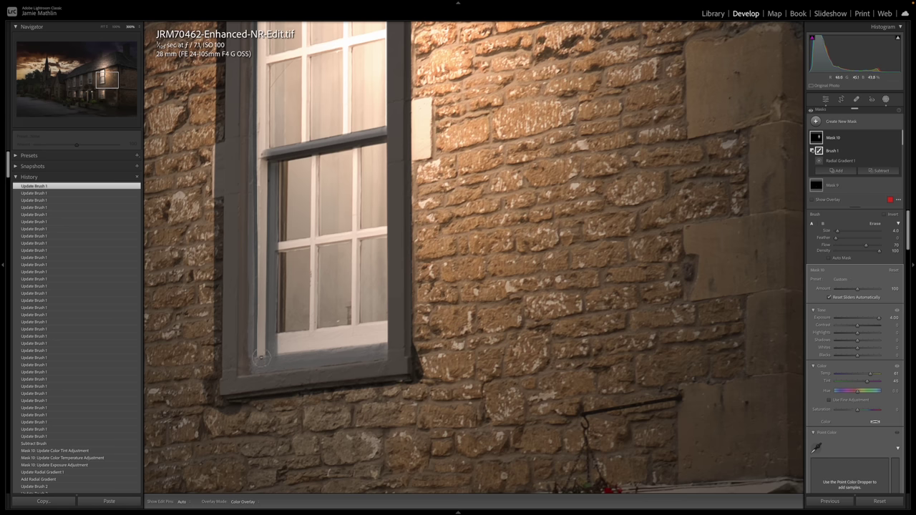
left_click(261, 350)
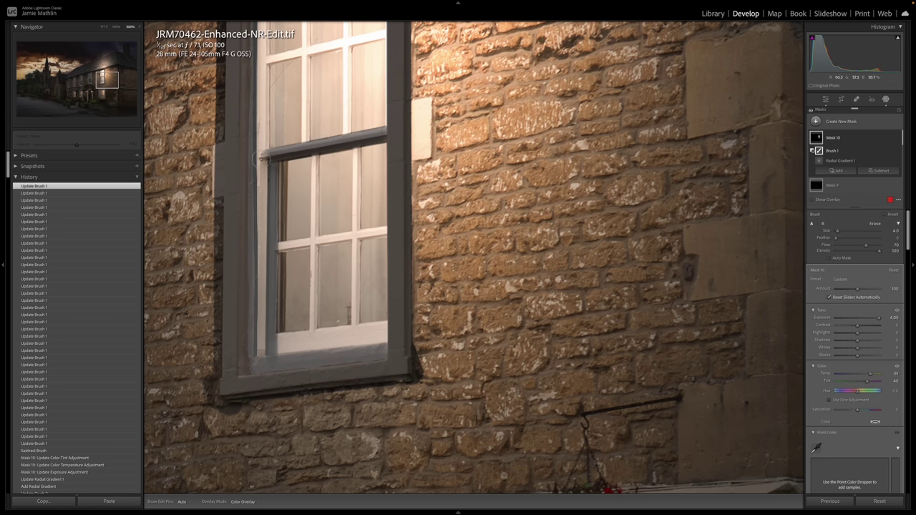
left_click_drag(255, 158, 261, 355)
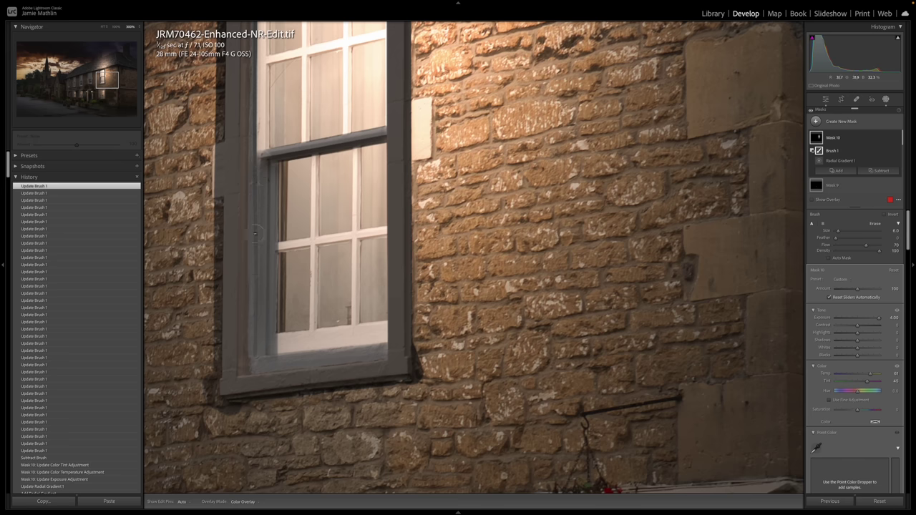
Erase the glow up the left stile and along the window's top rail and head.
scroll(398, 128, "up", 5)
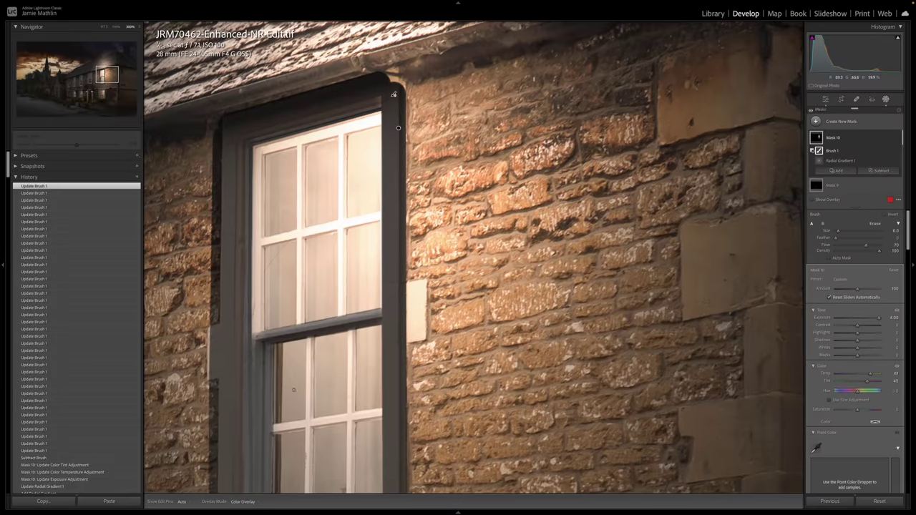
left_click_drag(255, 330, 253, 152)
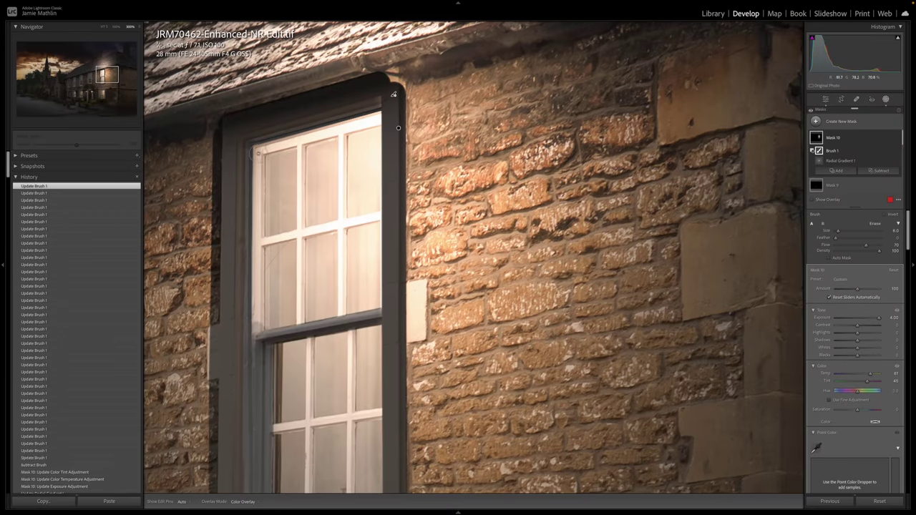
left_click(254, 146)
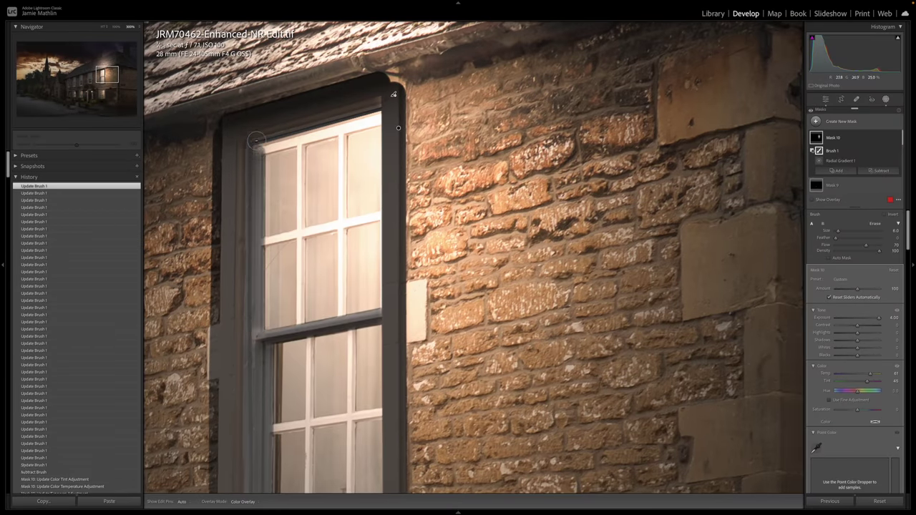
left_click(255, 146)
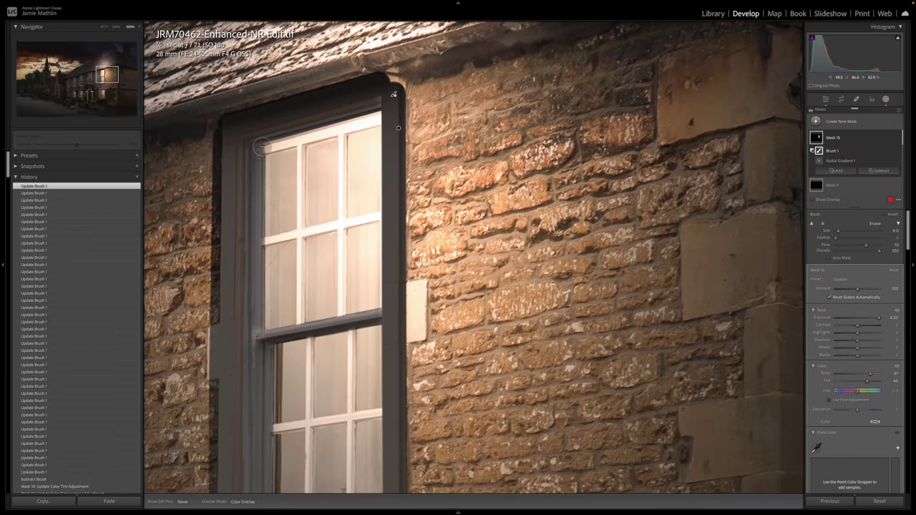
left_click_drag(255, 146, 380, 113)
left_click_drag(380, 117, 382, 90)
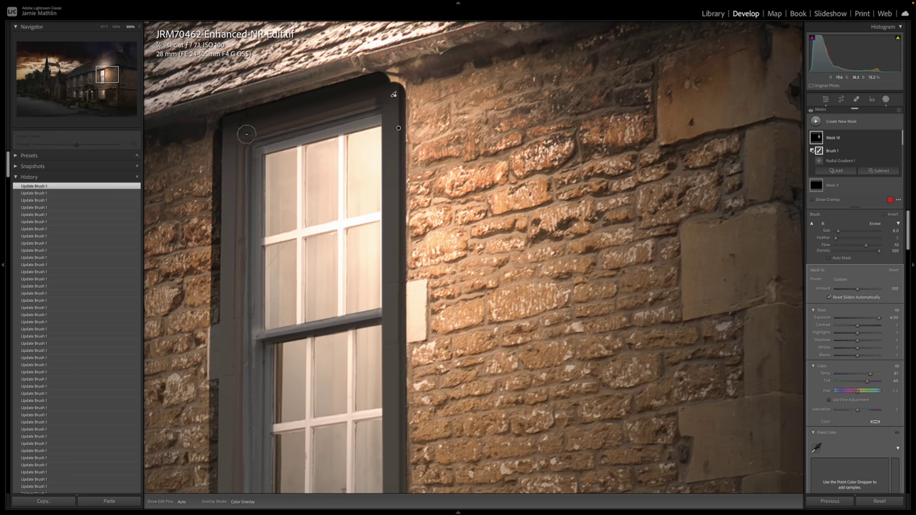
Lower the erase brush flow to 45 and pan back to the window and roof.
key("h")
key("h")
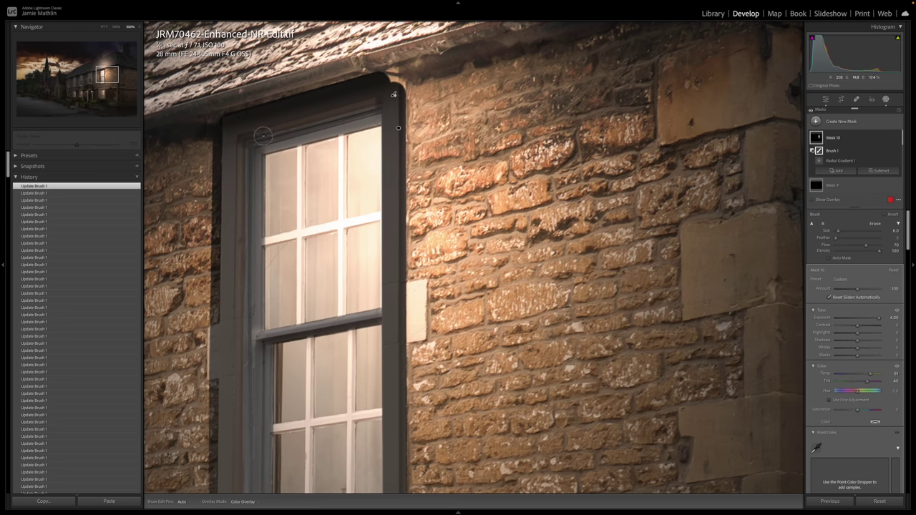
left_click(855, 245)
key("h")
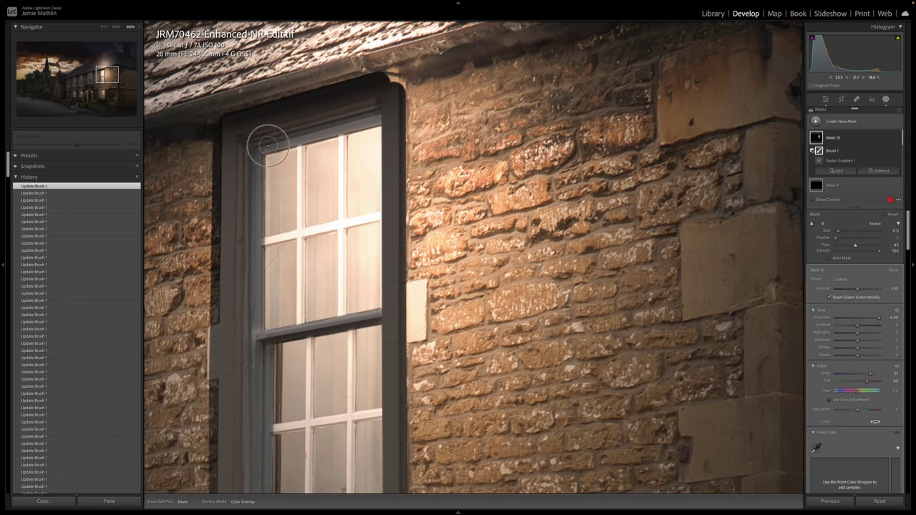
key("h")
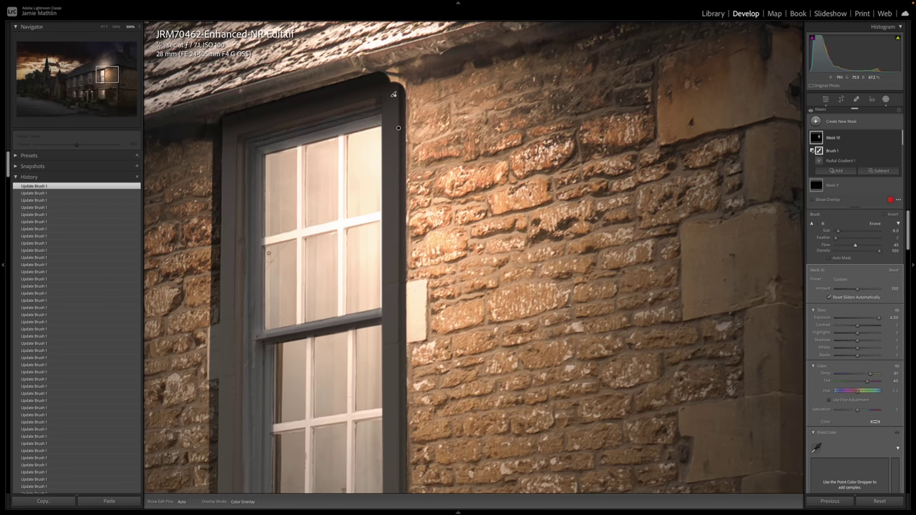
left_click_drag(276, 358, 247, 115)
left_click_drag(246, 291, 250, 487)
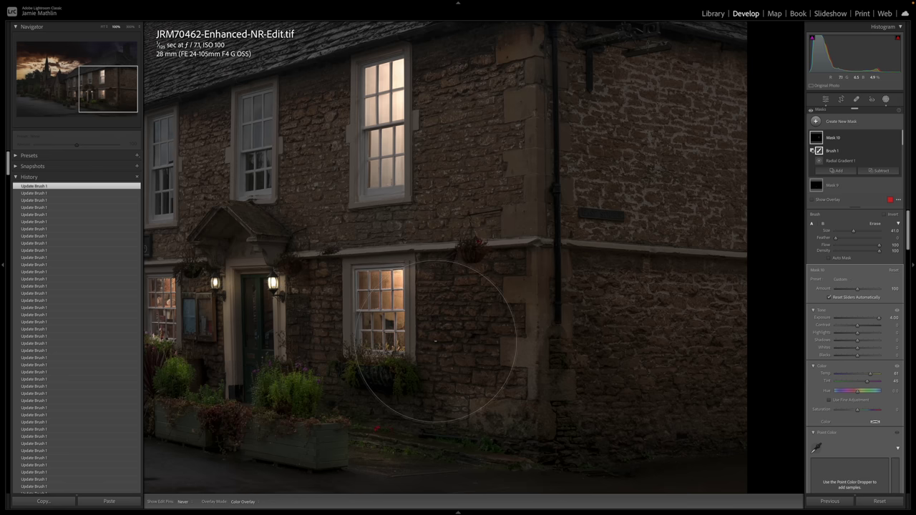
Drop Mask 10's Exposure from 4.00 to about 3.5 and nudge Temp slightly warmer.
left_click_drag(530, 157, 485, 266)
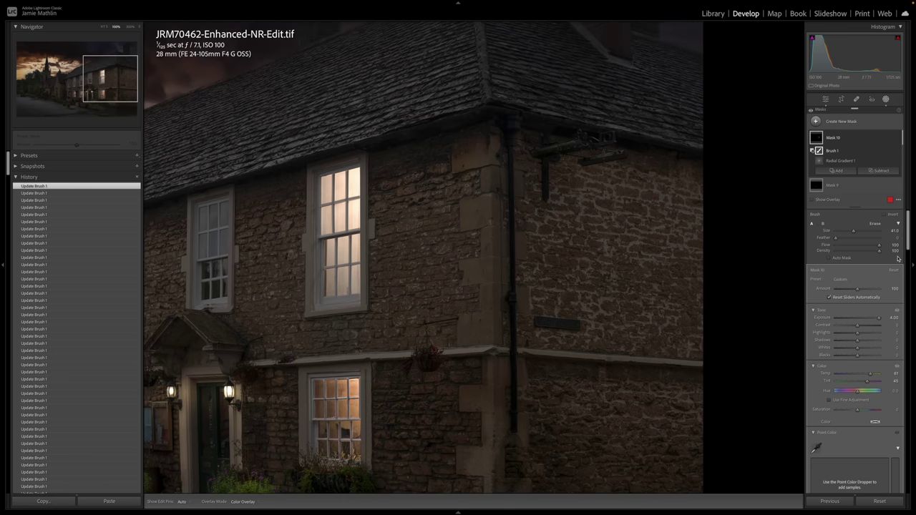
mouse_move(817, 138)
left_click_drag(878, 317, 876, 318)
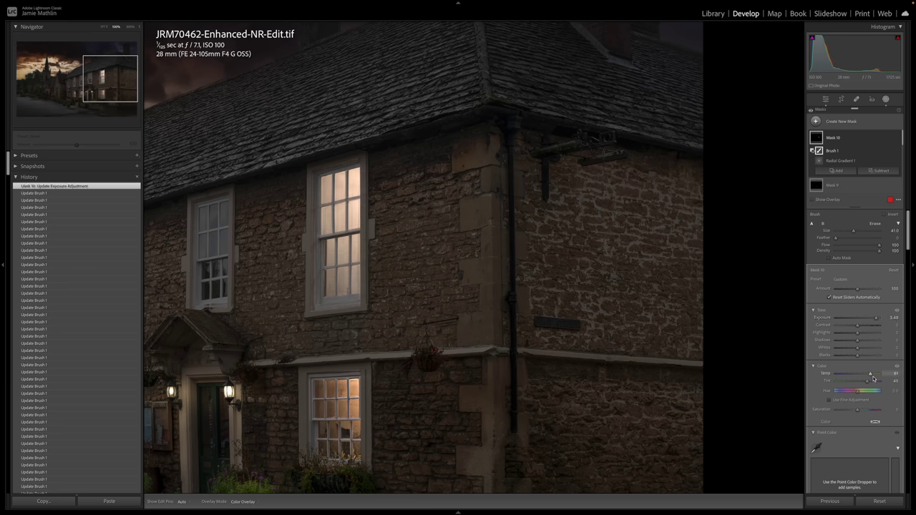
left_click_drag(874, 376, 869, 382)
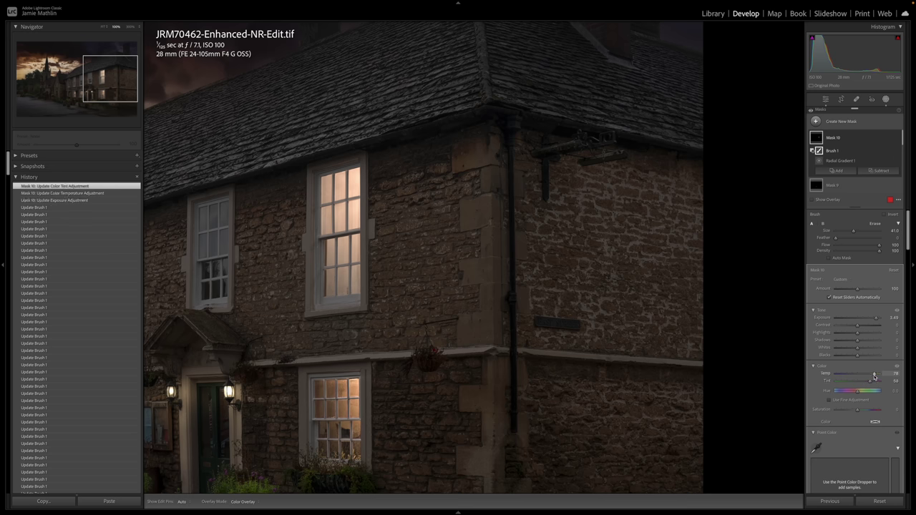
Narrow and shorten Radial Gradient 1 around the upper window and lower Exposure to about 2.82.
left_click(841, 160)
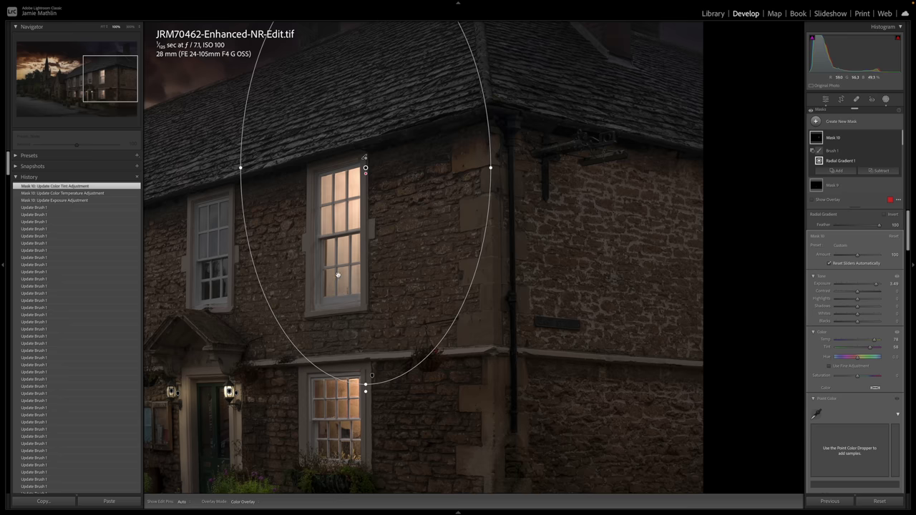
left_click_drag(240, 167, 265, 182)
left_click_drag(364, 384, 371, 330)
left_click_drag(258, 166, 269, 167)
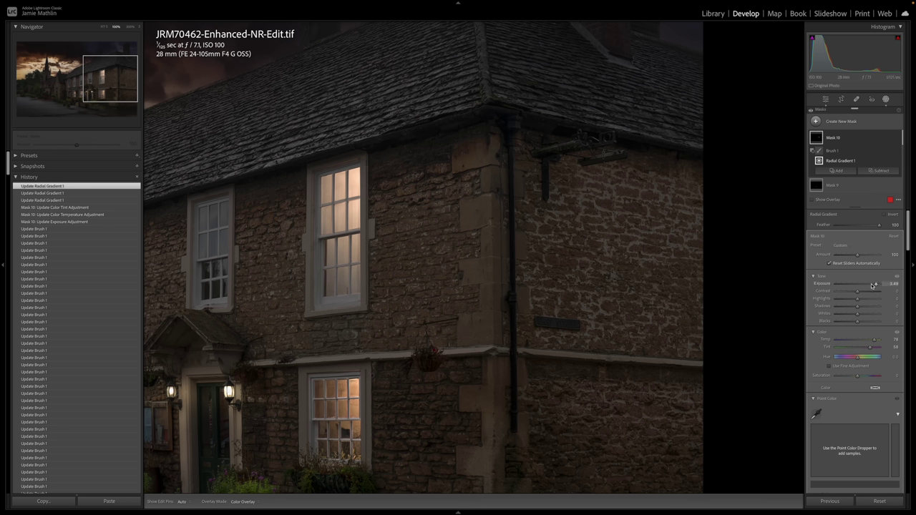
left_click_drag(872, 285, 871, 285)
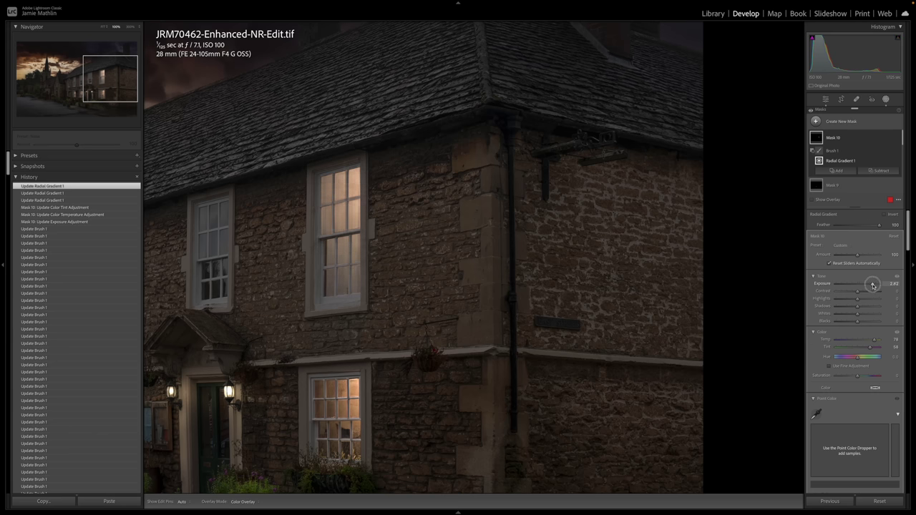
left_click_drag(872, 286, 872, 286)
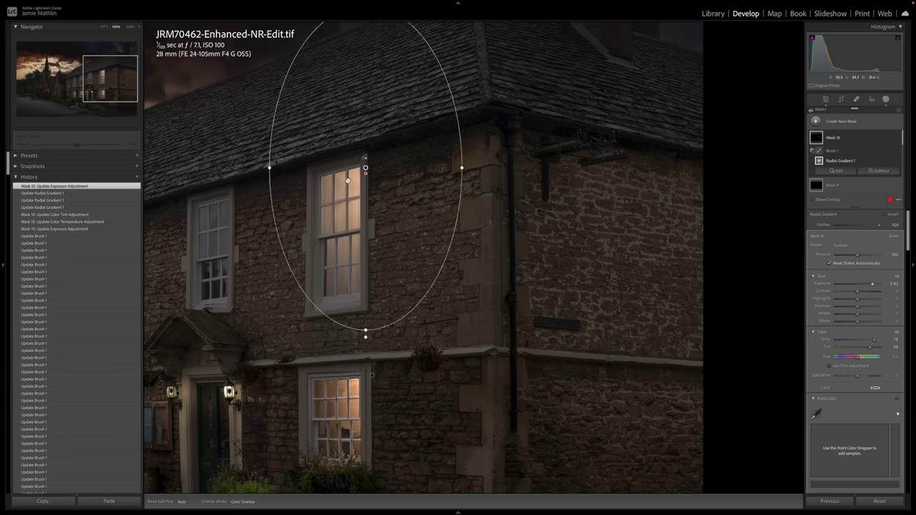
Duplicate Mask 10, shrink the copy to a small oval atop the window, Exposure 1.80.
right_click(365, 167)
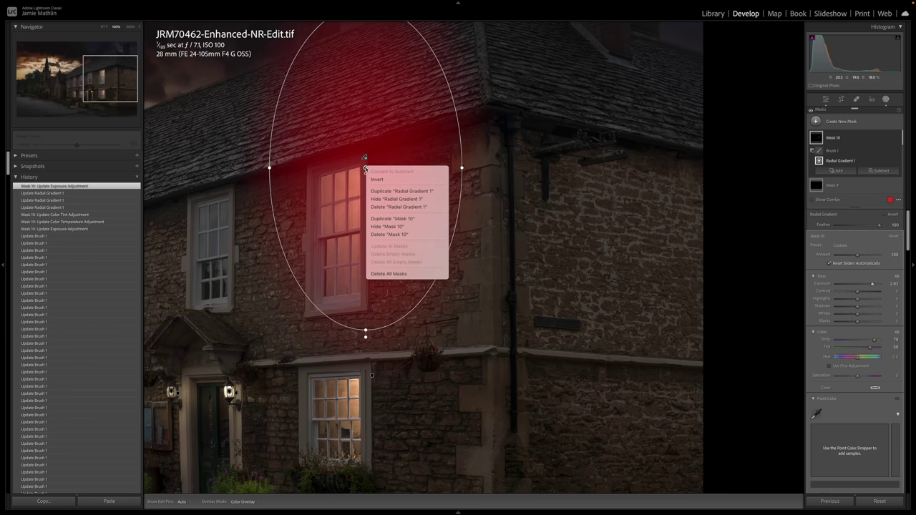
left_click(390, 218)
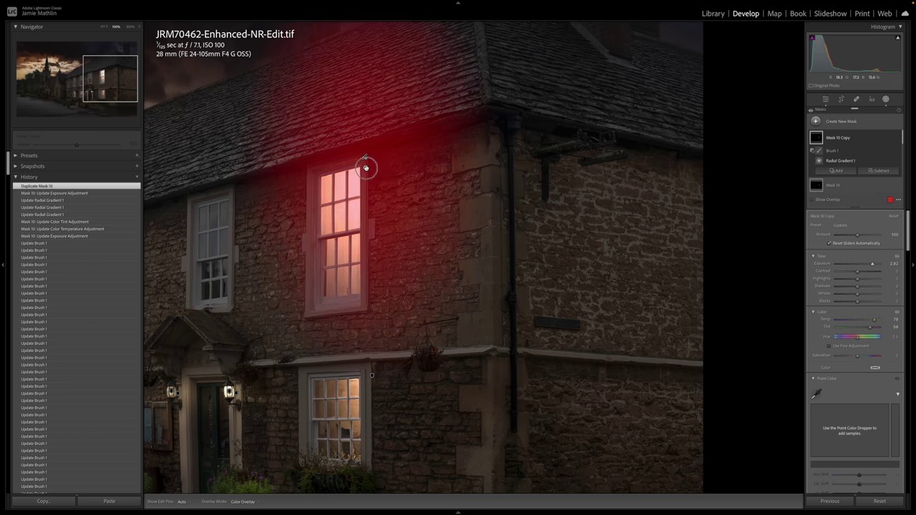
left_click(365, 167)
left_click_drag(272, 169, 346, 168)
left_click_drag(365, 332, 355, 174)
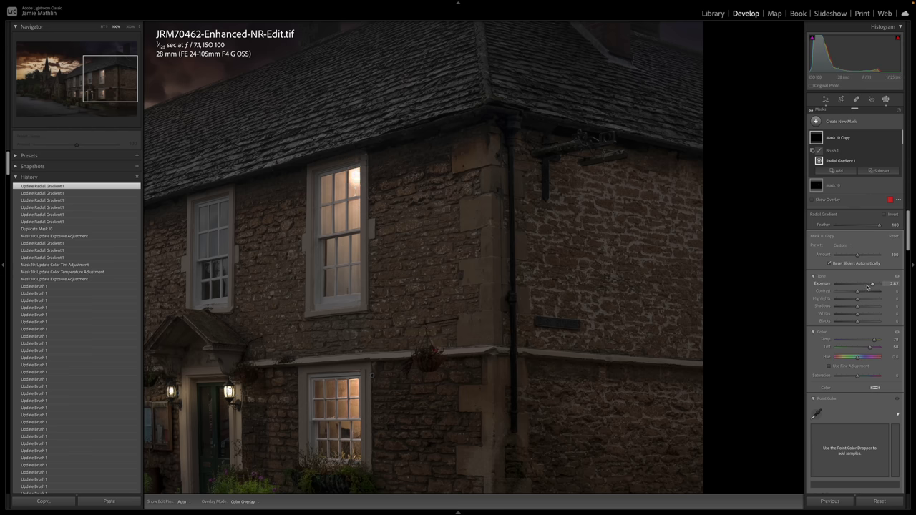
left_click_drag(872, 284, 867, 285)
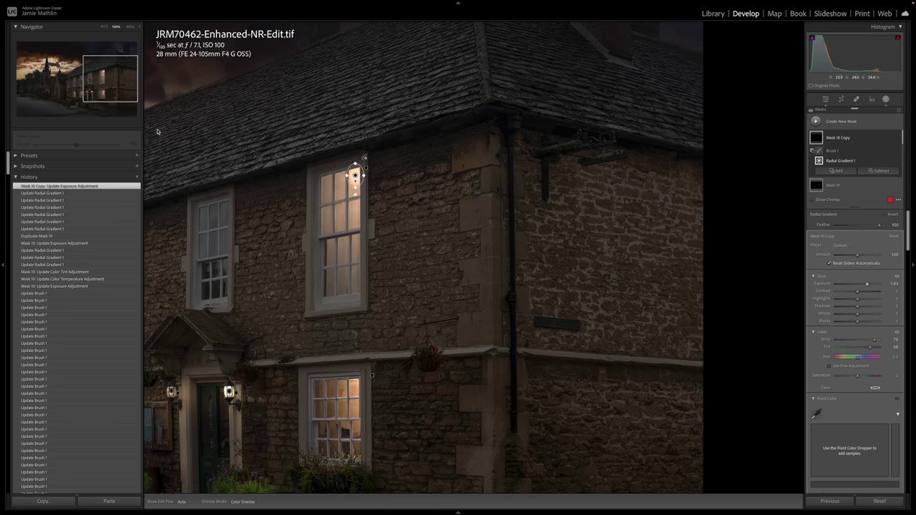
Lower Mask 10's Exposure, then reduce Mask 10 Copy's Exposure to 1.21.
key("z")
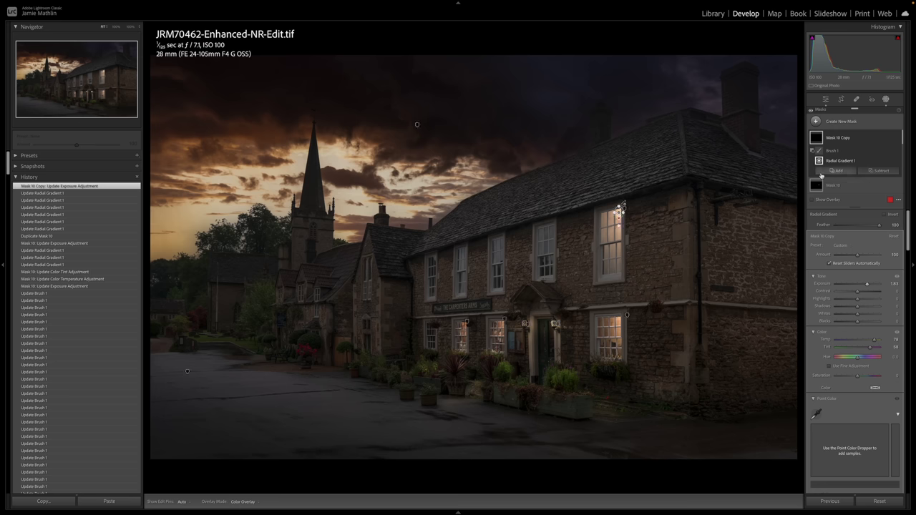
left_click(885, 101)
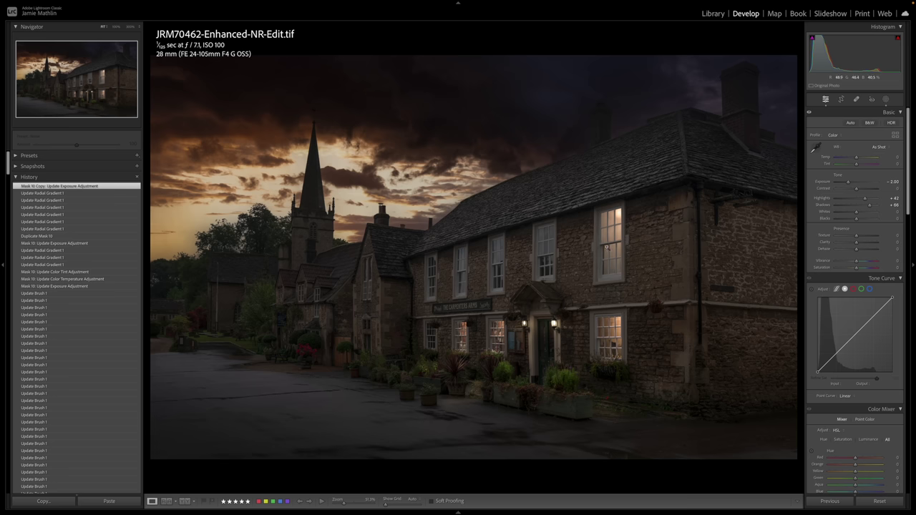
left_click(885, 99)
left_click(832, 154)
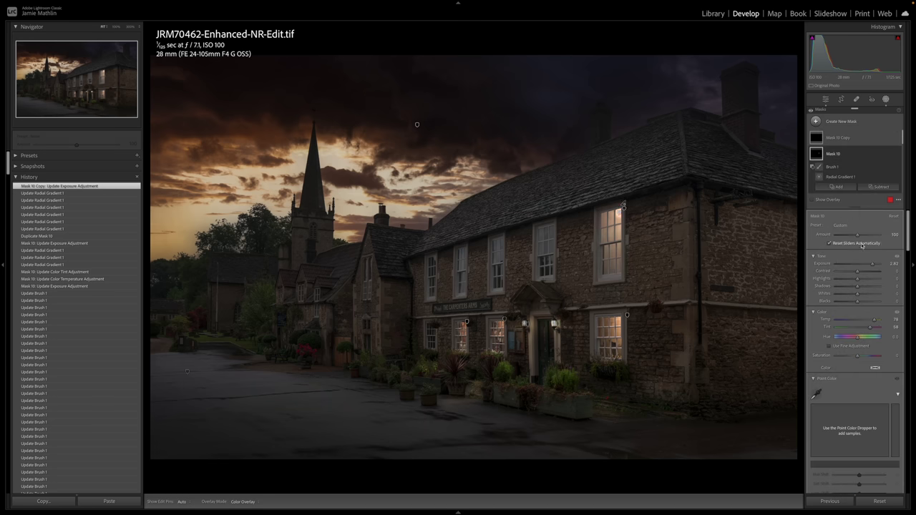
left_click_drag(869, 266, 868, 265)
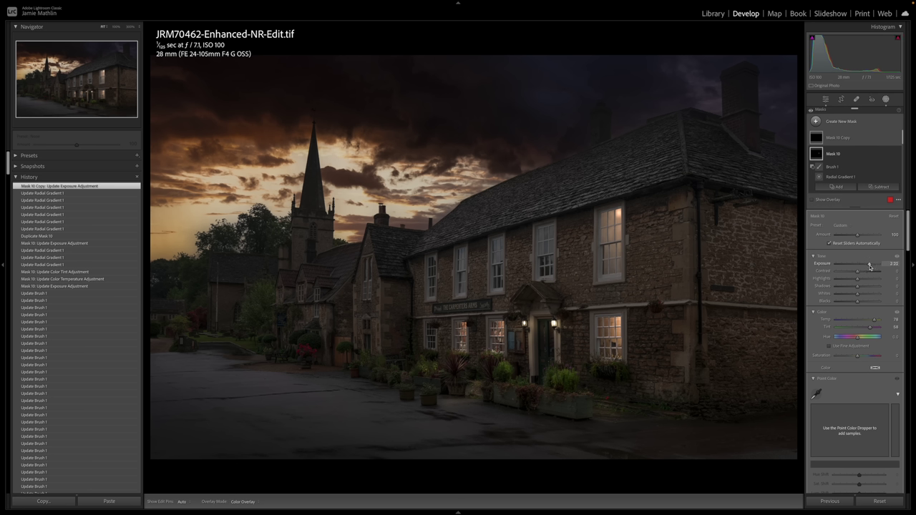
left_click(816, 139)
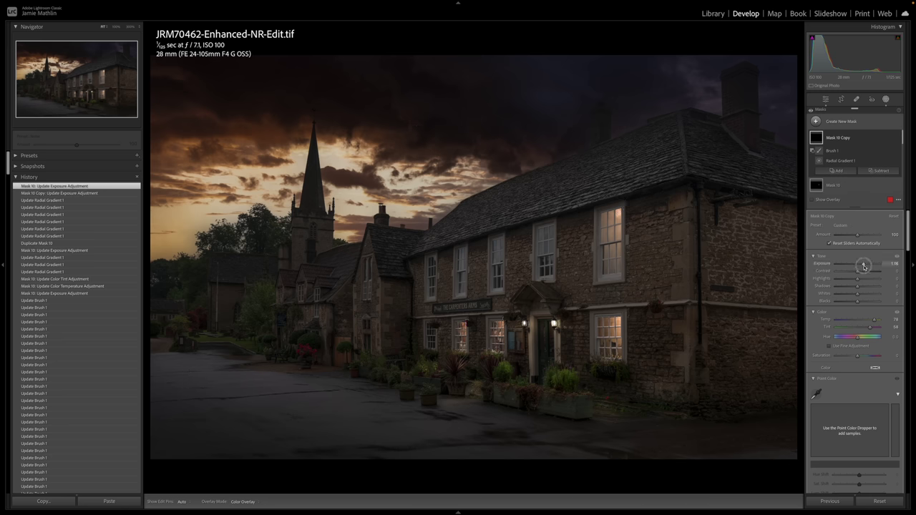
left_click_drag(864, 266, 862, 266)
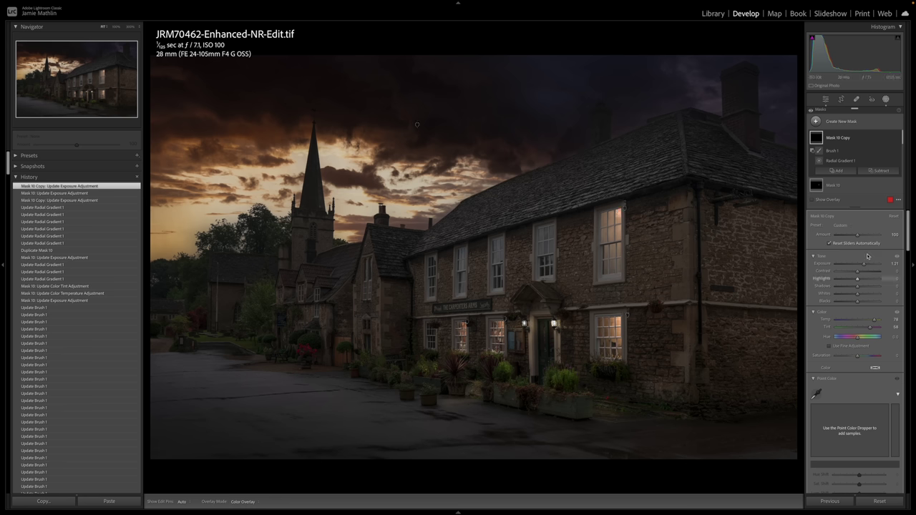
left_click(849, 121)
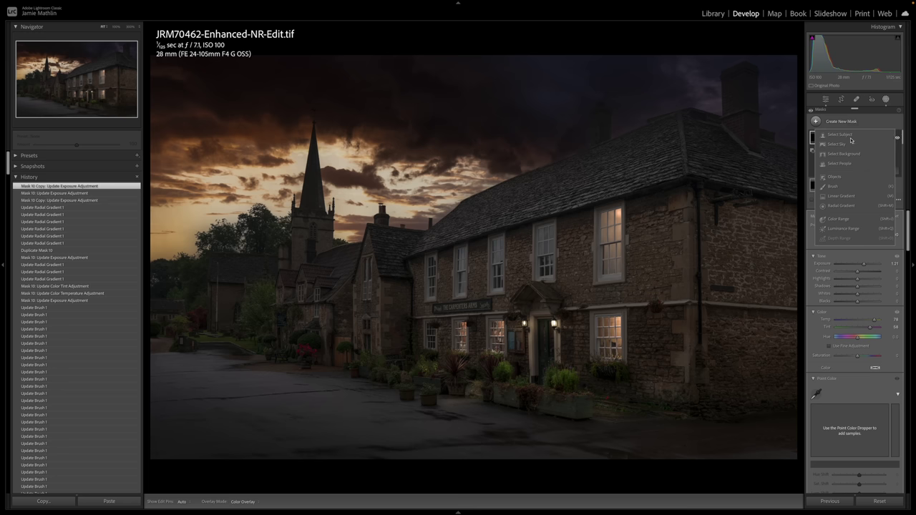
Place a radial gradient on the road before the pub at Exposure about 1.35, Temp 29.
left_click(841, 205)
left_click_drag(400, 401, 530, 437)
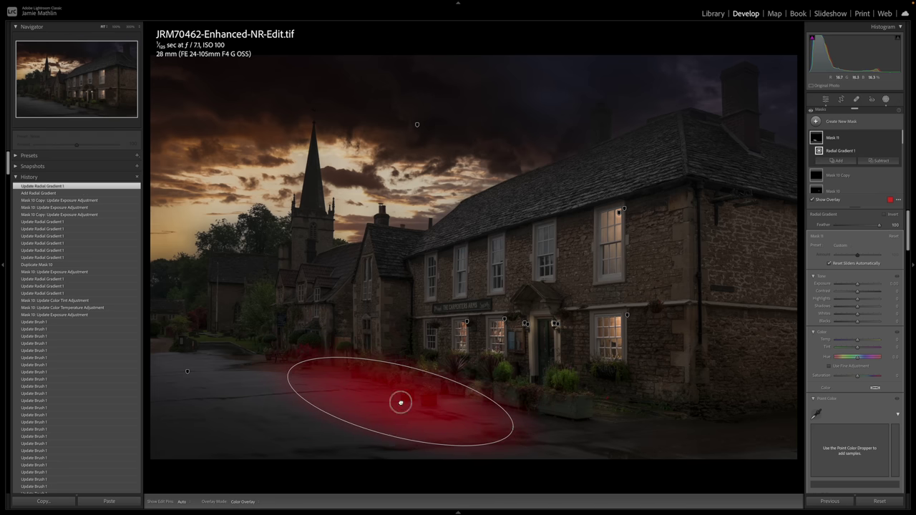
left_click_drag(400, 401, 429, 414)
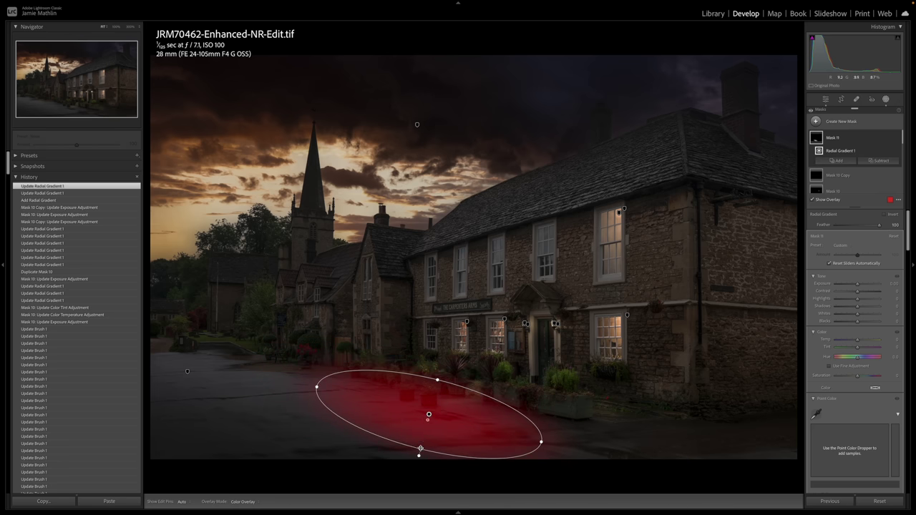
left_click_drag(419, 449, 421, 450)
left_click_drag(862, 285, 865, 284)
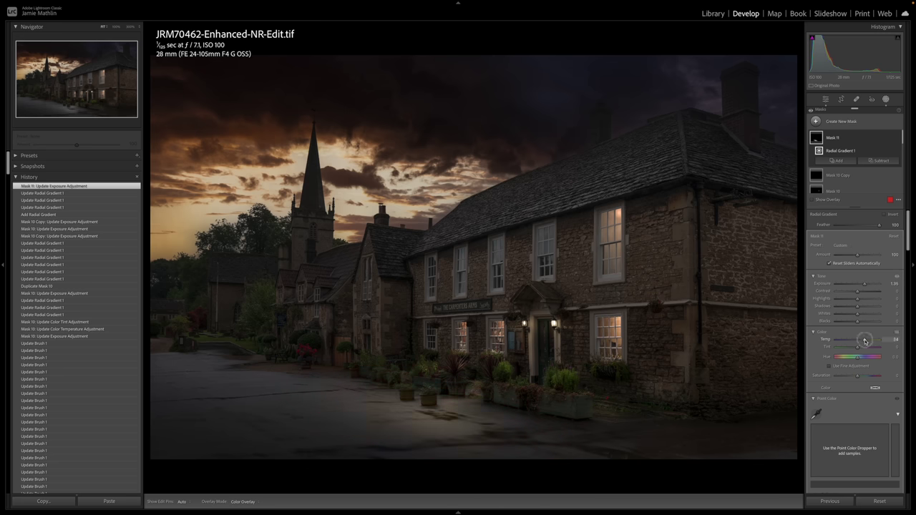
left_click_drag(865, 342, 864, 341)
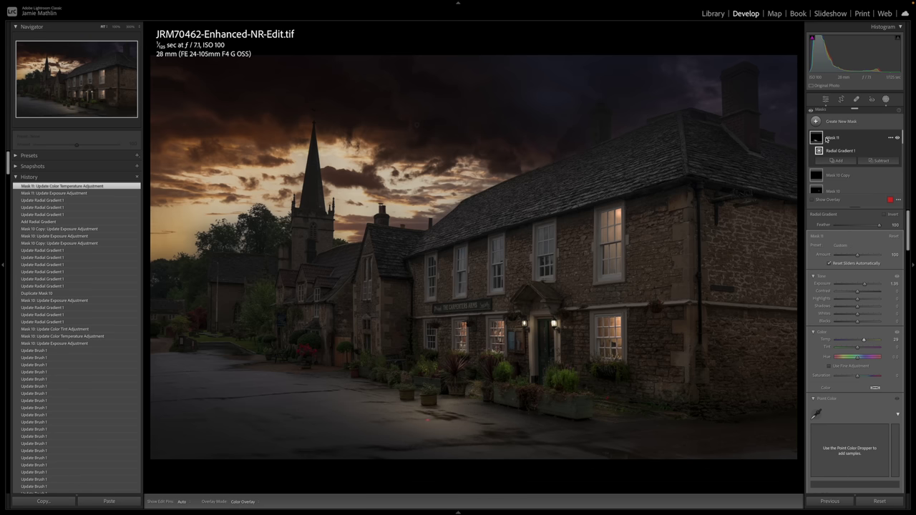
Create a Select Sky mask intersected with a radial gradient drawn around the church spire.
left_click(831, 123)
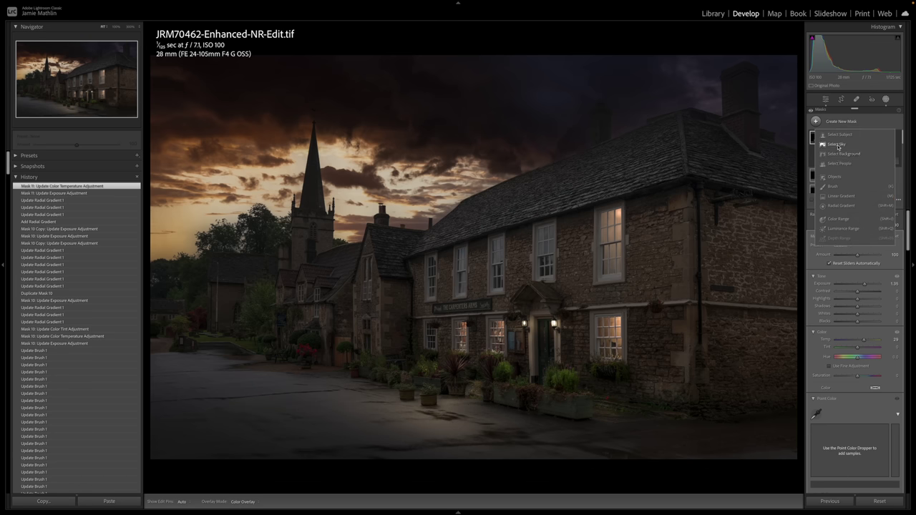
left_click(838, 147)
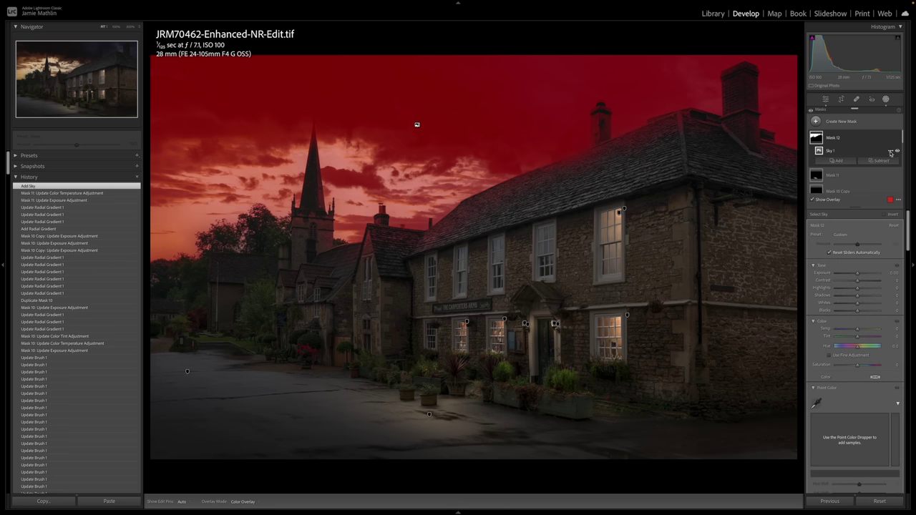
left_click(890, 152)
mouse_move(869, 186)
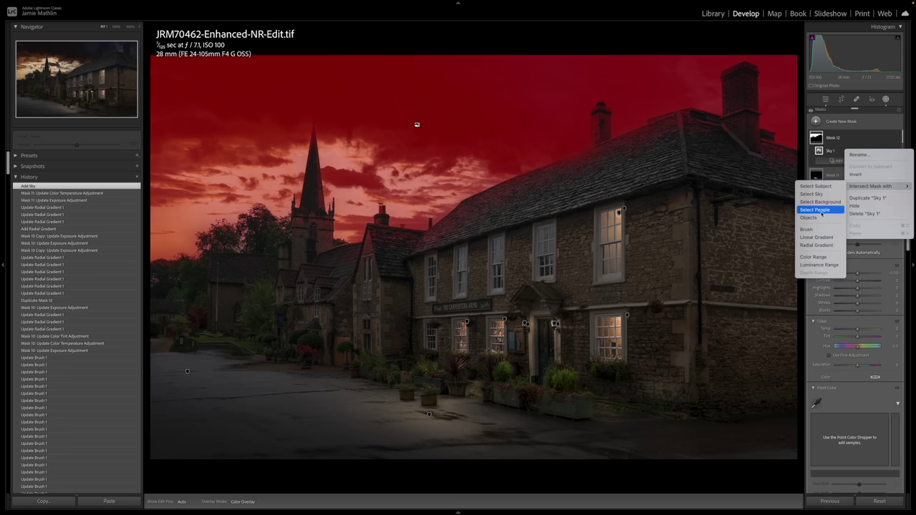
left_click(816, 245)
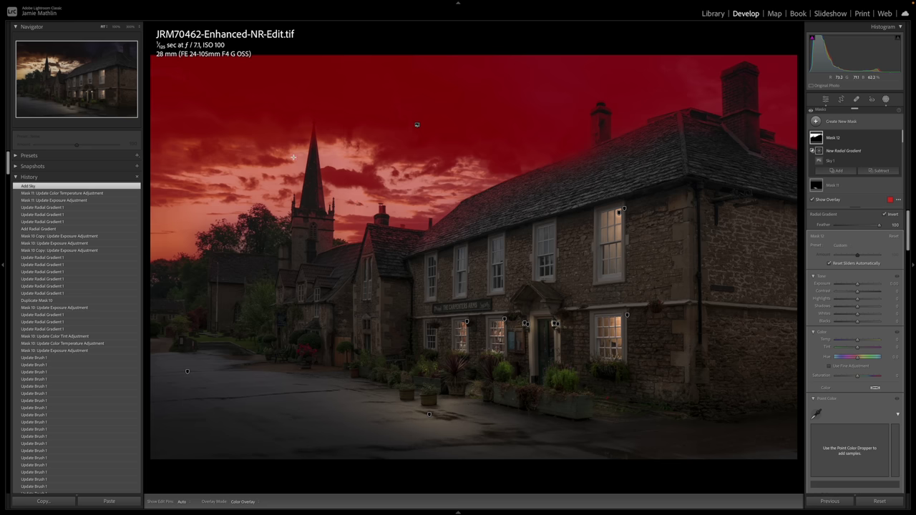
left_click_drag(258, 156, 302, 184)
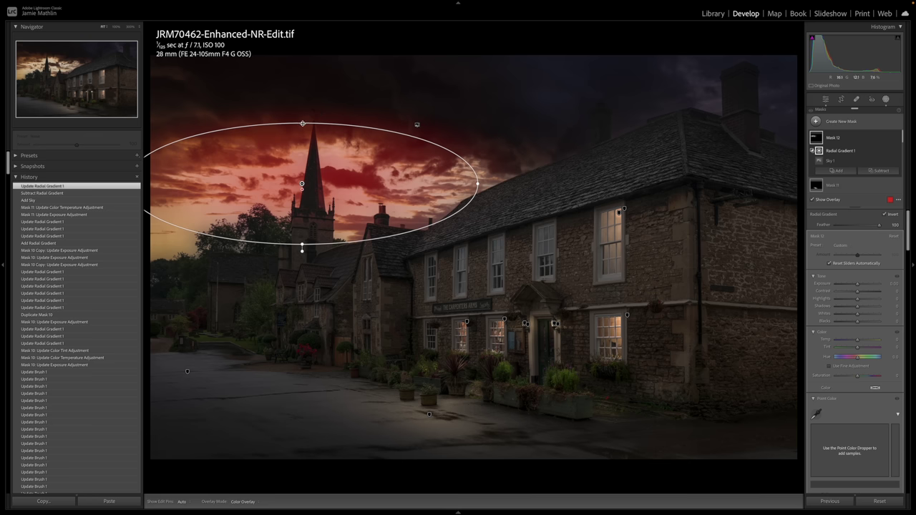
left_click_drag(303, 123, 303, 103)
left_click_drag(302, 184, 308, 184)
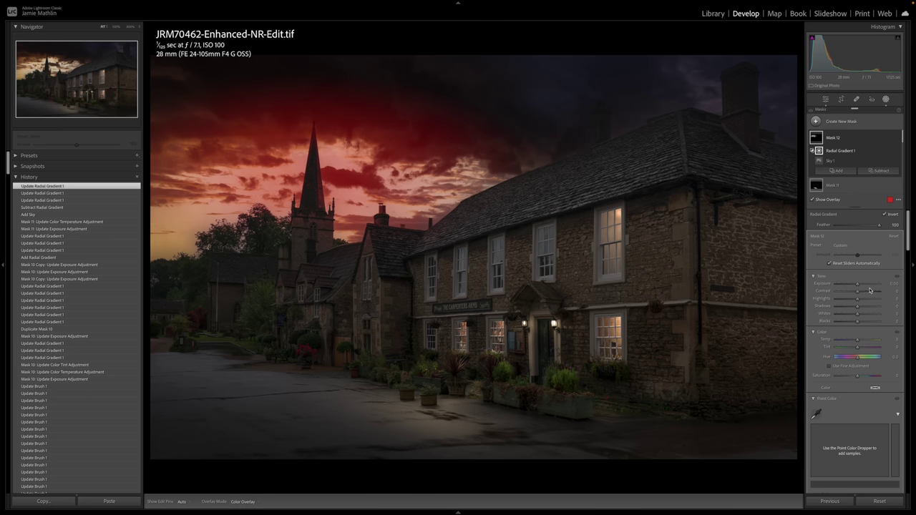
Set the spire glow to Exposure 1.73 and Contrast 33, then delete the duplicate mask.
left_click_drag(857, 283, 866, 285)
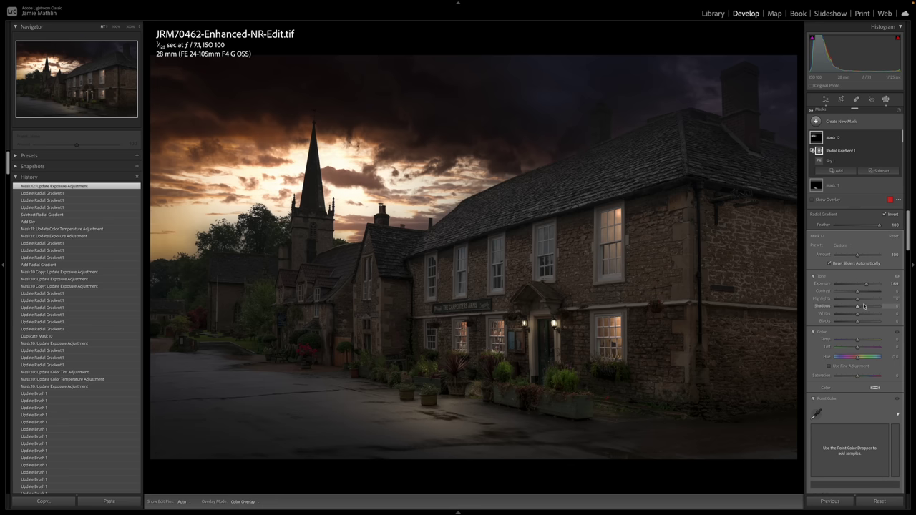
left_click_drag(858, 291, 864, 293)
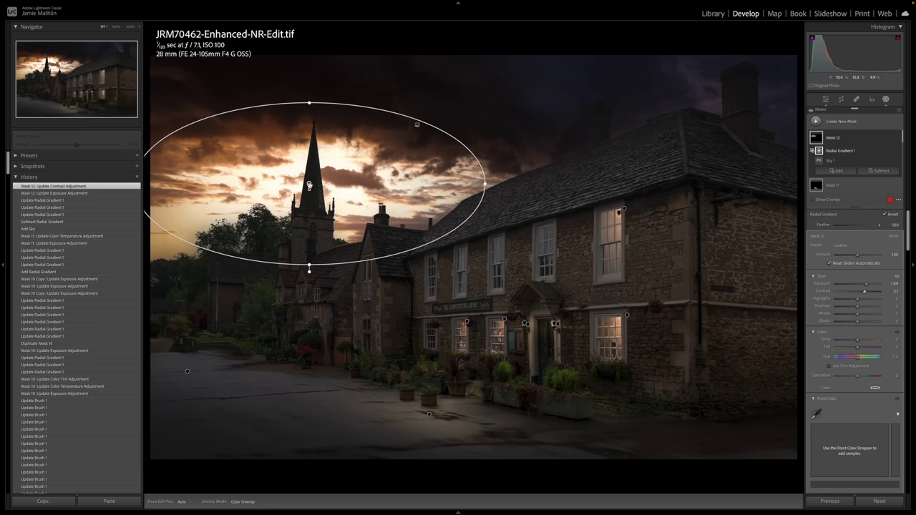
right_click(309, 185)
left_click(320, 193)
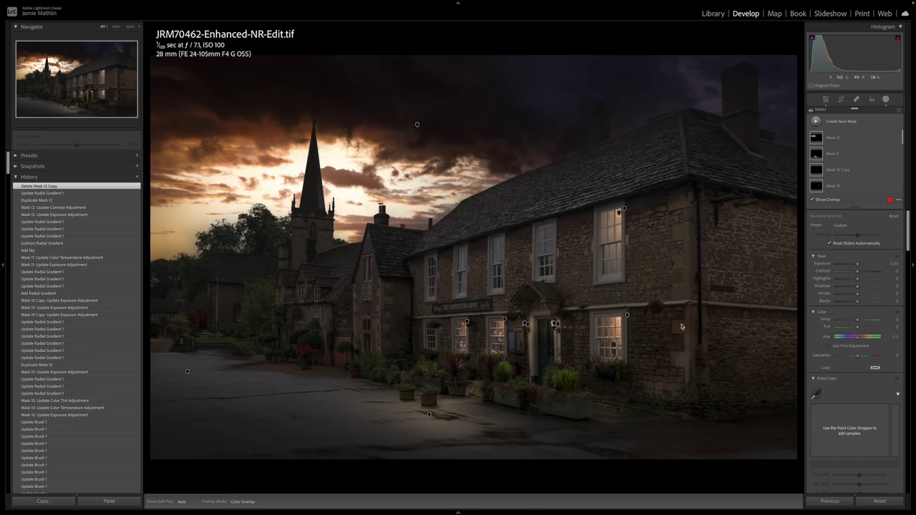
Draw and shape a new radial gradient ellipse over the lower-left road.
left_click(838, 122)
left_click(833, 206)
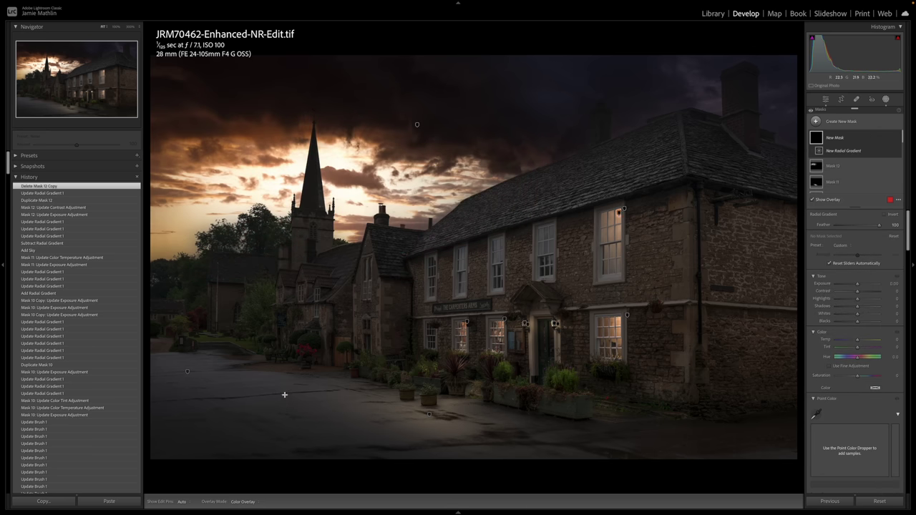
left_click_drag(283, 391, 476, 475)
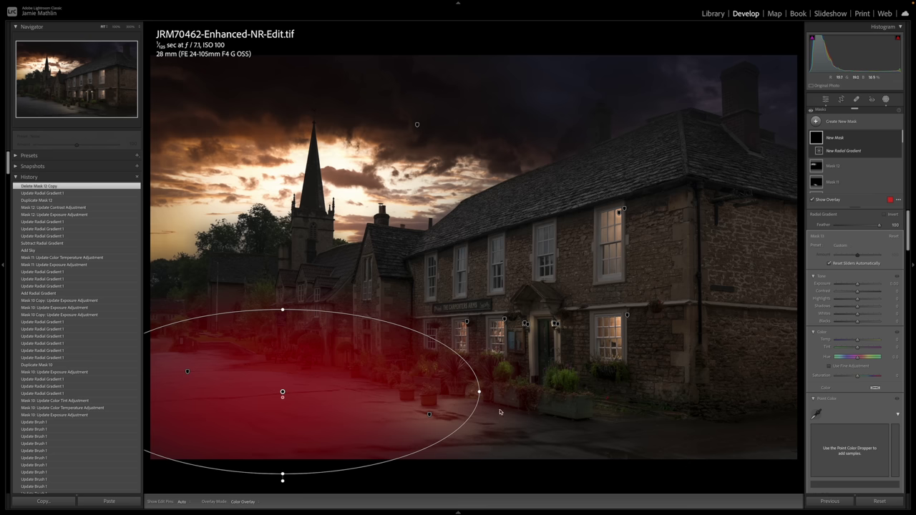
left_click_drag(484, 390, 485, 414)
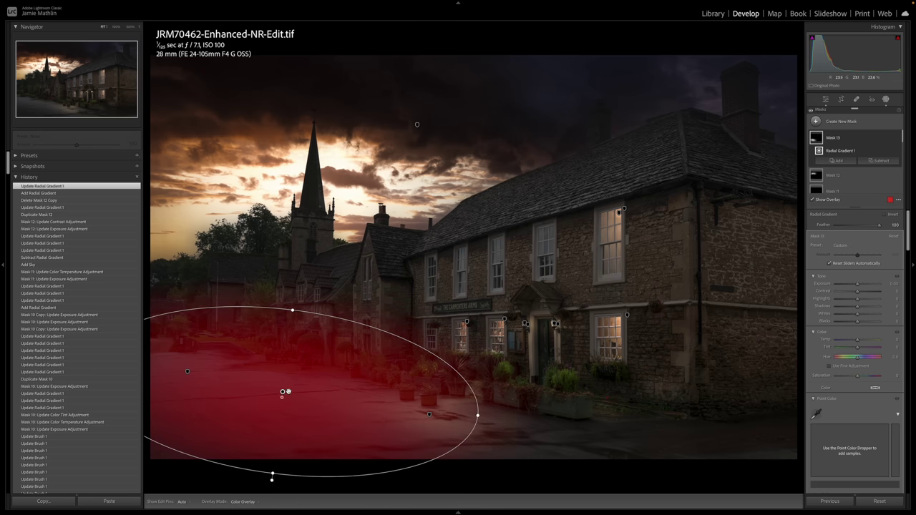
left_click_drag(283, 391, 299, 409)
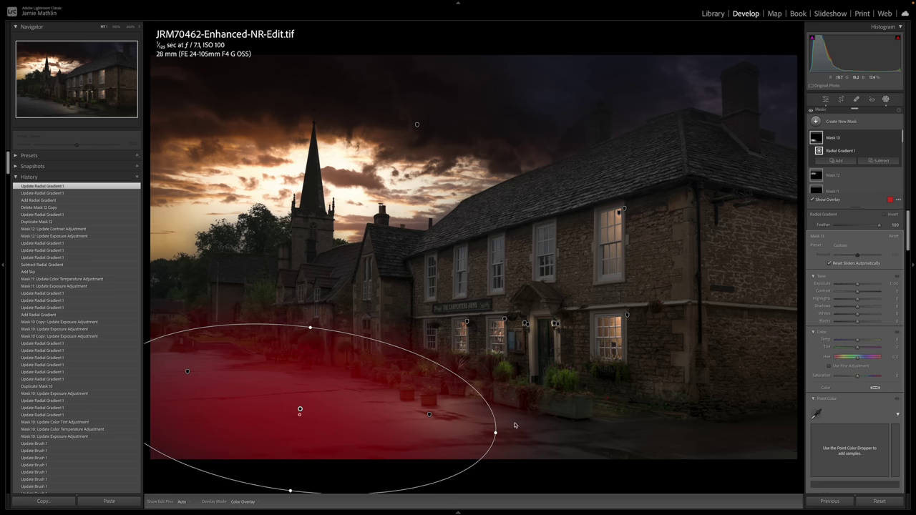
left_click_drag(494, 432, 452, 431)
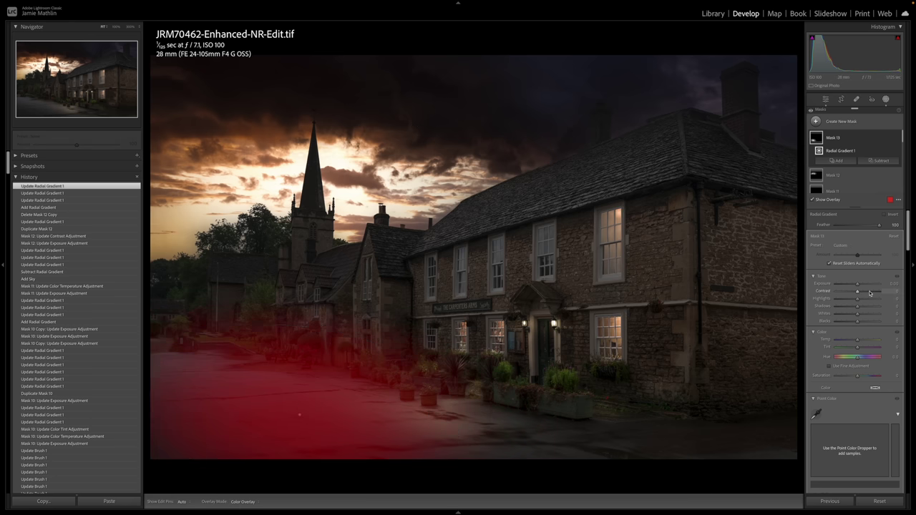
Brighten and warm the road pool (Exposure about 2.0, Temp 30), widening it and shifting left.
left_click_drag(864, 286, 867, 286)
left_click_drag(858, 340, 863, 349)
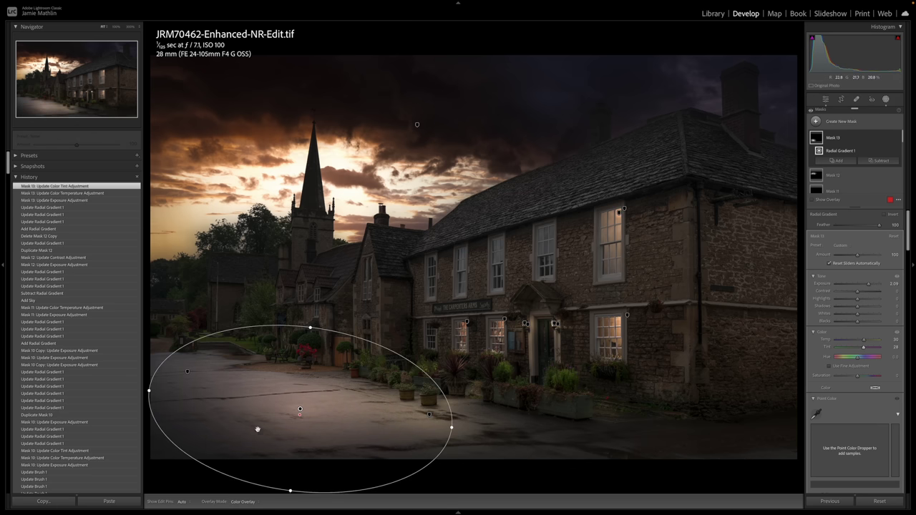
left_click_drag(151, 397, 145, 390)
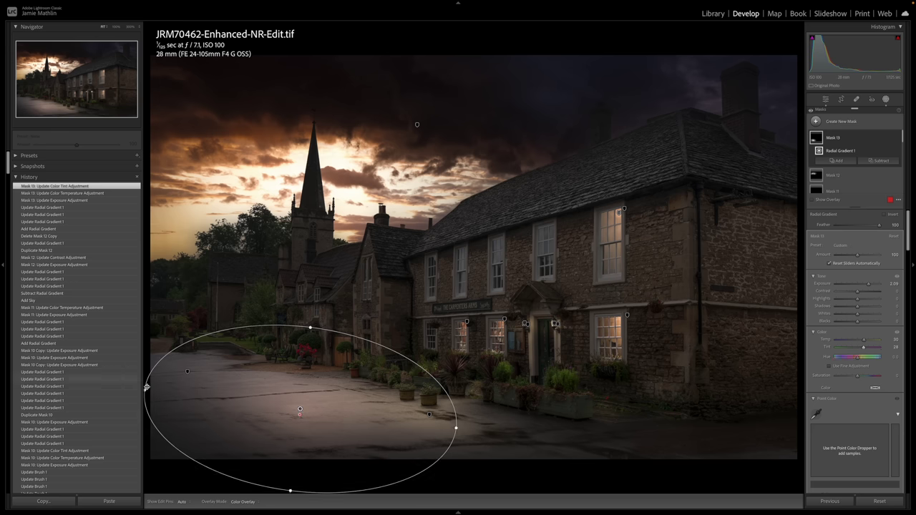
left_click_drag(458, 428, 490, 433)
left_click_drag(301, 410, 283, 409)
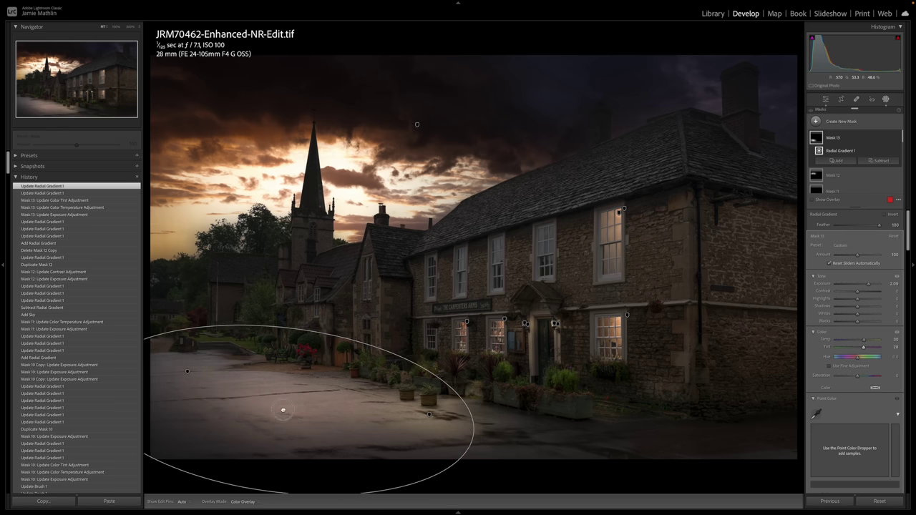
Lower the foreground glow Mask 11's Exposure to 0.46.
left_click(429, 416)
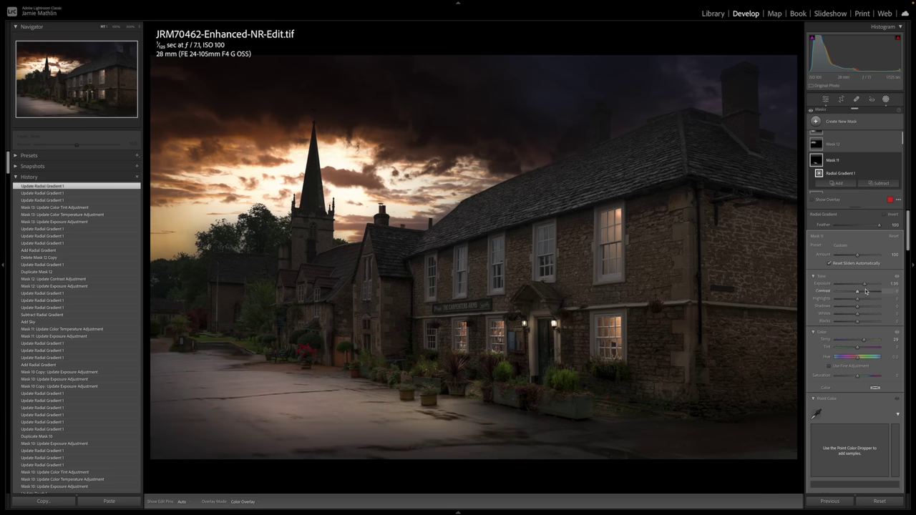
left_click_drag(861, 285, 861, 285)
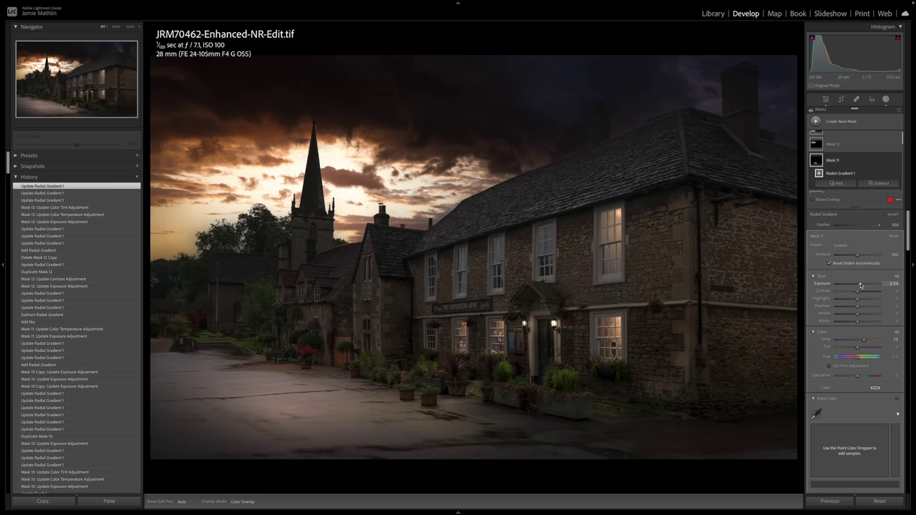
left_click(283, 411)
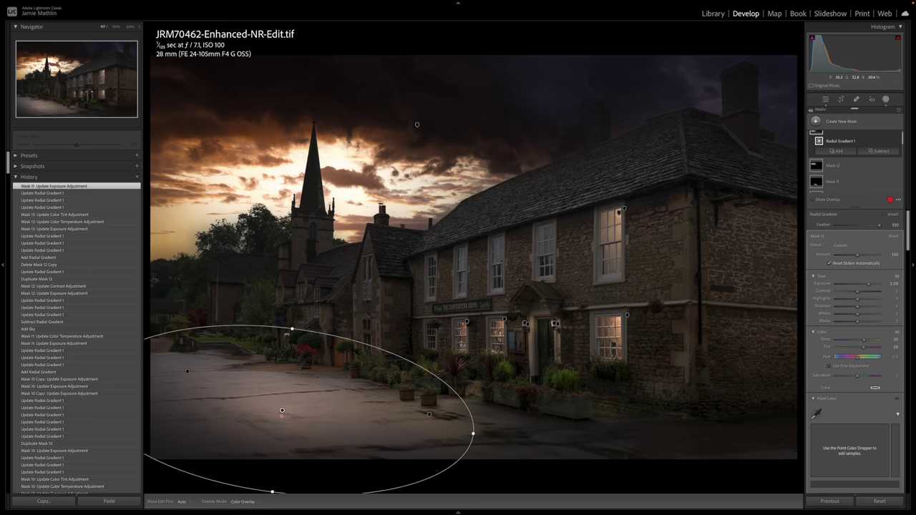
Add a Subtract brush to Mask 13 with Feather 100, Flow about 50 and size 17.
left_click(879, 151)
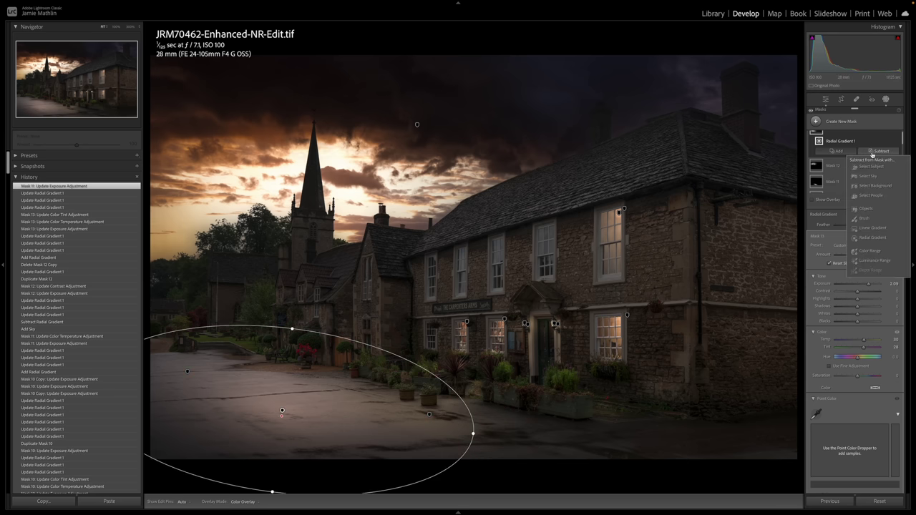
left_click(873, 220)
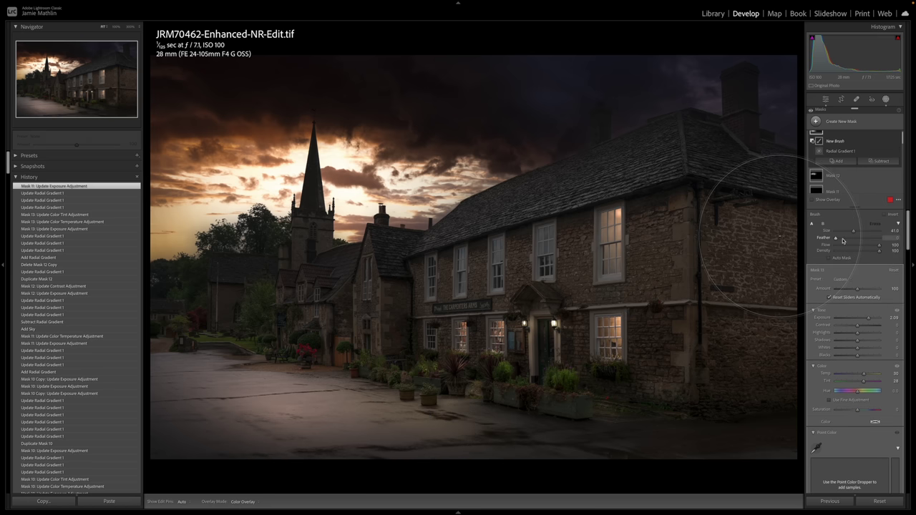
mouse_move(835, 238)
left_mouse_down()
mouse_move(878, 245)
mouse_move(857, 246)
left_mouse_up()
left_click(855, 246)
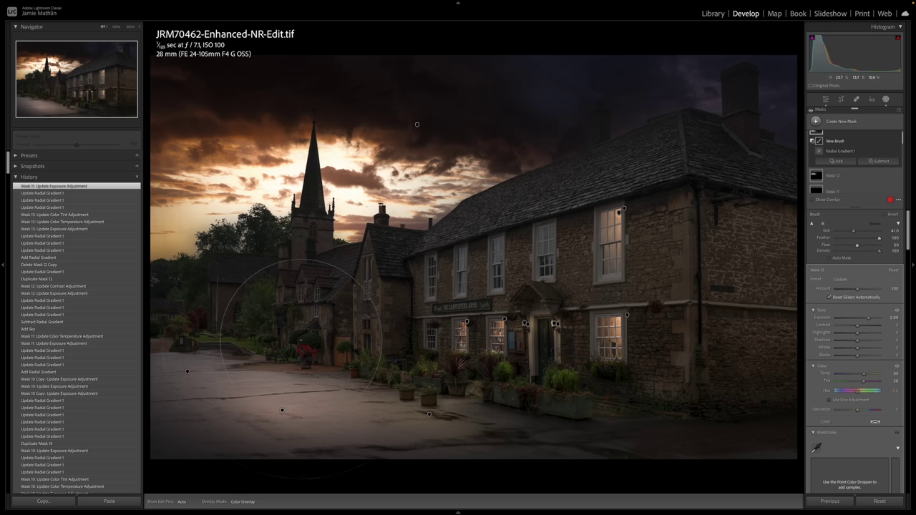
scroll(298, 354, "down", 4)
scroll(298, 370, "down", 10)
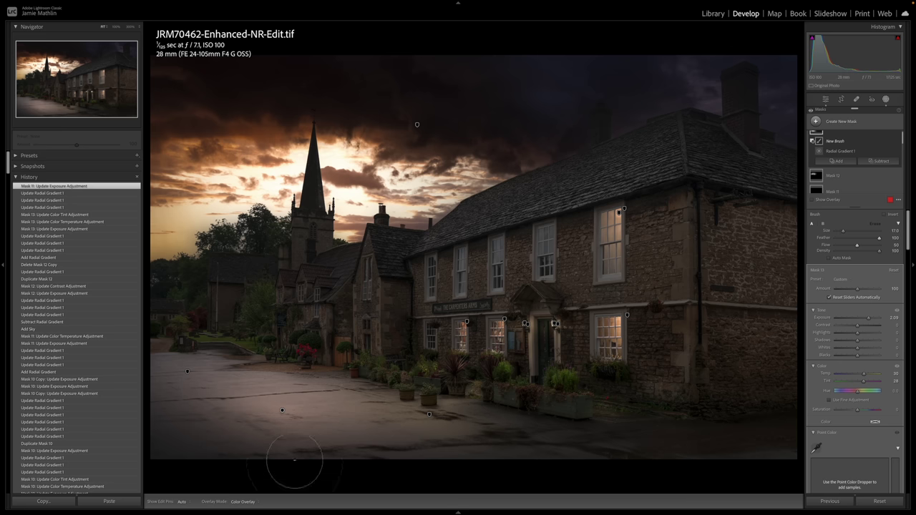
Erase the road light pool from the flower tubs and near the bottom edge.
key("h")
key("alt")
left_click(304, 366, "alt")
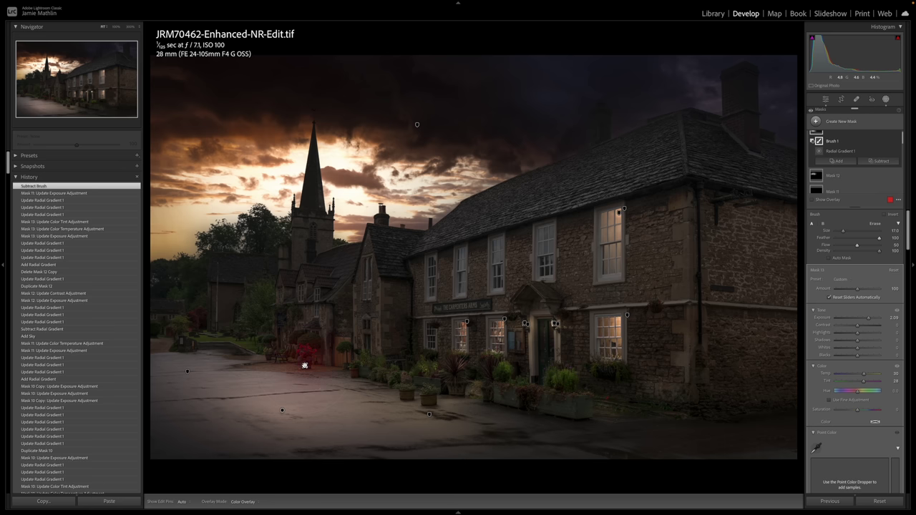
scroll(308, 409, "down", 5)
left_click_drag(305, 459, 303, 462)
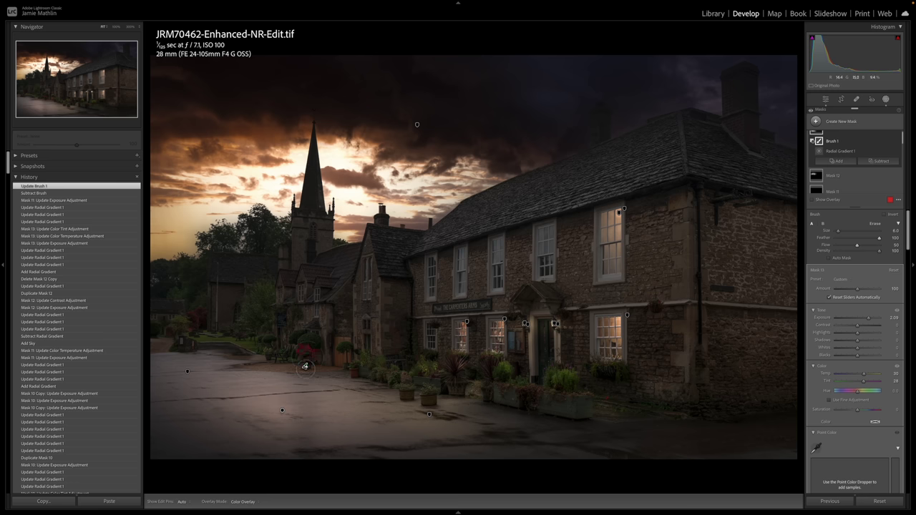
scroll(305, 366, "up", 6)
left_click_drag(304, 358, 391, 452)
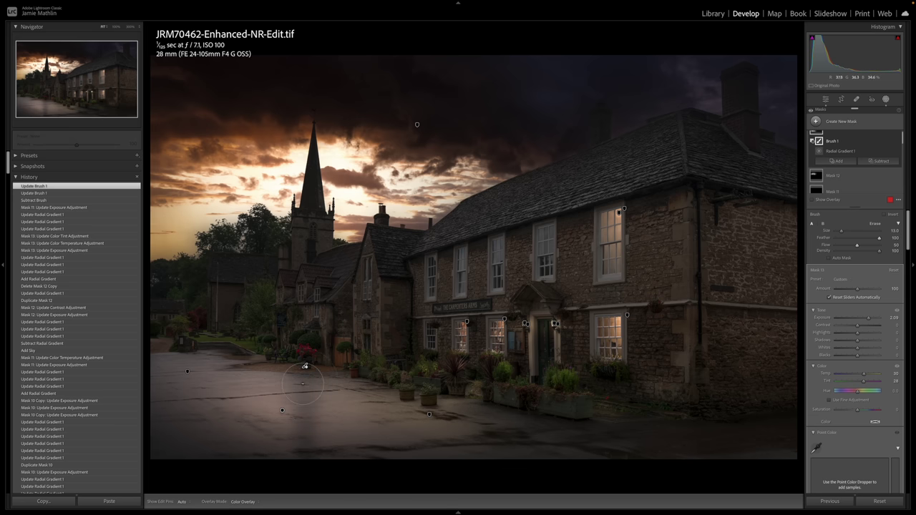
At brush flow 27, erase more light spill around the planters and pavement.
left_click(847, 246)
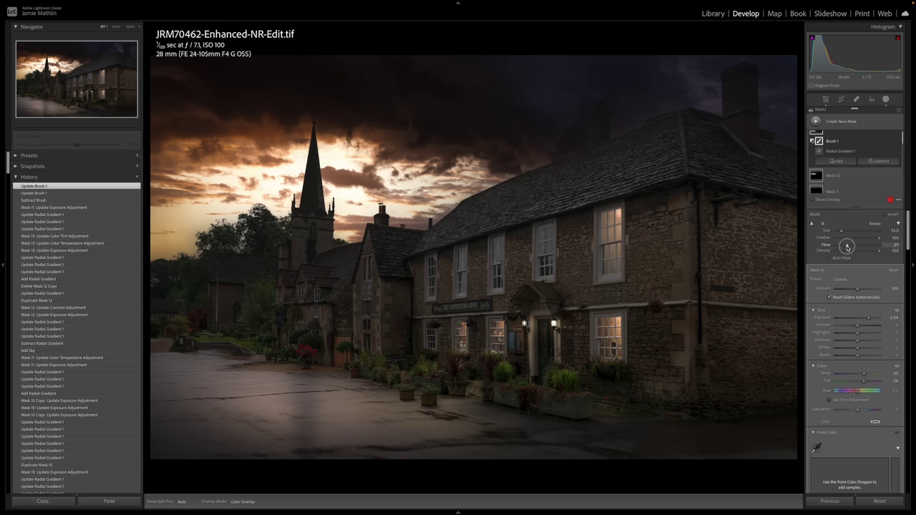
scroll(304, 365, "up", 3)
left_click(304, 365)
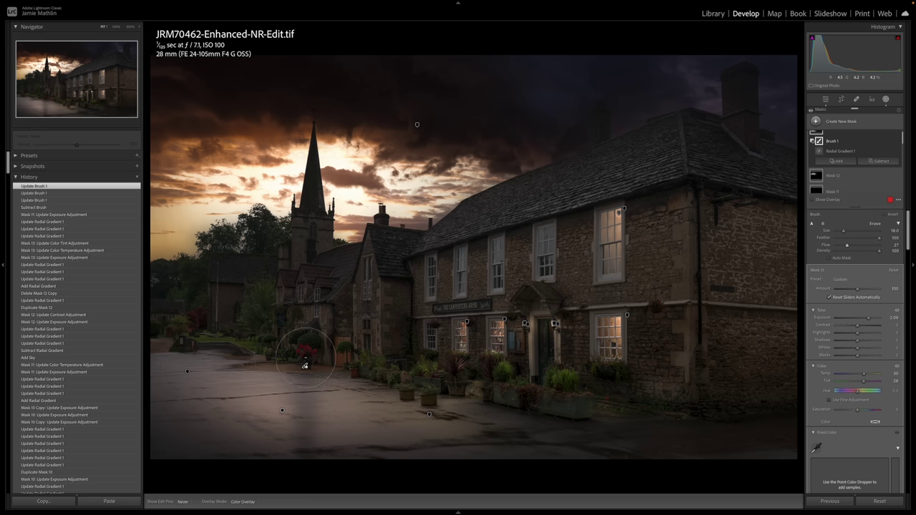
left_click(304, 365)
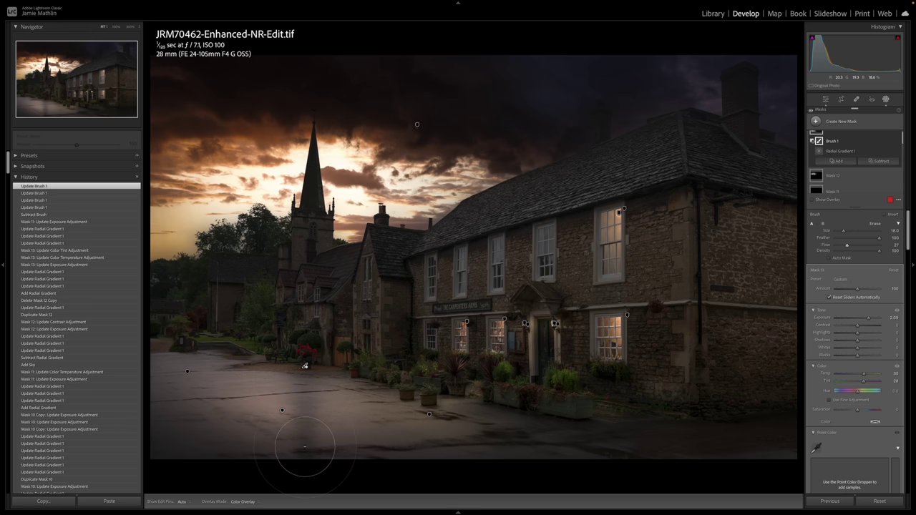
scroll(304, 447, "down", 3)
left_click(303, 457)
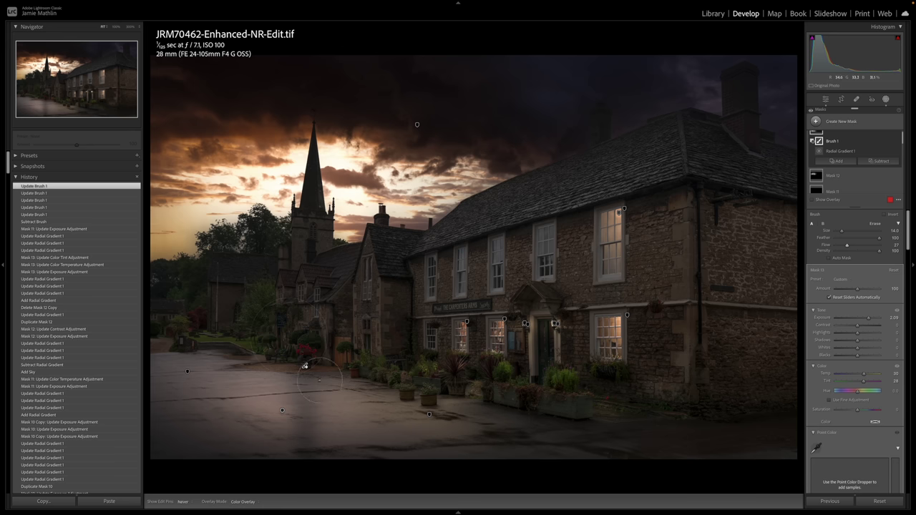
left_click(305, 366)
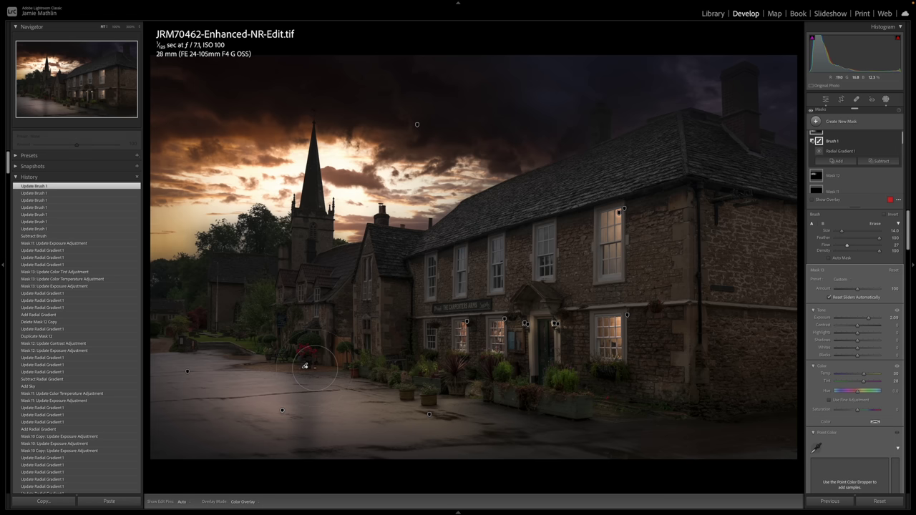
left_click(273, 351)
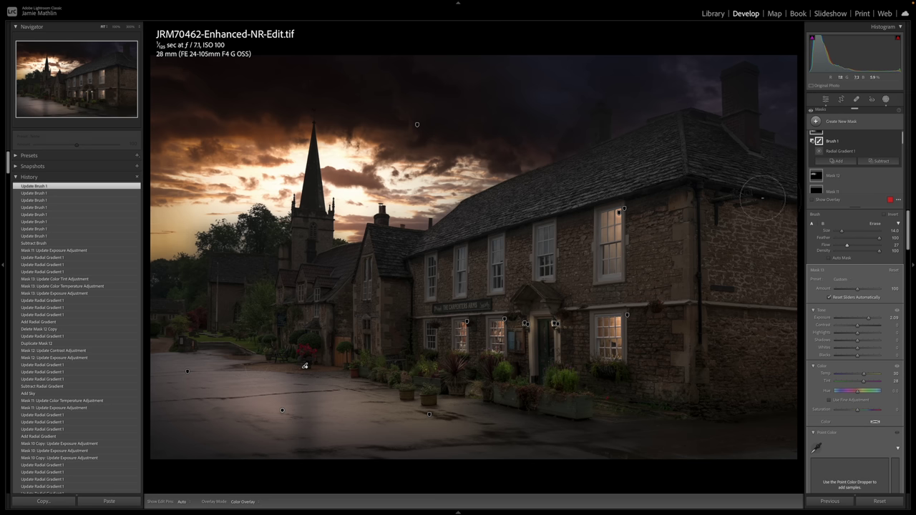
Paint out the left pavement light at flow 56, then cool Mask 11's Temp to 10.
left_click_drag(847, 245, 858, 244)
key("h")
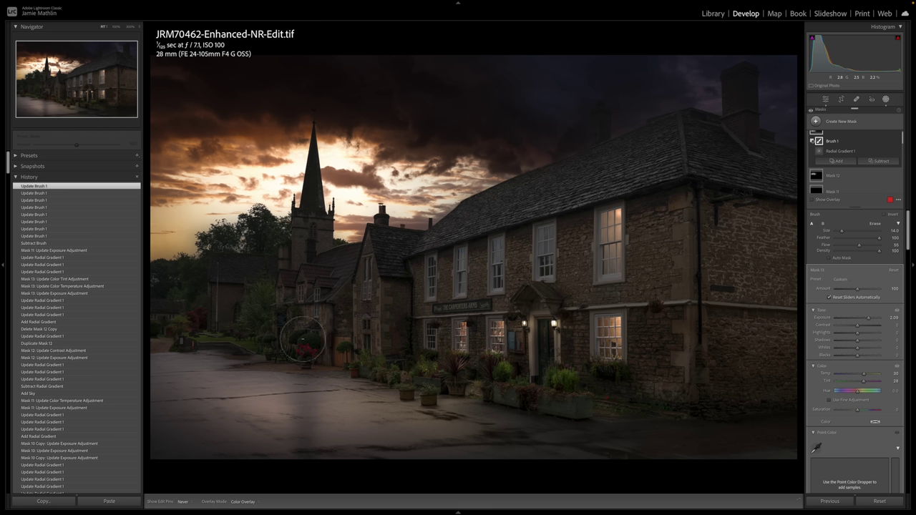
mouse_move(354, 348)
left_mouse_down()
mouse_move(384, 351)
mouse_move(198, 334)
mouse_move(336, 338)
mouse_move(361, 320)
left_mouse_up()
key("h")
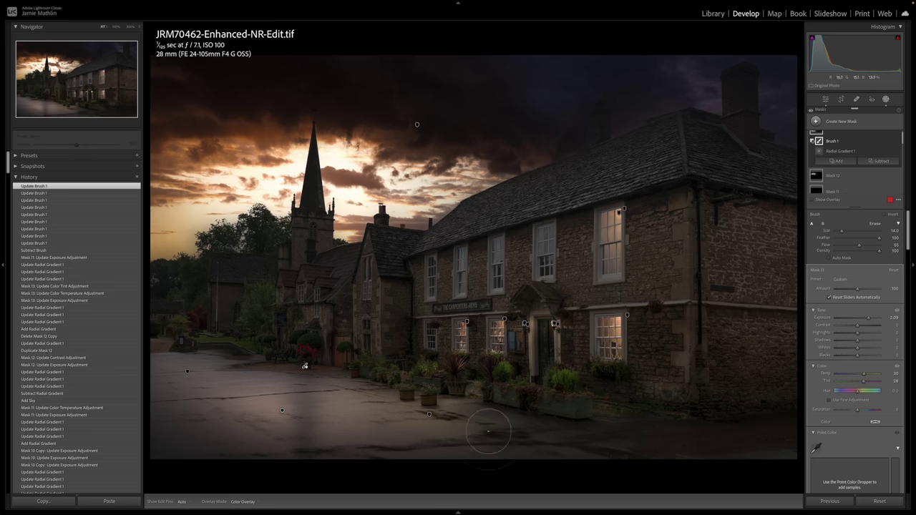
left_click(428, 413)
left_click_drag(862, 342, 860, 342)
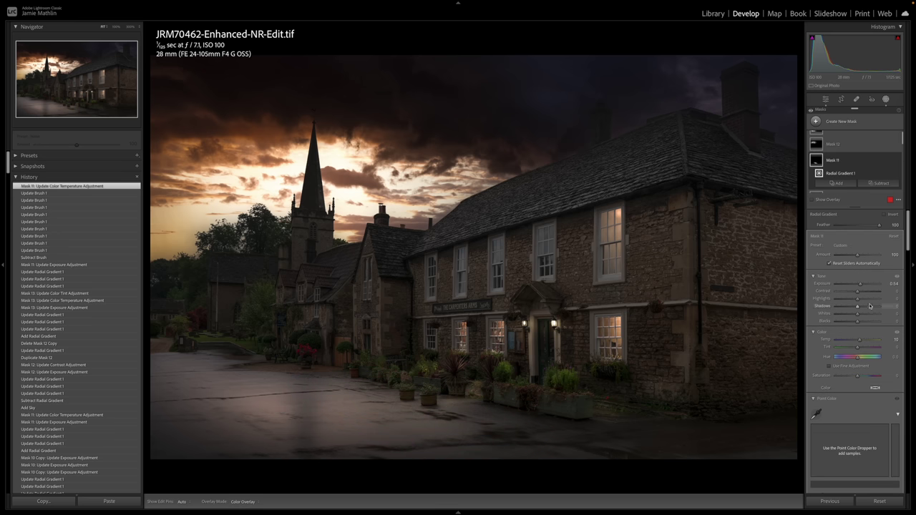
Ease down Mask 11's Exposure, then light the pub sign with a radial gradient at Exposure about 1.08.
left_click_drag(861, 285, 858, 285)
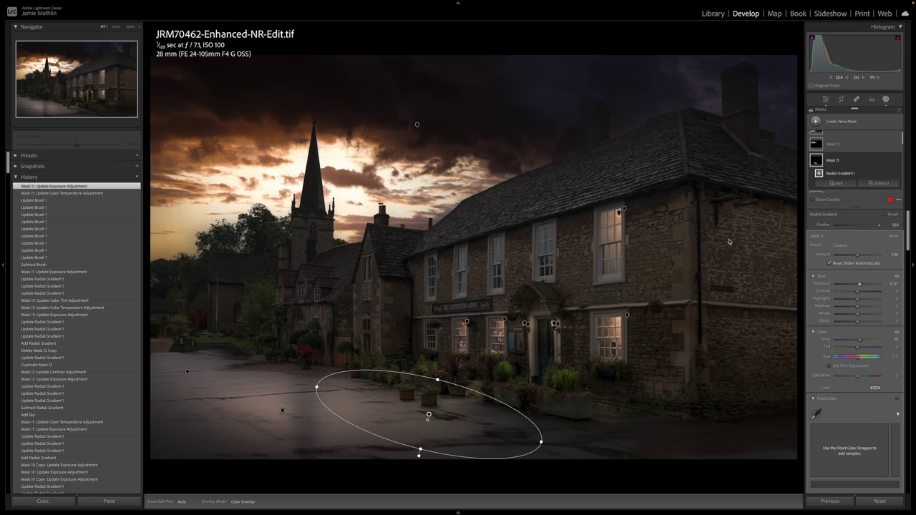
left_click(835, 123)
left_click(843, 206)
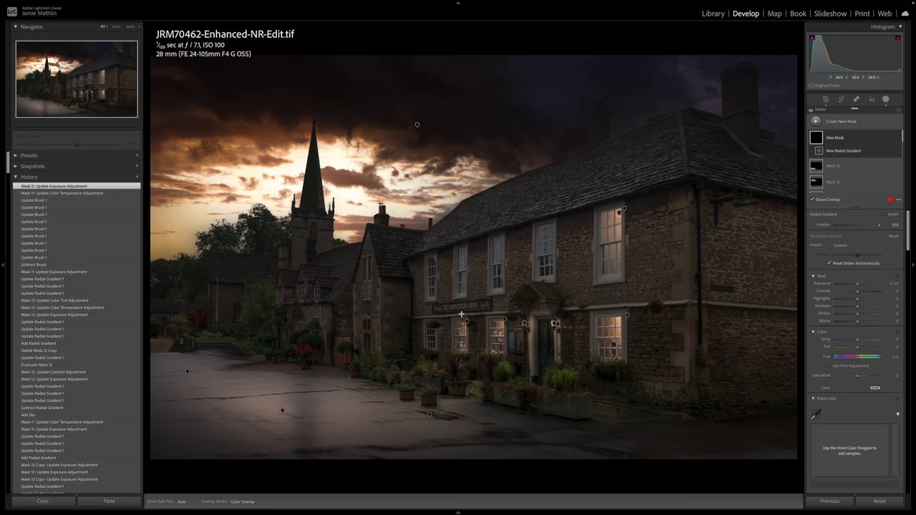
left_click_drag(457, 308, 502, 309)
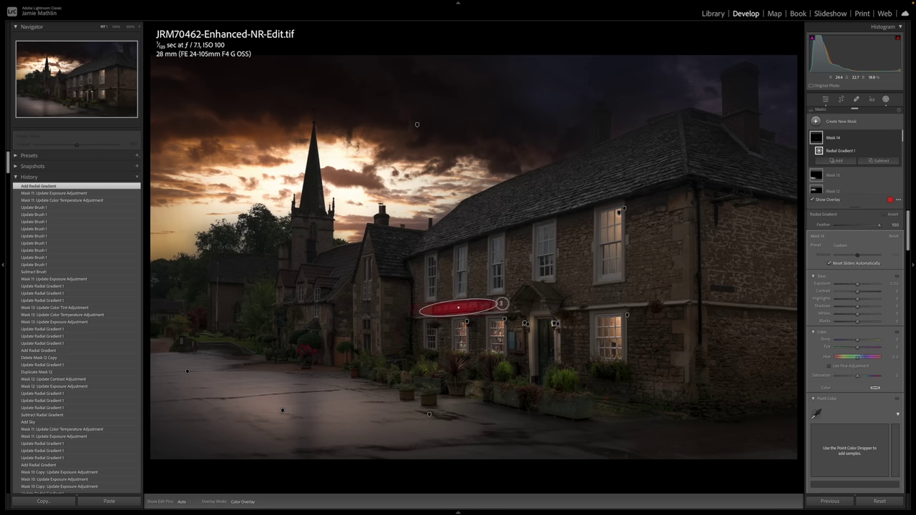
left_click_drag(458, 306, 460, 306)
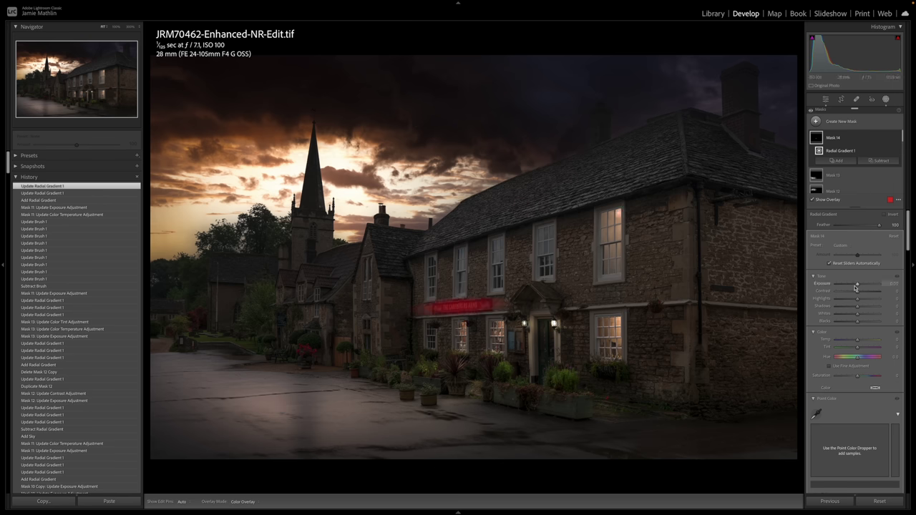
left_click_drag(860, 286, 862, 292)
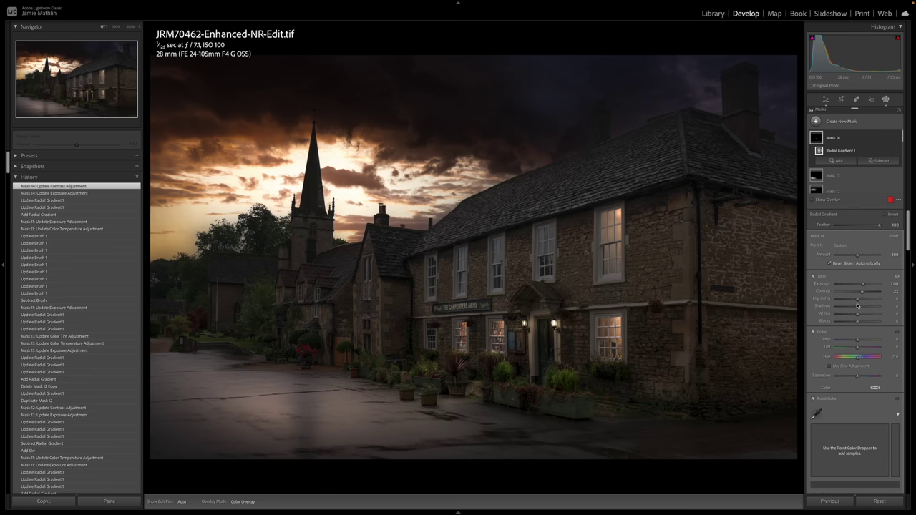